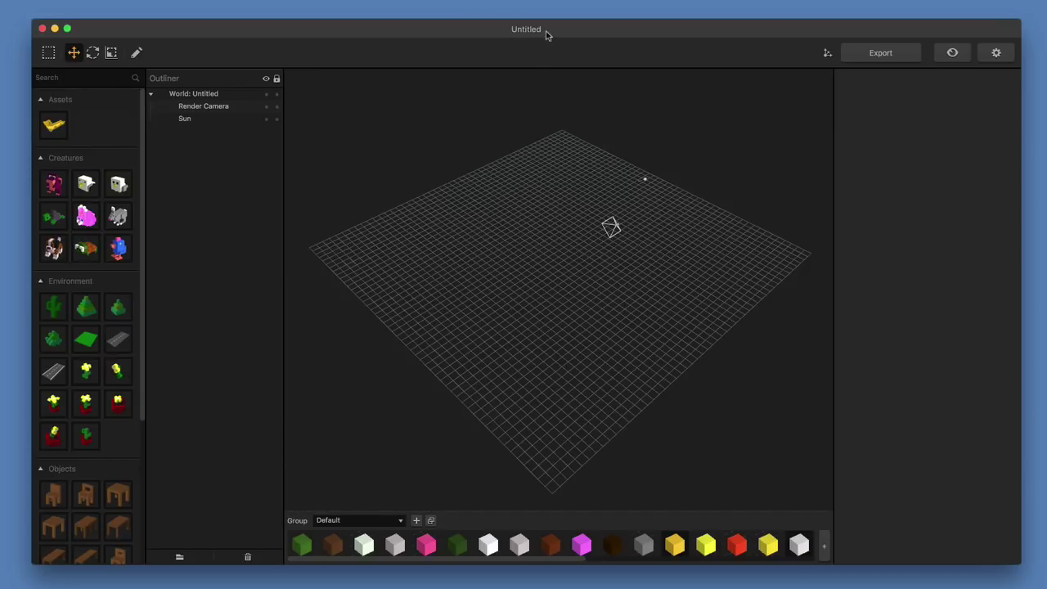
# Place a dark grey voxel on the grid and move it to the grid's edge at about X -24.94, Z -13.
pyautogui.scroll(2, 548, 301)
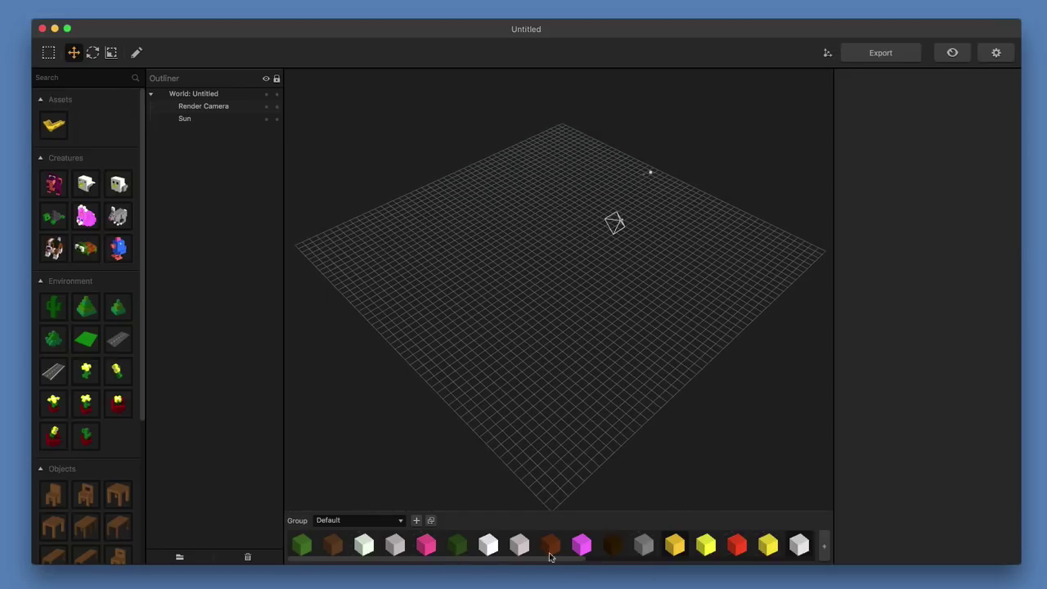
pyautogui.hscroll(10, 570, 549)
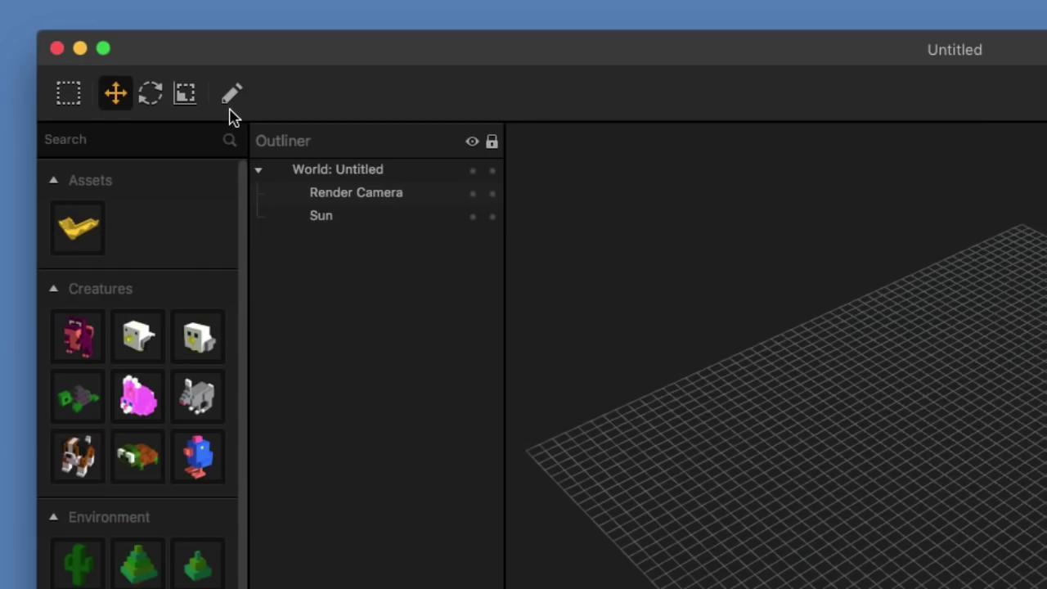
pyautogui.click(136, 53)
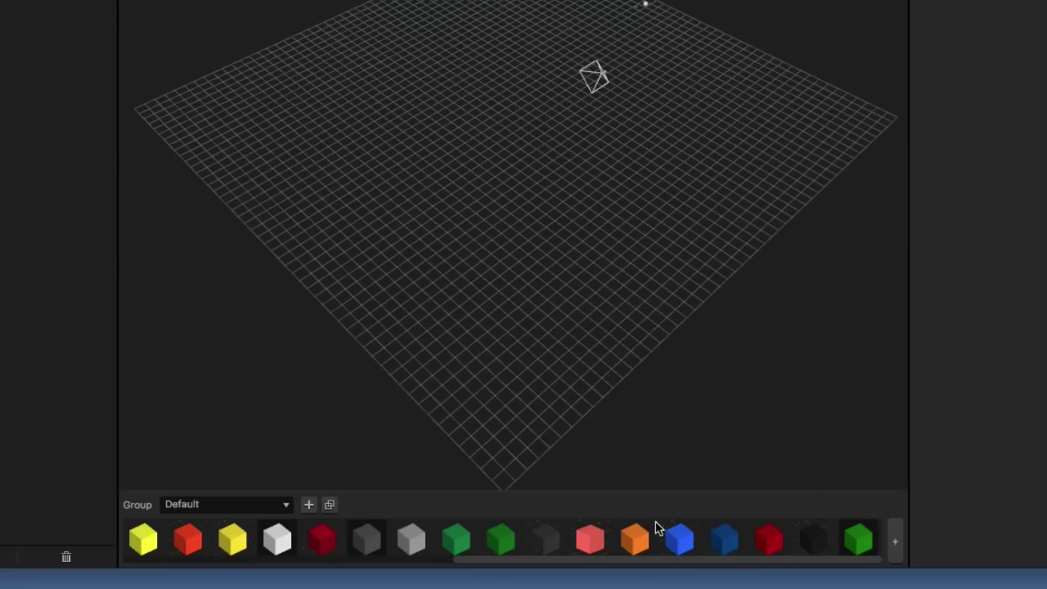
pyautogui.moveTo(549, 542); pyautogui.dragTo(248, 205)
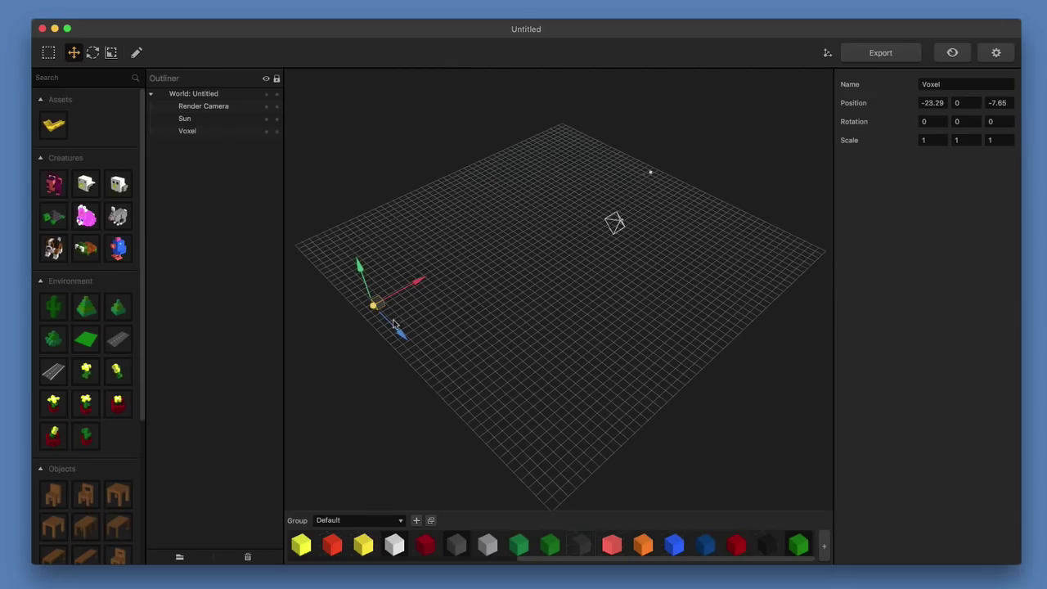
pyautogui.moveTo(408, 312); pyautogui.dragTo(454, 308, button='middle')
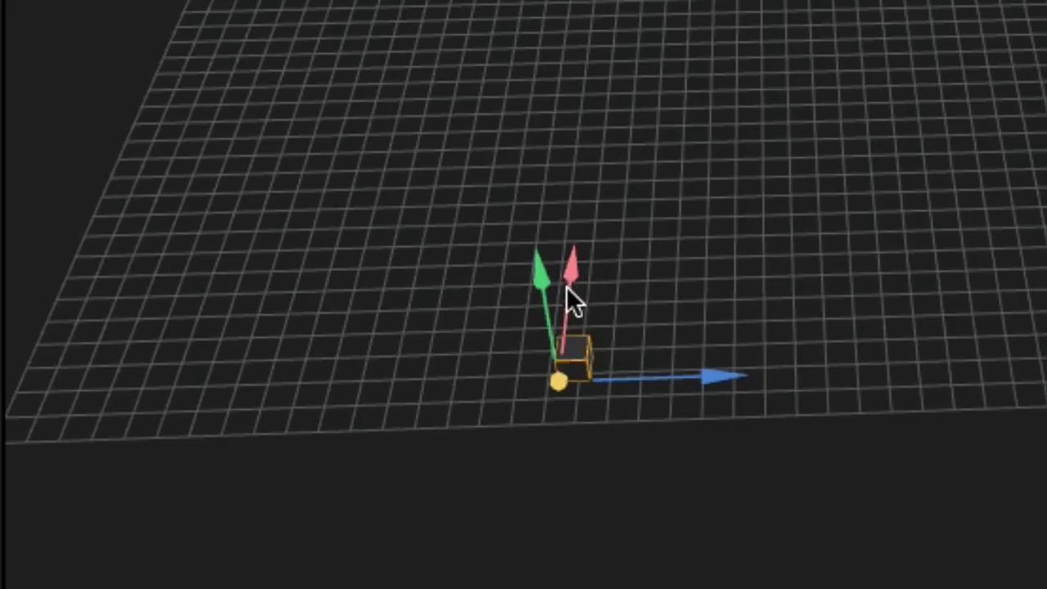
pyautogui.moveTo(567, 287); pyautogui.dragTo(565, 311)
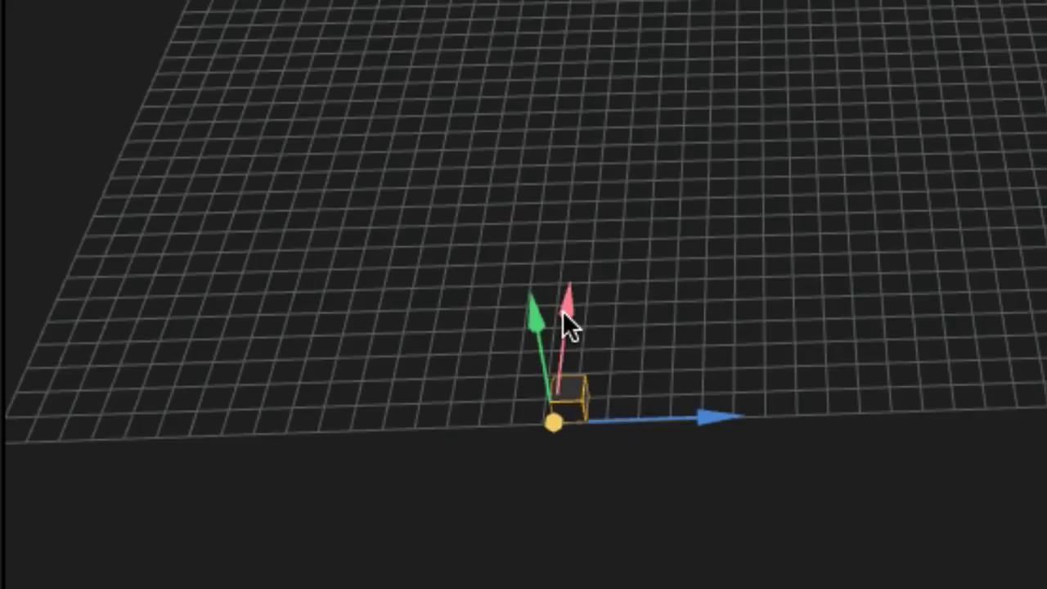
pyautogui.moveTo(670, 420); pyautogui.dragTo(506, 416)
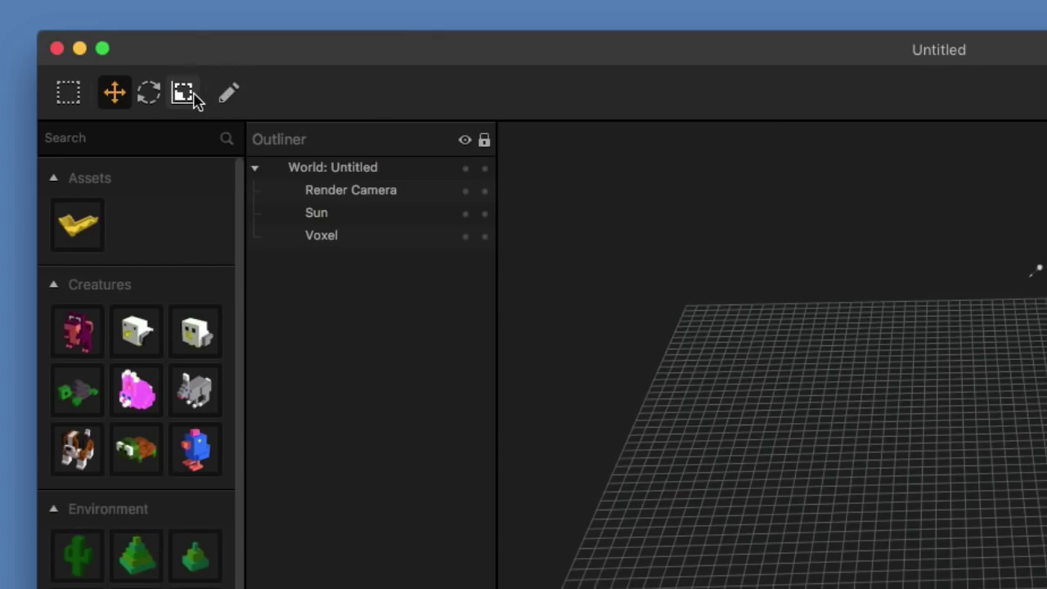
# Scale the dark grey voxel along X to about 50.03 so it spans the full length of the grid.
pyautogui.click(193, 97)
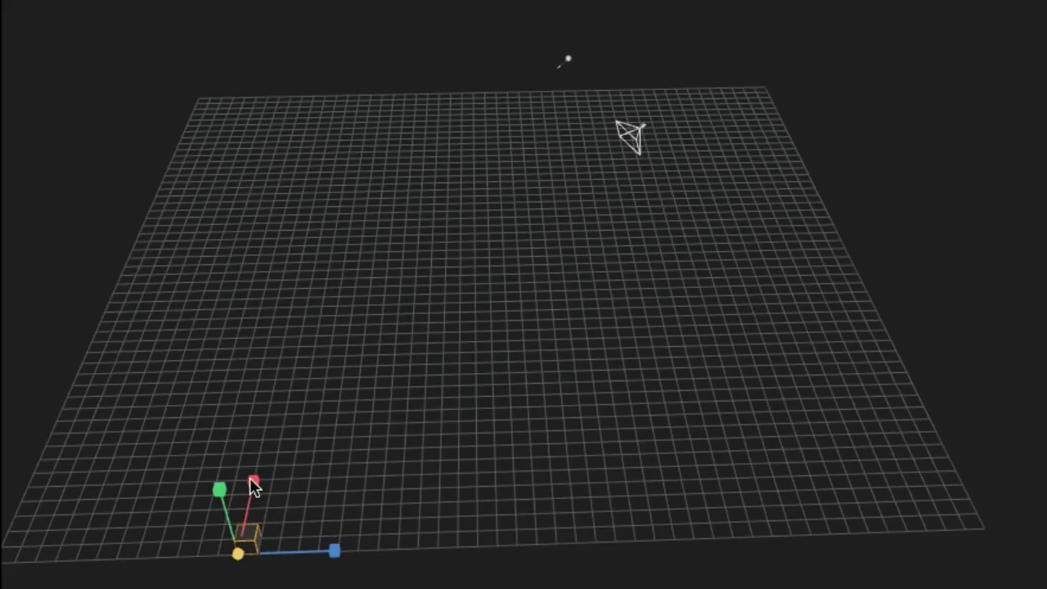
pyautogui.moveTo(253, 486); pyautogui.dragTo(293, 36)
pyautogui.moveTo(257, 458); pyautogui.dragTo(272, 298)
pyautogui.moveTo(433, 183); pyautogui.dragTo(291, 204, button='middle')
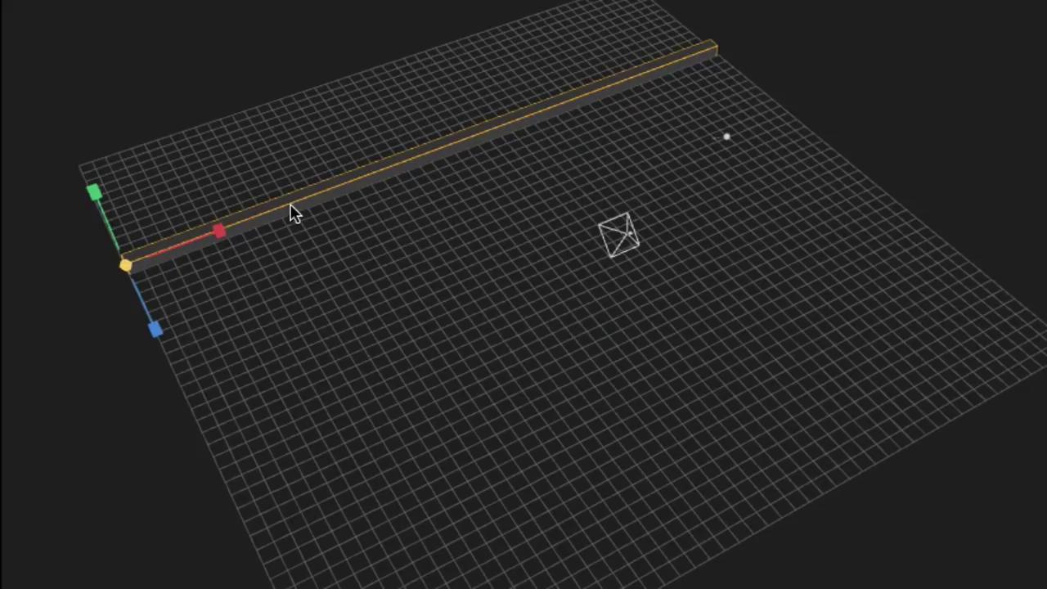
pyautogui.moveTo(204, 235); pyautogui.dragTo(203, 236)
pyautogui.moveTo(246, 286); pyautogui.dragTo(409, 270, button='middle')
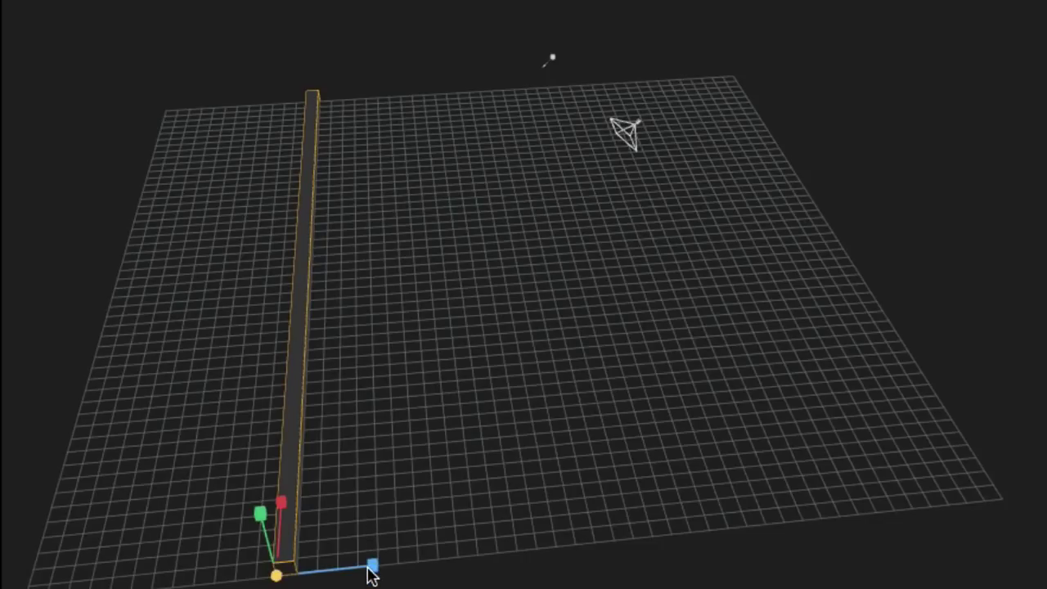
# Widen the dark grey bar along Z to a scale of about 27.88 to form a road slab.
pyautogui.moveTo(373, 571); pyautogui.dragTo(1014, 499)
pyautogui.moveTo(370, 565); pyautogui.dragTo(530, 496)
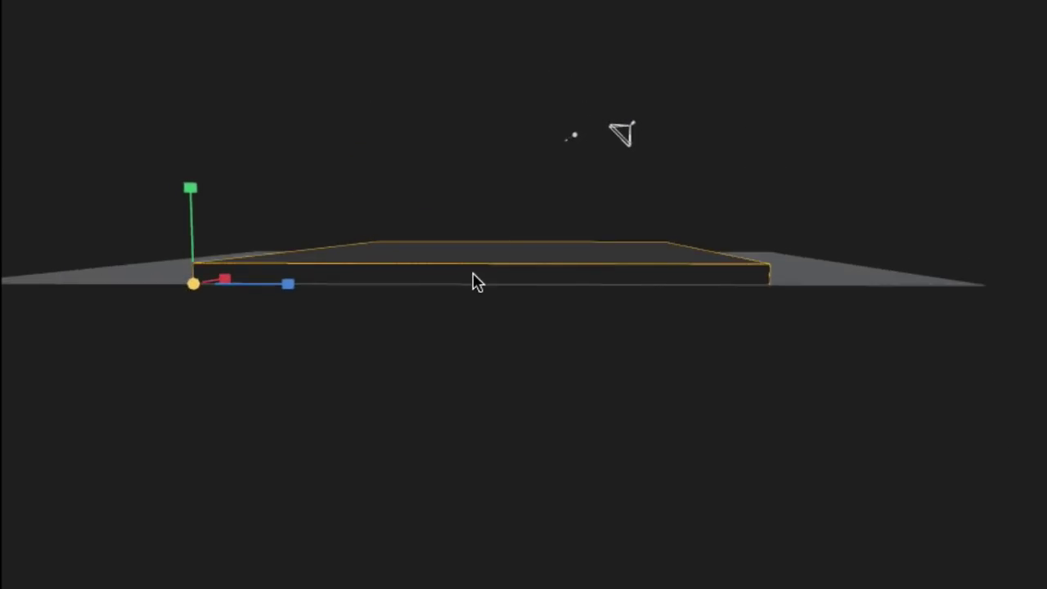
pyautogui.scroll(5, 474, 283)
pyautogui.moveTo(470, 292); pyautogui.dragTo(500, 394)
pyautogui.scroll(-4, 515, 390)
pyautogui.scroll(-1, 507, 411)
pyautogui.scroll(-1, 508, 411)
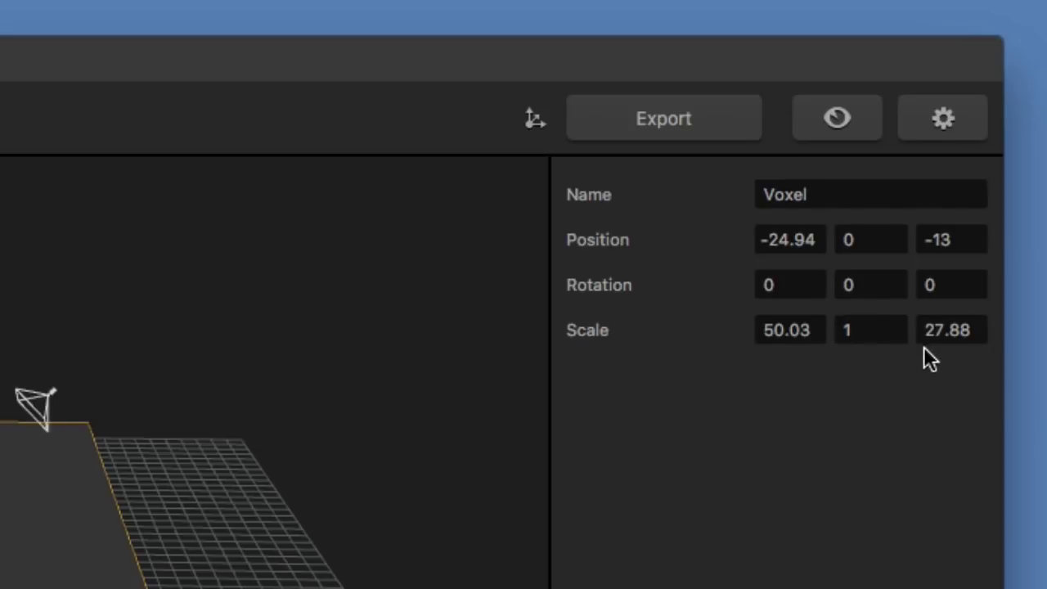
# Flatten the road slab by setting its Y scale to 0.25.
pyautogui.click(880, 330)
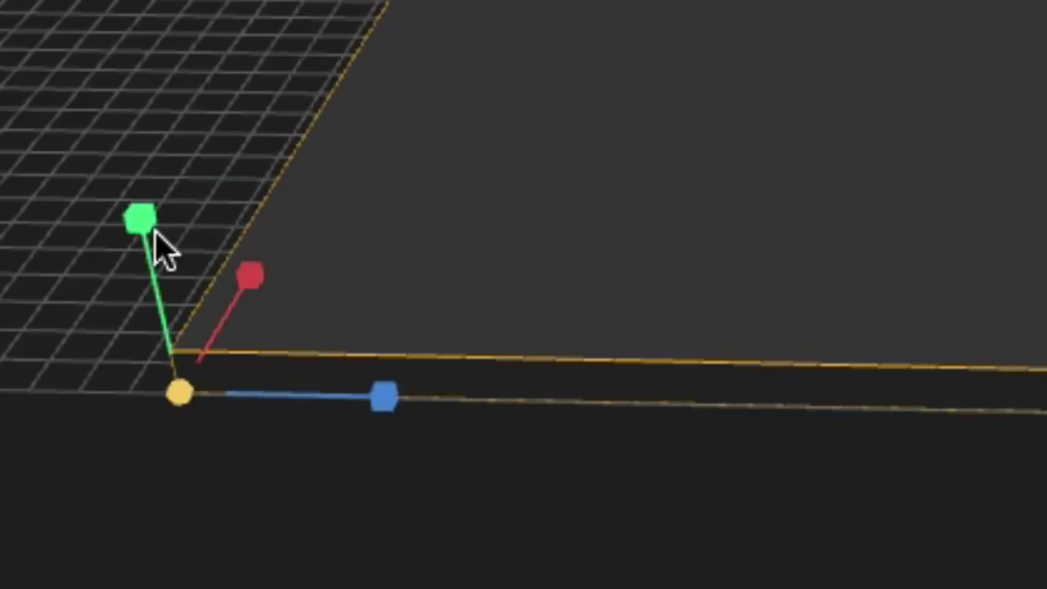
pyautogui.moveTo(148, 242); pyautogui.dragTo(168, 337)
pyautogui.click(888, 330)
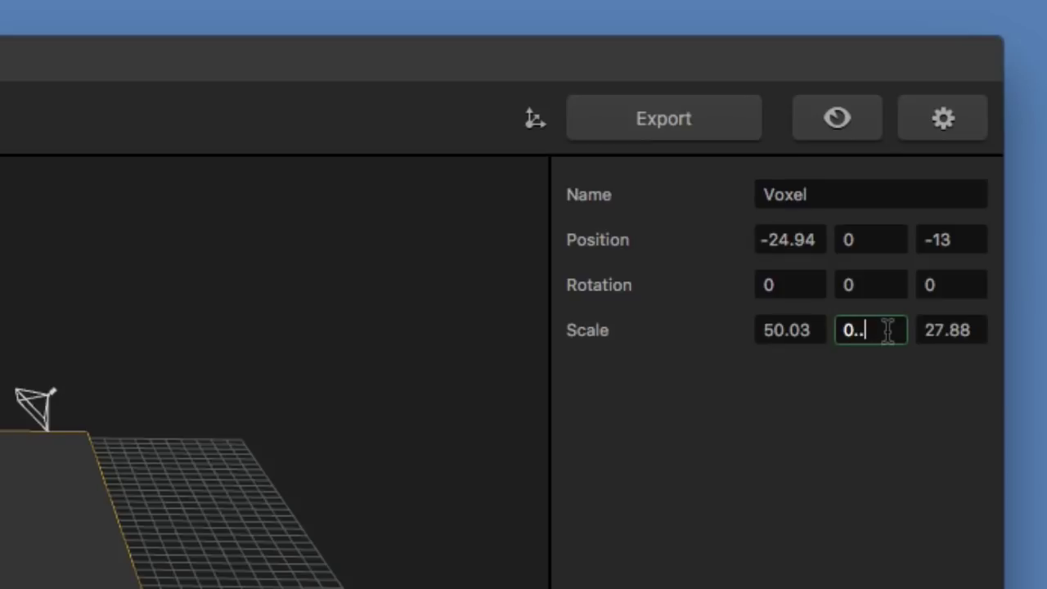
pyautogui.write('25')
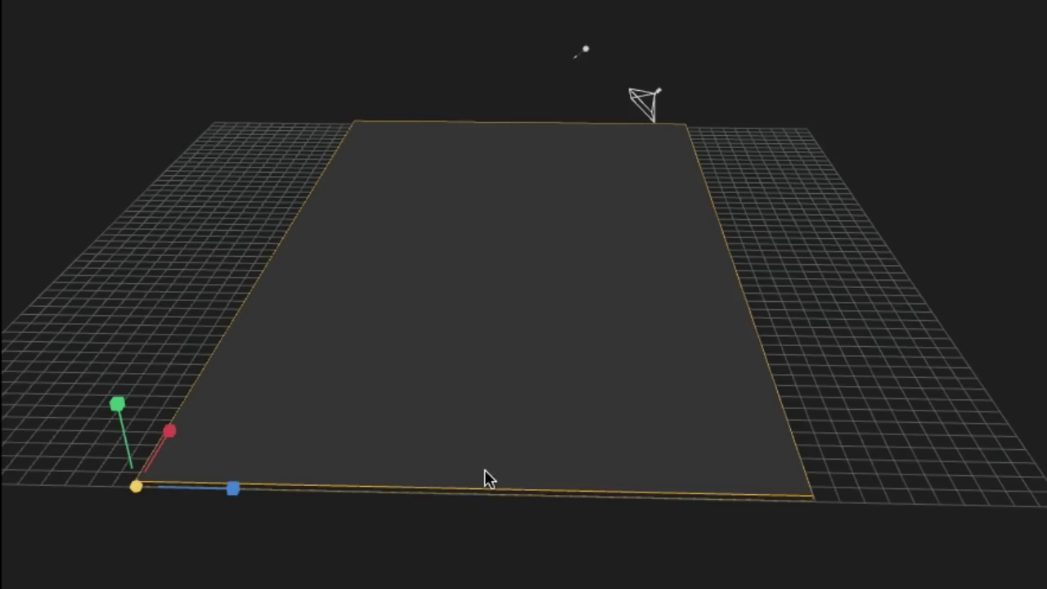
pyautogui.moveTo(489, 479); pyautogui.dragTo(486, 424)
pyautogui.scroll(5, 502, 382)
pyautogui.scroll(2, 501, 382)
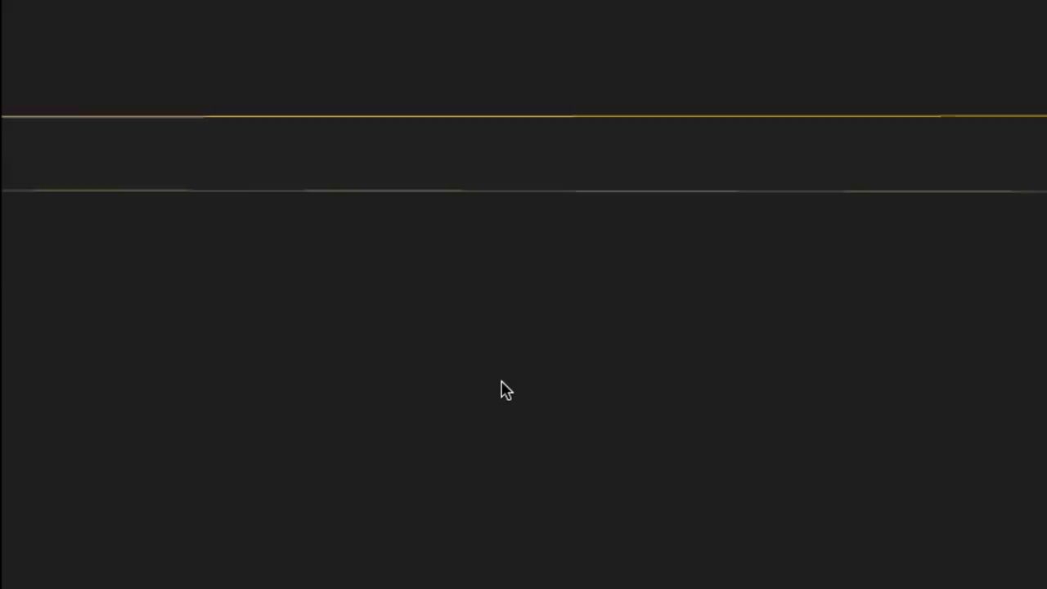
pyautogui.scroll(-4, 501, 382)
pyautogui.moveTo(554, 327); pyautogui.dragTo(506, 400, button='middle')
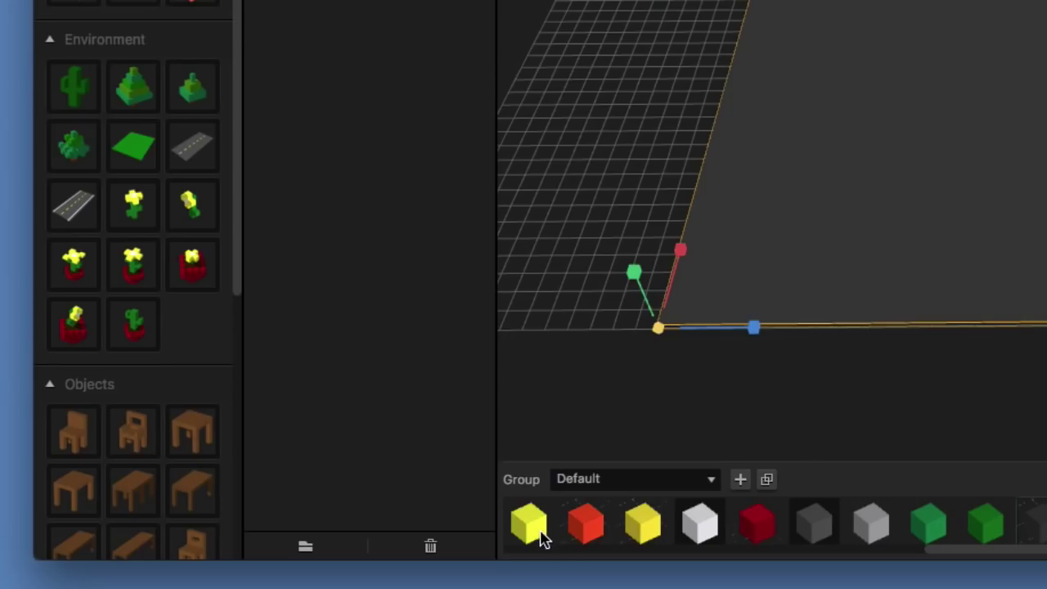
# Draw three bright yellow voxel dashes in a spaced line down the road's centre, starting at one end.
pyautogui.moveTo(540, 540); pyautogui.dragTo(984, 305)
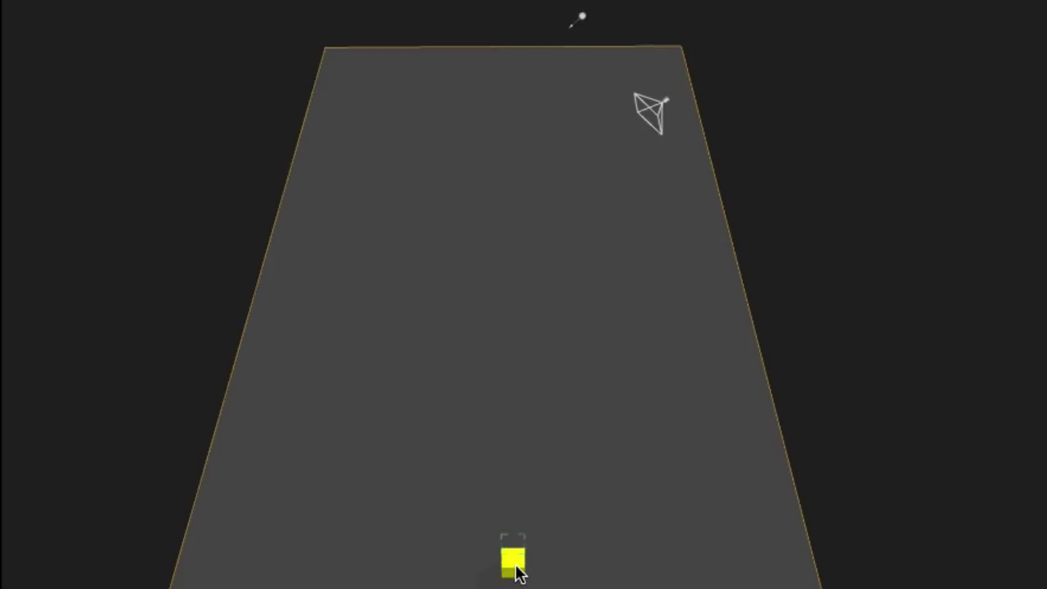
pyautogui.moveTo(523, 561); pyautogui.dragTo(90, 586, button='middle')
pyautogui.scroll(6, 470, 86)
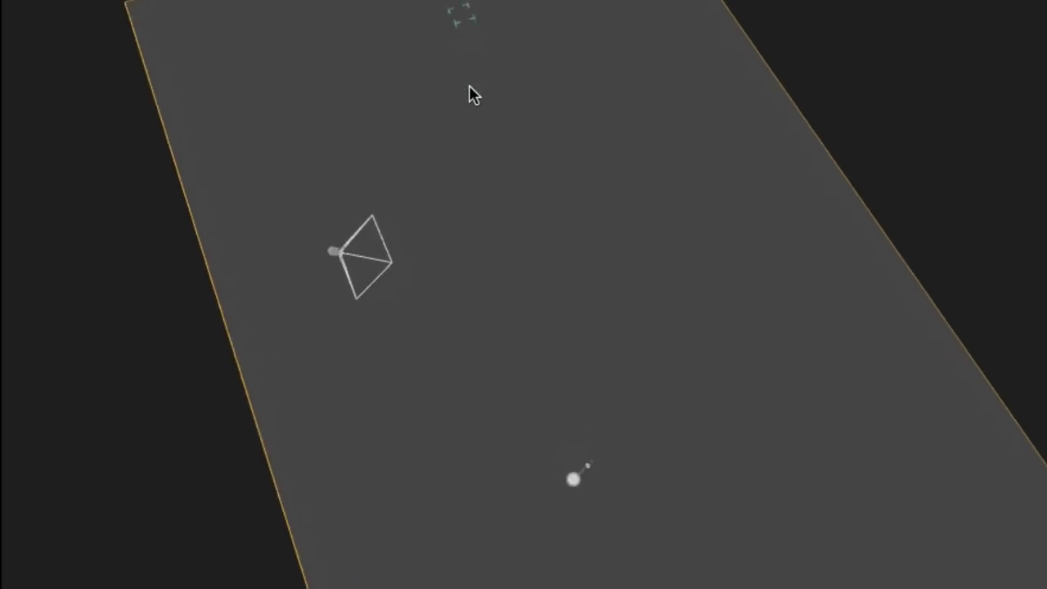
pyautogui.moveTo(432, 65); pyautogui.dragTo(446, 175, button='middle')
pyautogui.moveTo(406, 163); pyautogui.dragTo(441, 226)
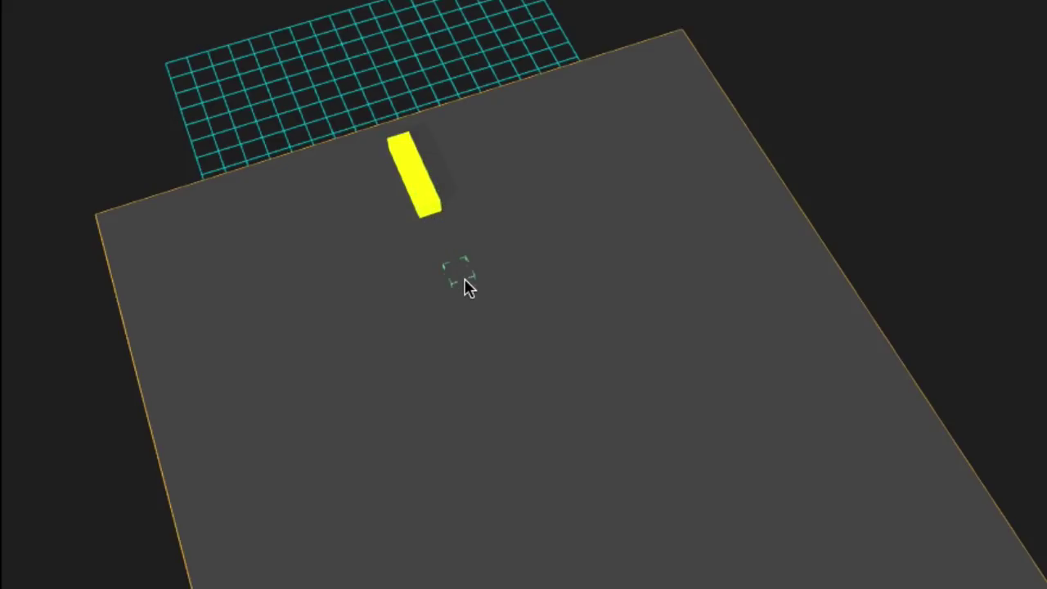
pyautogui.moveTo(473, 304); pyautogui.dragTo(516, 391)
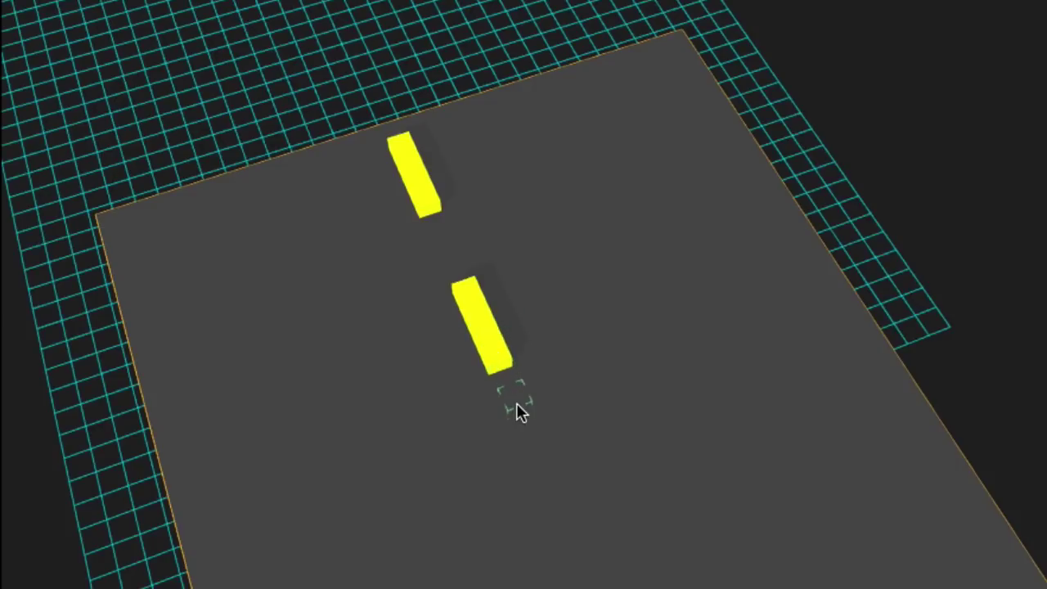
pyautogui.moveTo(546, 461); pyautogui.dragTo(595, 551)
# Continue the centre line with three more yellow dashes, evenly spaced to the other end of the road.
pyautogui.moveTo(598, 546); pyautogui.dragTo(604, 525, button='middle')
pyautogui.scroll(-2, 610, 549)
pyautogui.scroll(-3, 612, 554)
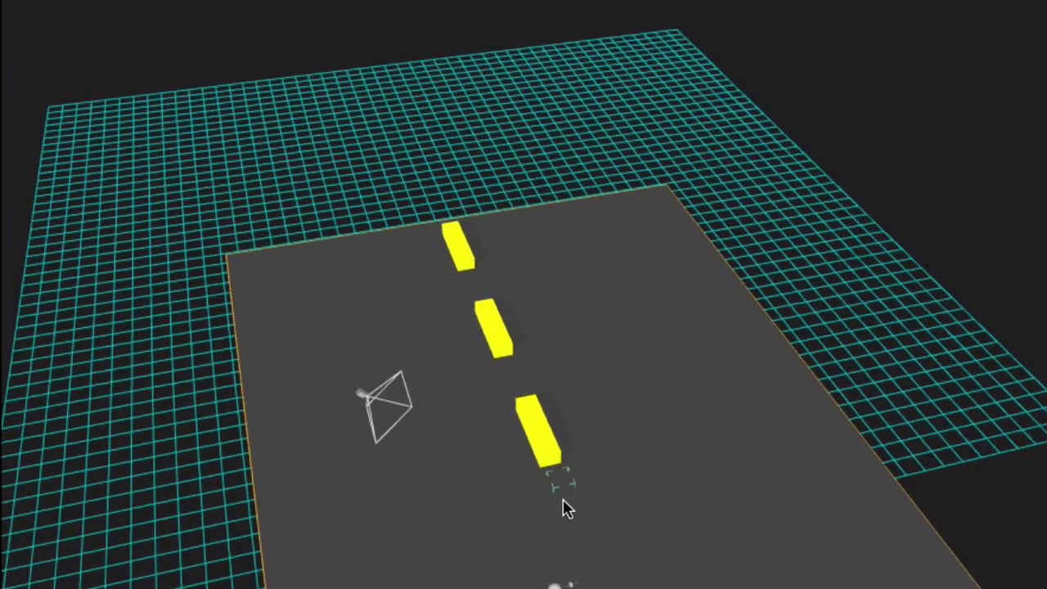
pyautogui.moveTo(585, 550); pyautogui.dragTo(617, 588)
pyautogui.moveTo(617, 588); pyautogui.dragTo(559, 459, button='middle')
pyautogui.moveTo(584, 524); pyautogui.dragTo(534, 334, button='middle')
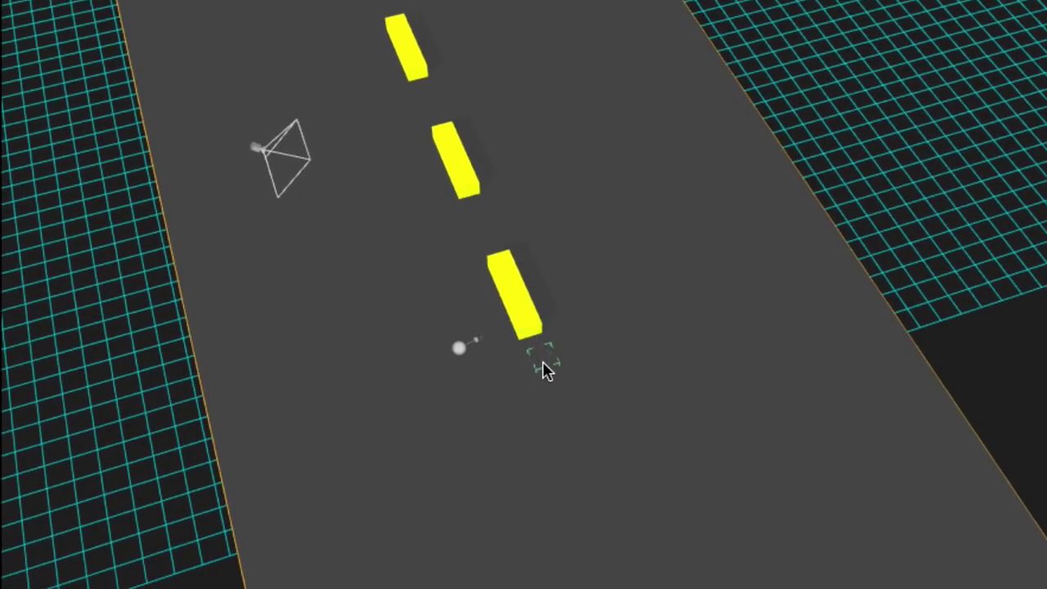
pyautogui.click(577, 432)
pyautogui.click(598, 495)
pyautogui.moveTo(619, 517); pyautogui.dragTo(605, 416, button='middle')
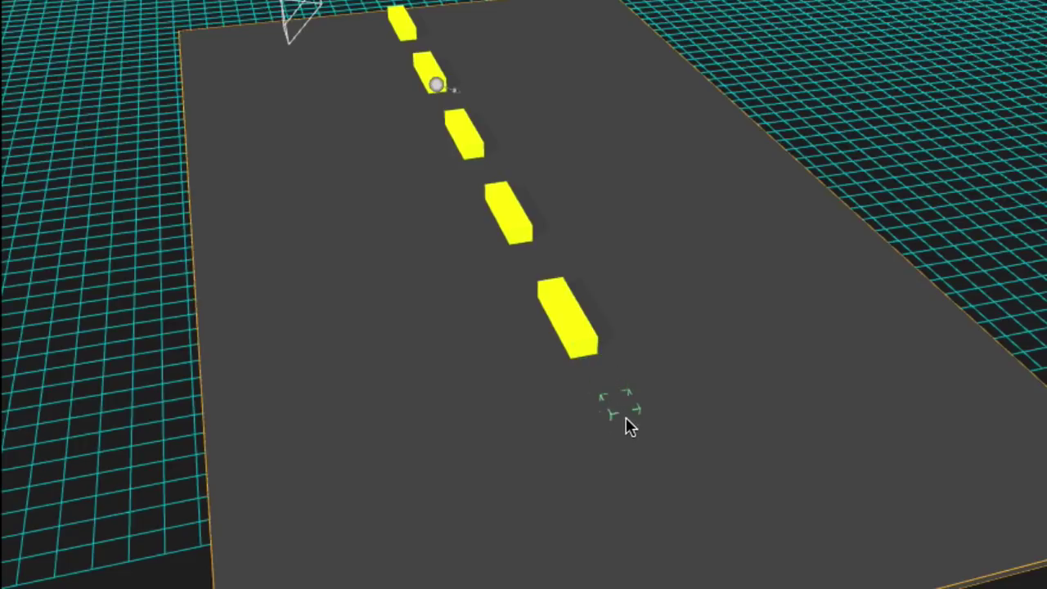
pyautogui.click(636, 443)
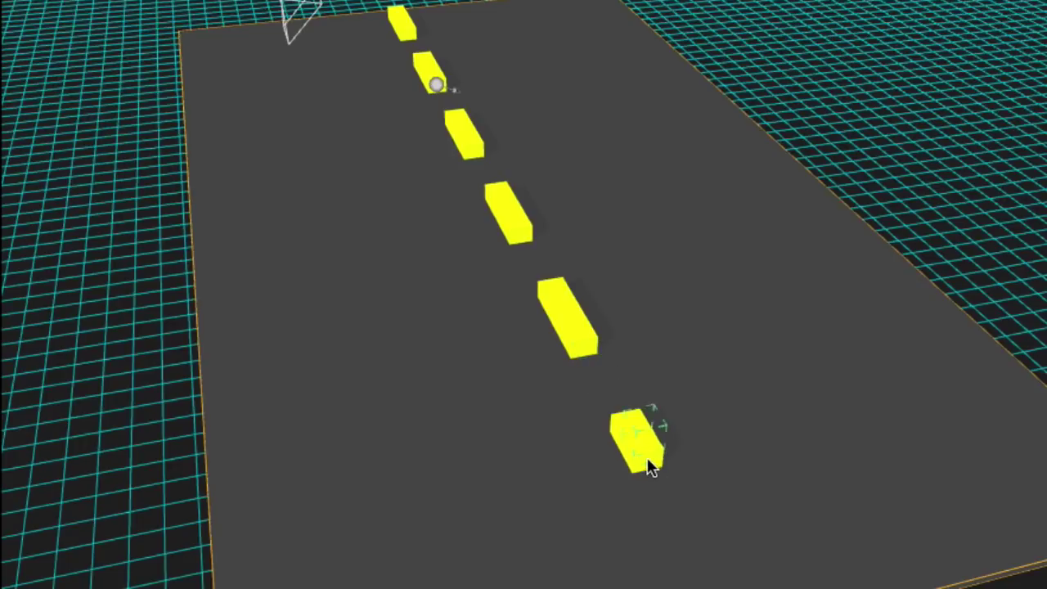
pyautogui.moveTo(694, 514)
pyautogui.mouseDown(button='middle')
pyautogui.moveTo(736, 549)
pyautogui.moveTo(772, 537)
pyautogui.moveTo(818, 556)
pyautogui.moveTo(697, 516)
pyautogui.moveTo(670, 527)
pyautogui.mouseUp(button='middle')
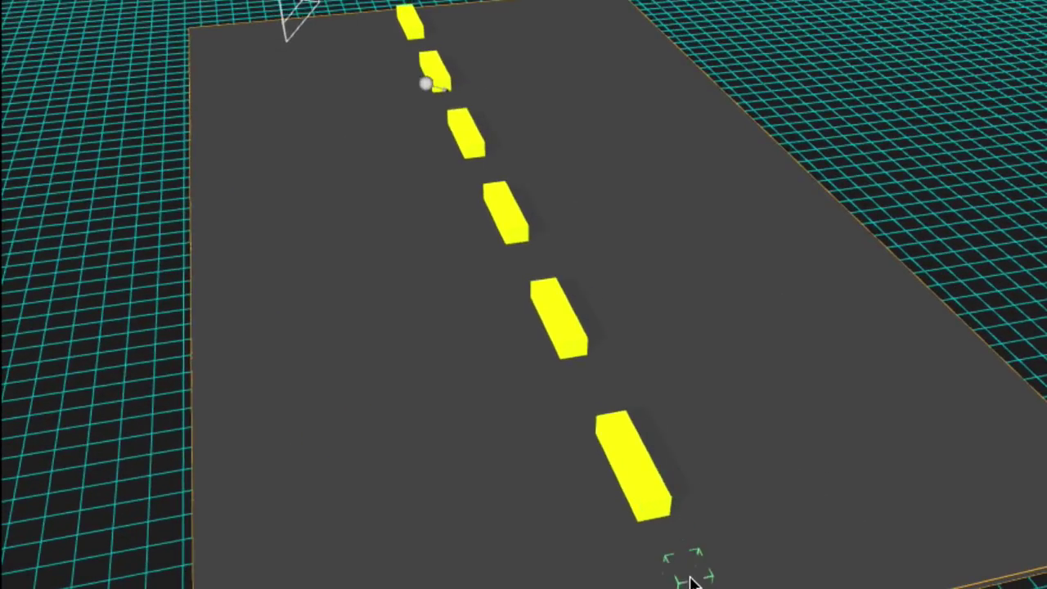
# Shift the road slab slightly along Z and move the yellow dashes to the road's centre at about Z 0.59.
pyautogui.moveTo(613, 468); pyautogui.dragTo(1000, 485, button='middle')
pyautogui.scroll(-5, 798, 493)
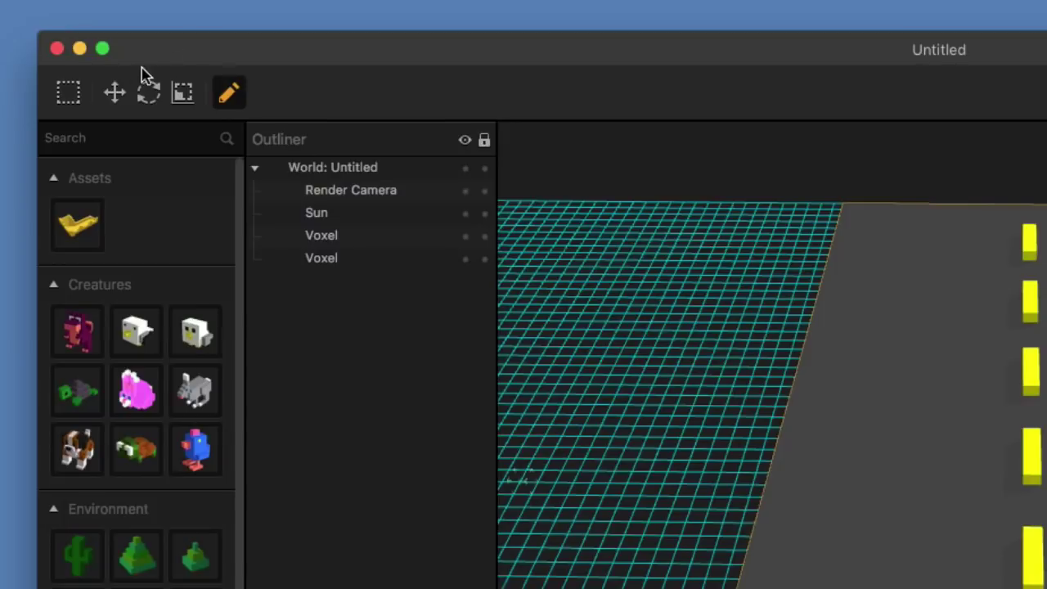
pyautogui.click(115, 93)
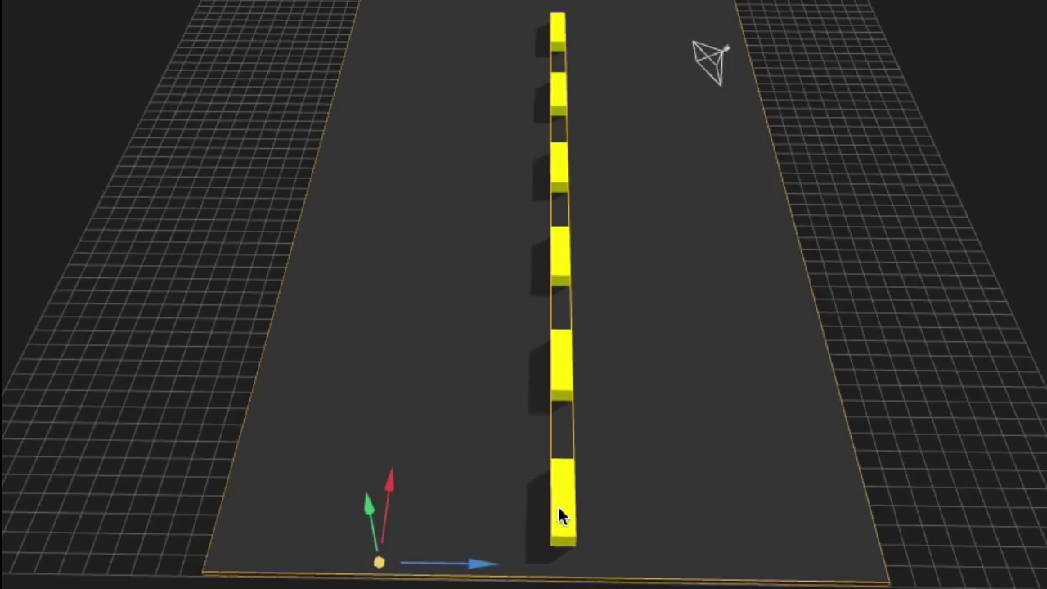
pyautogui.moveTo(477, 573)
pyautogui.mouseDown()
pyautogui.moveTo(459, 570)
pyautogui.moveTo(489, 568)
pyautogui.mouseUp()
pyautogui.click(574, 482)
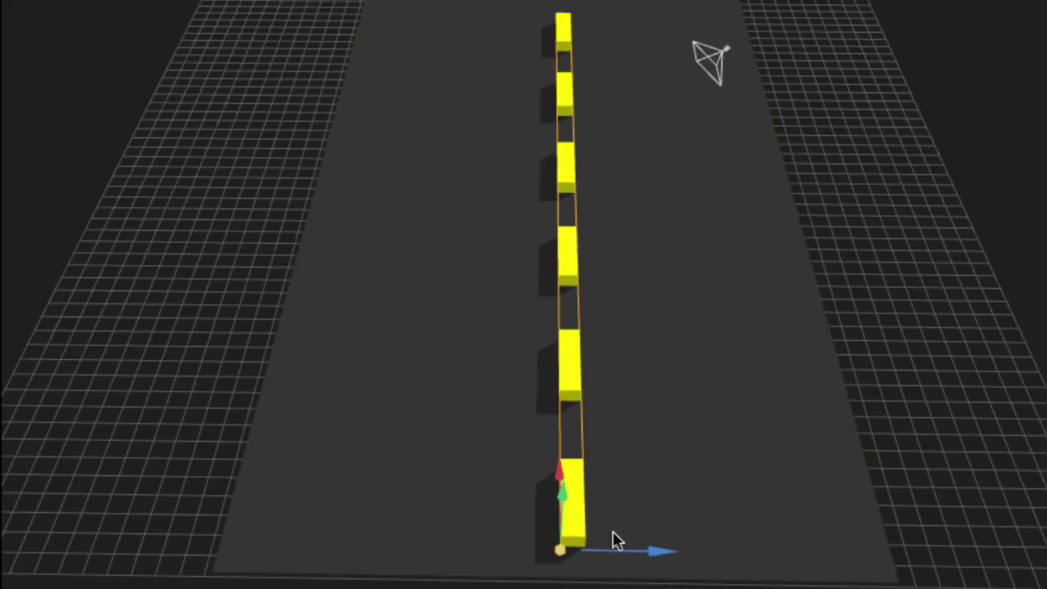
pyautogui.moveTo(655, 552); pyautogui.dragTo(628, 555)
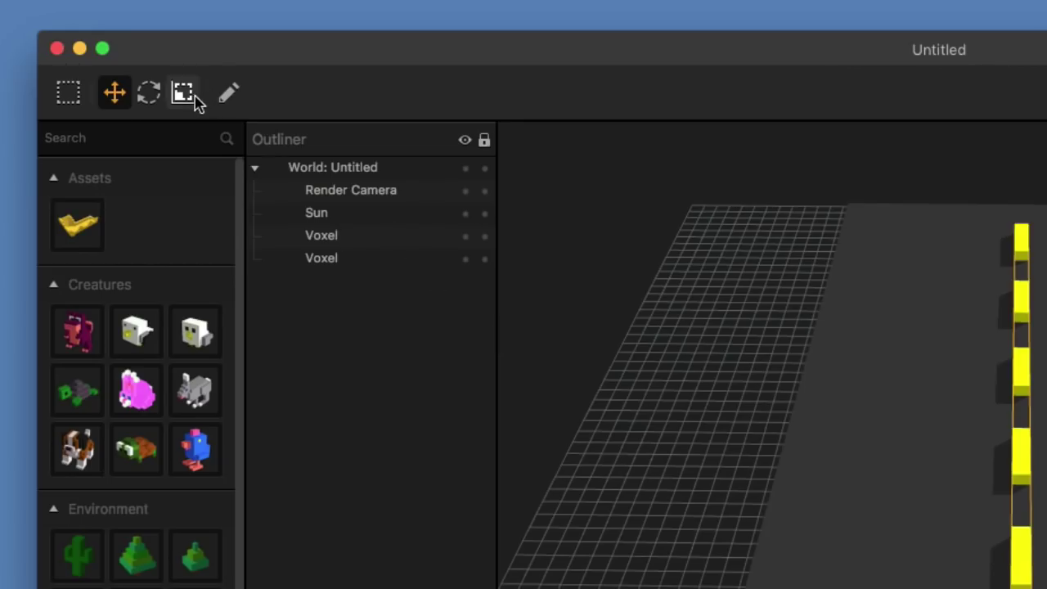
# Flatten the yellow dashes by setting their Y scale to 0.30, just above the road surface.
pyautogui.click(187, 95)
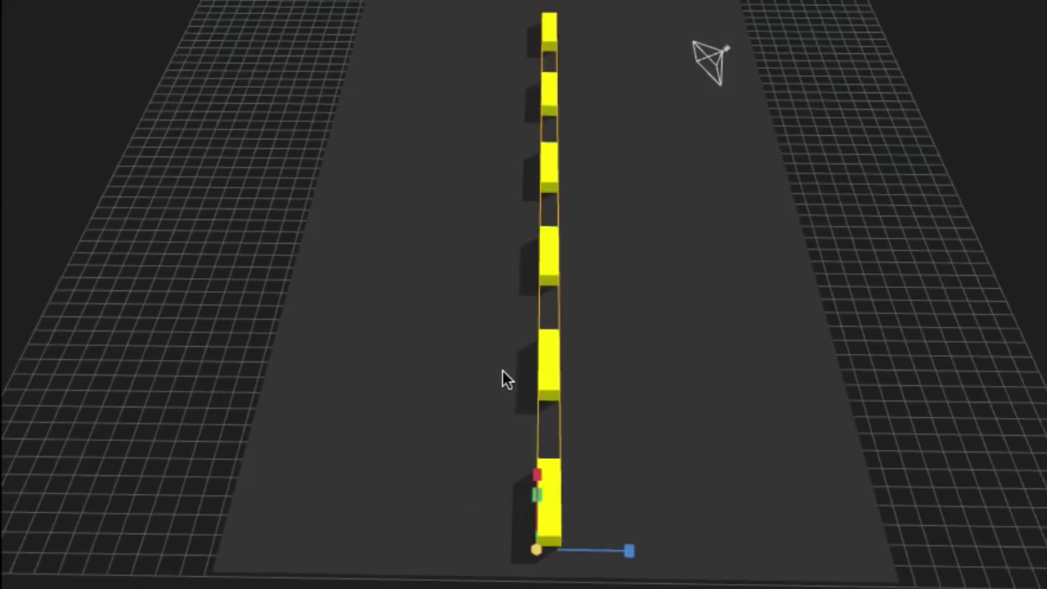
pyautogui.moveTo(571, 470); pyautogui.dragTo(517, 449, button='middle')
pyautogui.moveTo(334, 380); pyautogui.dragTo(339, 416)
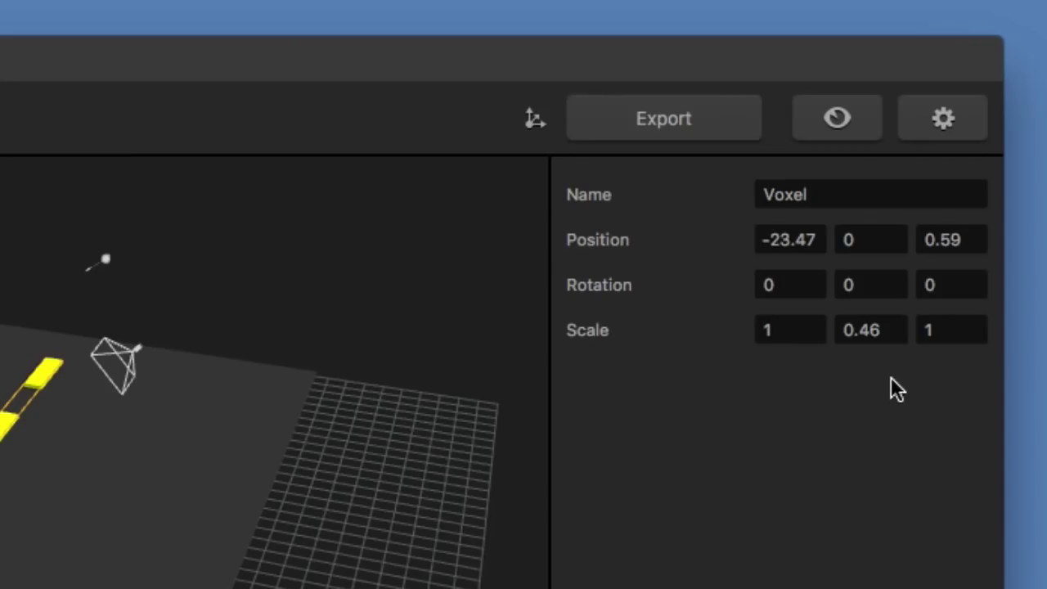
pyautogui.click(901, 325)
pyautogui.press('BackSpace')
pyautogui.press('BackSpace')
pyautogui.write('30')
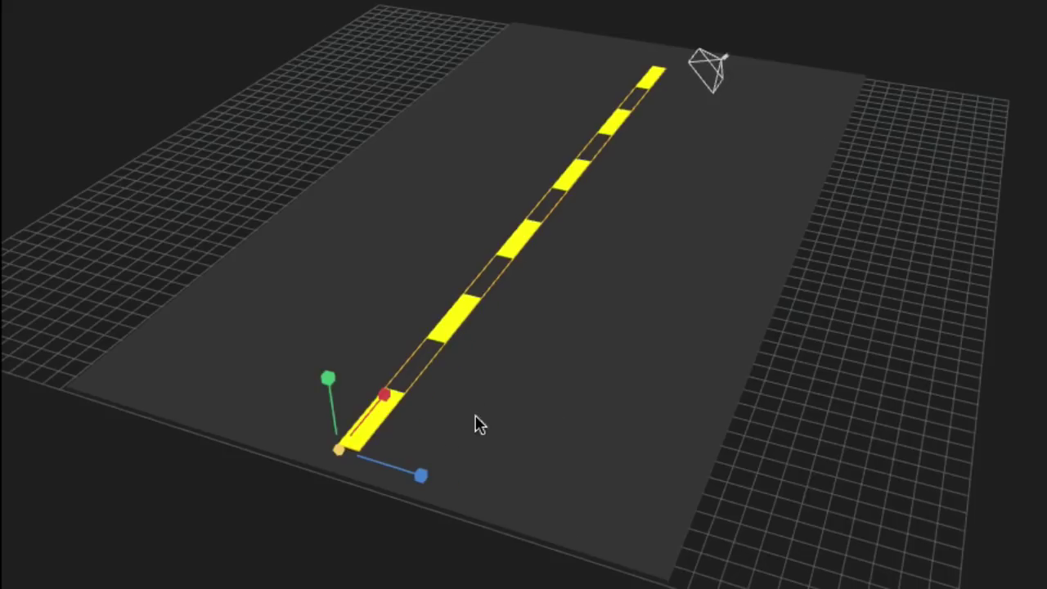
pyautogui.moveTo(475, 423); pyautogui.dragTo(502, 436)
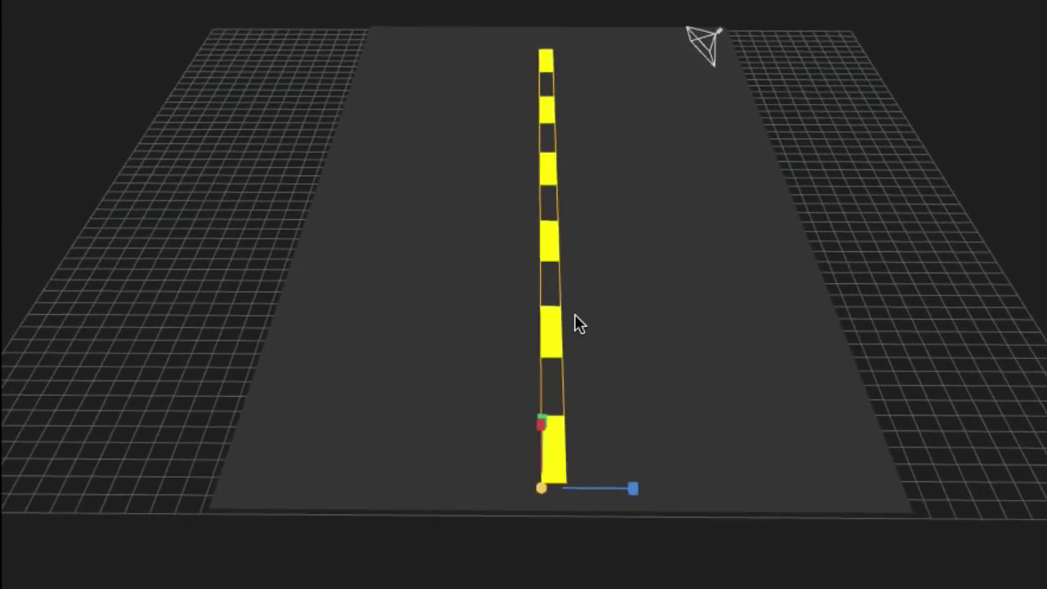
pyautogui.scroll(4, 580, 328)
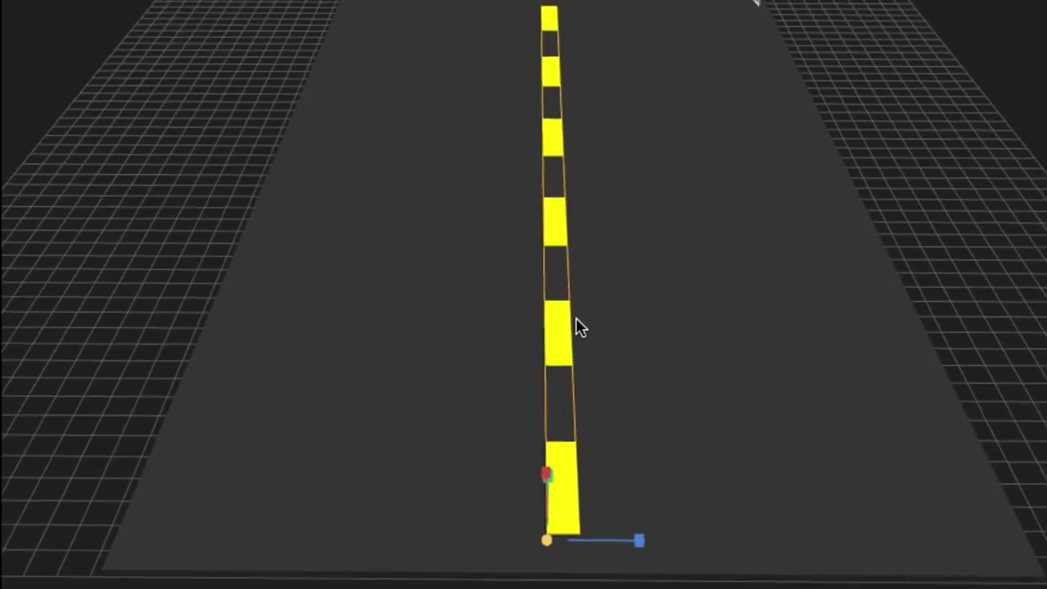
# Try to start a white edge line by placing a white voxel at the road's near corner.
pyautogui.scroll(-3, 577, 327)
pyautogui.moveTo(561, 316); pyautogui.dragTo(563, 335)
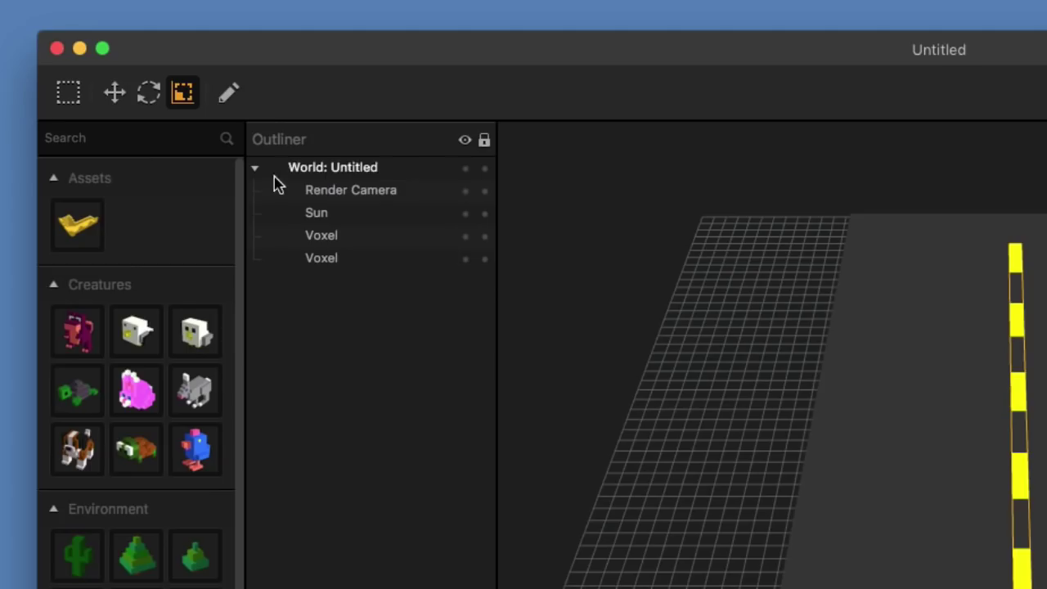
pyautogui.click(227, 97)
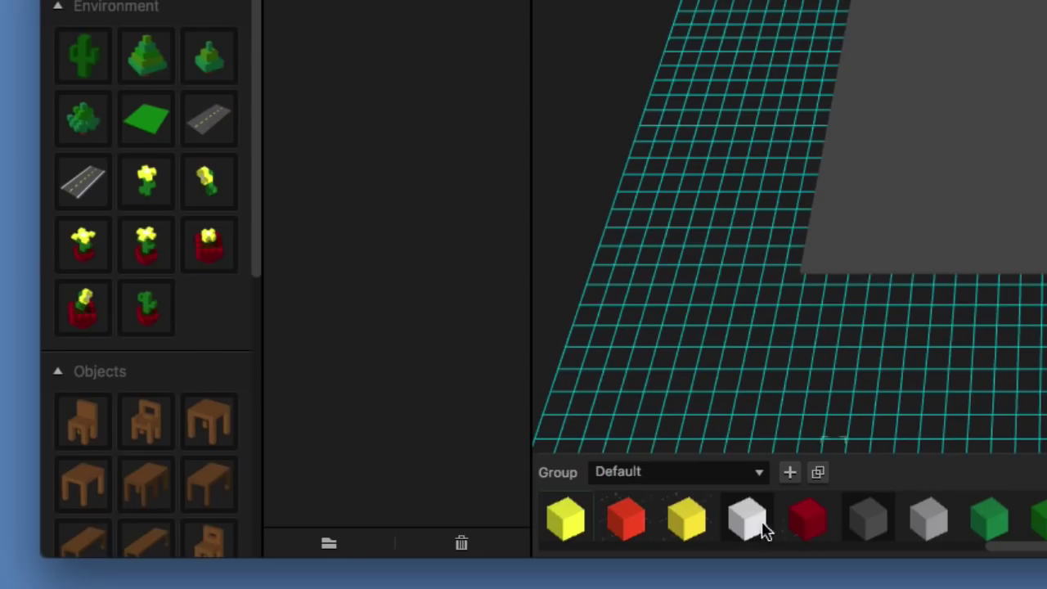
pyautogui.click(747, 520)
pyautogui.click(836, 258)
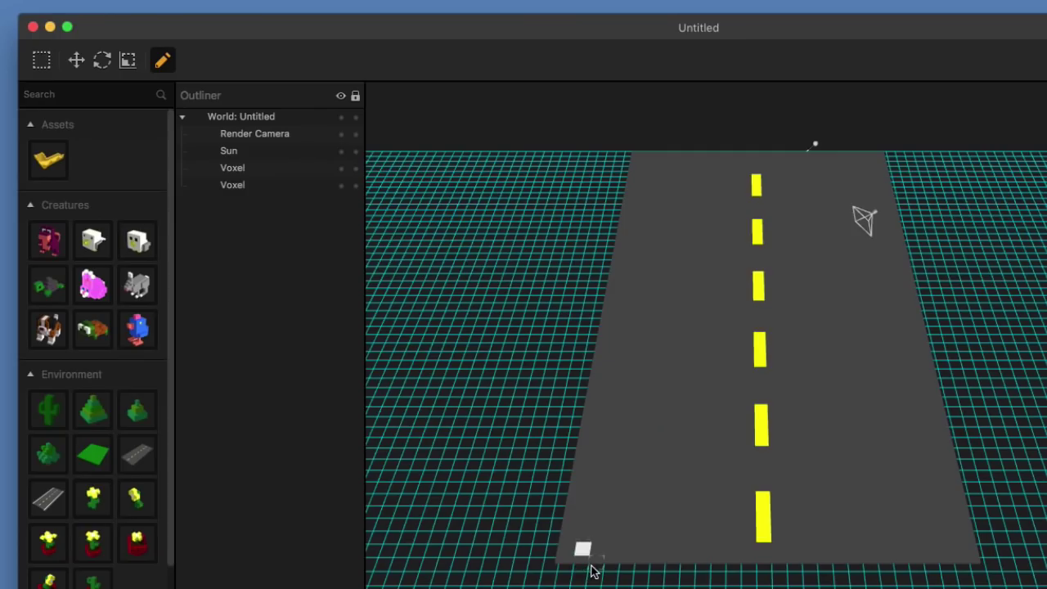
pyautogui.moveTo(592, 568)
pyautogui.mouseDown(button='middle')
pyautogui.moveTo(591, 515)
pyautogui.moveTo(592, 541)
pyautogui.mouseUp(button='middle')
pyautogui.scroll(5, 567, 467)
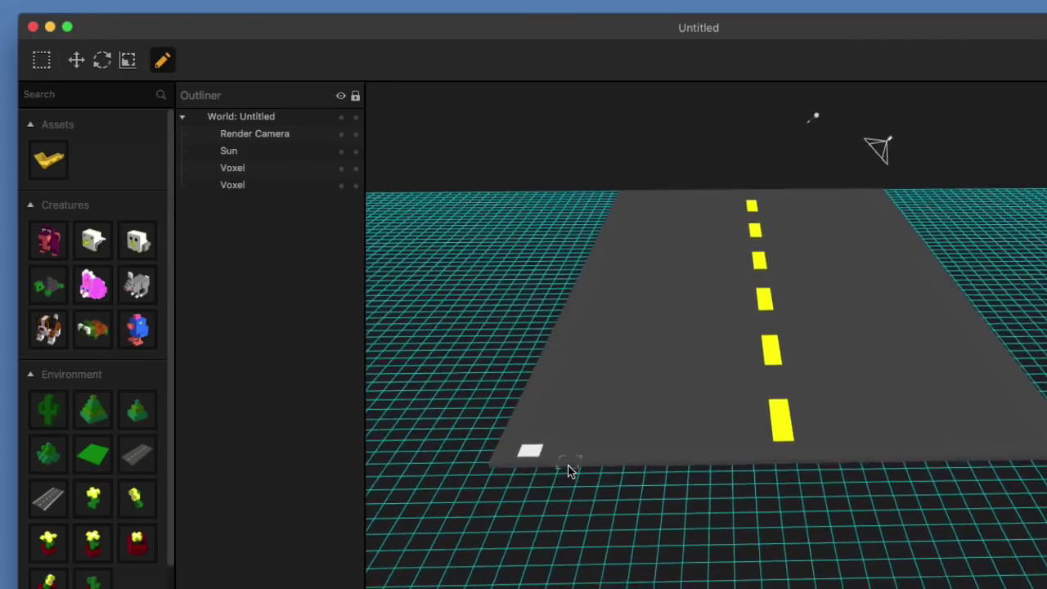
pyautogui.moveTo(564, 473); pyautogui.dragTo(551, 493, button='middle')
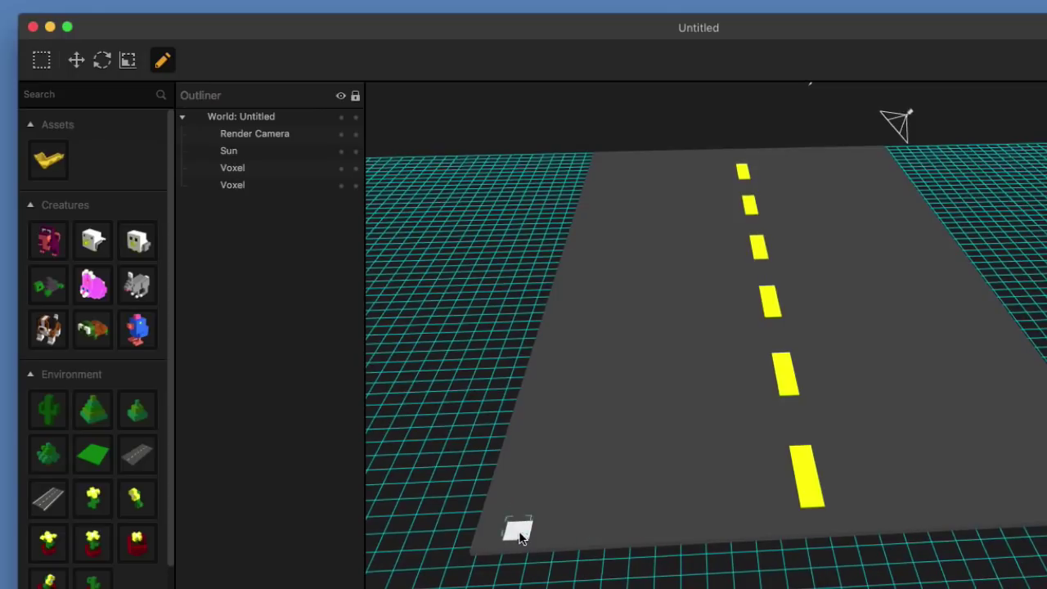
# Check which object the white voxel belongs to and remove it from the yellow dashes.
pyautogui.click(76, 60)
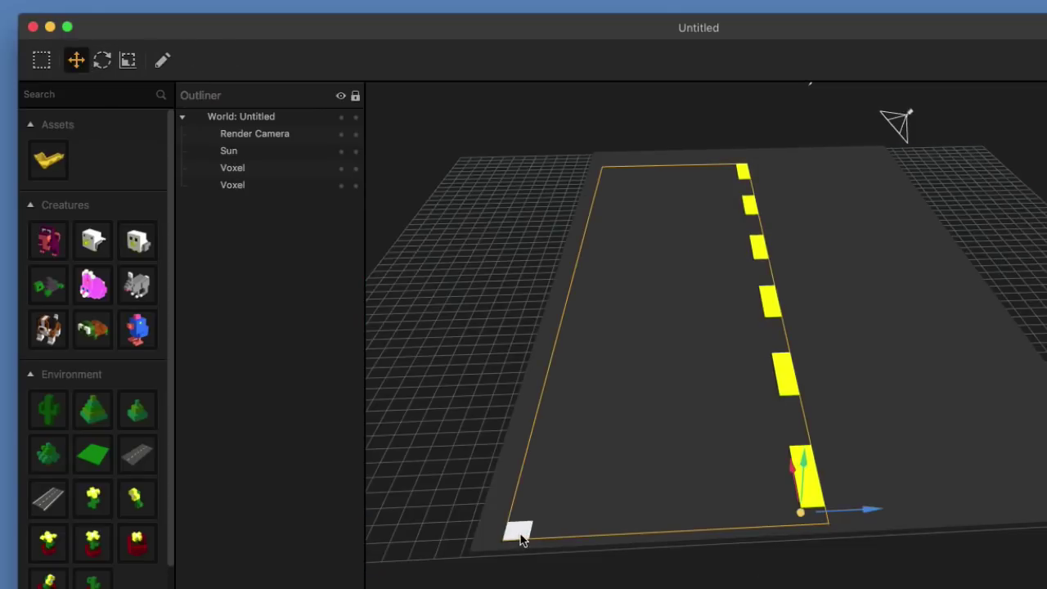
pyautogui.click(271, 169)
pyautogui.click(274, 188)
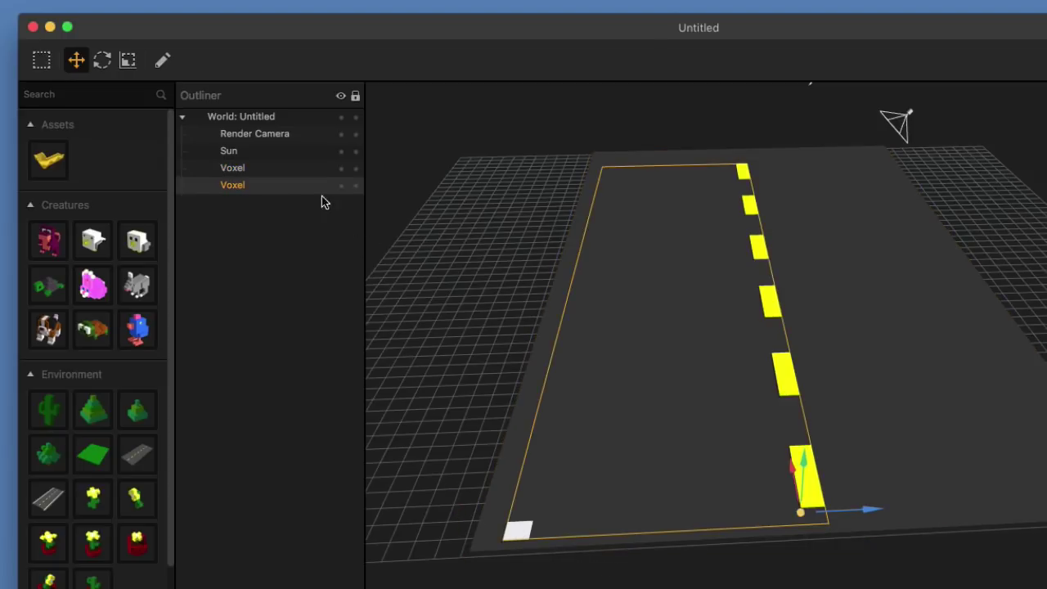
pyautogui.click(127, 60)
pyautogui.scroll(-5, 597, 567)
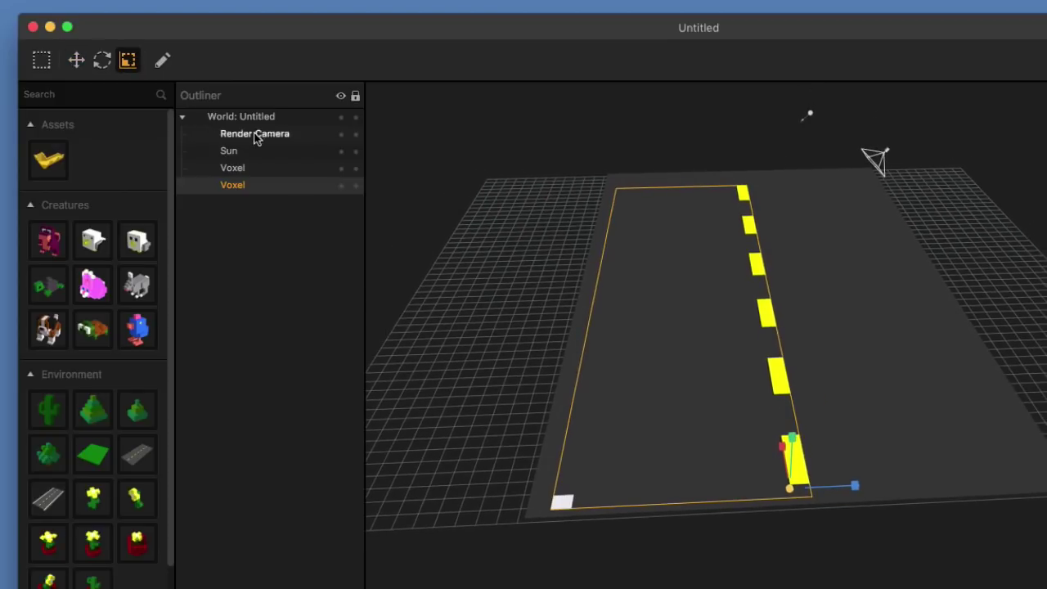
pyautogui.click(162, 59)
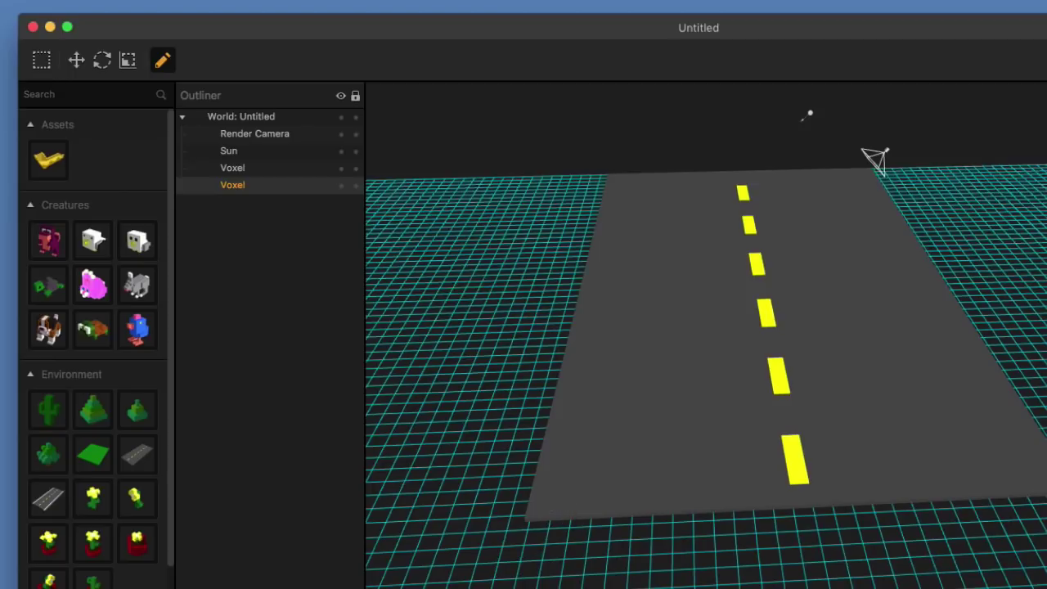
pyautogui.scroll(-2, 759, 481)
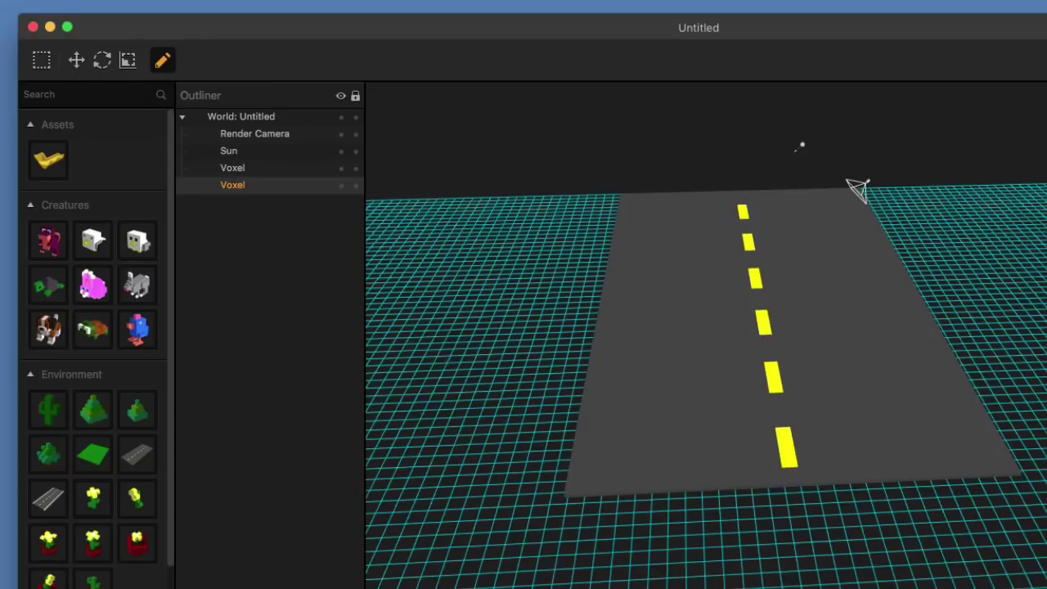
# Place a white voxel as a separate new object at the near end of the road, beside the unmarked edge.
pyautogui.click(75, 62)
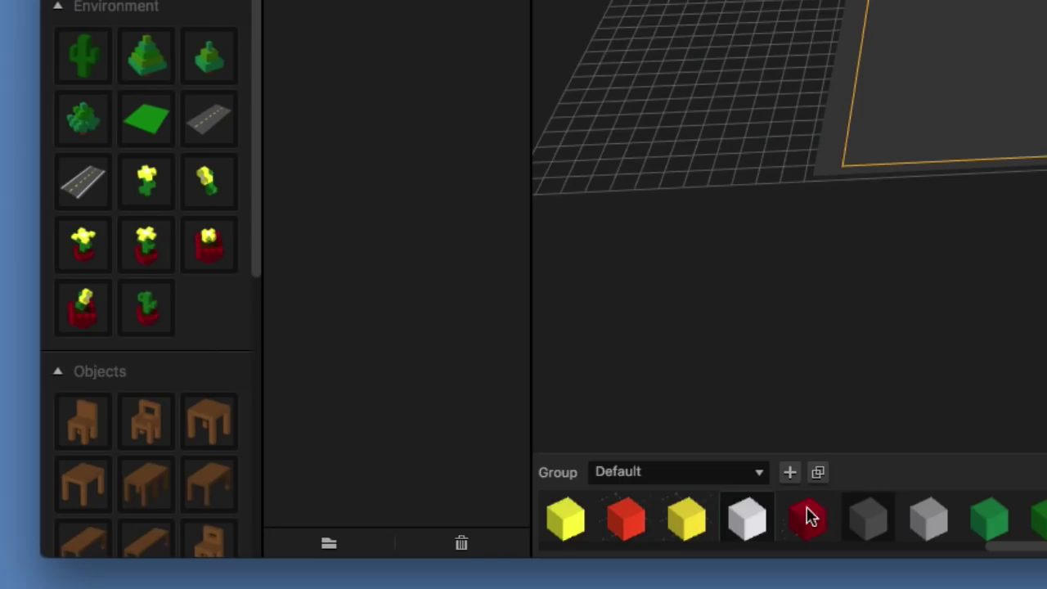
pyautogui.moveTo(759, 526); pyautogui.dragTo(870, 155)
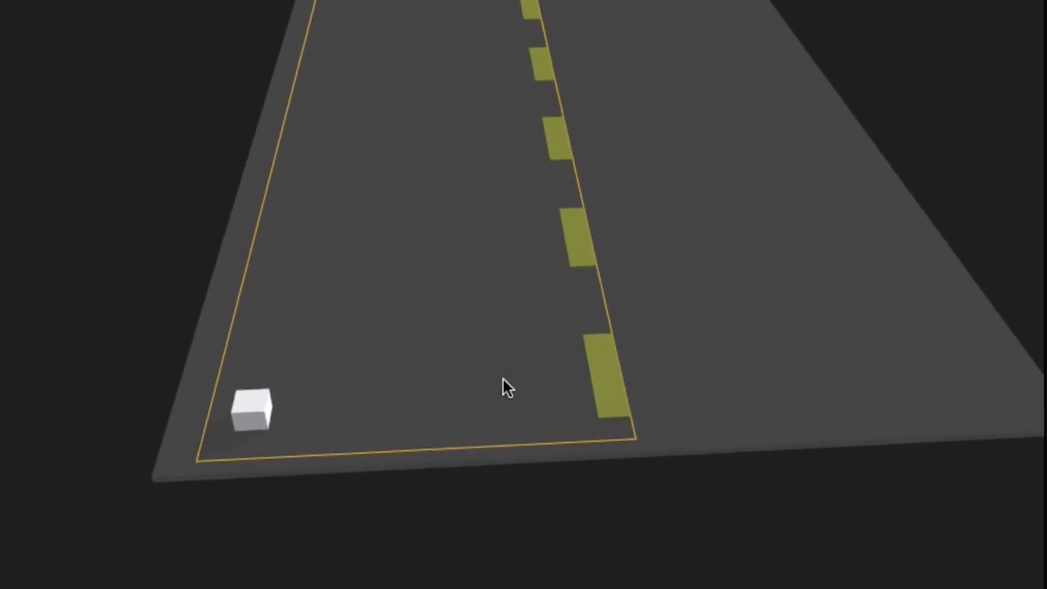
pyautogui.moveTo(351, 440); pyautogui.dragTo(370, 440, button='middle')
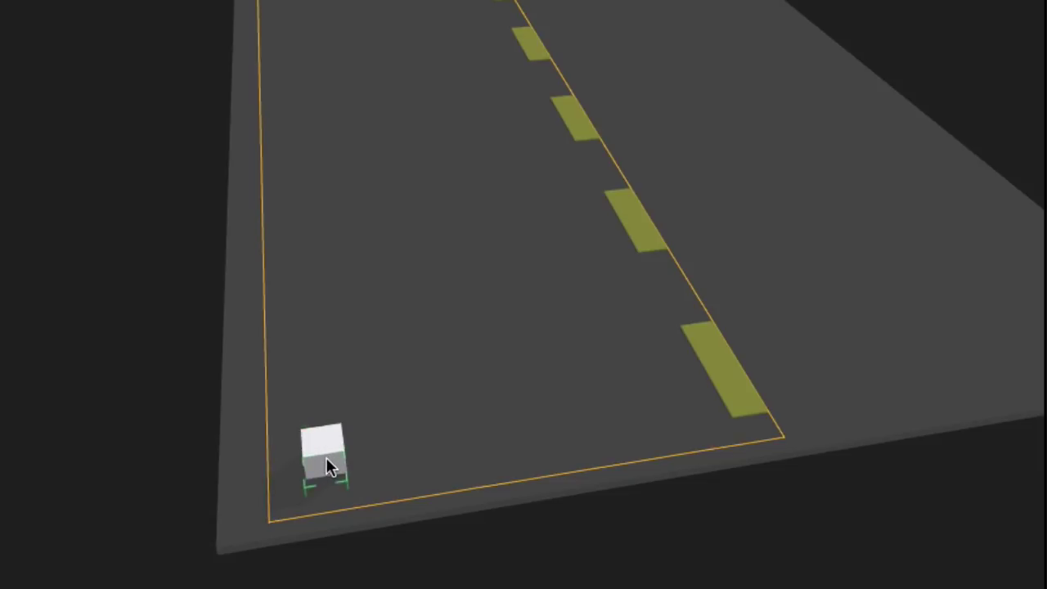
pyautogui.moveTo(339, 463); pyautogui.dragTo(314, 480, button='middle')
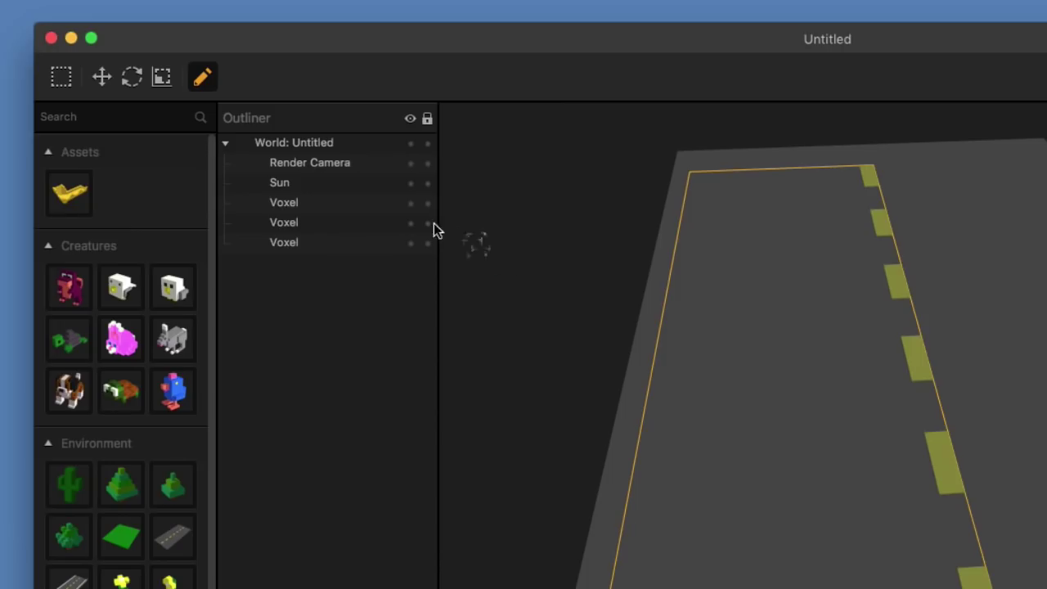
# Move the white voxel into the road's near corner, at about X -24.9 and Z -11.91.
pyautogui.click(110, 75)
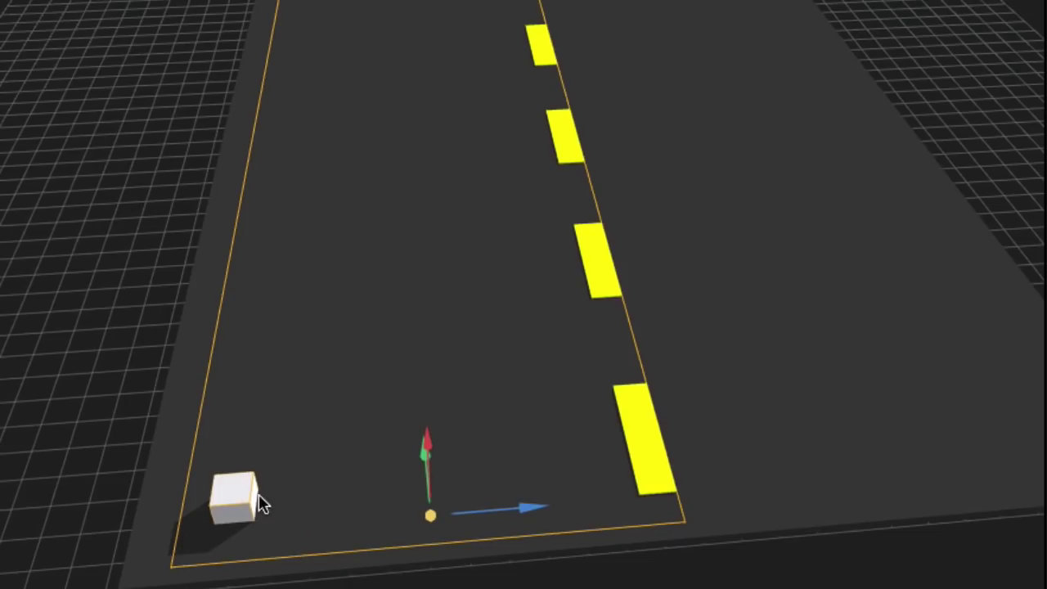
pyautogui.scroll(-8, 238, 481)
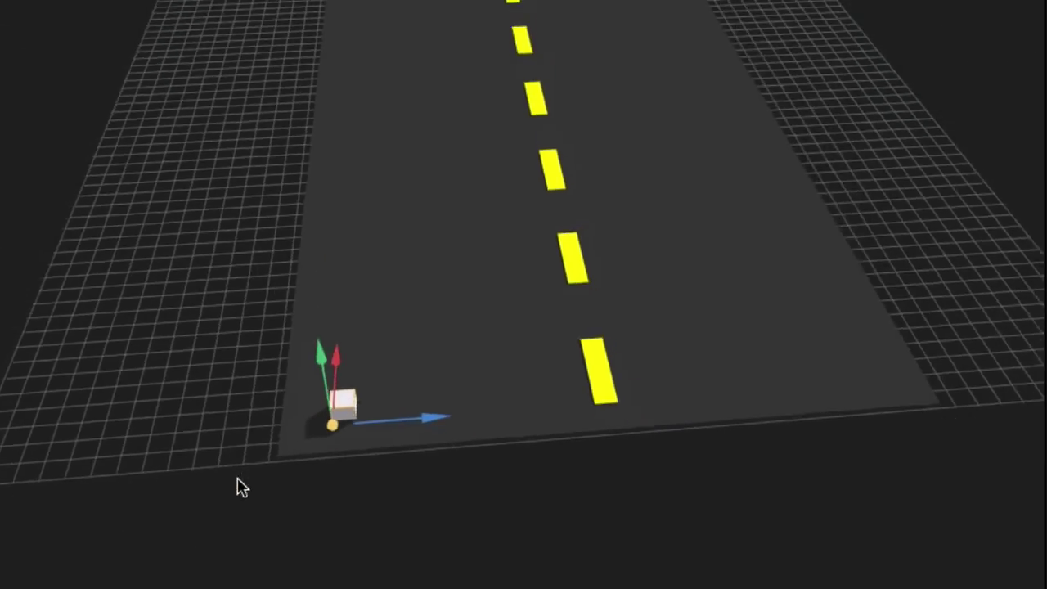
pyautogui.scroll(3, 246, 479)
pyautogui.moveTo(411, 433); pyautogui.dragTo(377, 440)
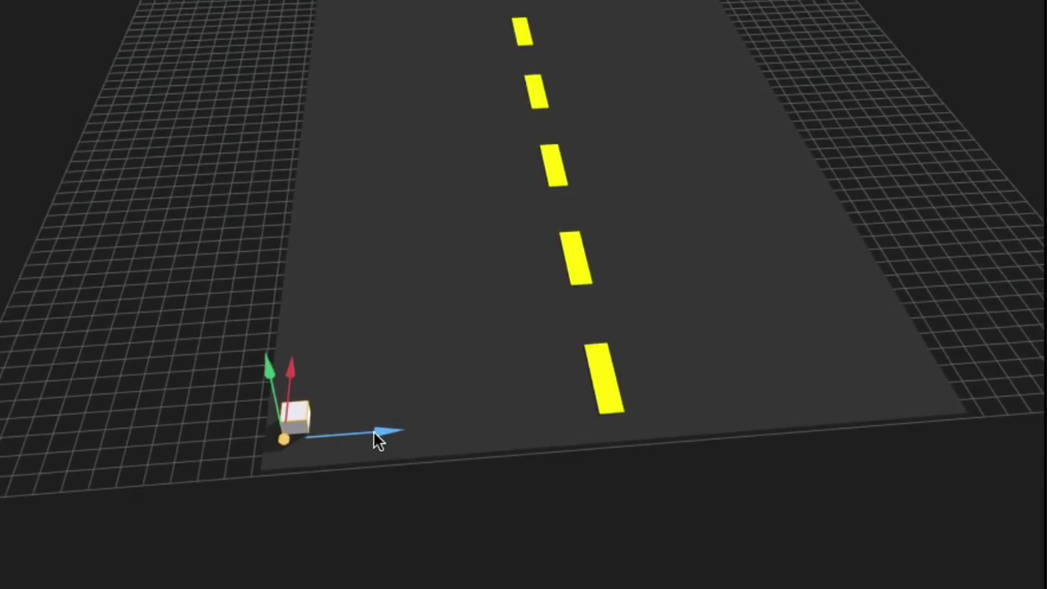
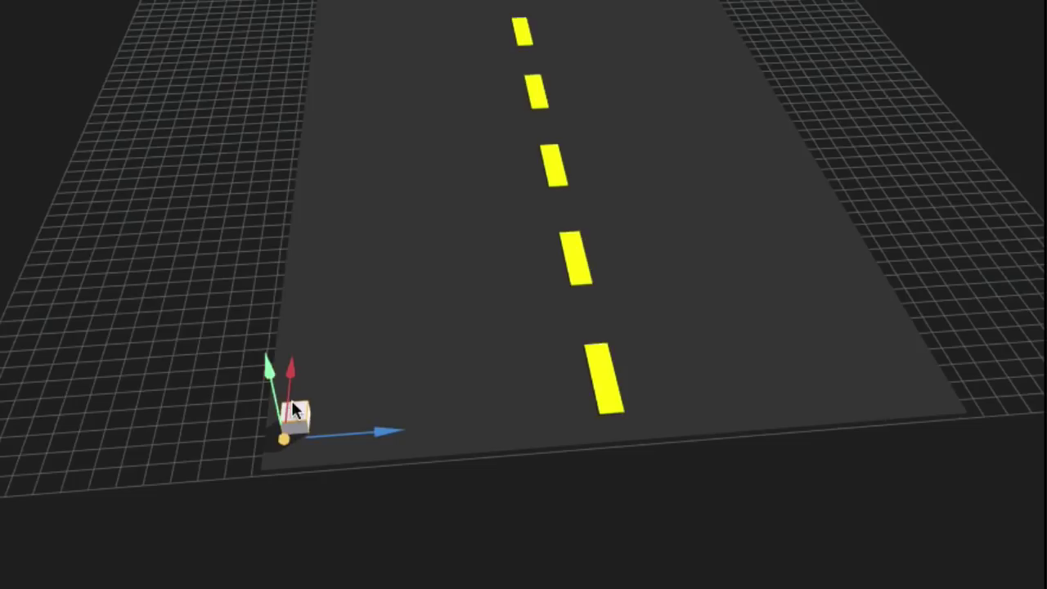
pyautogui.moveTo(287, 370); pyautogui.dragTo(288, 399)
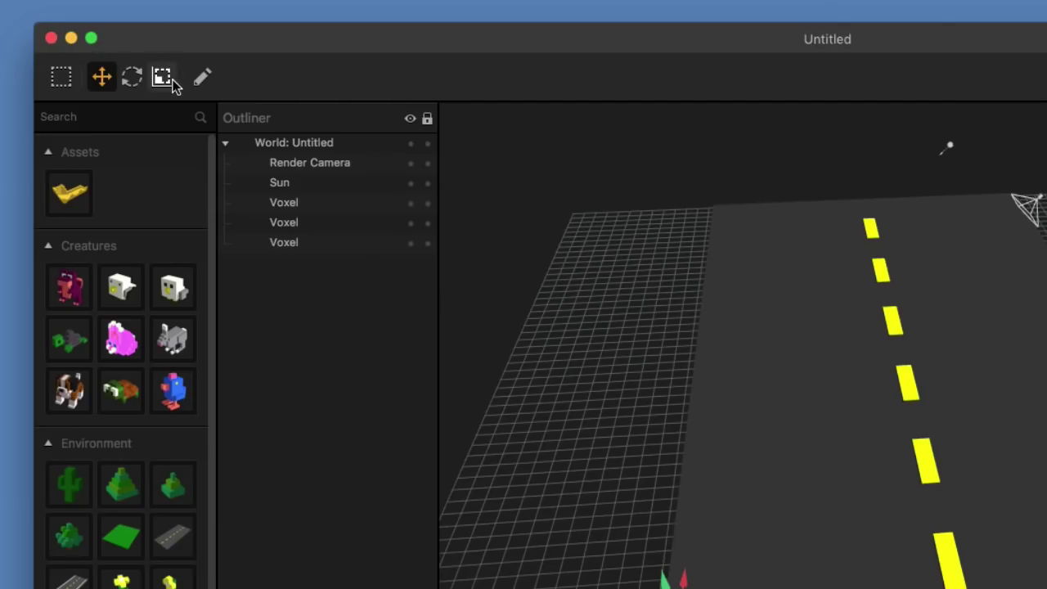
# Stretch the white voxel along X to an edge line running the road's full length, scale about 49.92.
pyautogui.click(161, 76)
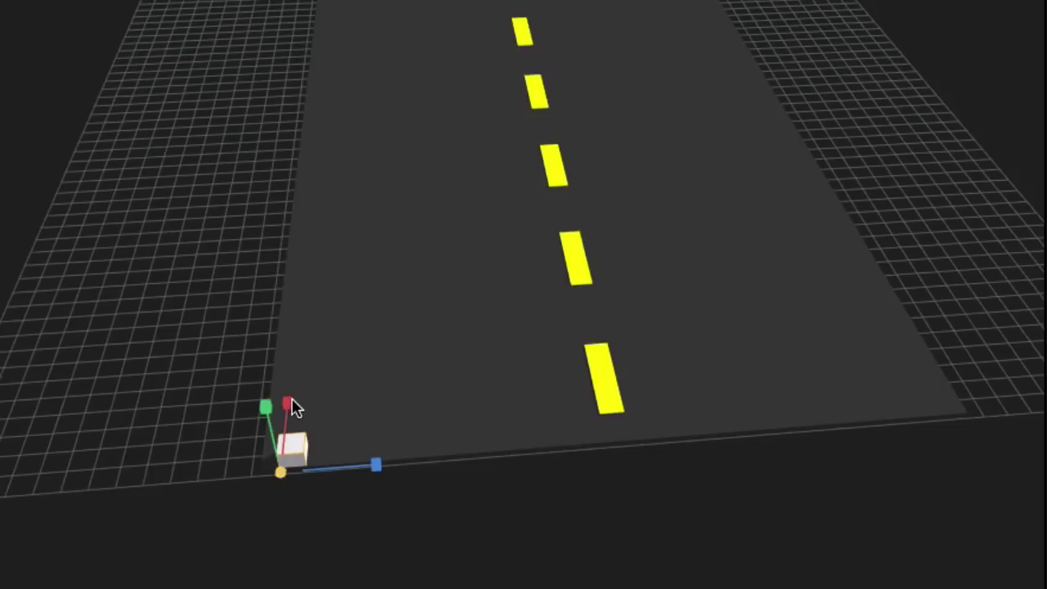
pyautogui.moveTo(299, 369); pyautogui.dragTo(397, 6)
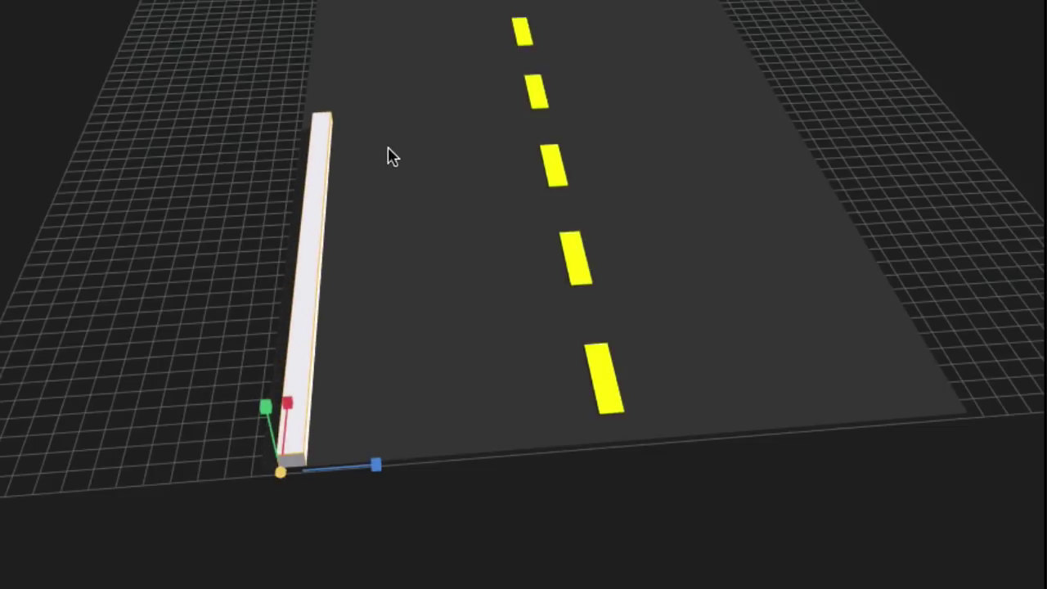
pyautogui.moveTo(388, 149); pyautogui.dragTo(359, 203, button='middle')
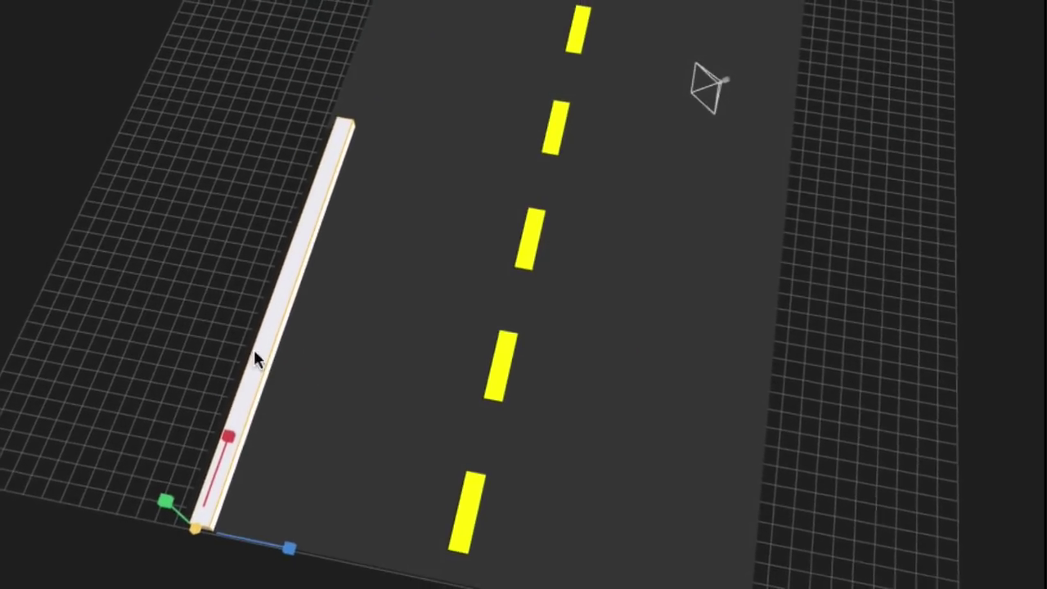
pyautogui.moveTo(235, 437); pyautogui.dragTo(278, 329)
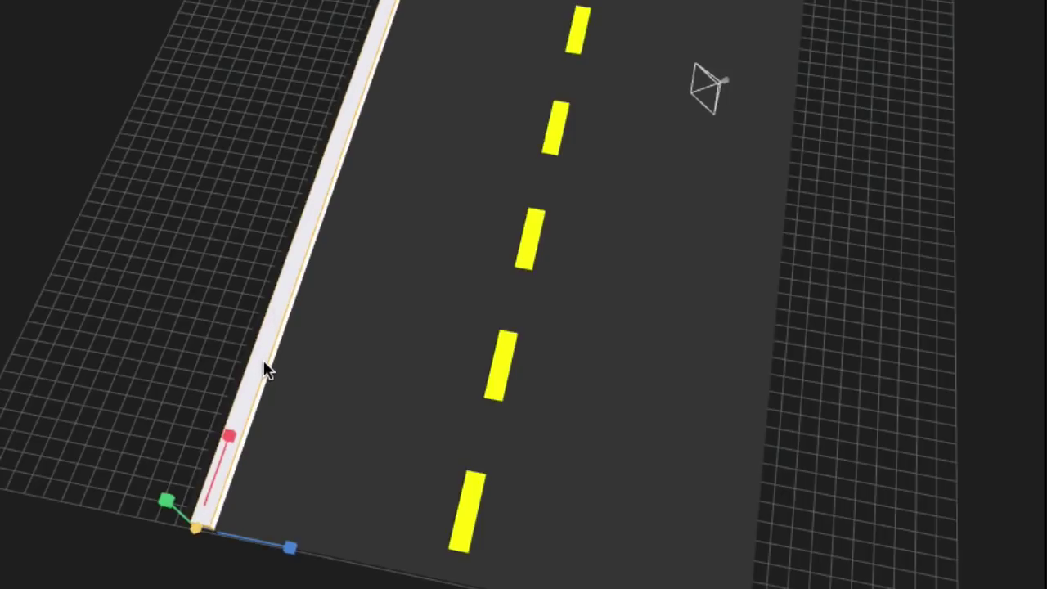
# Flatten the white edge line by setting its Y scale to 0.30, and deselect it.
pyautogui.moveTo(326, 465); pyautogui.dragTo(365, 395, button='middle')
pyautogui.scroll(4, 375, 363)
pyautogui.scroll(3, 375, 364)
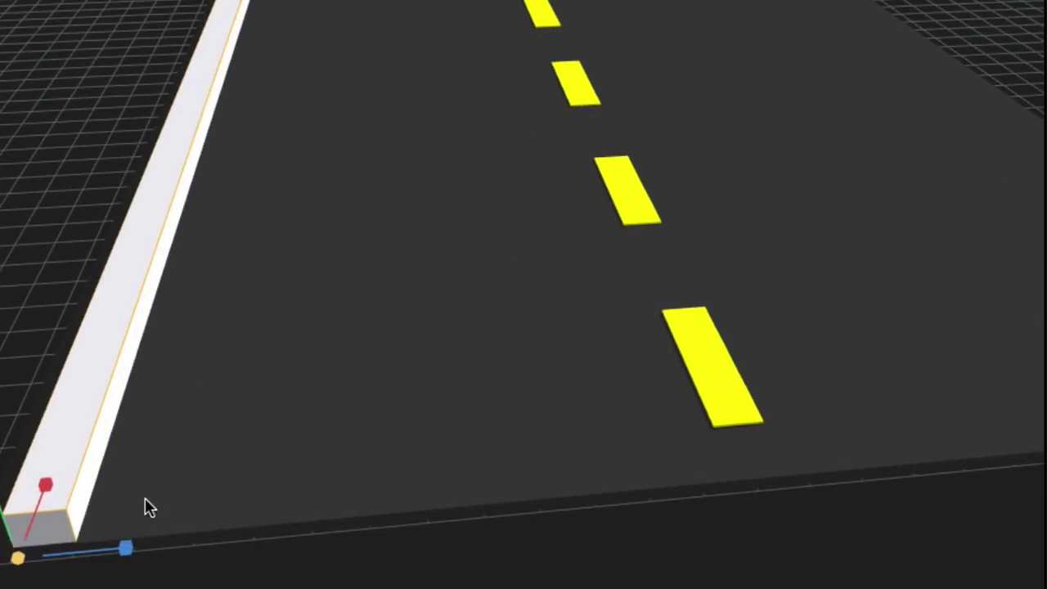
pyautogui.moveTo(159, 496); pyautogui.dragTo(180, 488, button='middle')
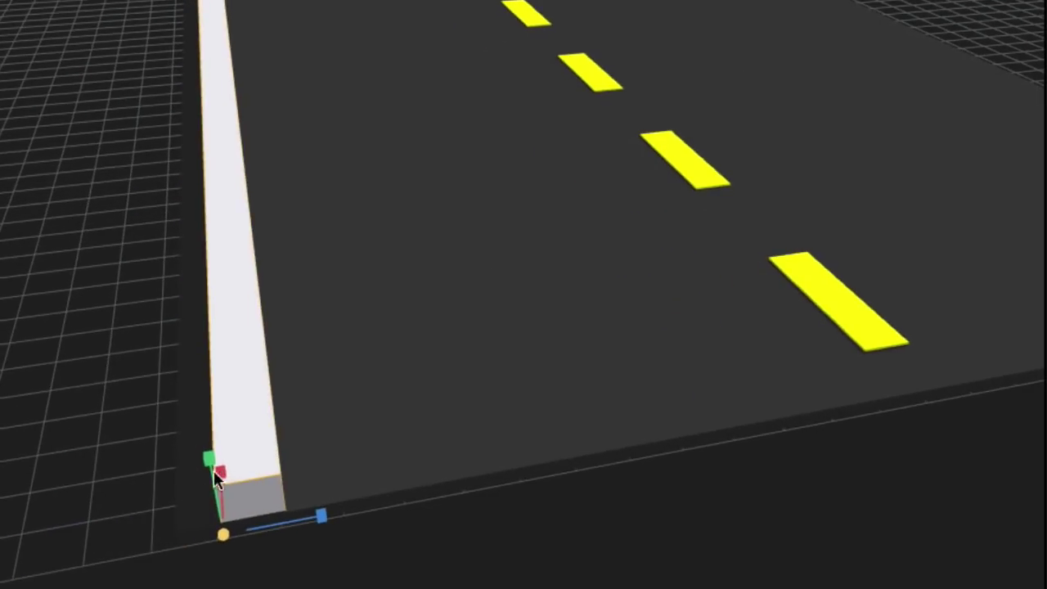
pyautogui.moveTo(210, 463); pyautogui.dragTo(214, 501)
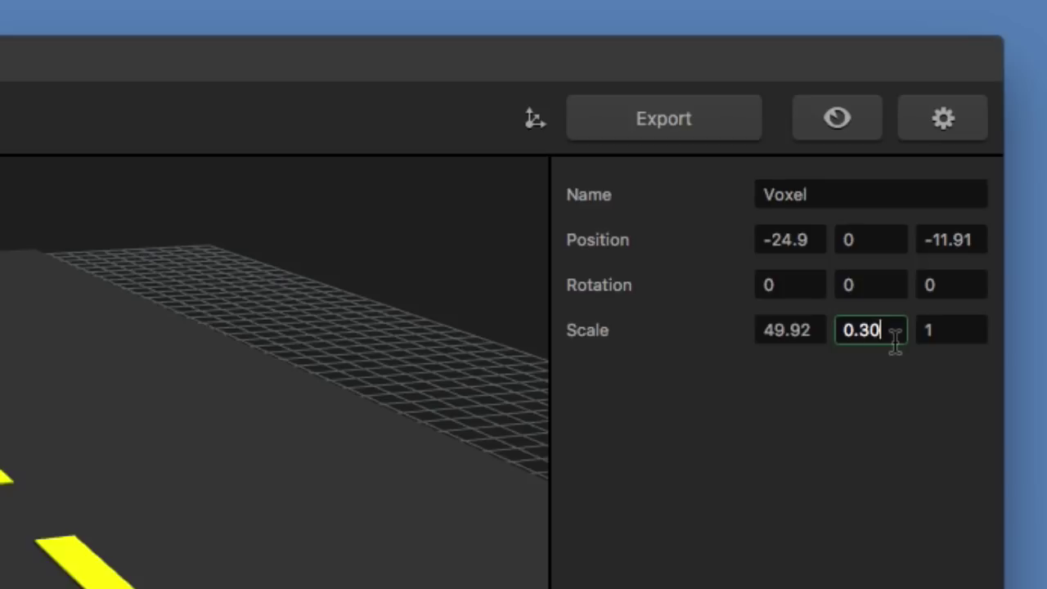
pyautogui.click(409, 238)
pyautogui.scroll(-3, 577, 360)
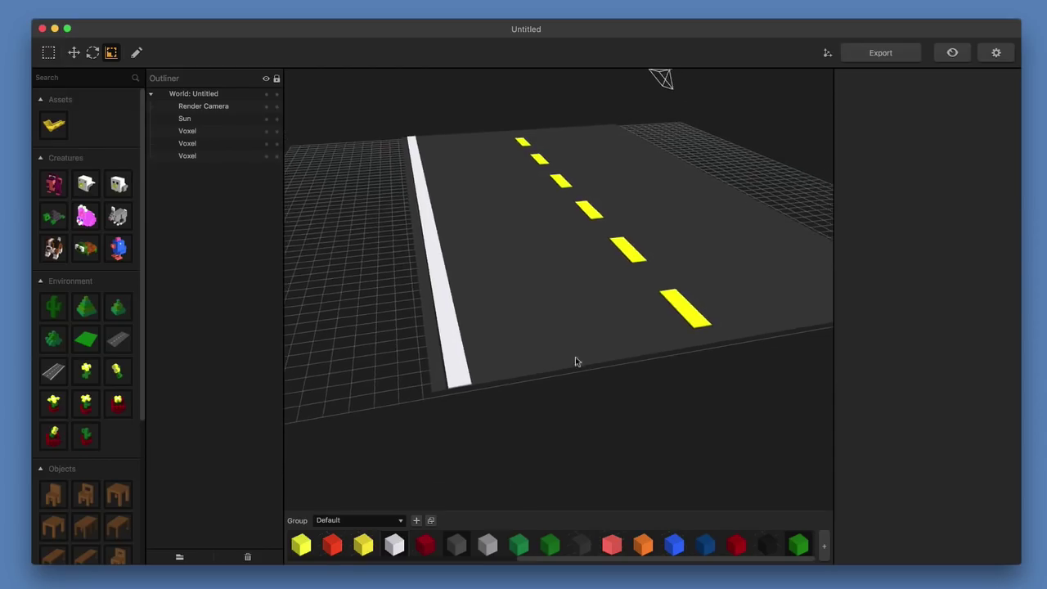
# Add a second separate white voxel on the road's opposite edge and move it into the near corner, about X -24.82, Z 13.52.
pyautogui.moveTo(578, 360); pyautogui.dragTo(686, 520, button='middle')
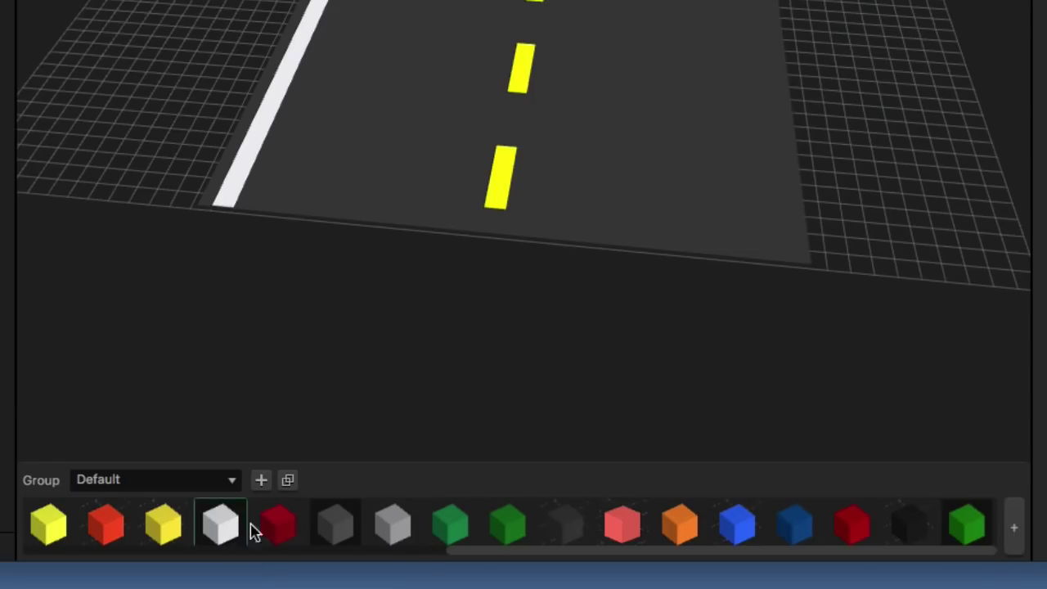
pyautogui.moveTo(402, 543); pyautogui.dragTo(698, 403)
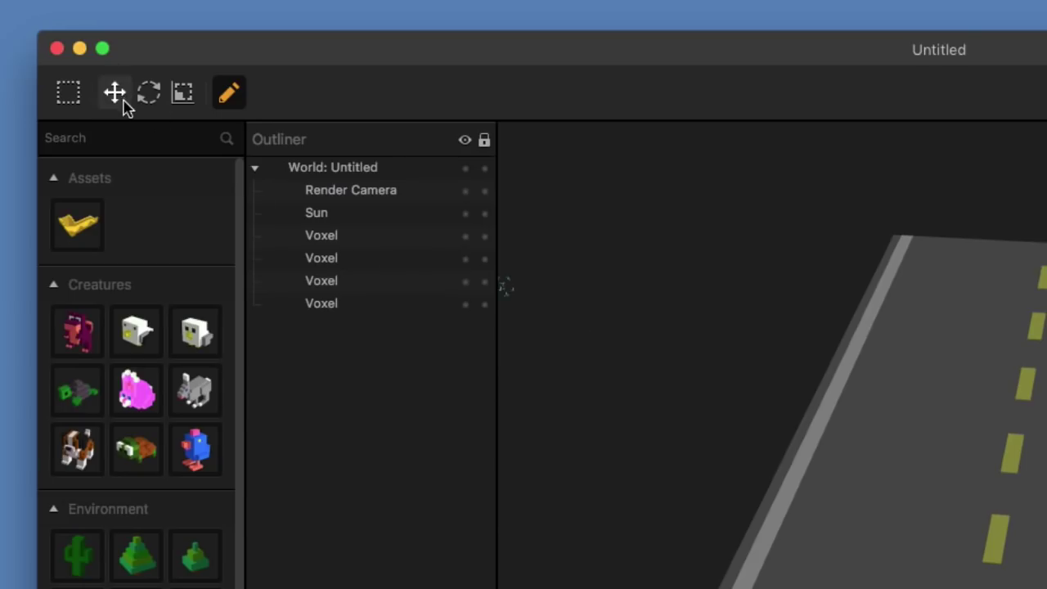
pyautogui.click(122, 103)
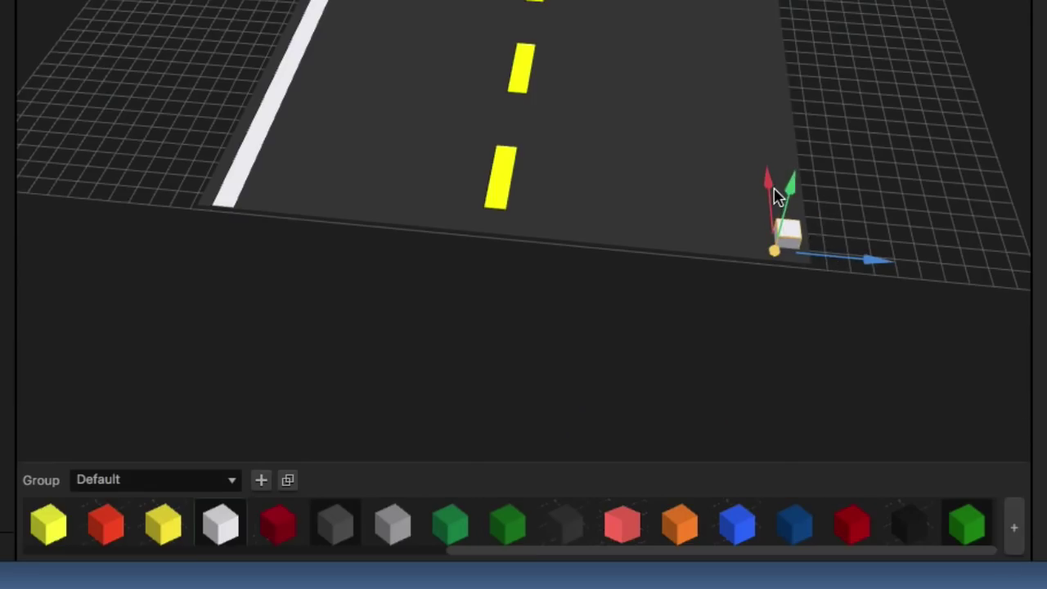
pyautogui.moveTo(771, 193); pyautogui.dragTo(776, 205)
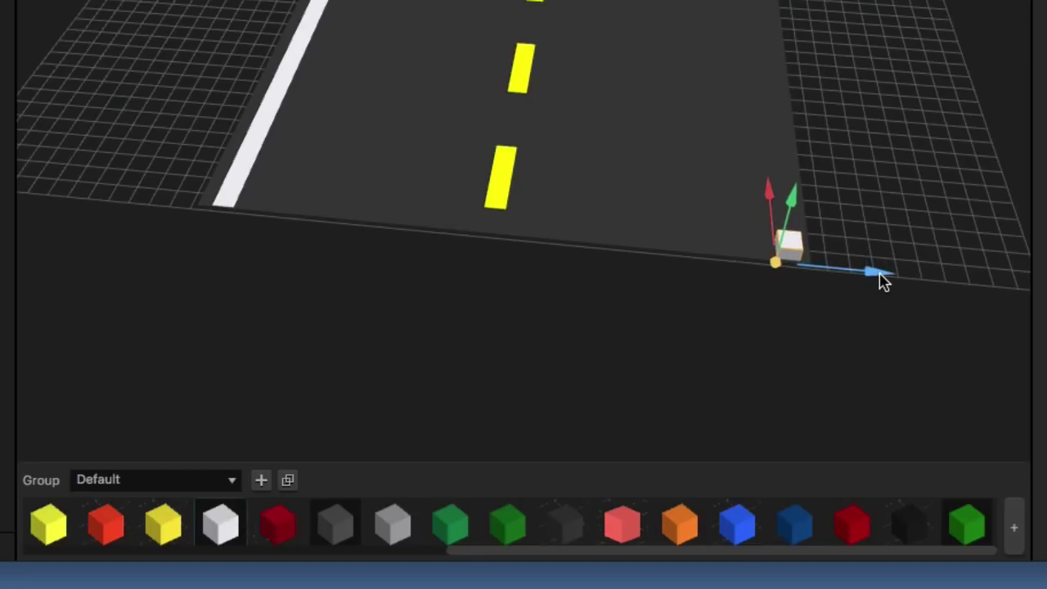
pyautogui.moveTo(882, 281); pyautogui.dragTo(877, 282)
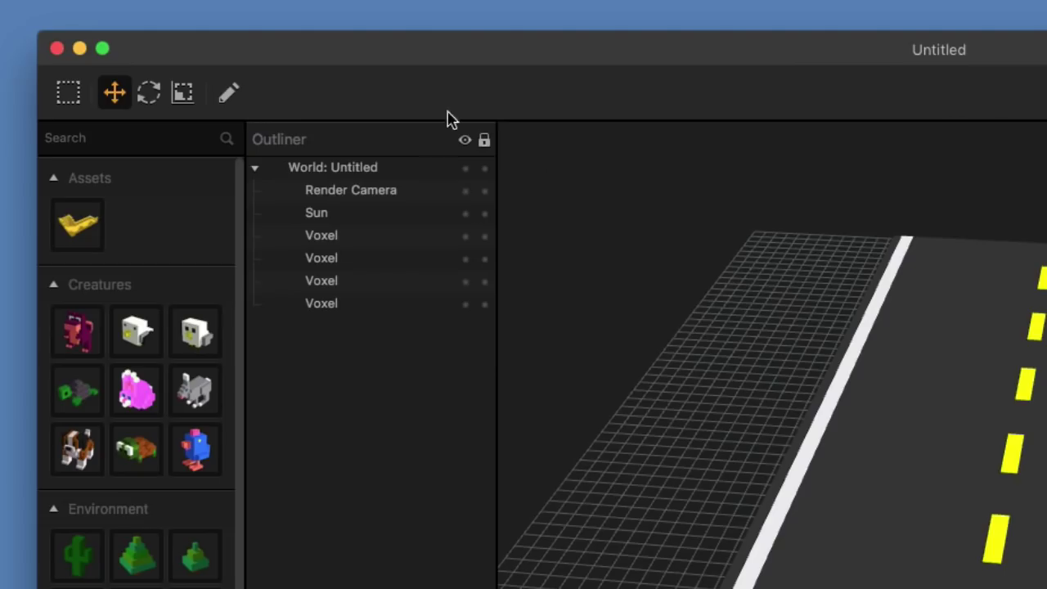
# Stretch the second white voxel along X to the road's far end, scale about 49.55.
pyautogui.click(180, 91)
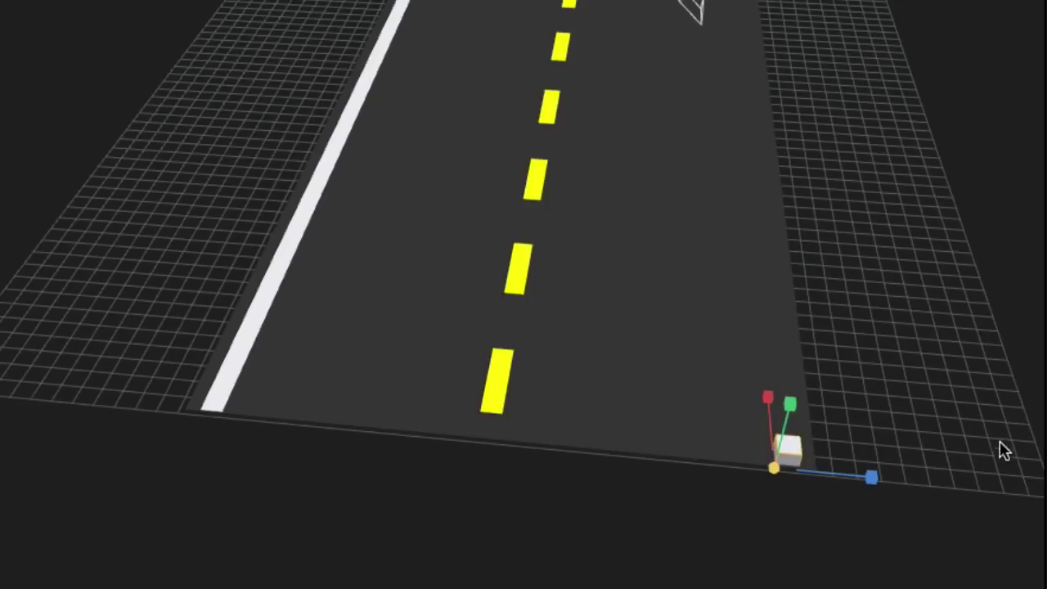
pyautogui.moveTo(1004, 452); pyautogui.dragTo(747, 218)
pyautogui.moveTo(483, 483); pyautogui.dragTo(733, 195)
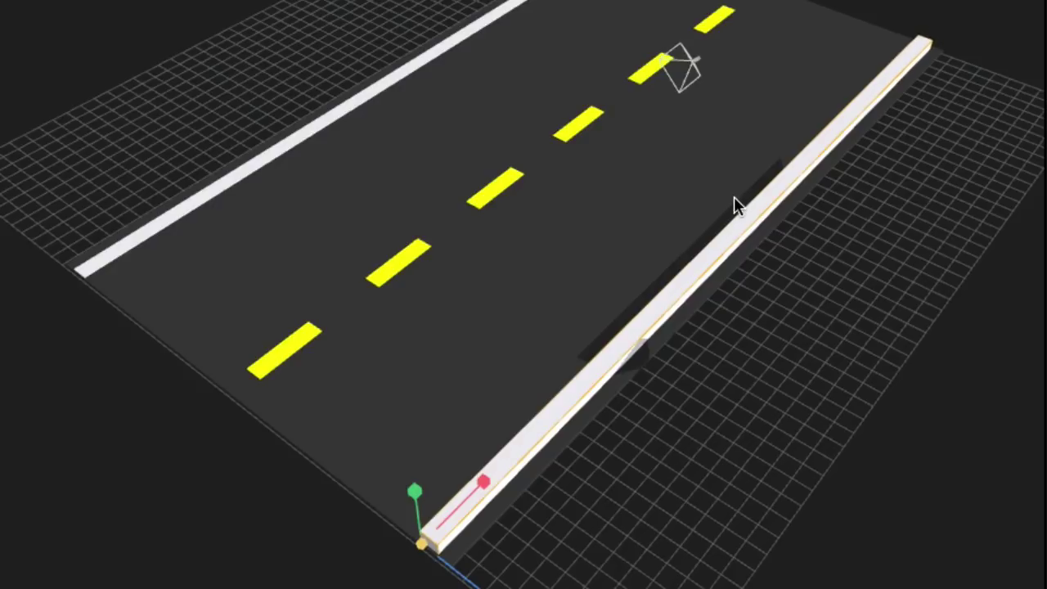
pyautogui.moveTo(736, 297); pyautogui.dragTo(818, 283)
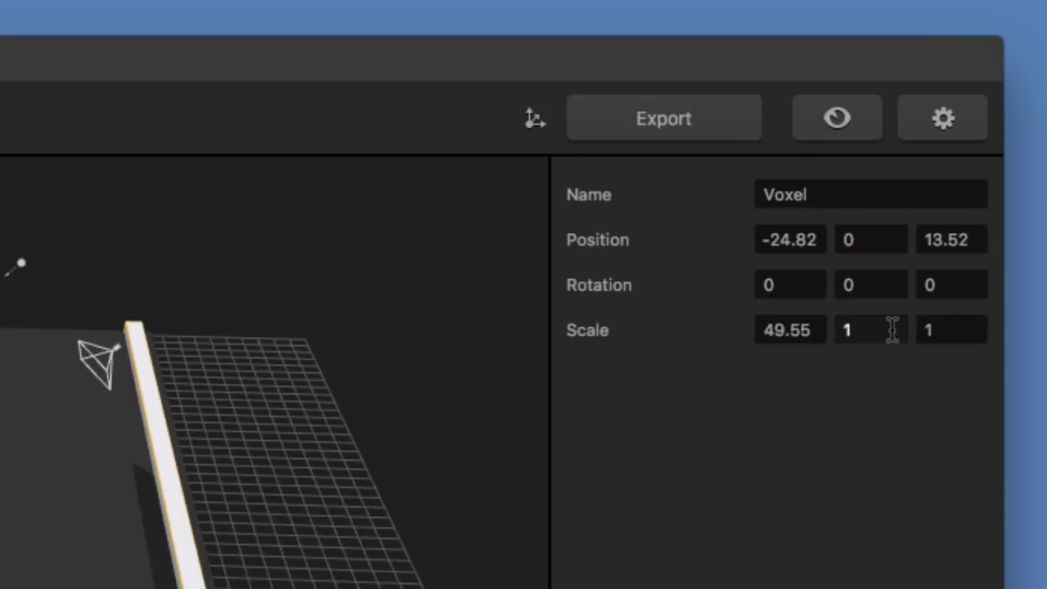
# Flatten the second white edge line by setting its Y scale to 0.30.
pyautogui.click(892, 329)
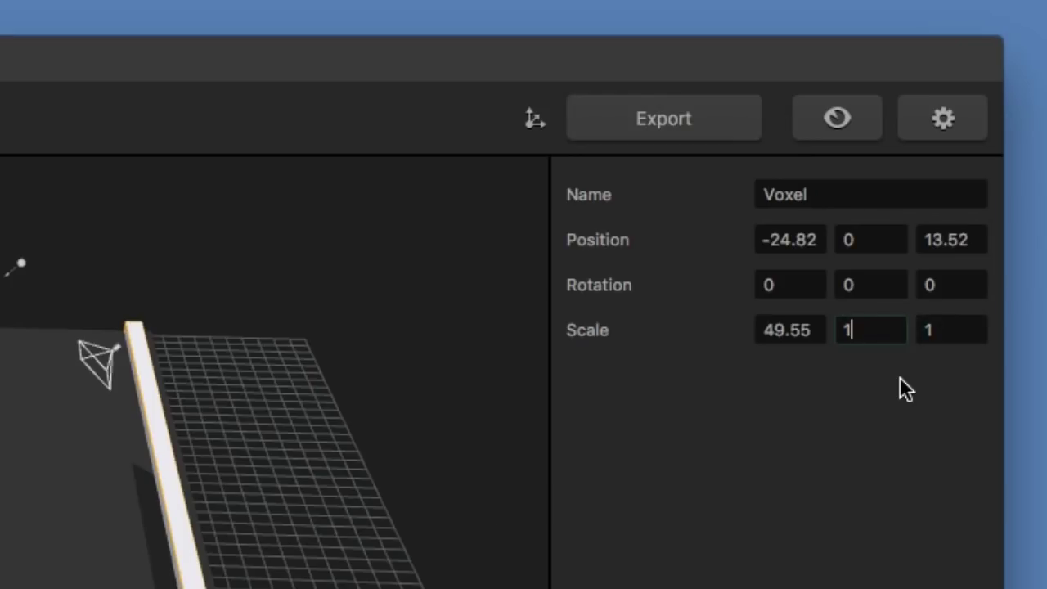
pyautogui.press('BackSpace')
pyautogui.write('.2')
pyautogui.press('BackSpace')
pyautogui.press('BackSpace')
pyautogui.write('.30')
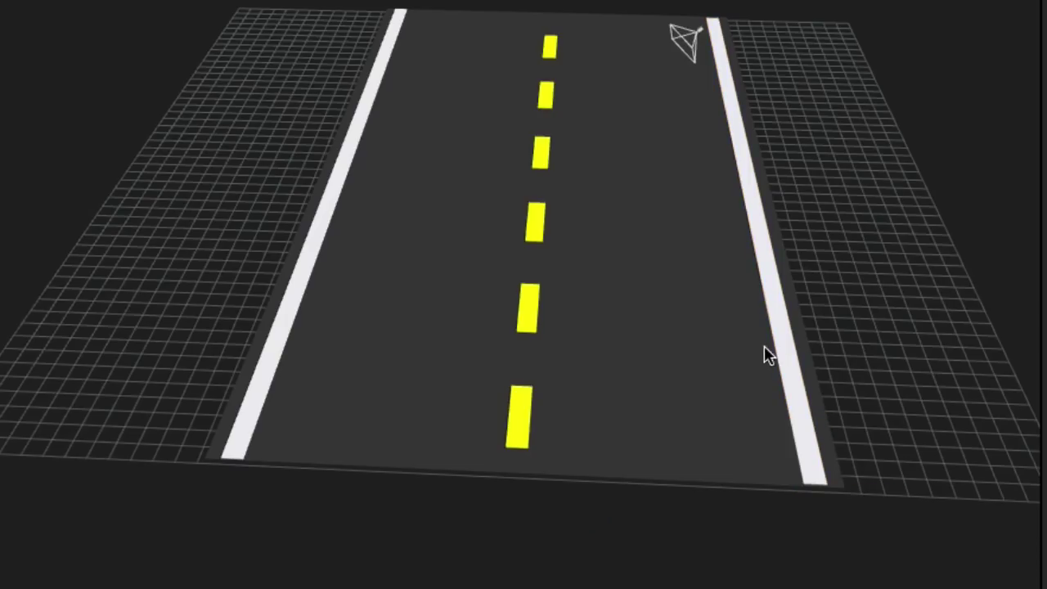
pyautogui.moveTo(764, 346); pyautogui.dragTo(748, 371, button='middle')
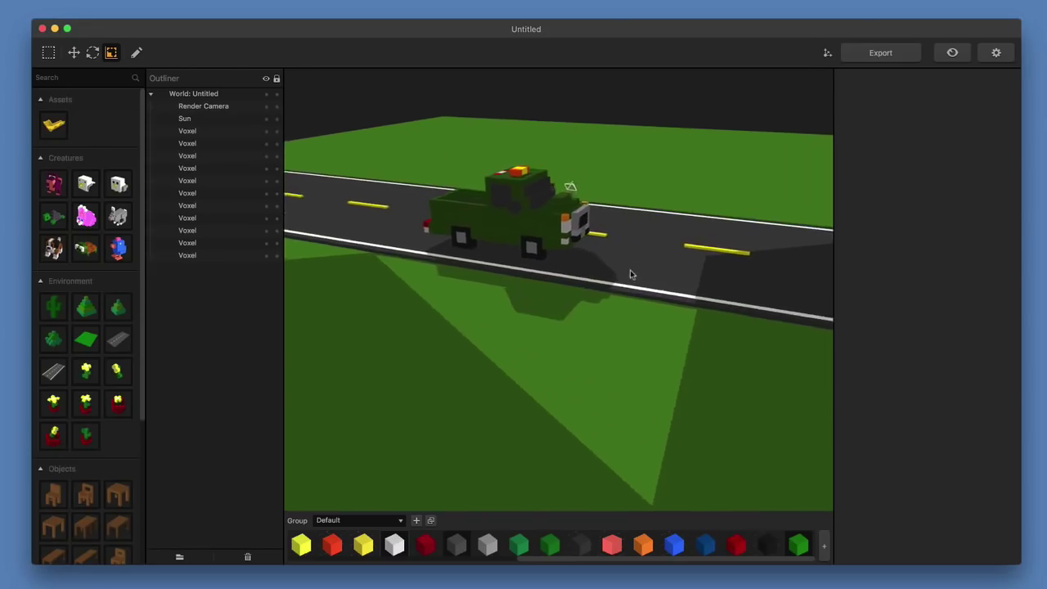
# Examine the green truck, the road and its markings, and the surrounding grass from several angles and distances.
pyautogui.moveTo(631, 274); pyautogui.dragTo(582, 283, button='middle')
pyautogui.scroll(2, 528, 199)
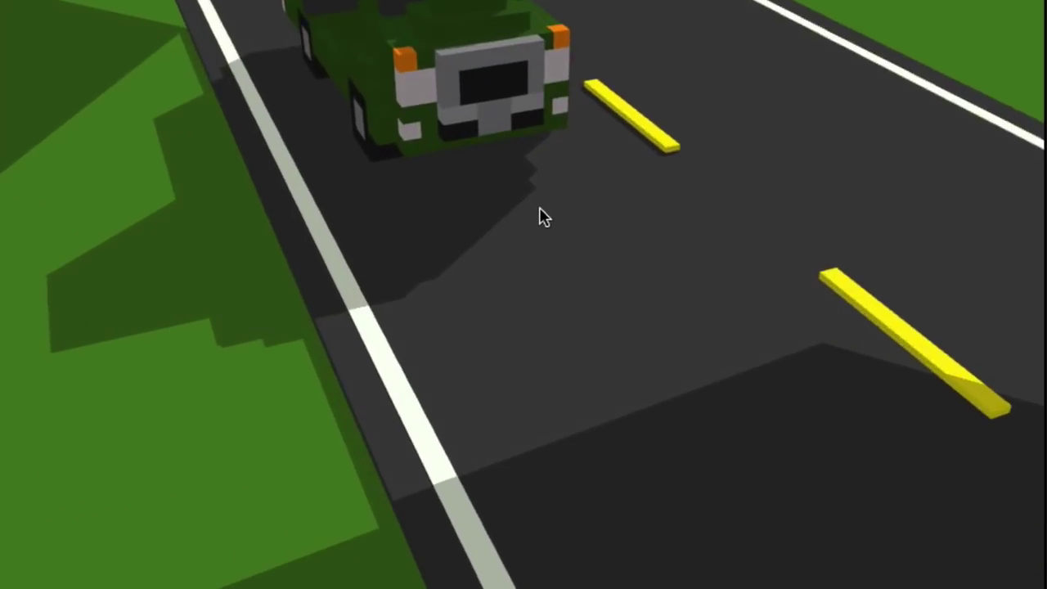
pyautogui.moveTo(539, 208); pyautogui.dragTo(489, 203, button='middle')
pyautogui.scroll(-5, 584, 311)
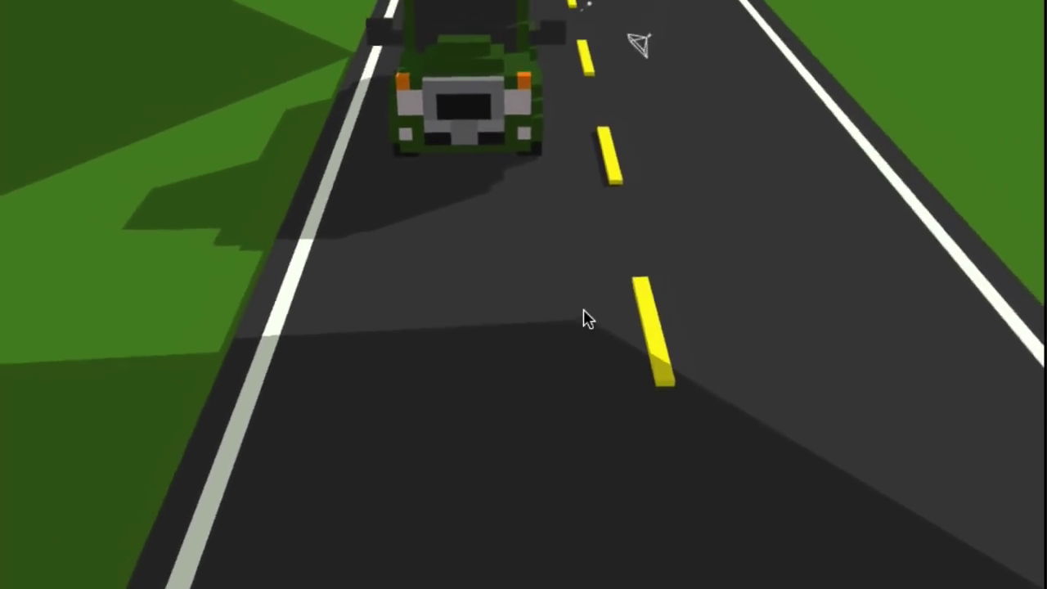
pyautogui.moveTo(516, 302); pyautogui.dragTo(627, 338, button='middle')
pyautogui.scroll(-1, 527, 315)
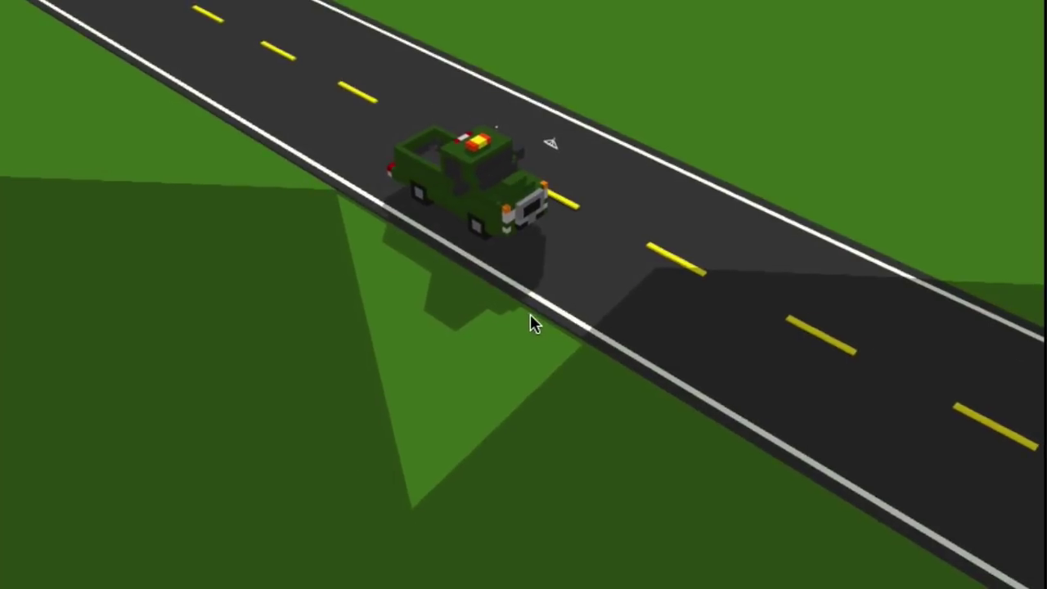
pyautogui.scroll(3, 526, 324)
pyautogui.moveTo(502, 263); pyautogui.dragTo(482, 245, button='middle')
pyautogui.scroll(1, 486, 246)
pyautogui.scroll(5, 488, 256)
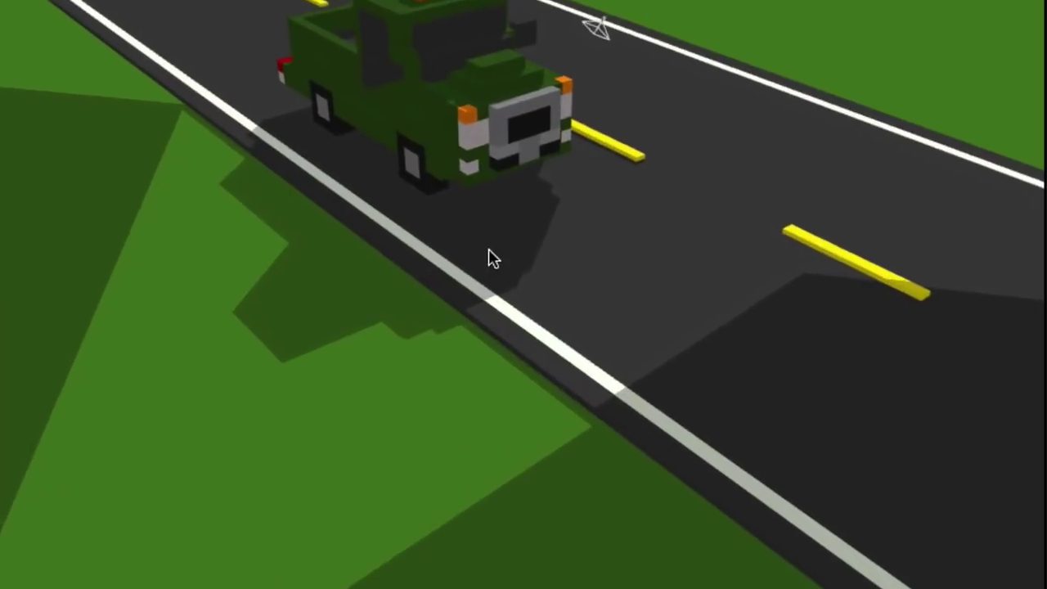
pyautogui.keyDown('shift'); pyautogui.moveTo(484, 209); pyautogui.dragTo(545, 323, button='middle'); pyautogui.keyUp('shift')
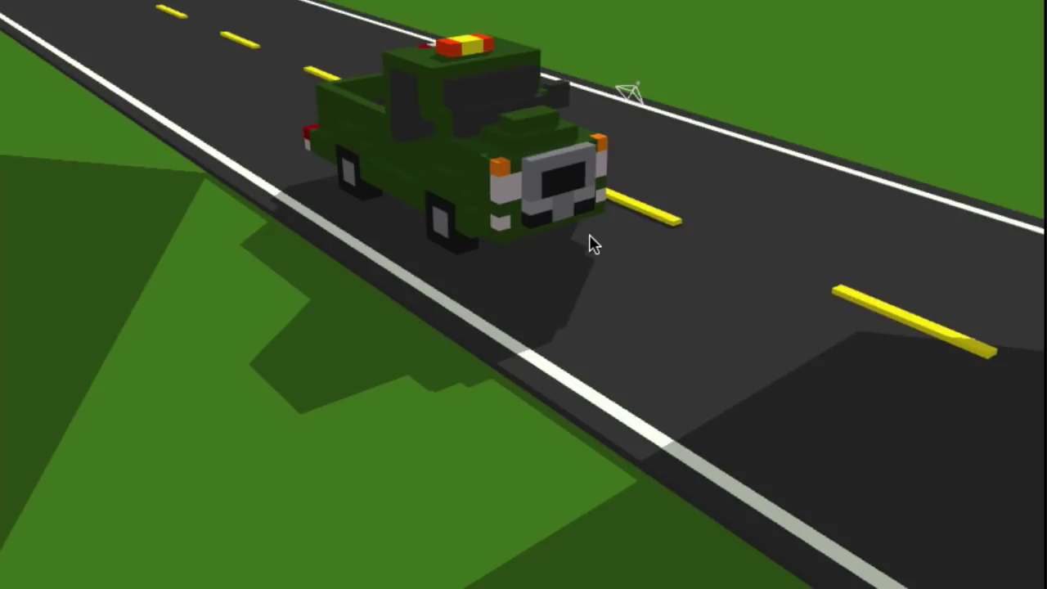
pyautogui.moveTo(589, 234); pyautogui.dragTo(566, 252, button='middle')
pyautogui.scroll(-2, 581, 267)
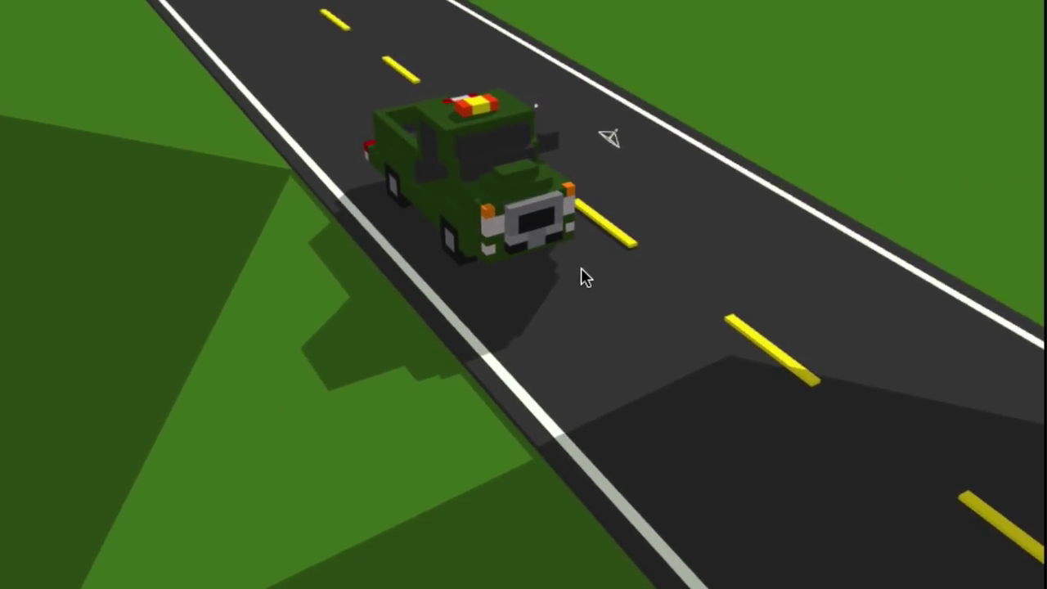
pyautogui.scroll(-2, 580, 274)
pyautogui.scroll(2, 510, 231)
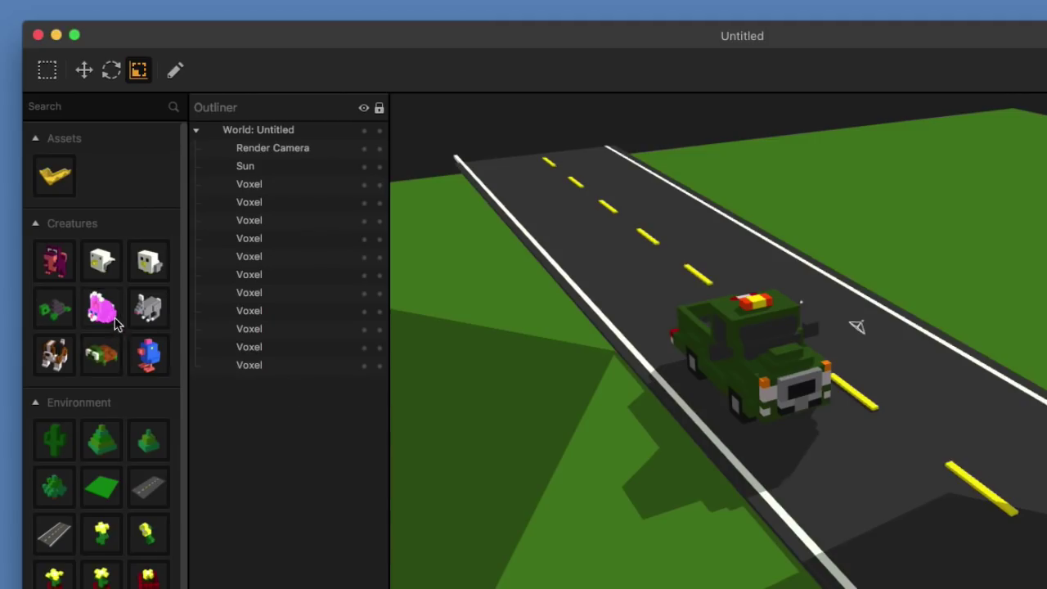
# Add the pink rabbit from the creature models and move it along Z onto the grass beside the road, about Z 49.13.
pyautogui.moveTo(115, 324); pyautogui.dragTo(904, 272)
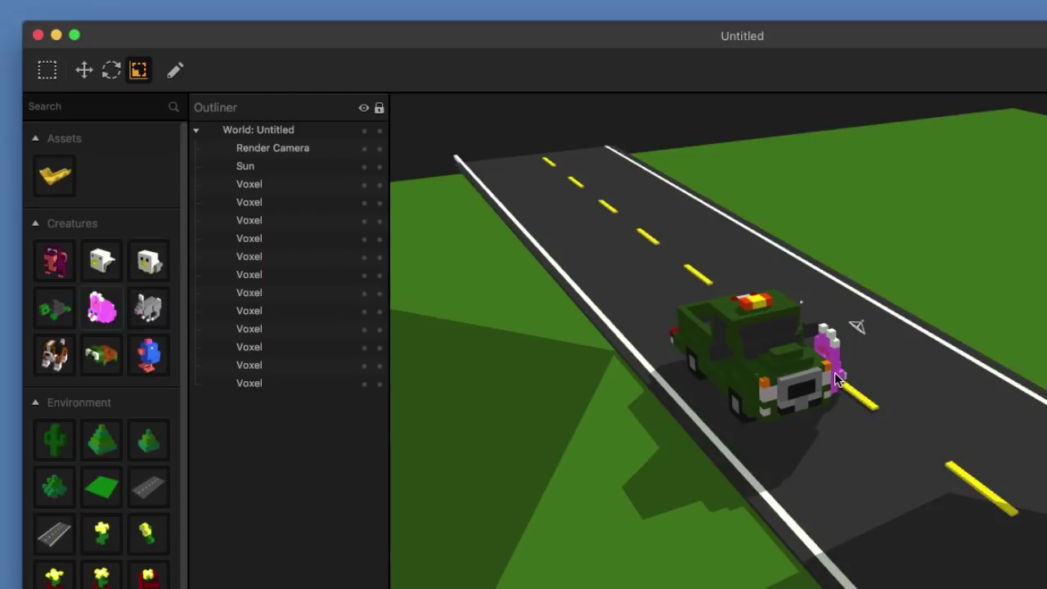
pyautogui.click(85, 71)
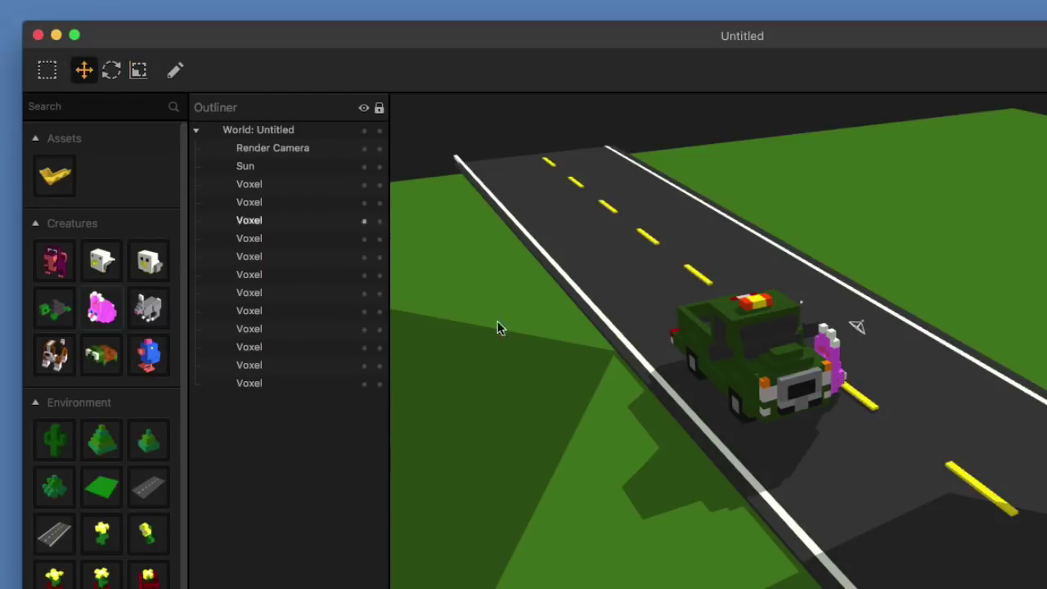
pyautogui.click(841, 386)
pyautogui.moveTo(845, 386); pyautogui.dragTo(1046, 303)
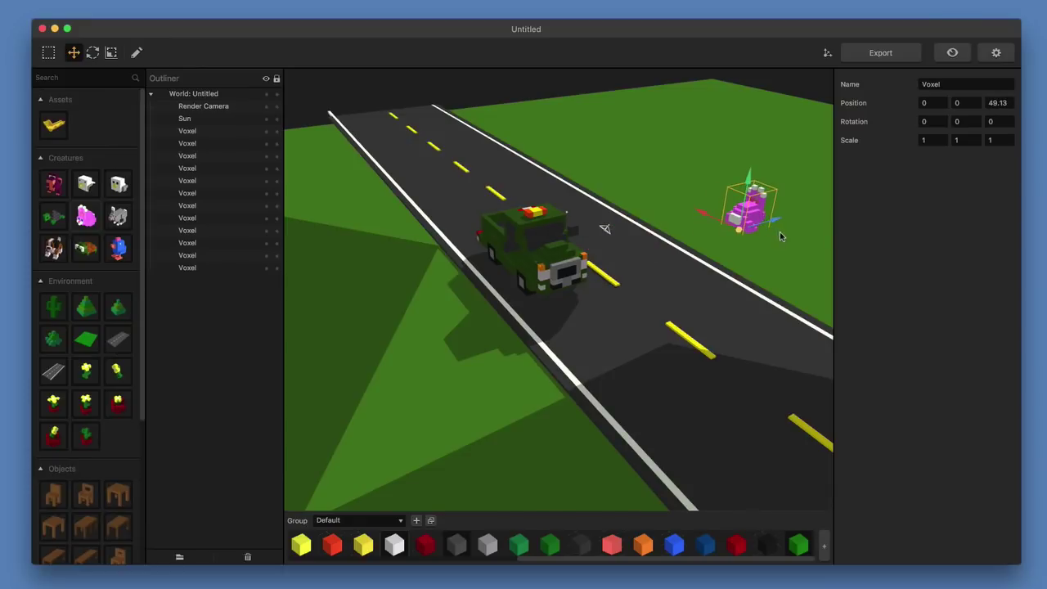
# Rotate the pink rabbit about its vertical axis until it faces diagonally toward the road.
pyautogui.moveTo(781, 237); pyautogui.dragTo(580, 300, button='middle')
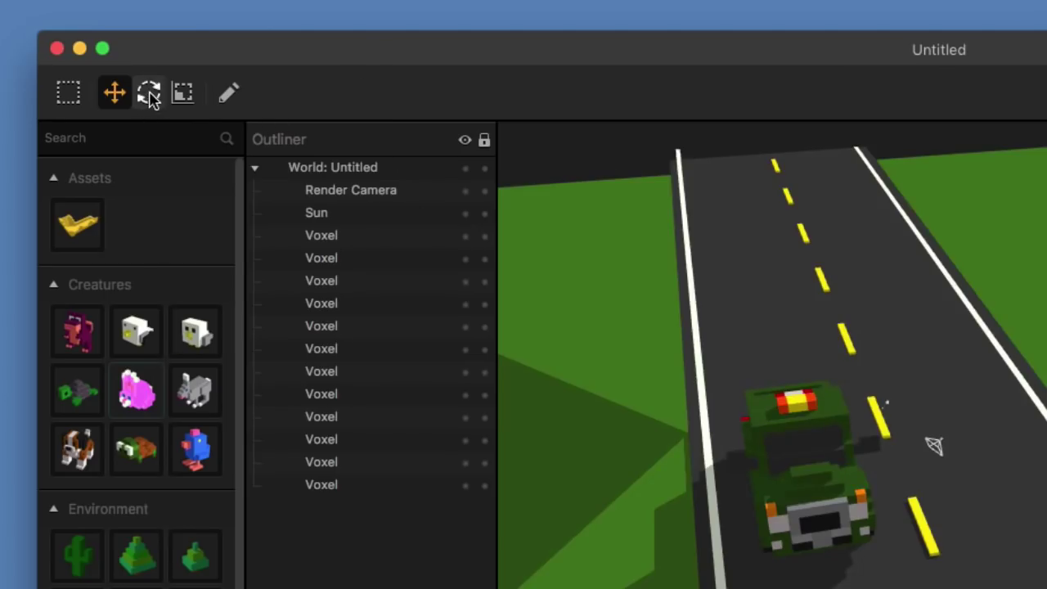
pyautogui.click(149, 93)
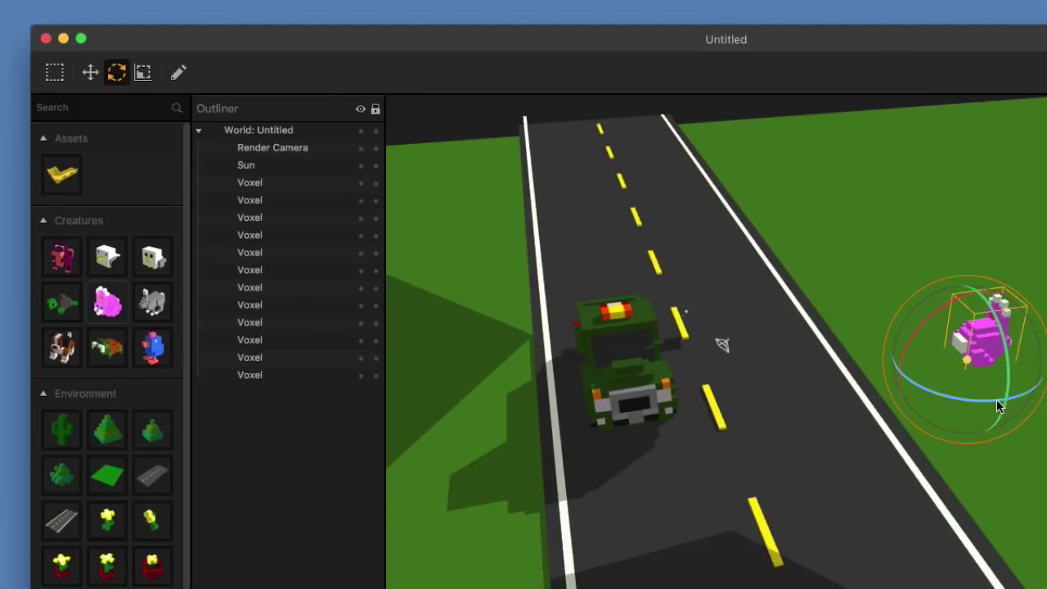
pyautogui.moveTo(968, 398); pyautogui.dragTo(785, 351)
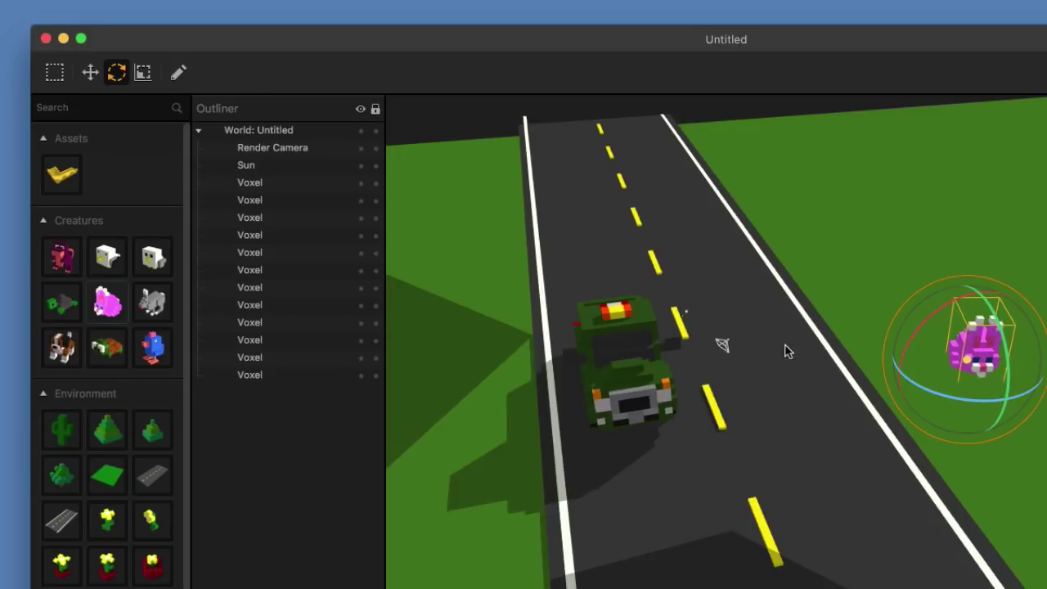
pyautogui.moveTo(973, 386)
pyautogui.mouseDown()
pyautogui.moveTo(928, 393)
pyautogui.moveTo(969, 386)
pyautogui.mouseUp()
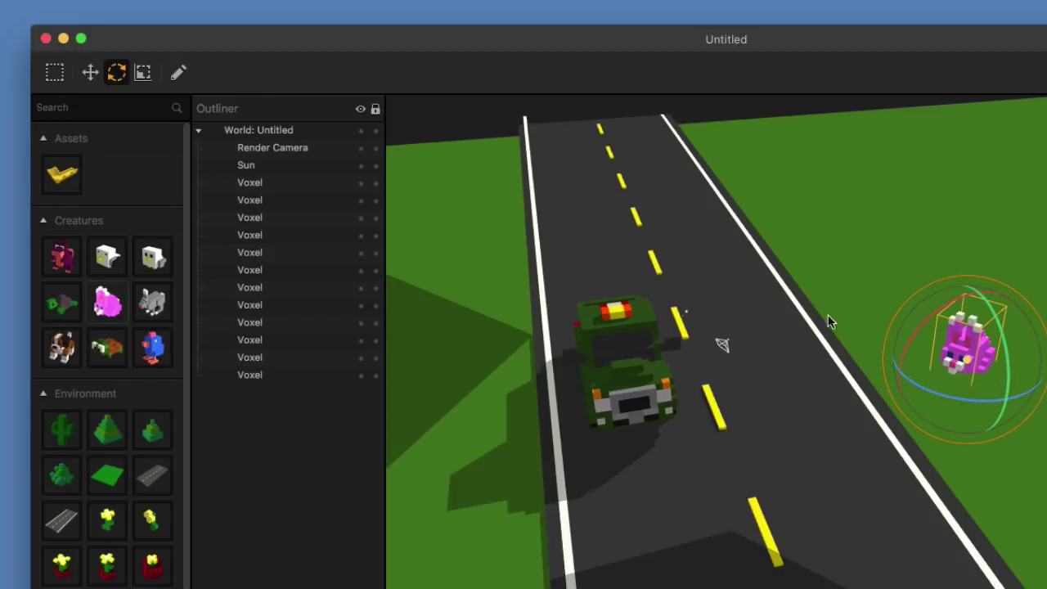
# Adjust the rabbit's height slightly and scale the whole rabbit down to a size much smaller than the truck.
pyautogui.click(143, 74)
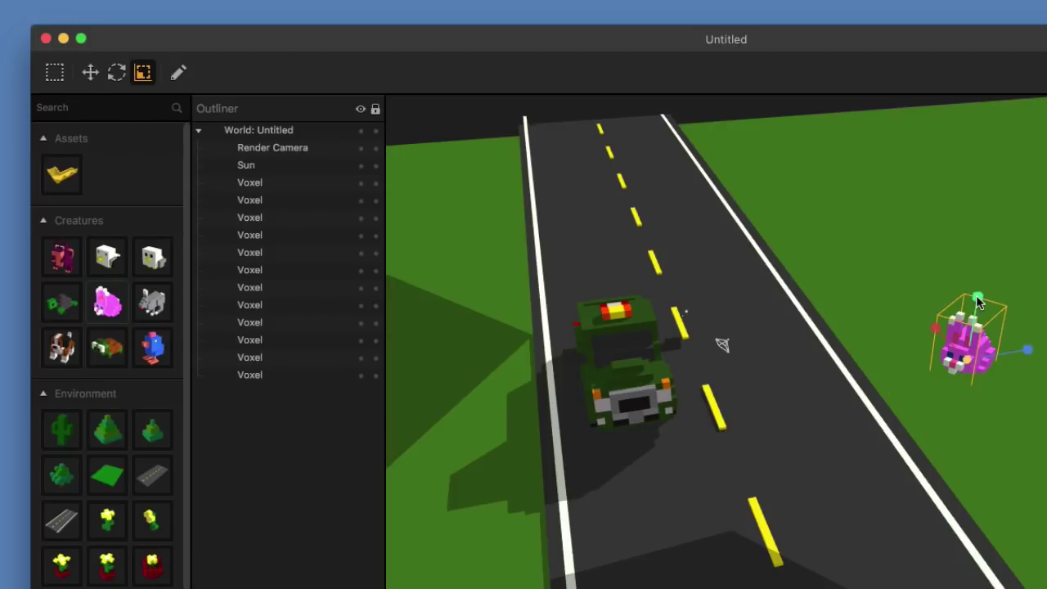
pyautogui.moveTo(977, 301); pyautogui.dragTo(979, 304)
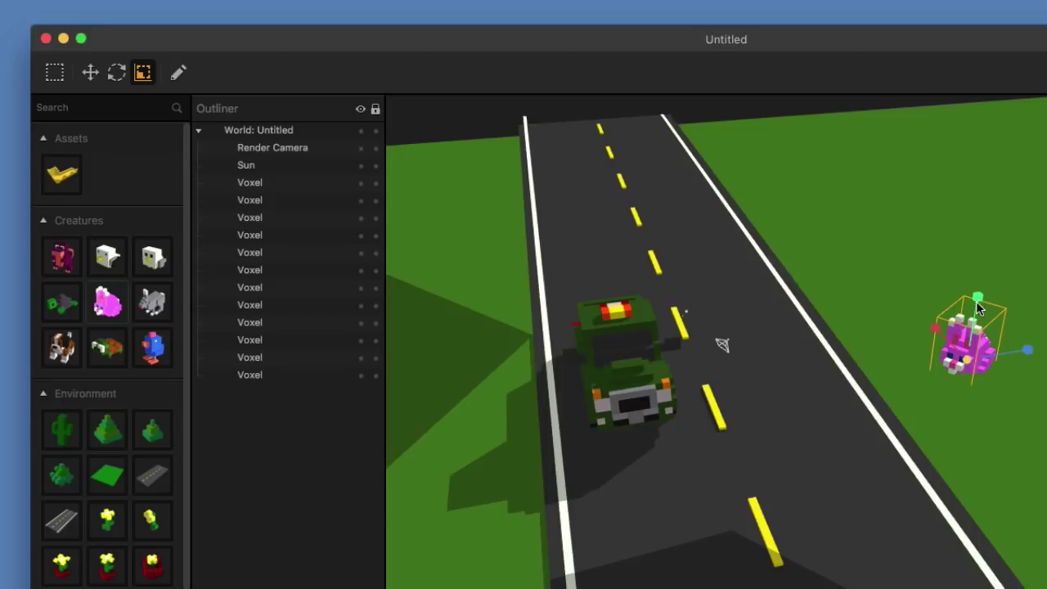
pyautogui.scroll(5, 977, 350)
pyautogui.moveTo(953, 378); pyautogui.dragTo(854, 378, button='middle')
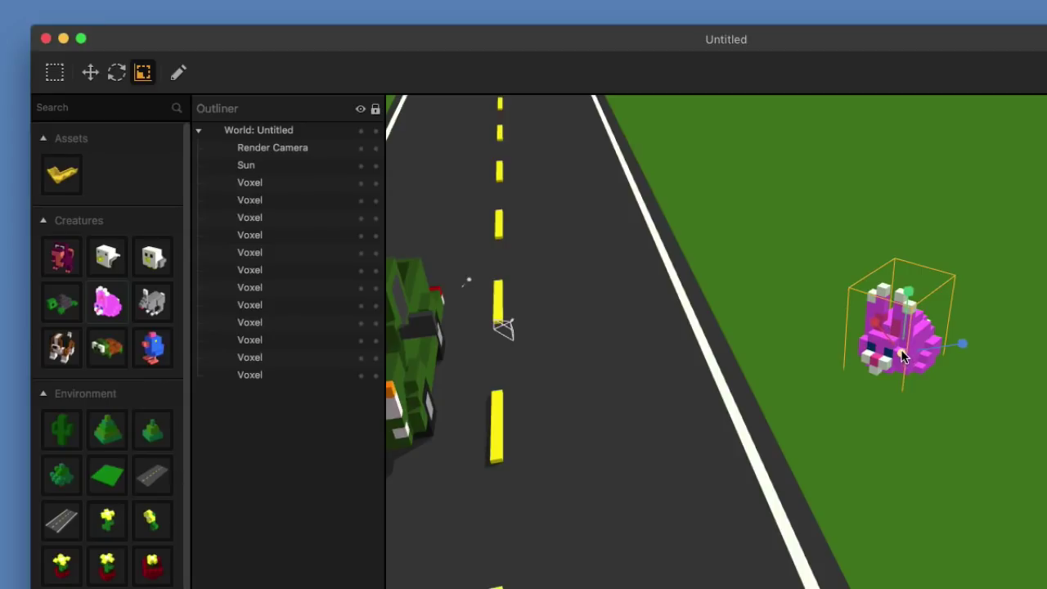
pyautogui.moveTo(904, 358); pyautogui.dragTo(900, 270)
pyautogui.moveTo(1046, 327); pyautogui.dragTo(855, 404)
pyautogui.scroll(-5, 857, 401)
pyautogui.moveTo(855, 401); pyautogui.dragTo(976, 455, button='middle')
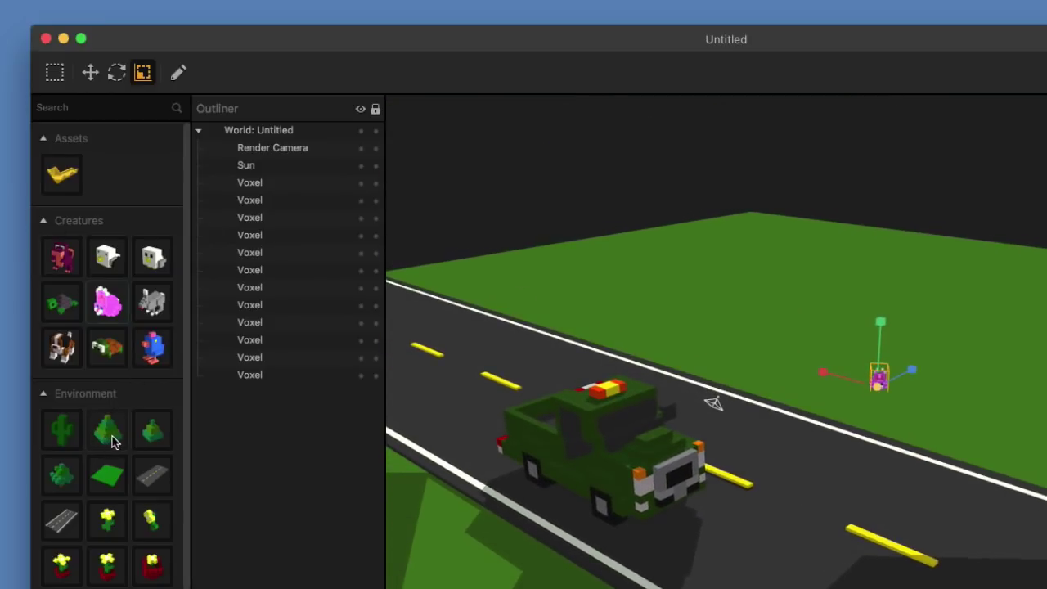
# Add the tiered pine tree from the environment models and move it across the road to the rabbit's side, farther back.
pyautogui.moveTo(112, 442); pyautogui.dragTo(609, 307)
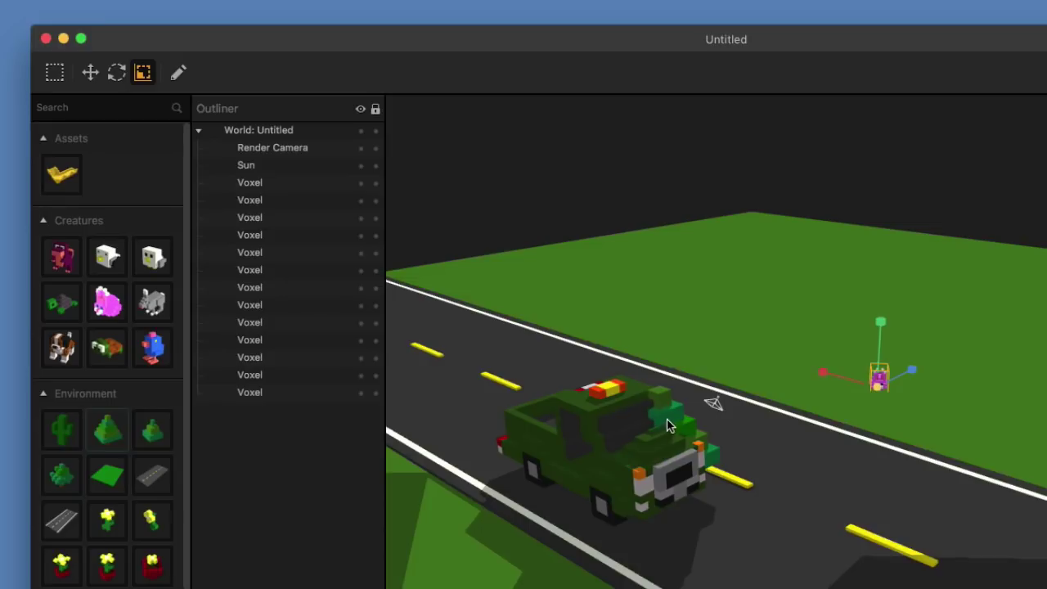
pyautogui.press('w')
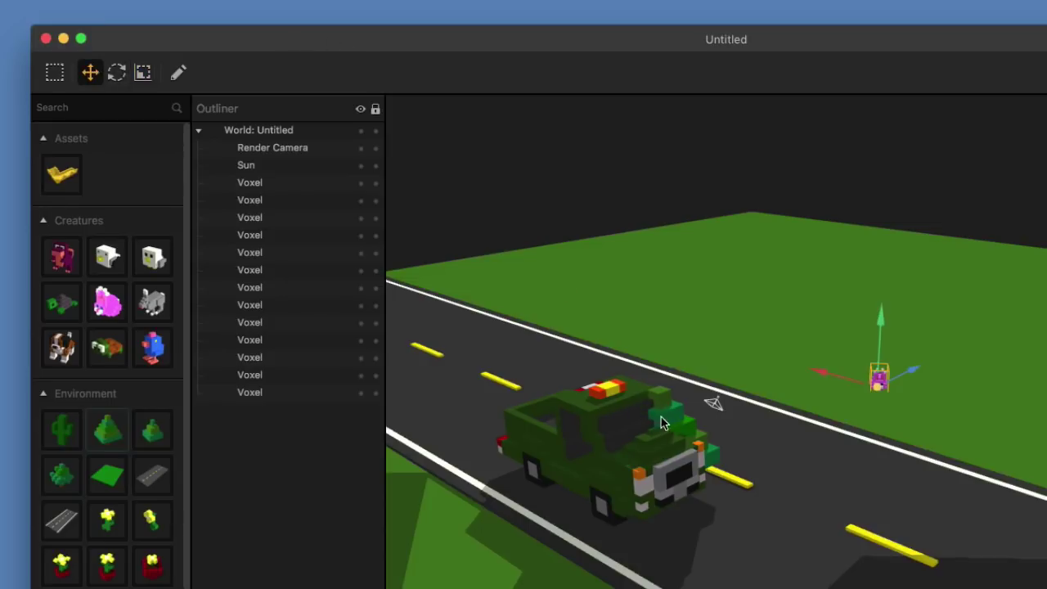
pyautogui.click(665, 423)
pyautogui.click(693, 419)
pyautogui.moveTo(736, 428); pyautogui.dragTo(642, 431, button='middle')
pyautogui.moveTo(624, 417); pyautogui.dragTo(930, 436)
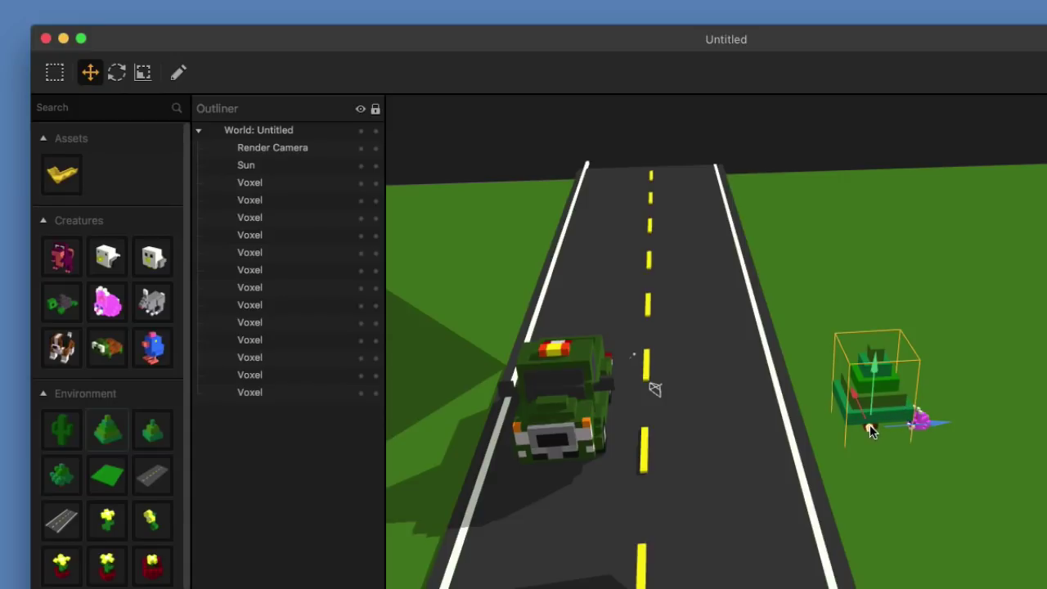
pyautogui.moveTo(870, 424); pyautogui.dragTo(829, 312)
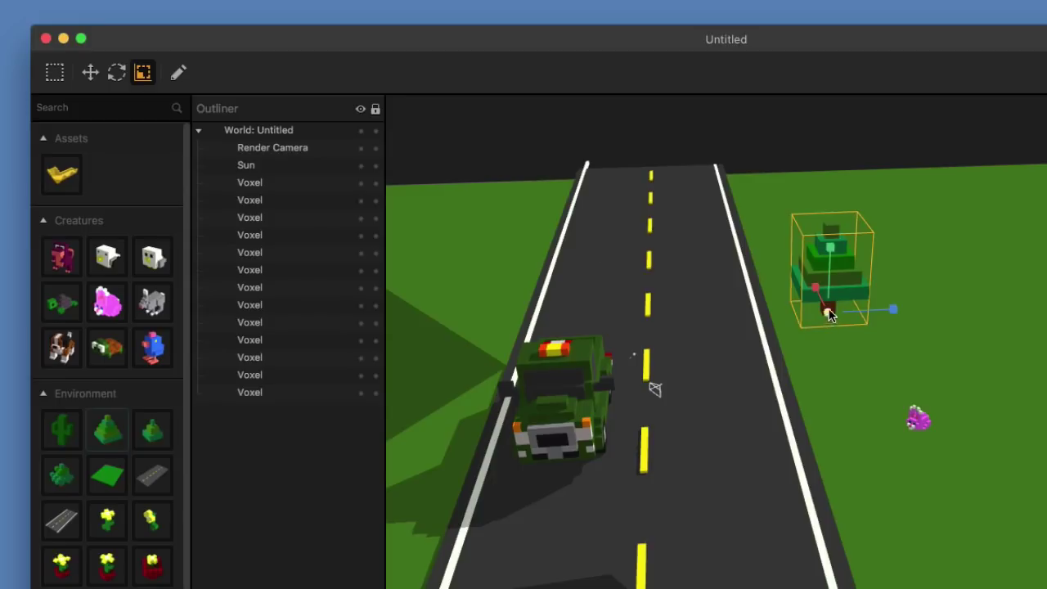
# Scale the pine tree up uniformly to taller than the truck and reposition it away from the road with its trunk on the grass.
pyautogui.moveTo(829, 315); pyautogui.dragTo(879, 188)
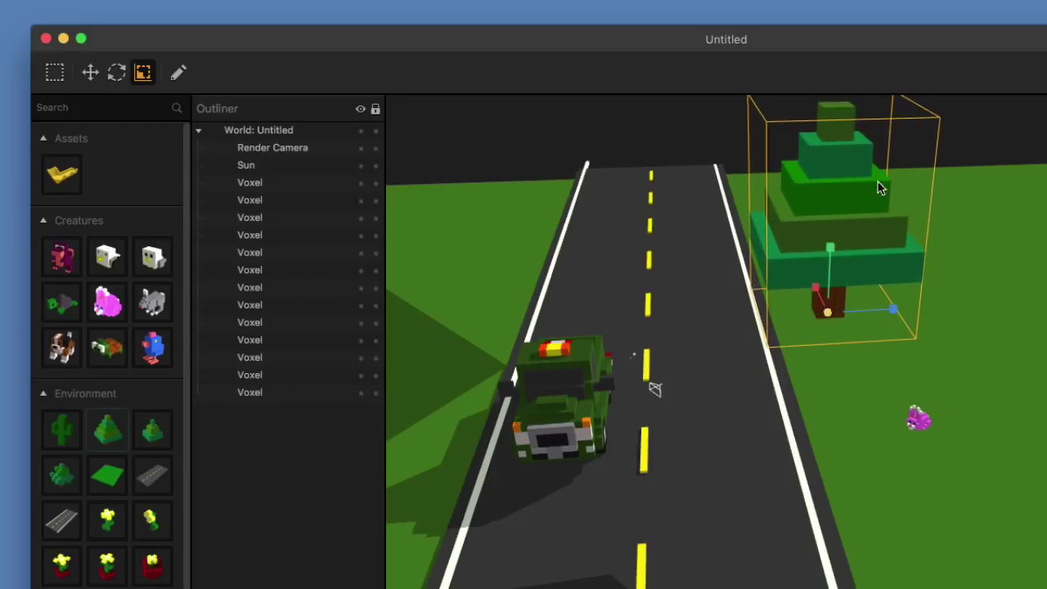
pyautogui.click(90, 72)
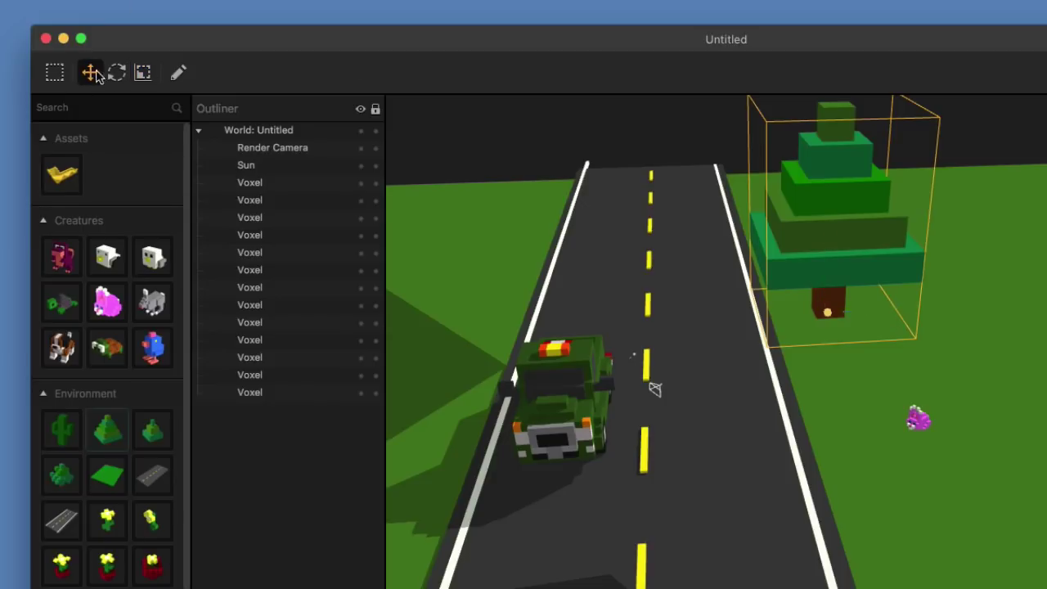
pyautogui.moveTo(890, 317); pyautogui.dragTo(968, 323)
pyautogui.moveTo(858, 346); pyautogui.dragTo(928, 313, button='middle')
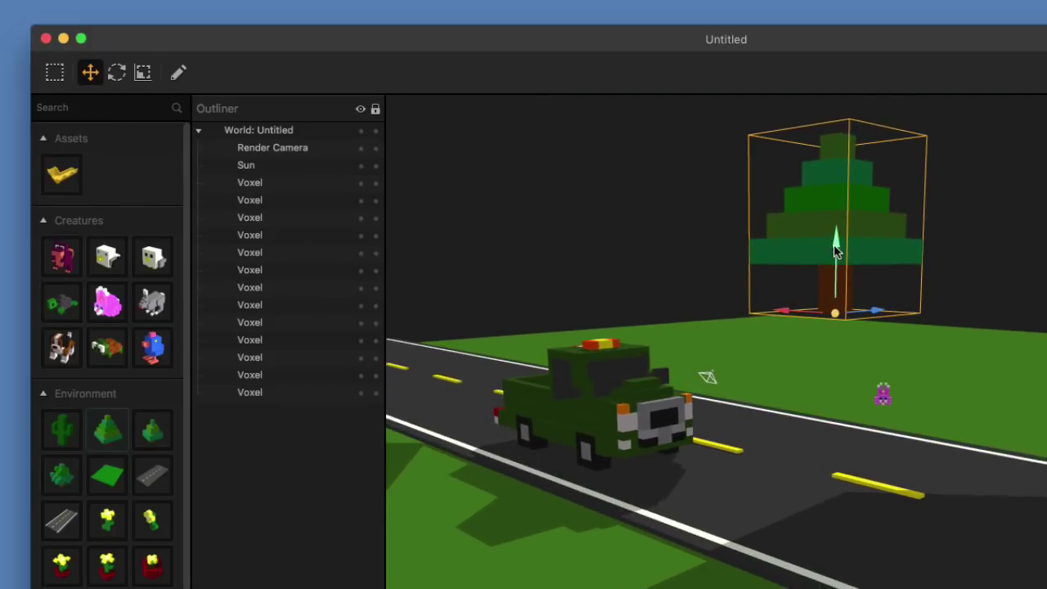
pyautogui.moveTo(836, 250); pyautogui.dragTo(839, 334)
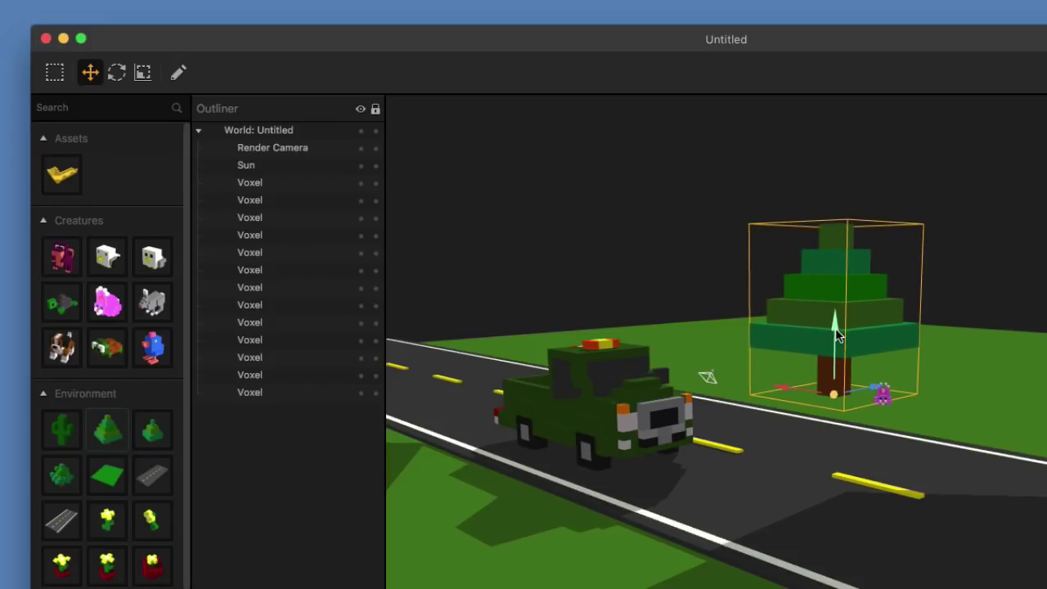
# Stretch the pine tree vertically to make it taller, and adjust its placement on the grass.
pyautogui.click(142, 72)
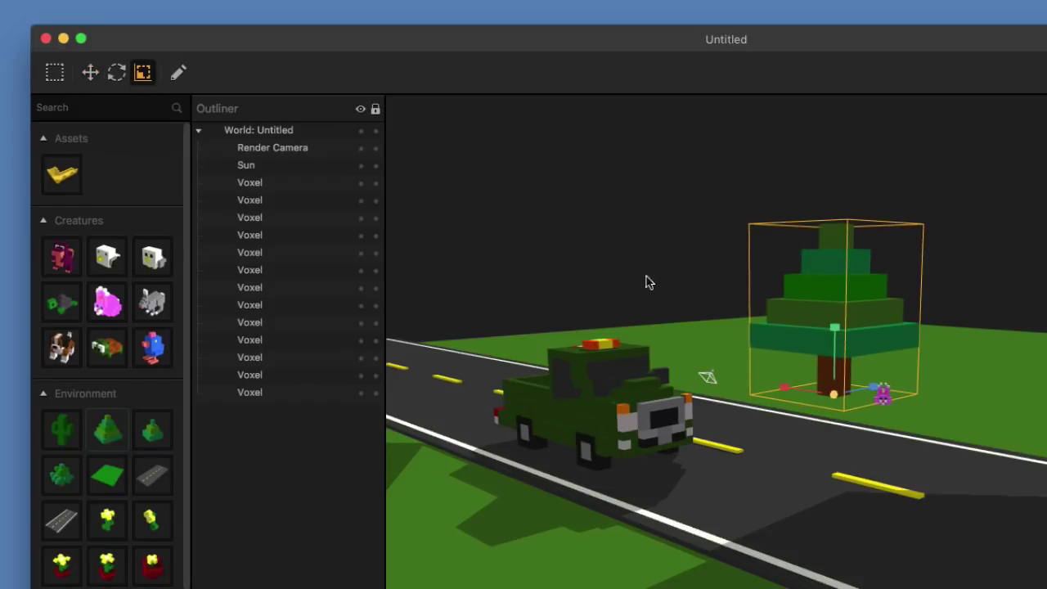
pyautogui.moveTo(832, 333); pyautogui.dragTo(830, 306)
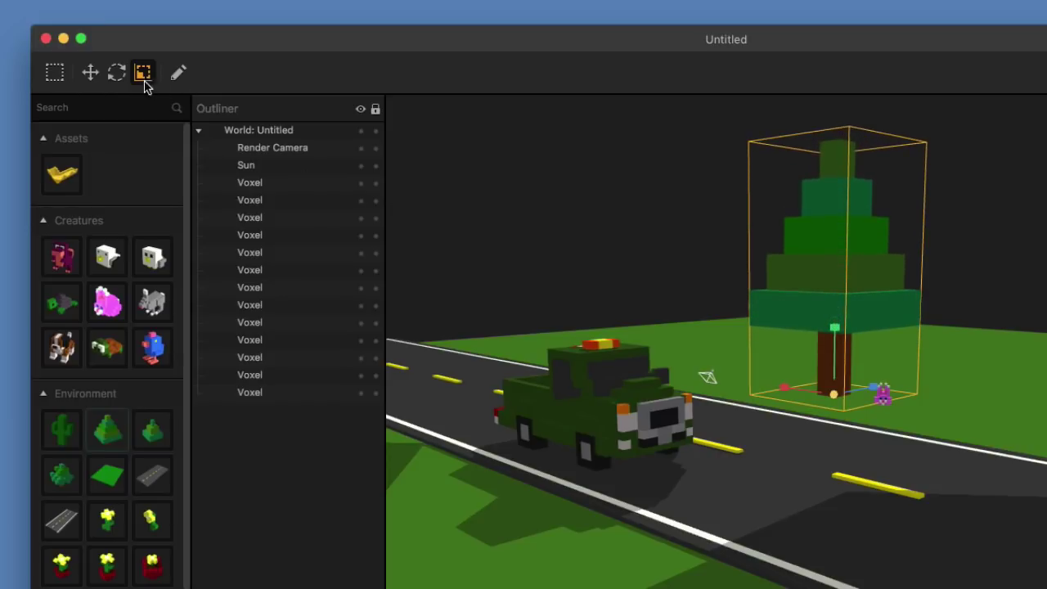
pyautogui.click(90, 72)
pyautogui.moveTo(838, 334); pyautogui.dragTo(801, 335)
pyautogui.moveTo(843, 344); pyautogui.dragTo(827, 377, button='middle')
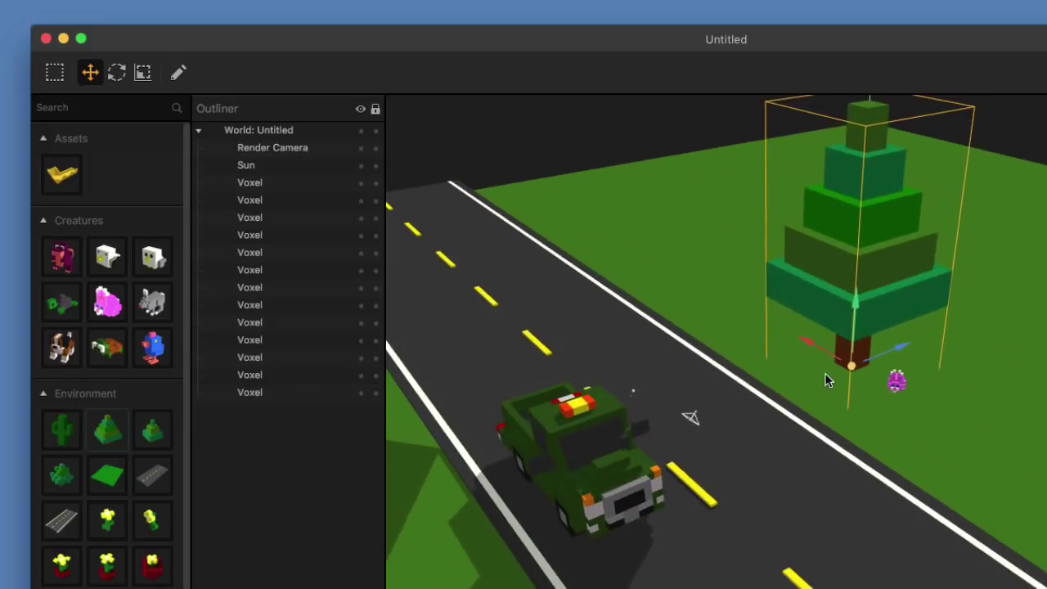
pyautogui.scroll(-5, 826, 374)
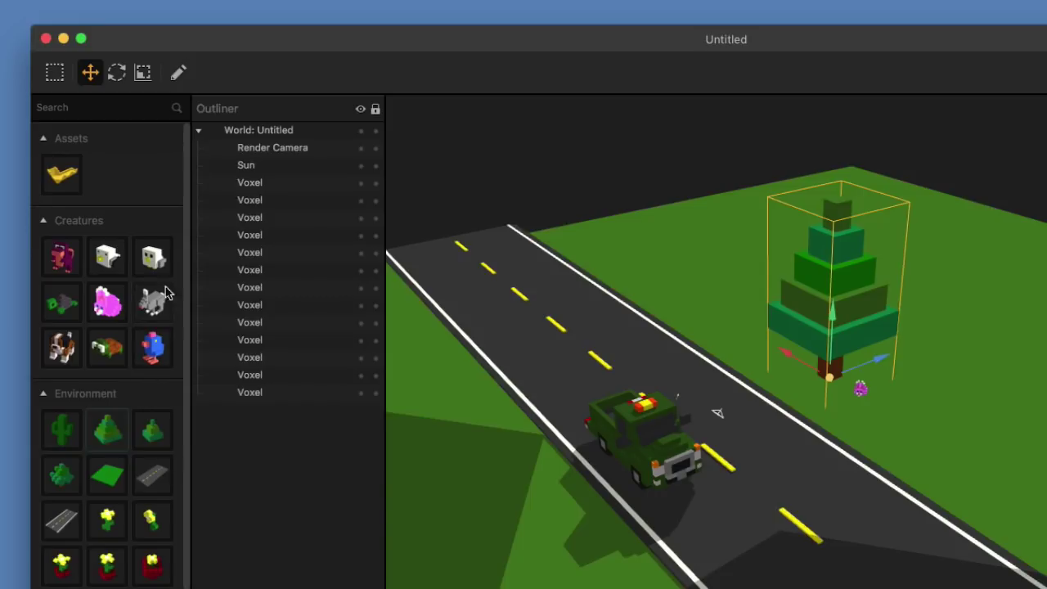
pyautogui.scroll(5, 956, 322)
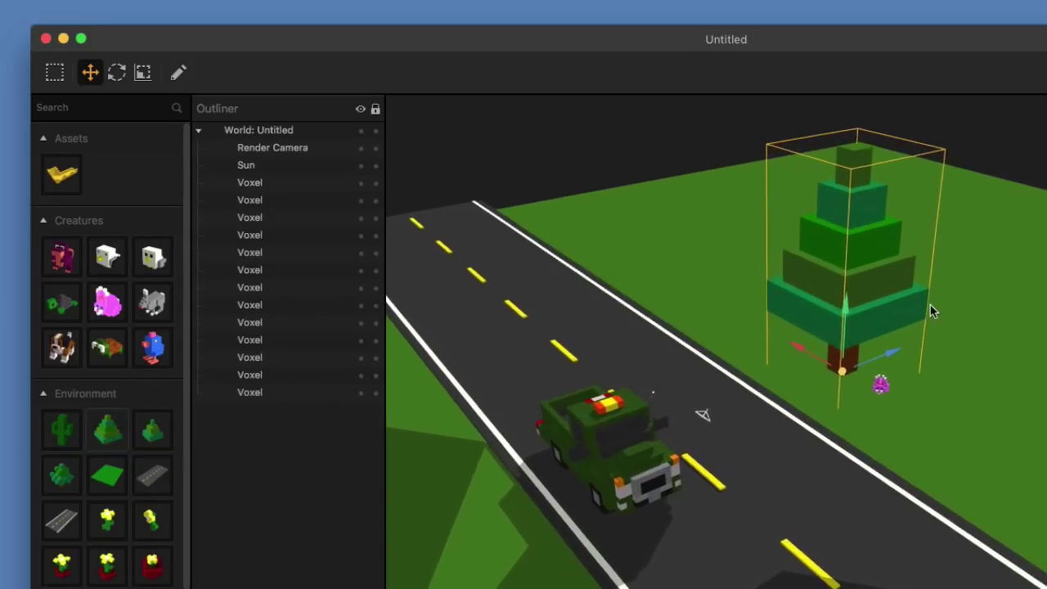
pyautogui.moveTo(928, 305)
pyautogui.mouseDown(button='middle')
pyautogui.moveTo(903, 324)
pyautogui.moveTo(939, 291)
pyautogui.mouseUp(button='middle')
pyautogui.moveTo(864, 301); pyautogui.dragTo(695, 500, button='middle')
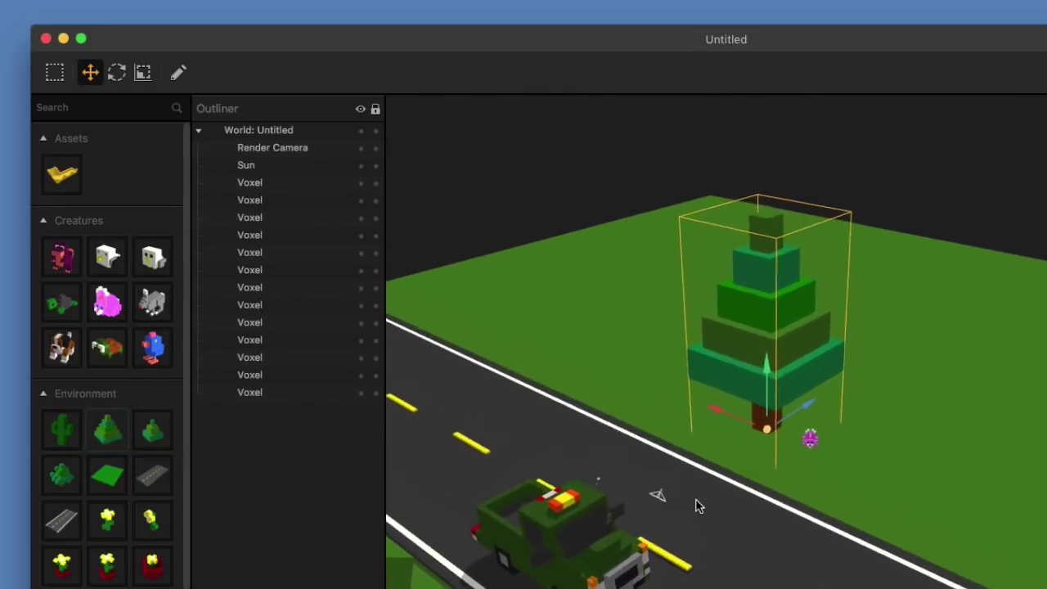
# Add two copies of the white yellow-beaked bird from the creature models to the scene.
pyautogui.moveTo(115, 264); pyautogui.dragTo(814, 283)
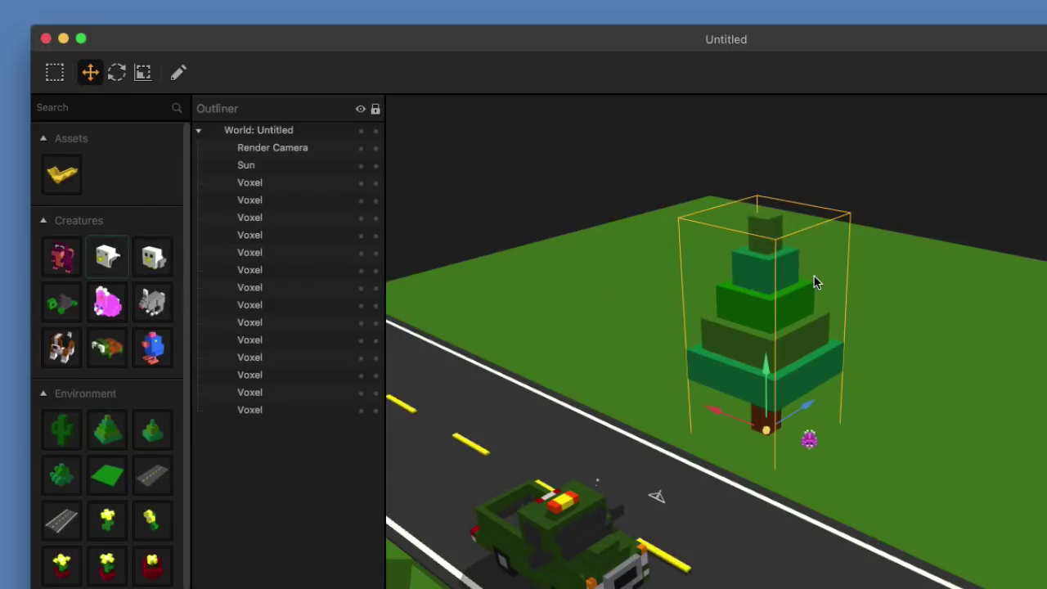
pyautogui.moveTo(815, 279); pyautogui.dragTo(657, 281, button='middle')
pyautogui.moveTo(660, 287); pyautogui.dragTo(804, 274)
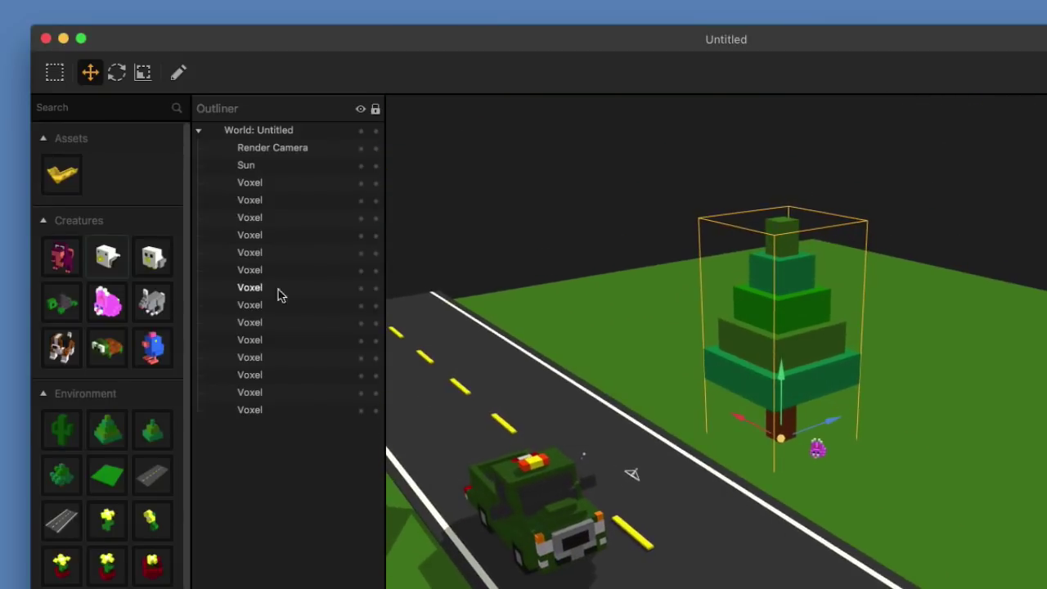
pyautogui.moveTo(129, 265); pyautogui.dragTo(601, 513)
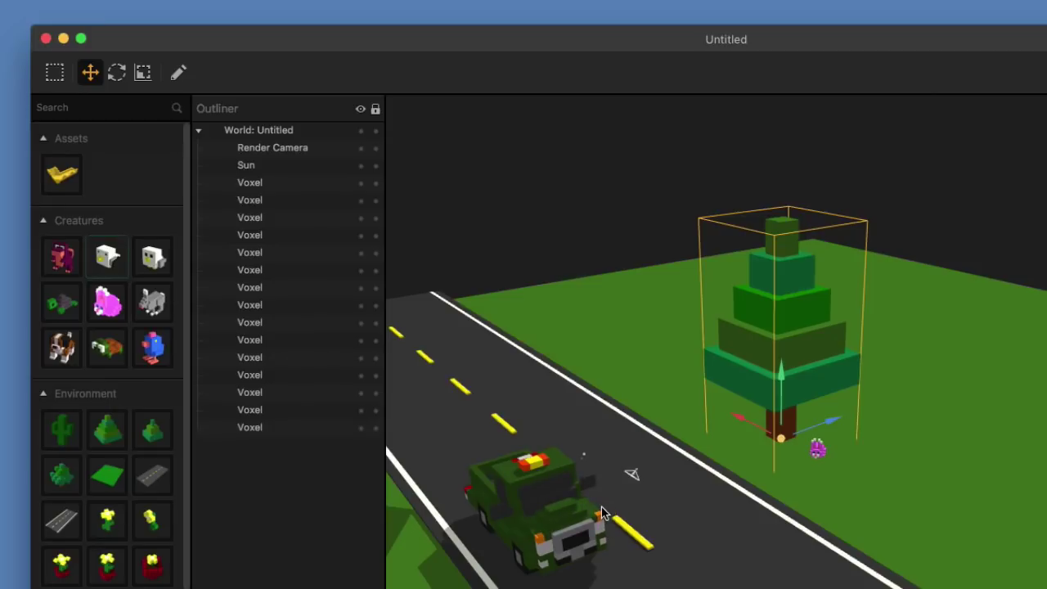
# Move one of the white birds off the road and across the grass to the far side of the pine tree.
pyautogui.moveTo(665, 482); pyautogui.dragTo(712, 437, button='middle')
pyautogui.moveTo(712, 443); pyautogui.dragTo(627, 320)
pyautogui.click(637, 521)
pyautogui.click(630, 533)
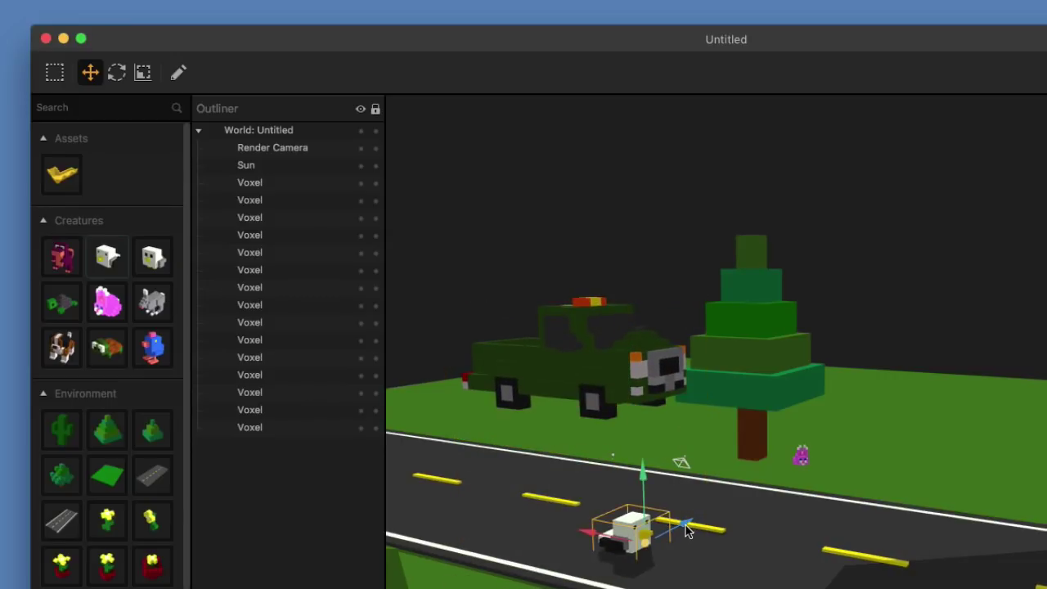
pyautogui.moveTo(686, 530); pyautogui.dragTo(859, 446)
pyautogui.moveTo(880, 446); pyautogui.dragTo(806, 470, button='middle')
pyautogui.scroll(3, 909, 463)
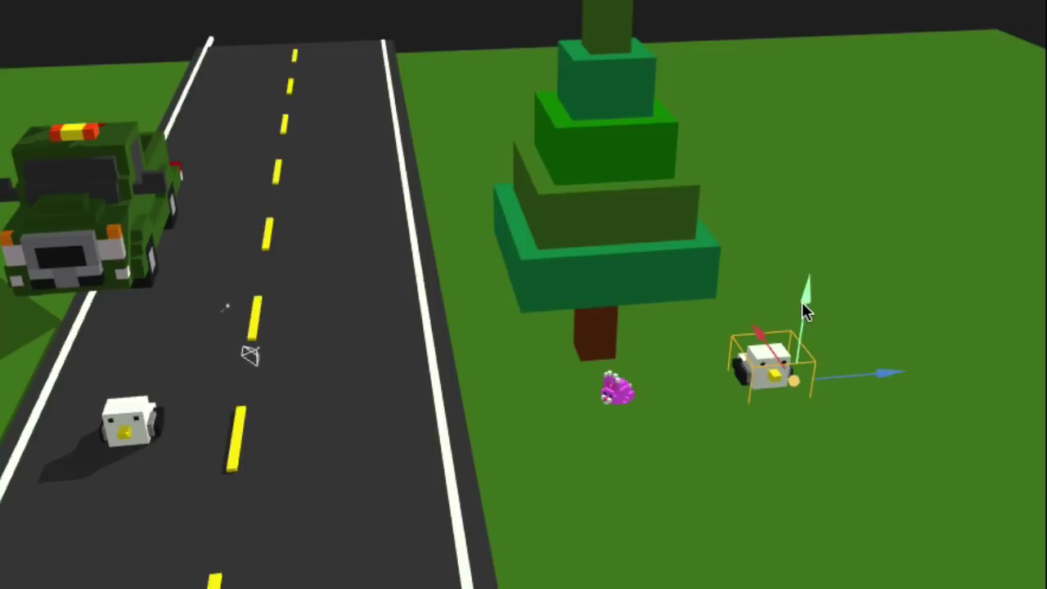
# Raise the bird beside the pine tree straight up to the height of the tree's upper tiers.
pyautogui.moveTo(977, 405); pyautogui.dragTo(994, 203)
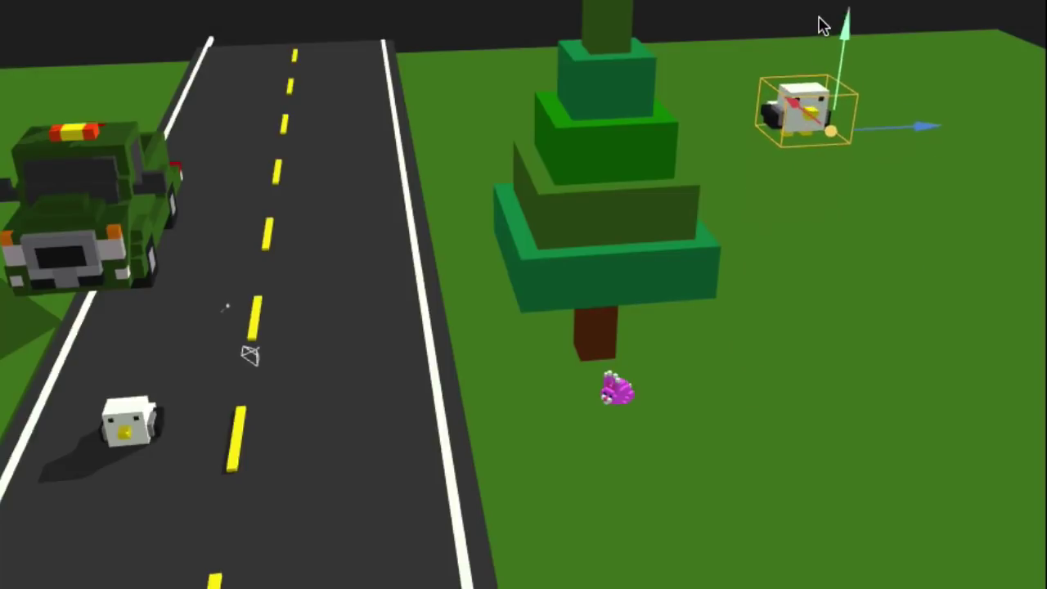
pyautogui.moveTo(819, 16); pyautogui.dragTo(819, 14)
pyautogui.click(833, 121)
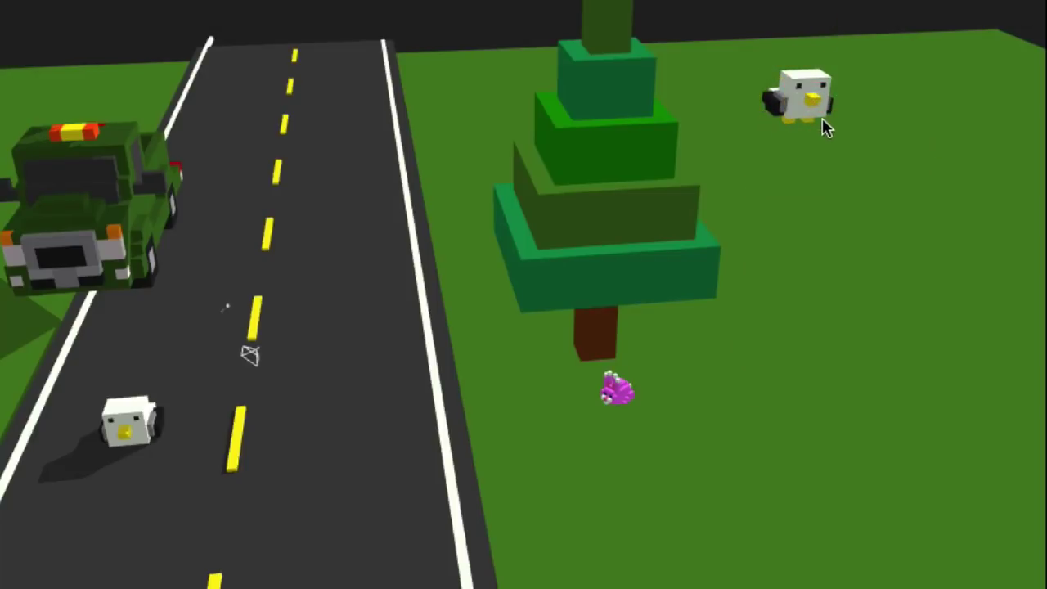
# Bring the raised bird over to the pine tree's upper tiers and scale it down uniformly to about 0.24.
pyautogui.moveTo(776, 275); pyautogui.dragTo(823, 256)
pyautogui.scroll(4, 810, 260)
pyautogui.click(816, 103)
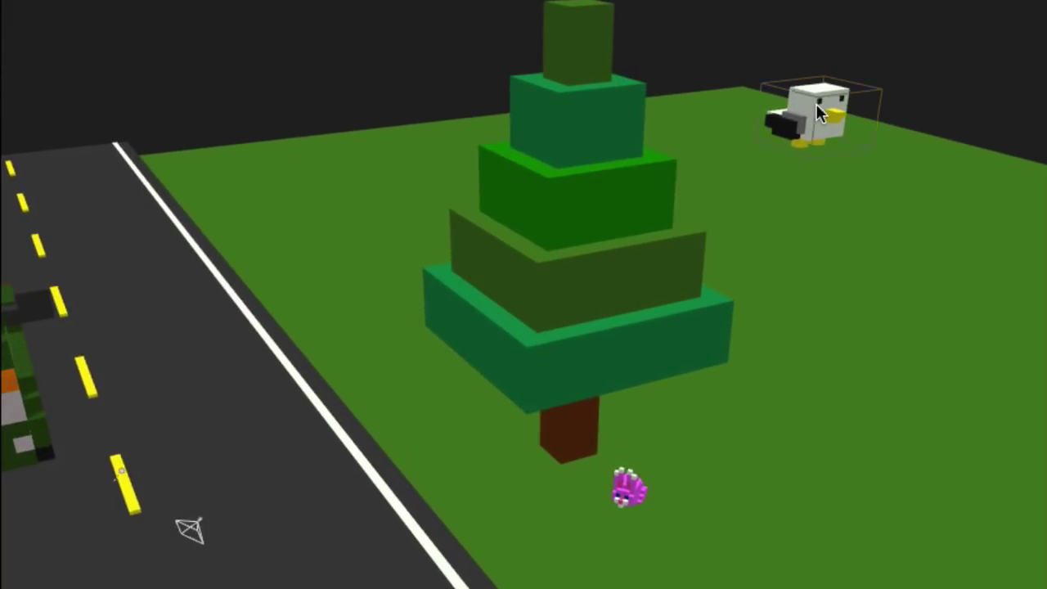
pyautogui.moveTo(889, 133); pyautogui.dragTo(507, 120)
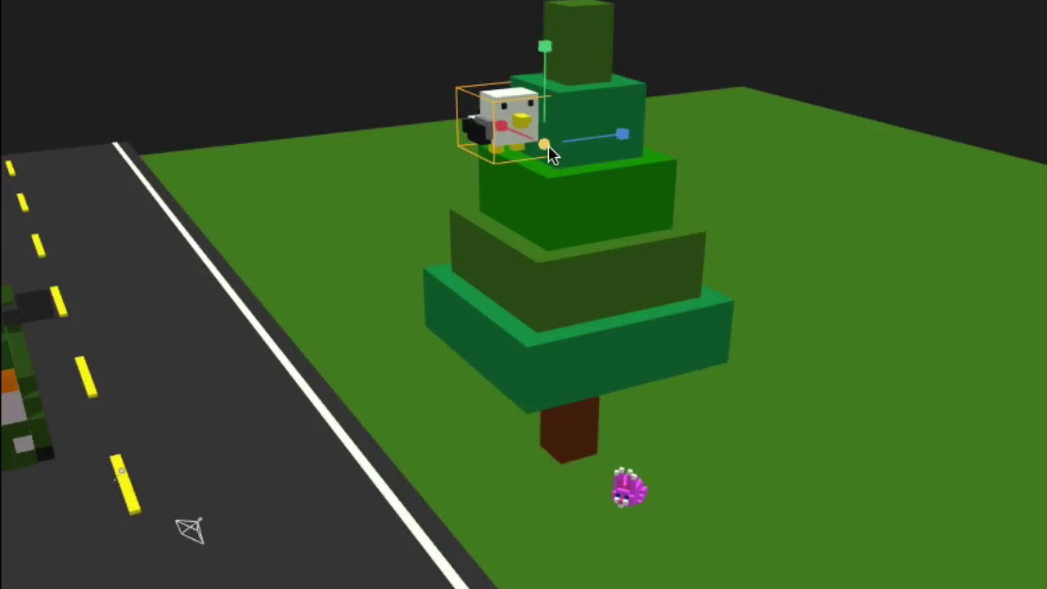
pyautogui.moveTo(544, 144); pyautogui.dragTo(599, 159)
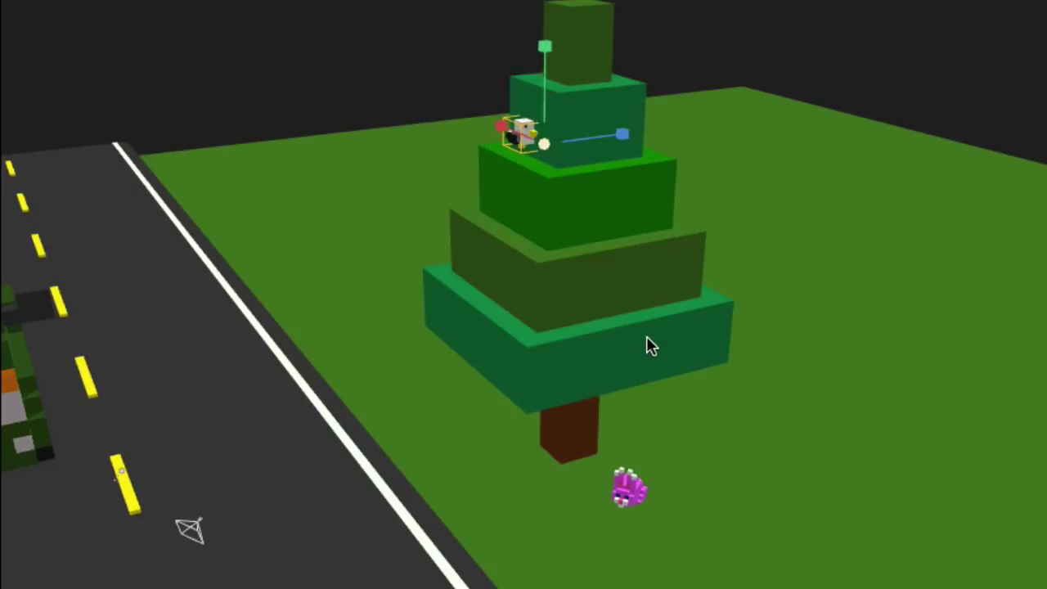
# Shift the small bird sideways to the road-side corner of the bright green tier.
pyautogui.press('w')
pyautogui.scroll(8, 591, 136)
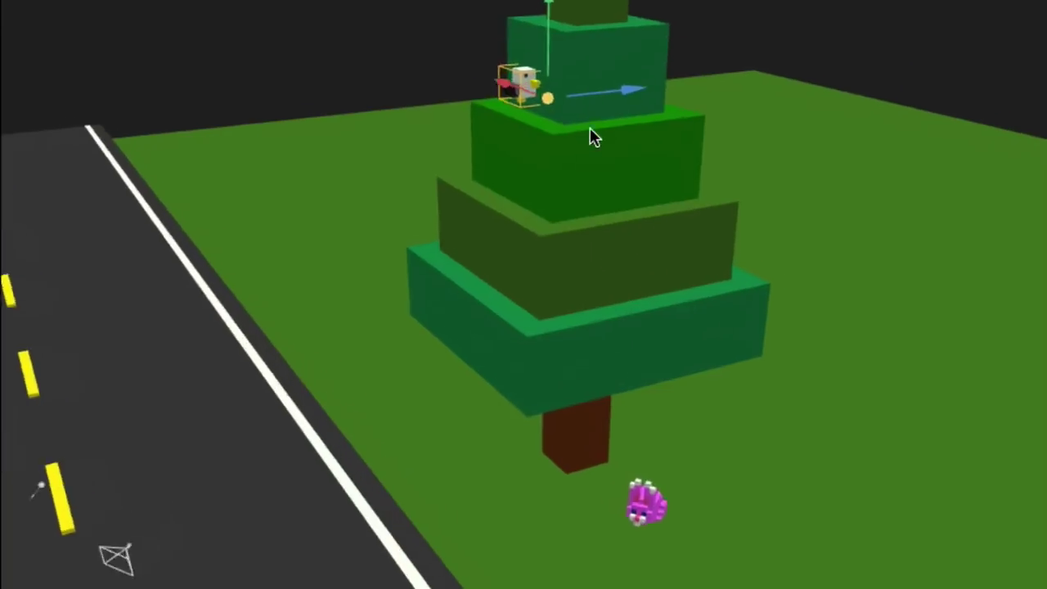
pyautogui.moveTo(600, 322); pyautogui.dragTo(600, 450, button='middle')
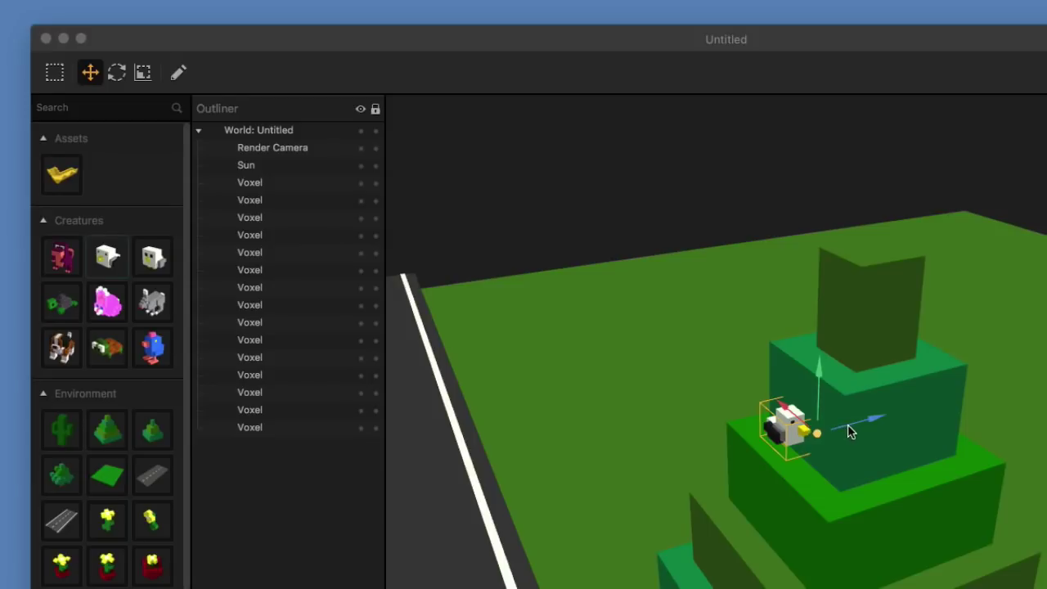
pyautogui.click(847, 426)
pyautogui.moveTo(872, 420); pyautogui.dragTo(848, 437)
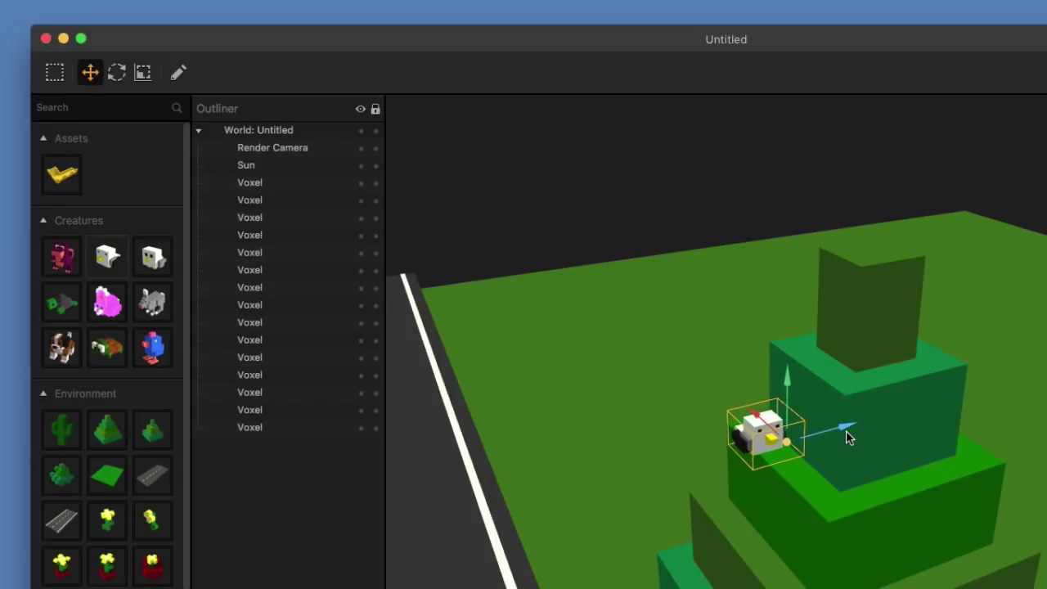
# Rotate the small bird about the vertical axis to about -91° so it faces out from the tree.
pyautogui.click(116, 72)
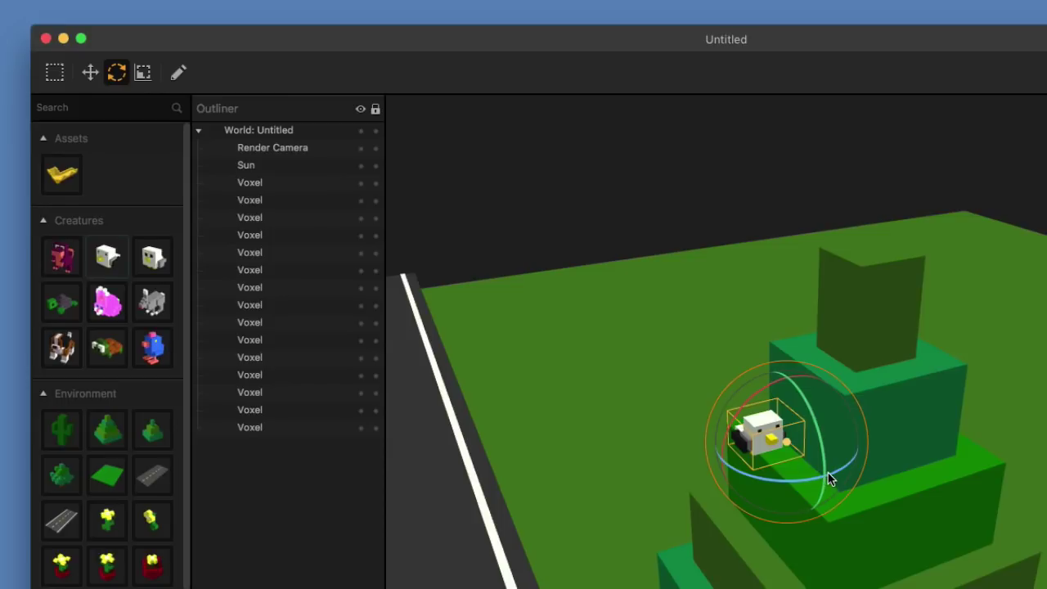
pyautogui.moveTo(830, 479); pyautogui.dragTo(701, 465)
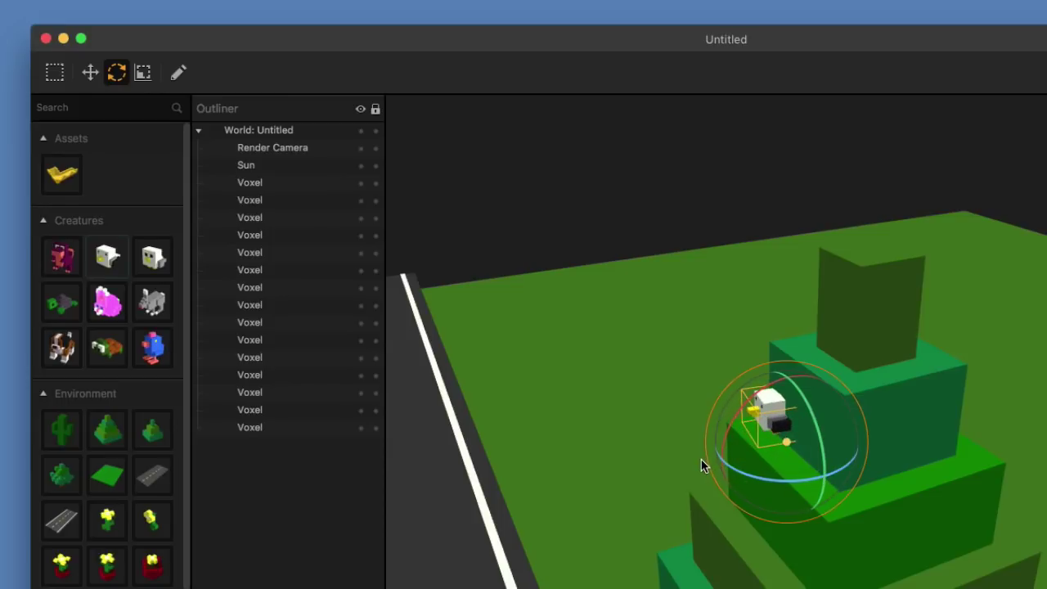
pyautogui.moveTo(771, 477); pyautogui.dragTo(782, 479)
# Adjust the rotated bird's position so it perches near the outer edge of the bright green tier.
pyautogui.moveTo(792, 469); pyautogui.dragTo(861, 465, button='middle')
pyautogui.moveTo(860, 465); pyautogui.dragTo(792, 466)
pyautogui.scroll(5, 781, 455)
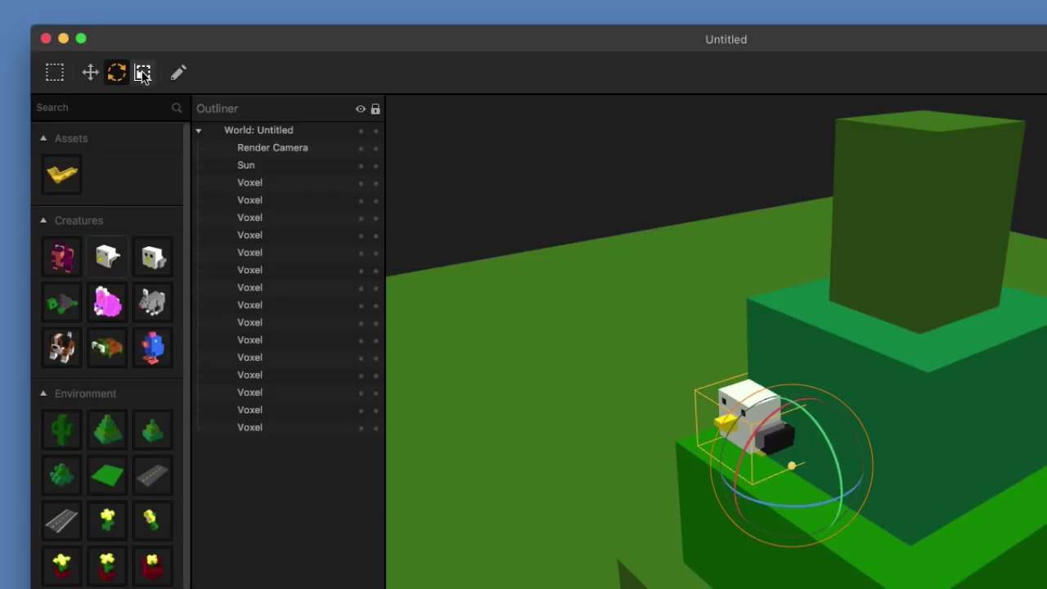
pyautogui.click(91, 73)
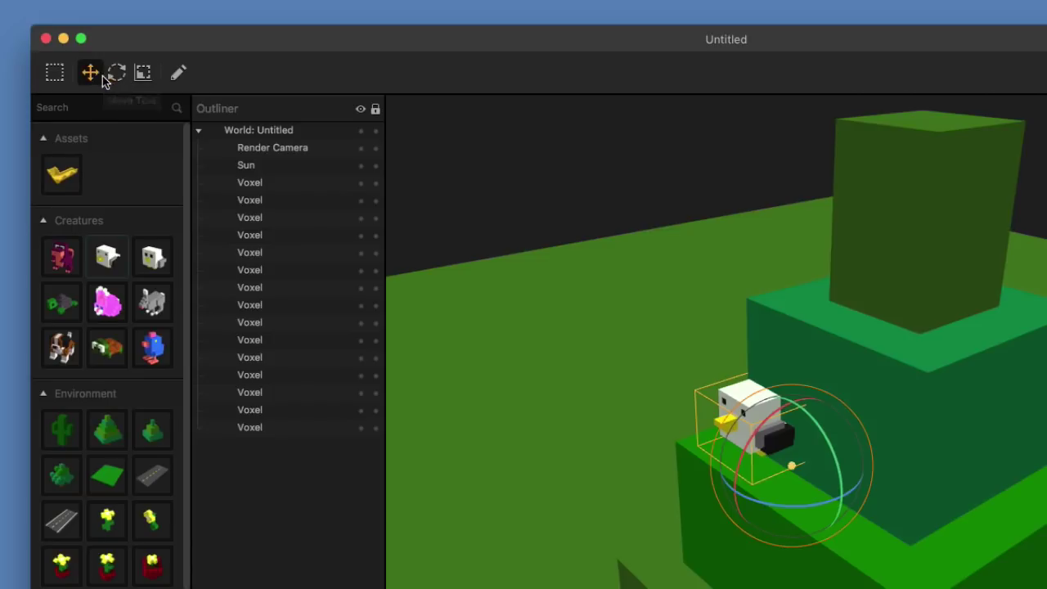
pyautogui.moveTo(832, 447); pyautogui.dragTo(806, 463)
pyautogui.scroll(-5, 761, 468)
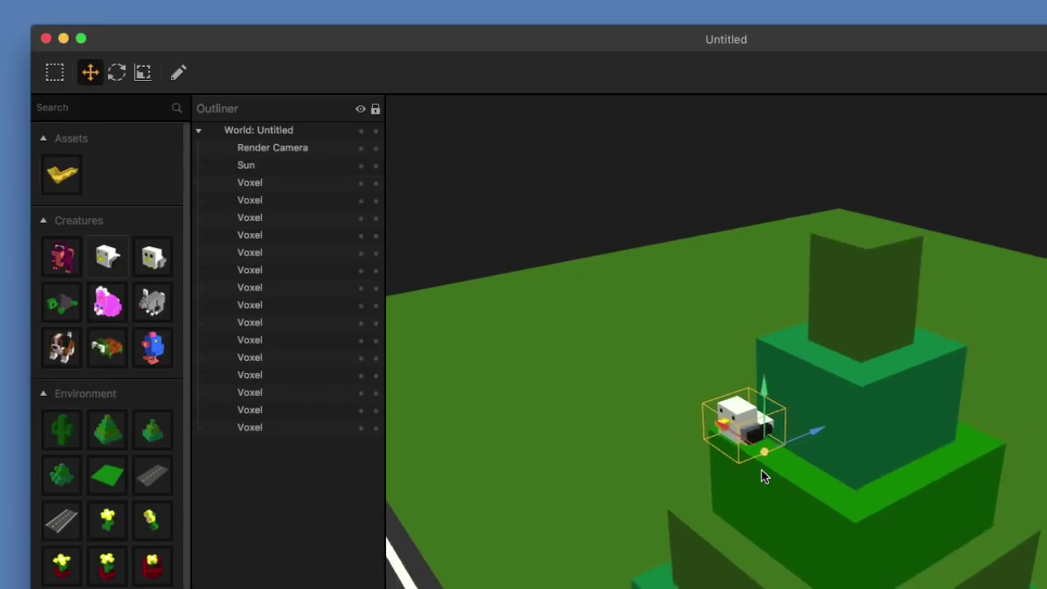
# Move the second white bird from the road up to the bright green tier, at about 7.56, 29.6, 48.64.
pyautogui.scroll(10, 761, 468)
pyautogui.moveTo(761, 468); pyautogui.dragTo(728, 411, button='middle')
pyautogui.scroll(-8, 815, 542)
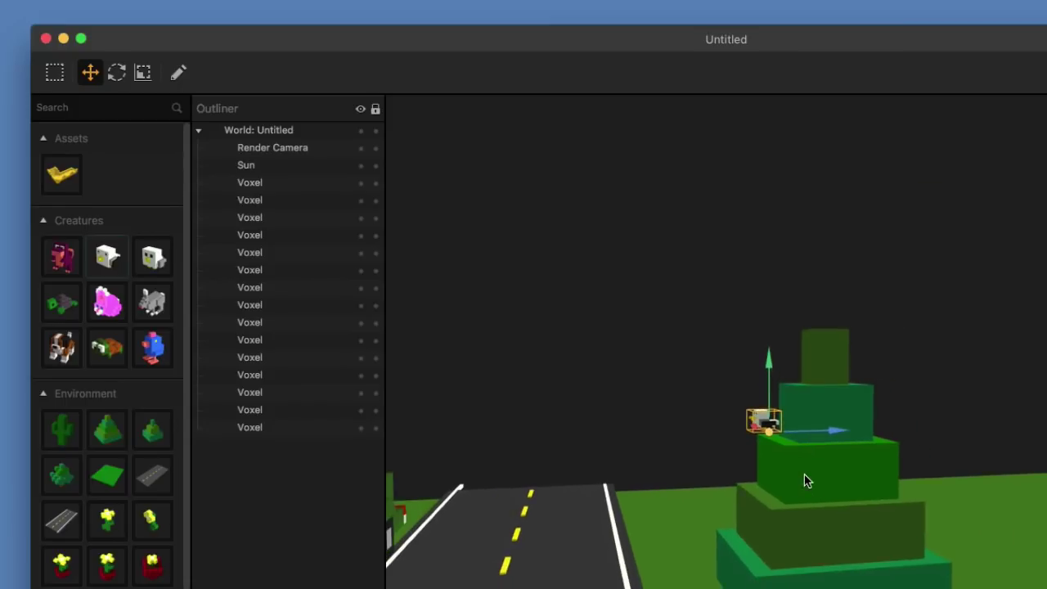
pyautogui.moveTo(805, 475); pyautogui.dragTo(835, 519, button='middle')
pyautogui.scroll(-3, 830, 515)
pyautogui.scroll(-3, 830, 521)
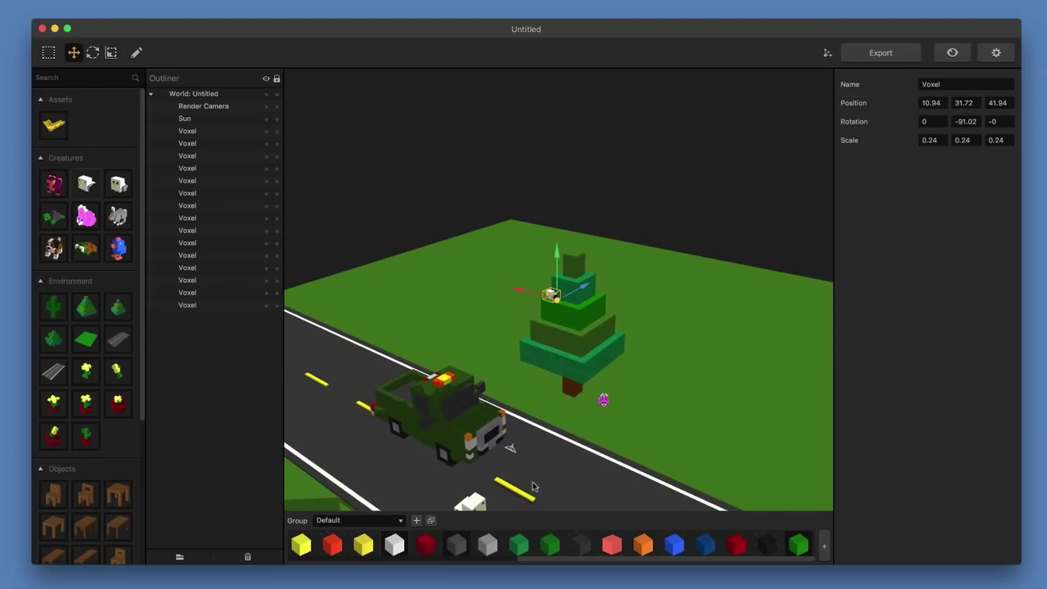
pyautogui.scroll(-3, 520, 491)
pyautogui.click(483, 503)
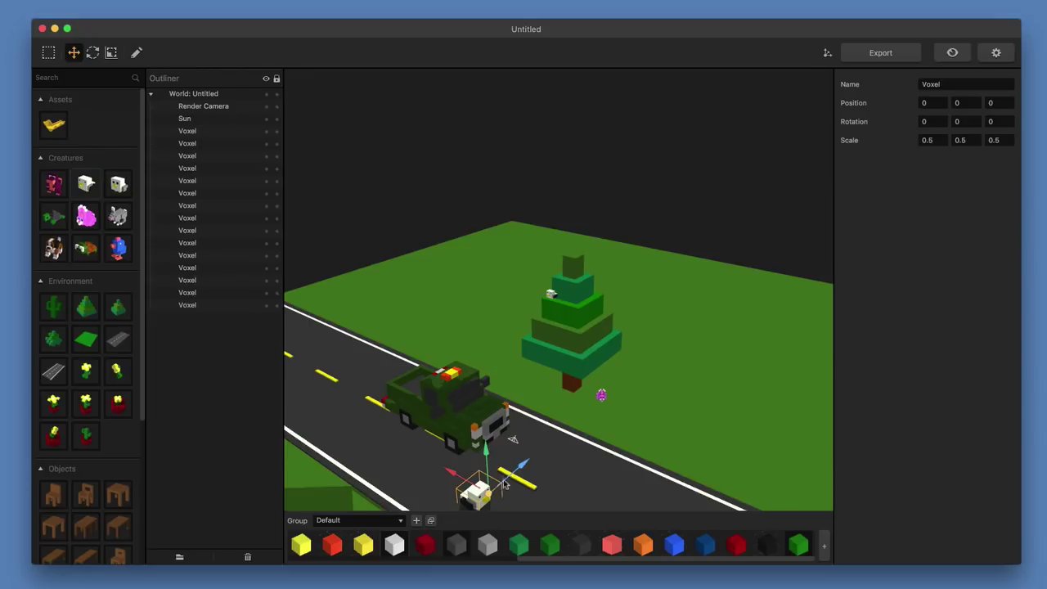
pyautogui.moveTo(522, 468); pyautogui.dragTo(550, 298)
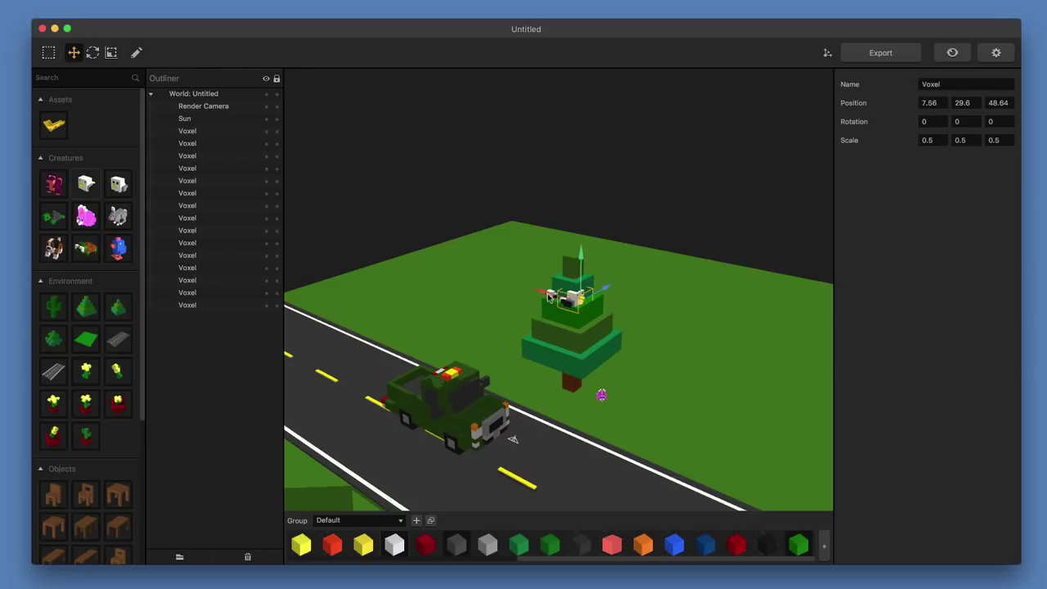
# Turn the second bird about the vertical axis to face outward like the small bird, and shift it onto the ledge.
pyautogui.click(93, 53)
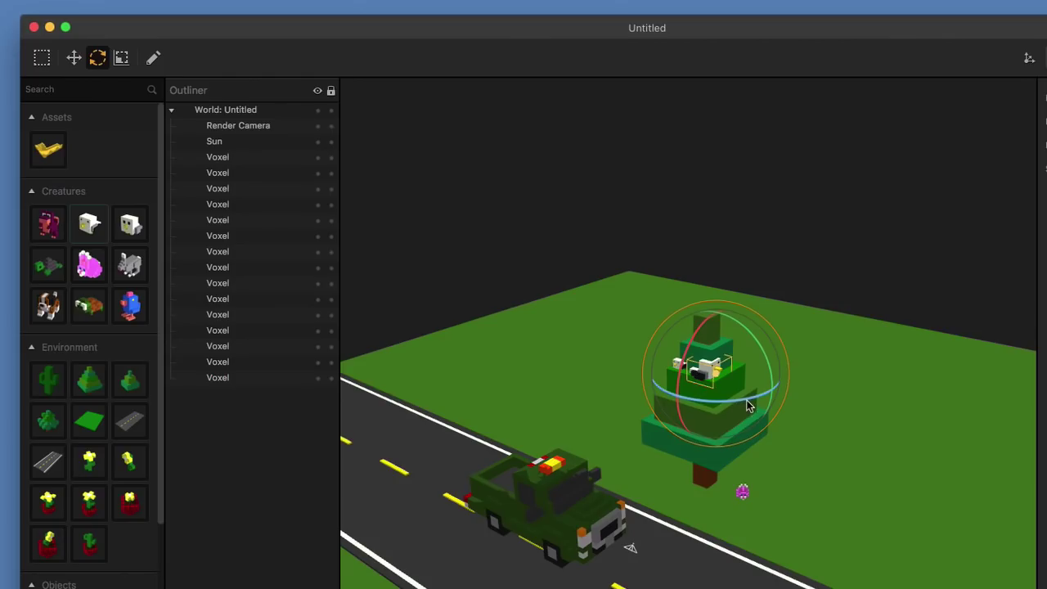
pyautogui.moveTo(747, 405); pyautogui.dragTo(672, 404)
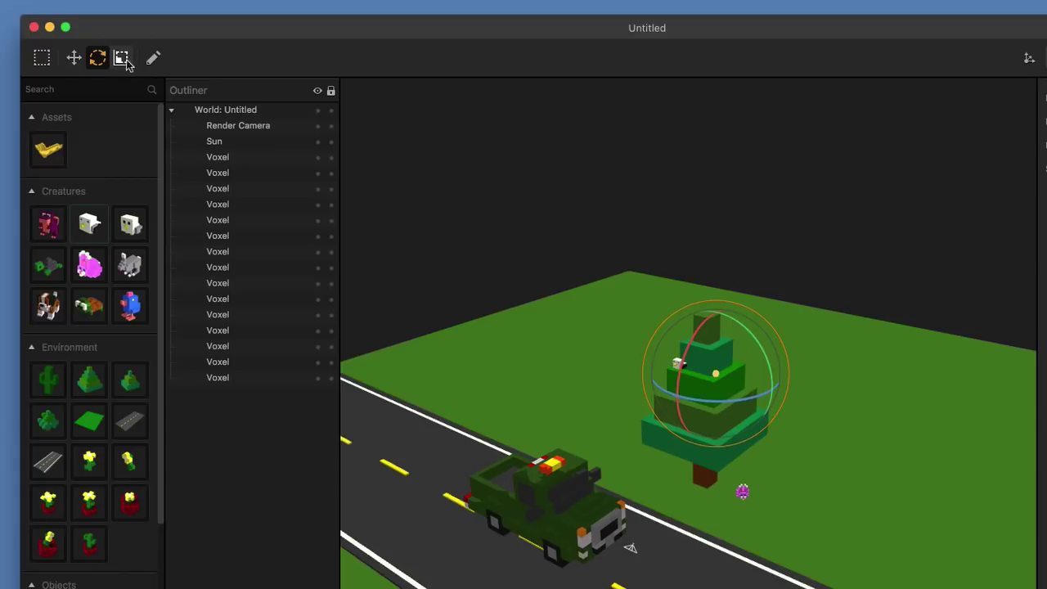
pyautogui.click(74, 57)
pyautogui.moveTo(737, 362); pyautogui.dragTo(738, 373)
pyautogui.scroll(10, 697, 395)
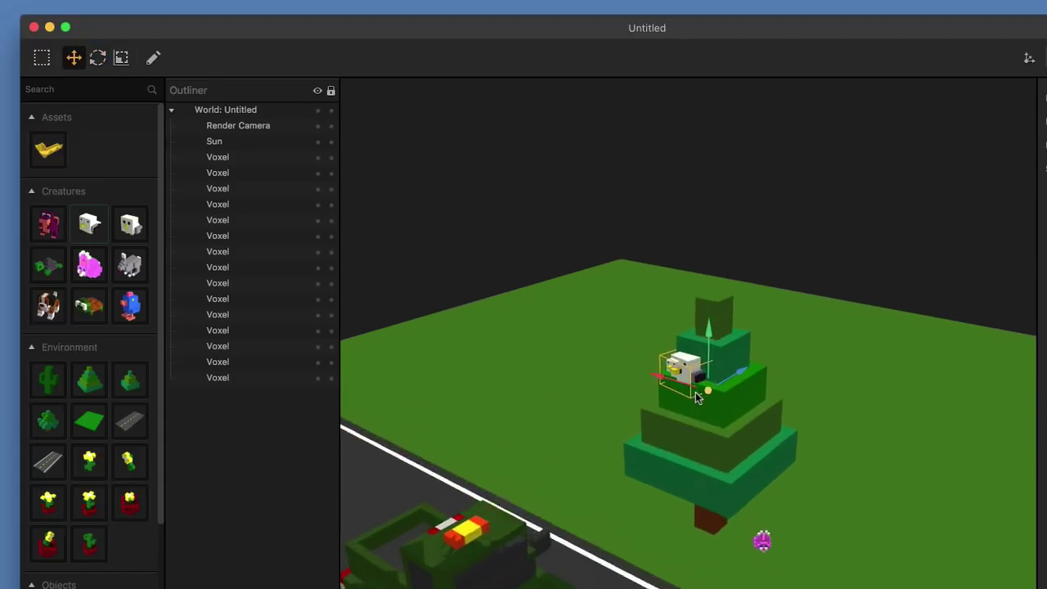
pyautogui.scroll(2, 695, 406)
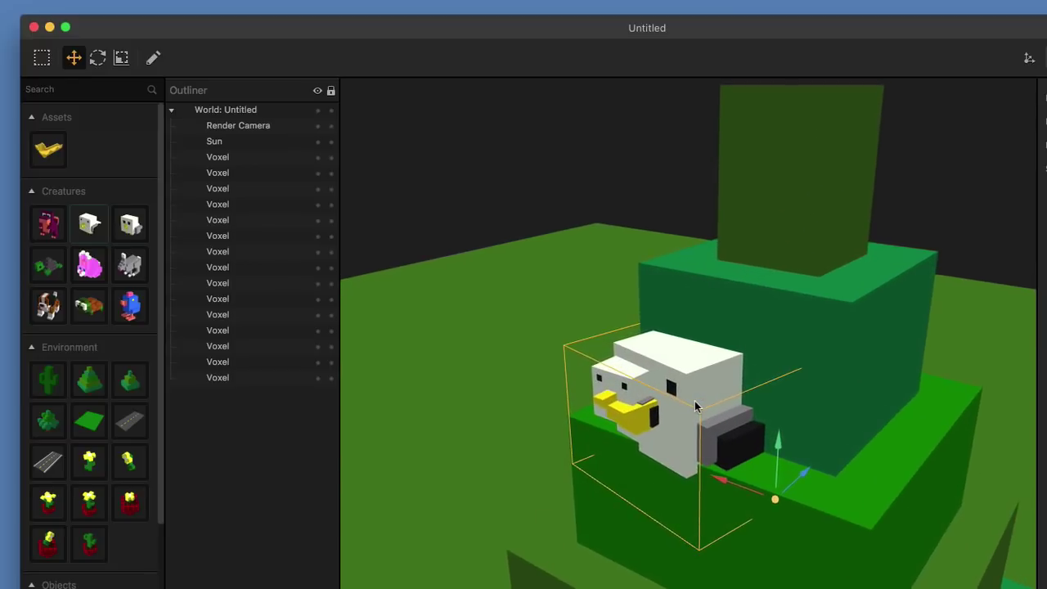
# Fine-tune the second bird's rotation and move it along the ledge, clear of the small bird.
pyautogui.click(97, 57)
pyautogui.moveTo(796, 544); pyautogui.dragTo(814, 549)
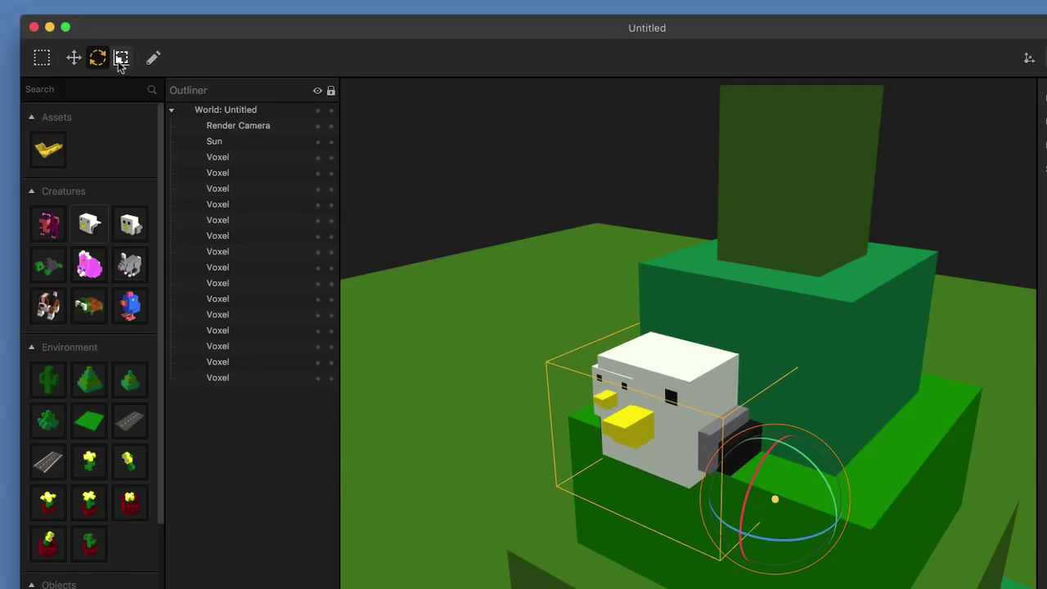
pyautogui.click(74, 57)
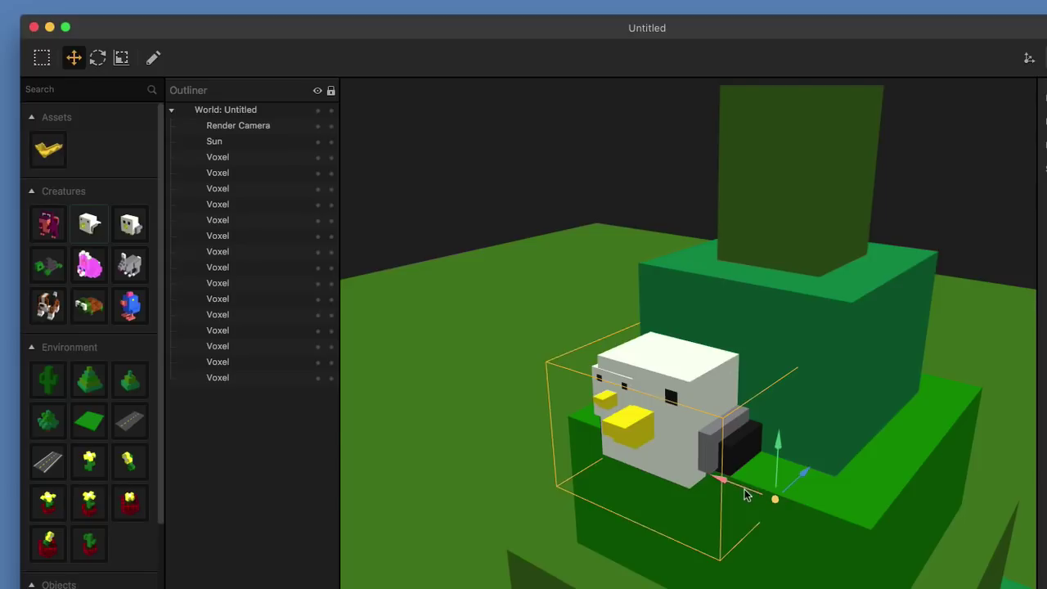
pyautogui.keyDown('alt'); pyautogui.moveTo(746, 494); pyautogui.dragTo(826, 524); pyautogui.keyUp('alt')
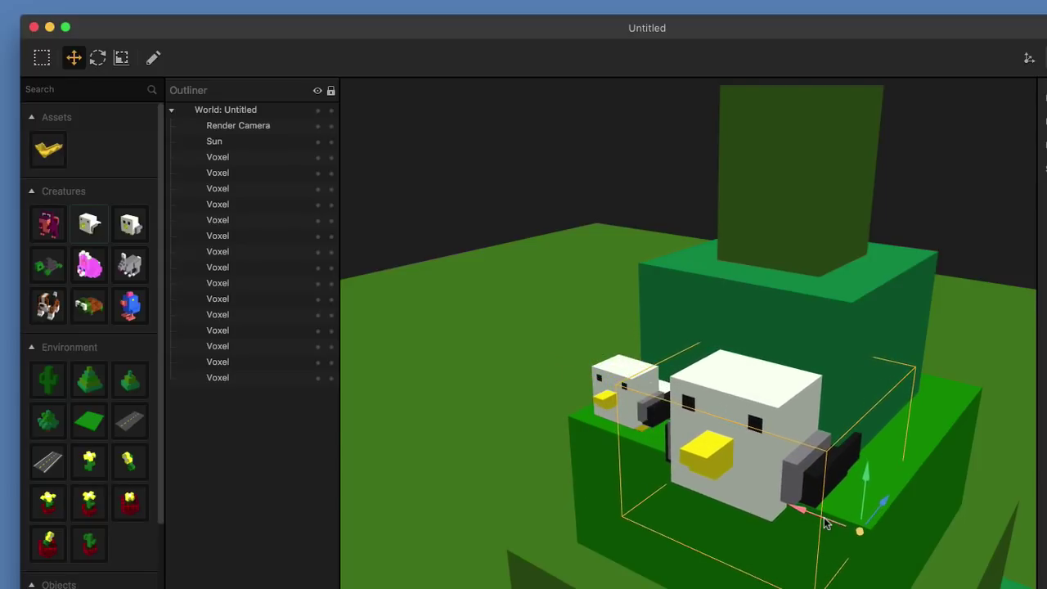
# Scale the second bird down uniformly to about the same size as the small bird.
pyautogui.scroll(-5, 824, 518)
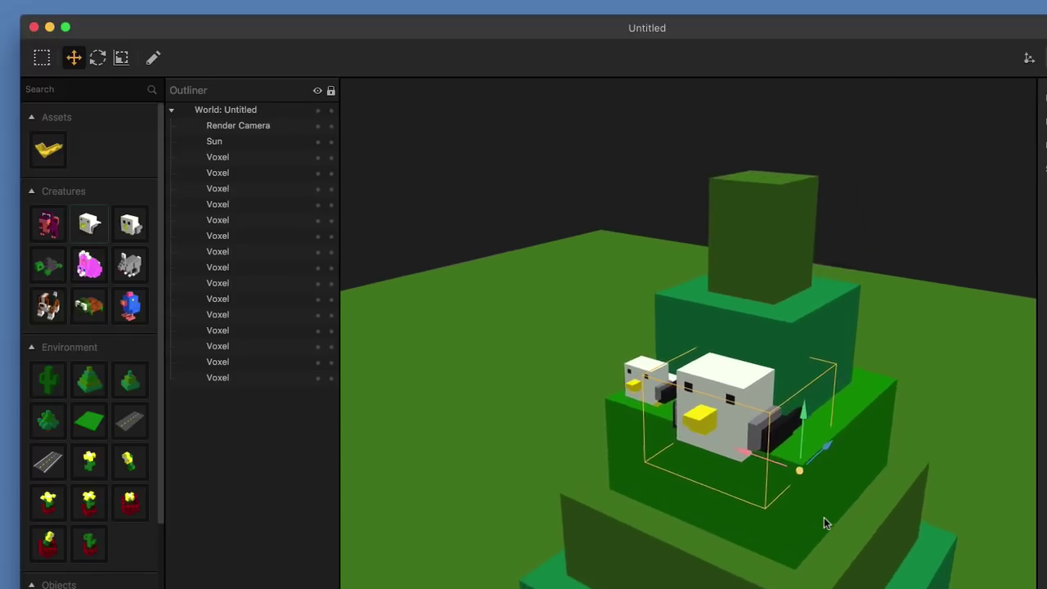
pyautogui.scroll(5, 823, 518)
pyautogui.scroll(-1, 824, 518)
pyautogui.scroll(-3, 823, 518)
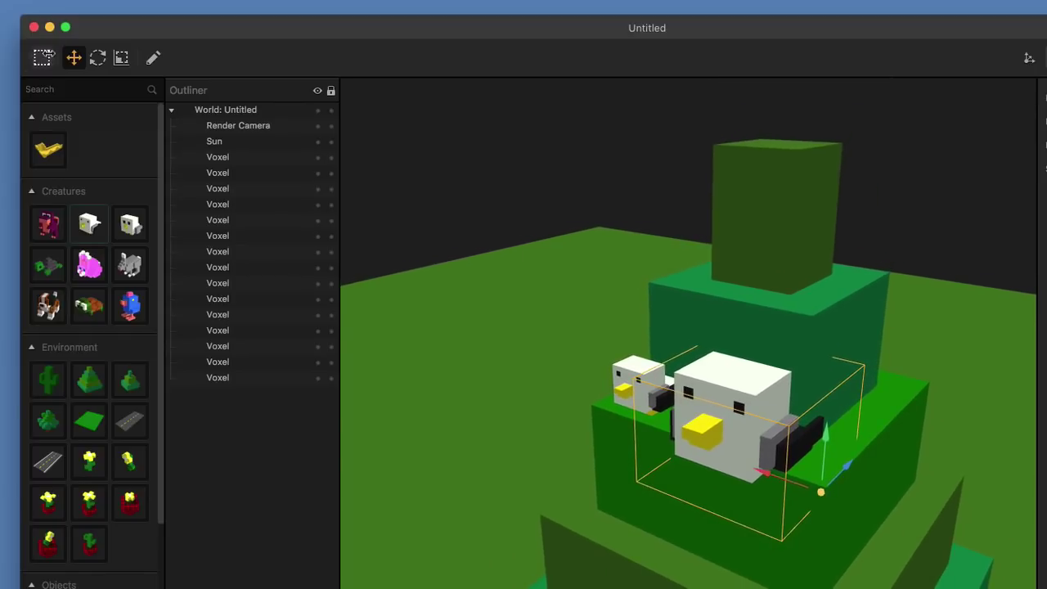
pyautogui.click(120, 59)
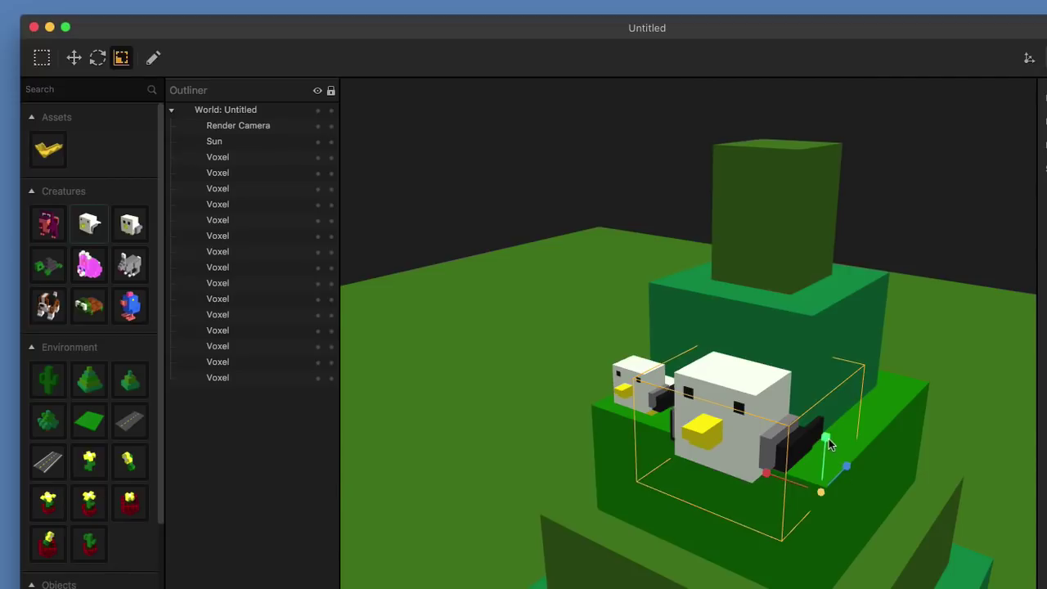
pyautogui.click(826, 497)
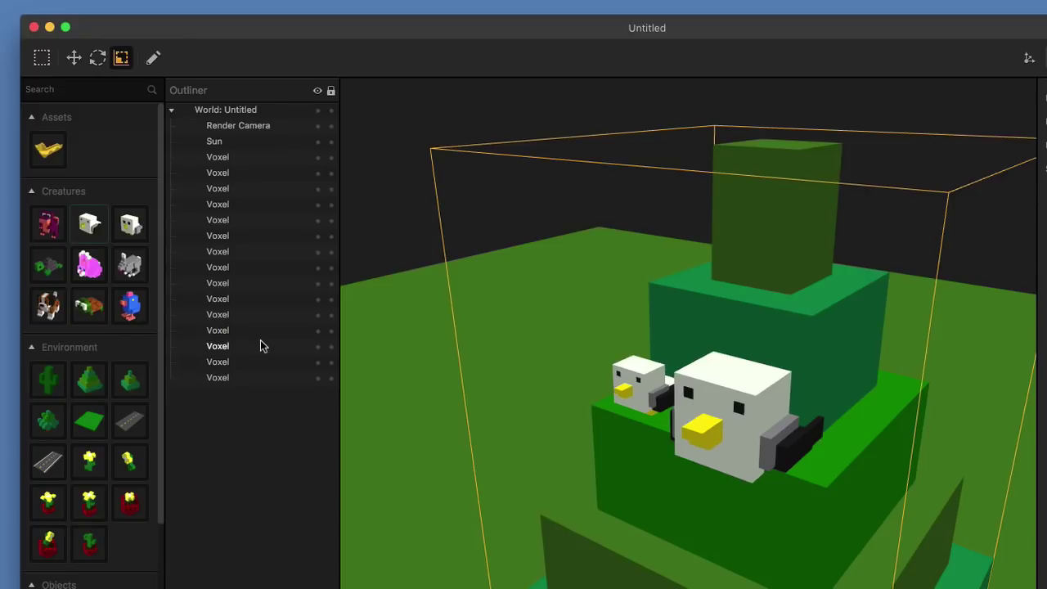
pyautogui.click(252, 379)
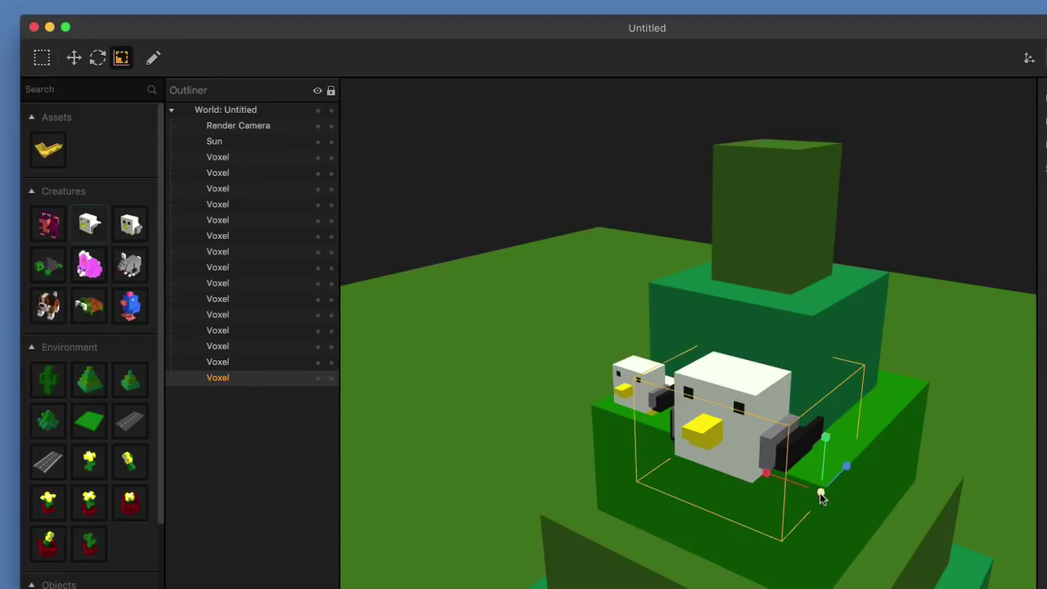
pyautogui.moveTo(822, 496); pyautogui.dragTo(846, 585)
pyautogui.press('w')
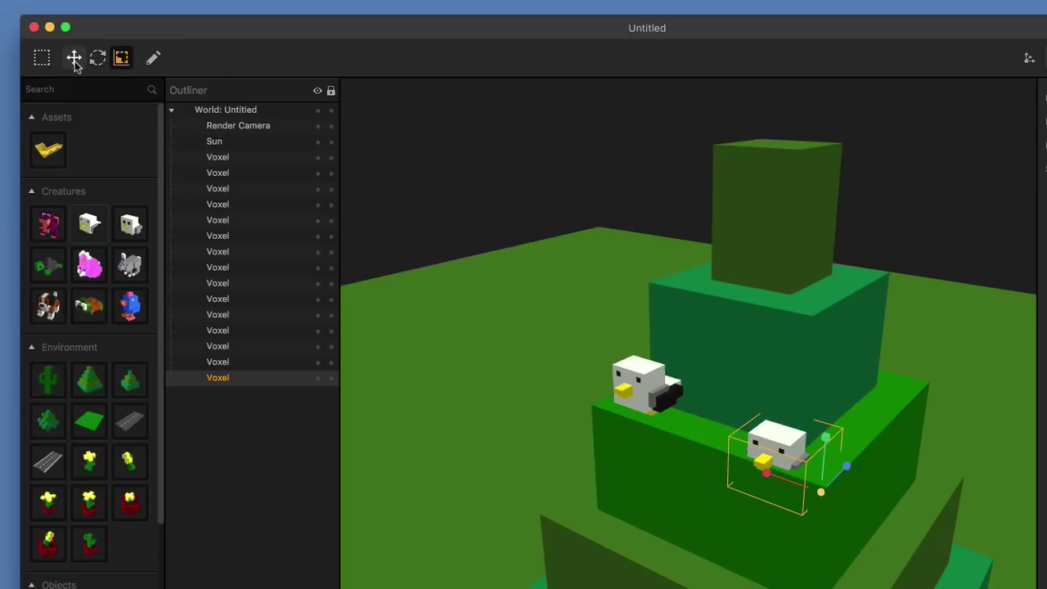
# Raise the second white bird to stand on the bright green tier and shift it outward to the ledge's edge.
pyautogui.moveTo(826, 434)
pyautogui.mouseDown()
pyautogui.moveTo(826, 394)
pyautogui.moveTo(827, 413)
pyautogui.mouseUp()
pyautogui.moveTo(766, 459)
pyautogui.mouseDown()
pyautogui.moveTo(751, 452)
pyautogui.moveTo(769, 447)
pyautogui.mouseUp()
pyautogui.moveTo(772, 443); pyautogui.dragTo(715, 443, button='middle')
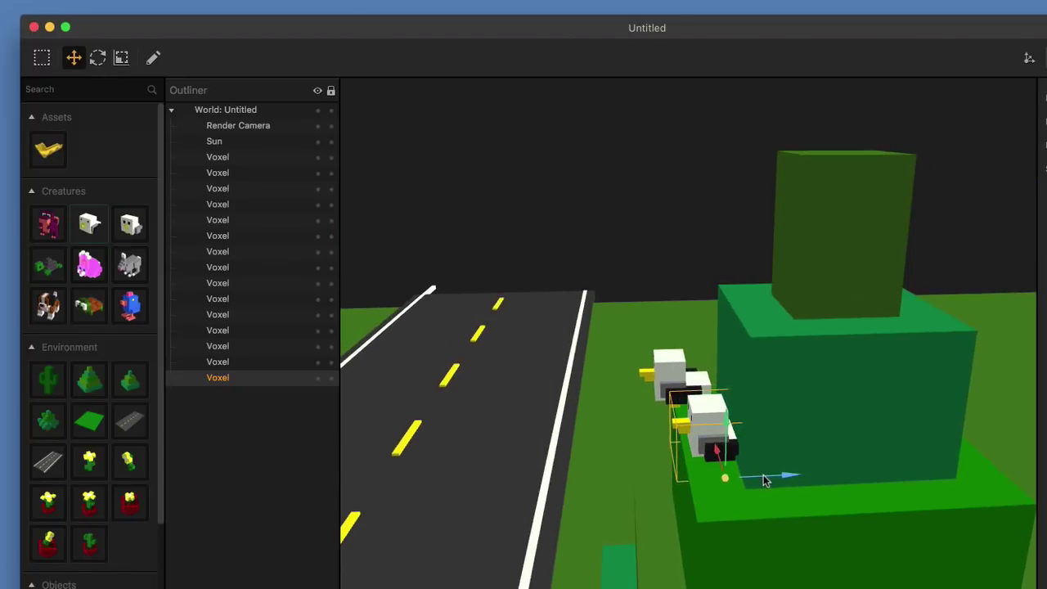
pyautogui.moveTo(763, 482); pyautogui.dragTo(735, 481)
pyautogui.moveTo(701, 428); pyautogui.dragTo(700, 422)
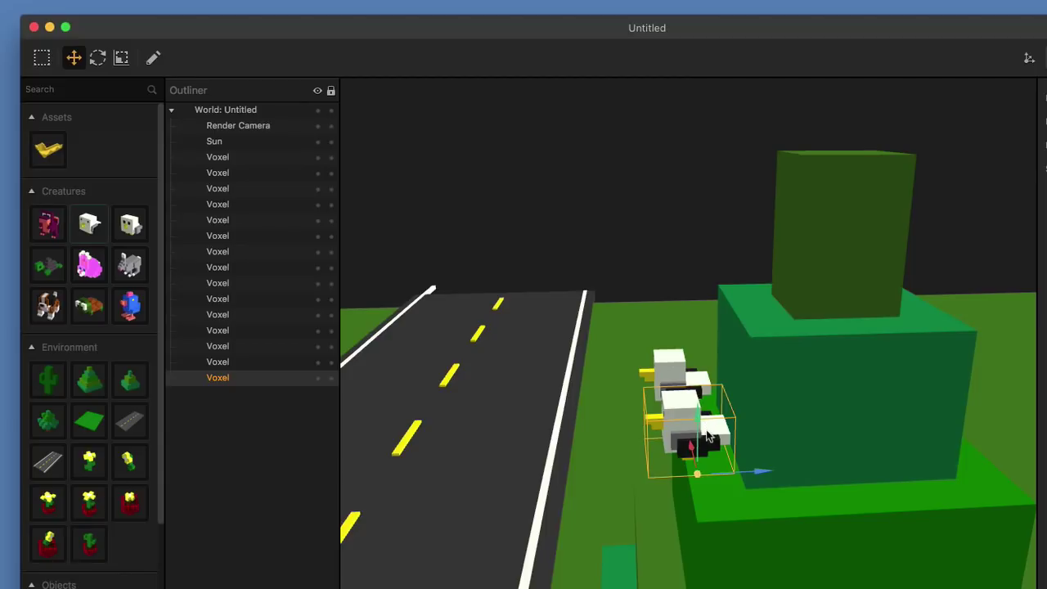
pyautogui.scroll(10, 702, 458)
pyautogui.scroll(-10, 701, 463)
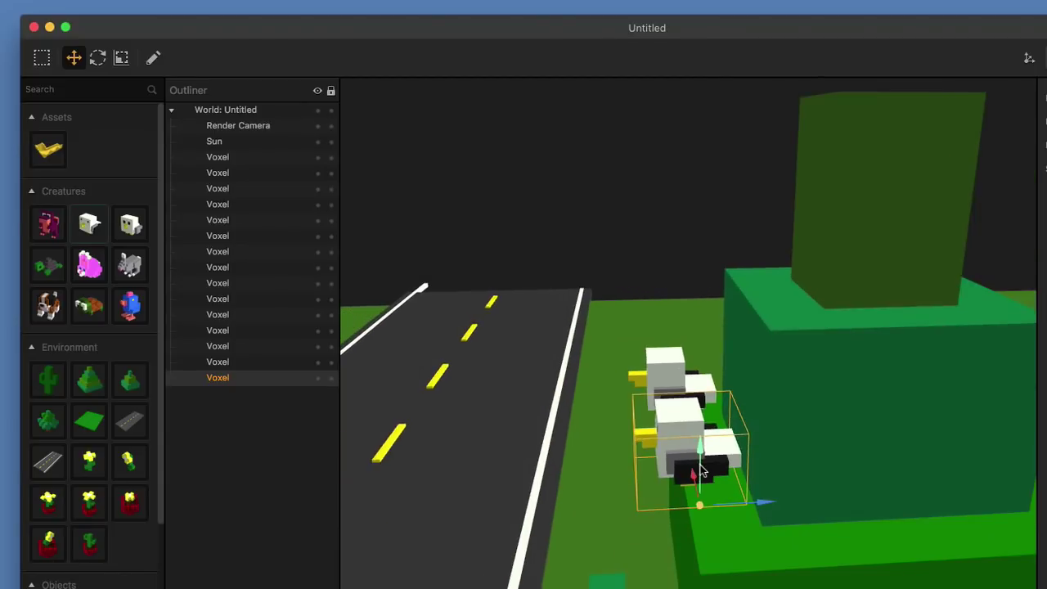
pyautogui.moveTo(702, 461); pyautogui.dragTo(816, 447, button='middle')
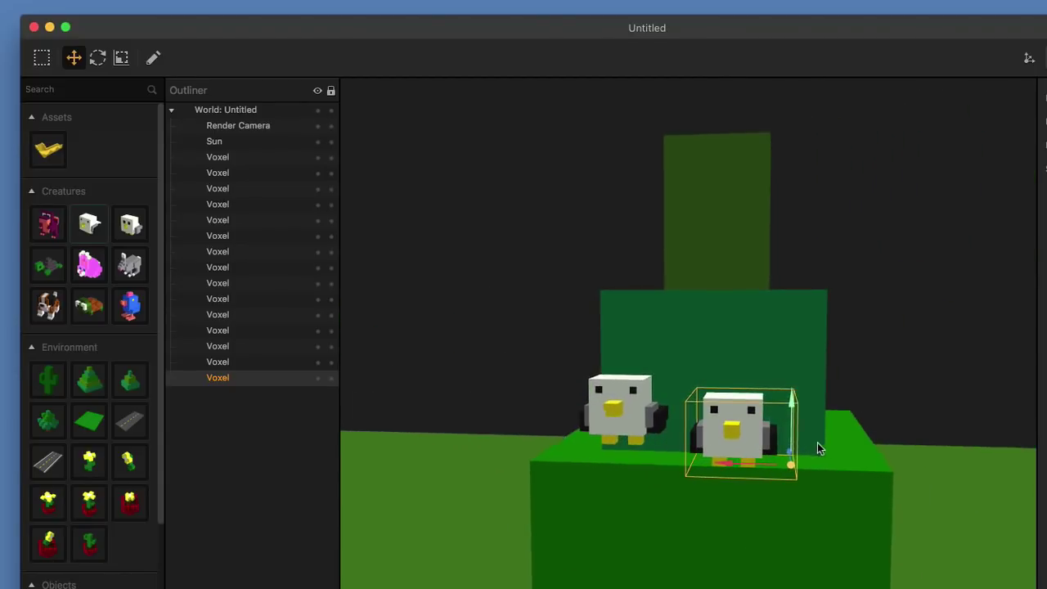
# Lower the first white bird so its feet rest on the ledge, level with the second bird.
pyautogui.click(625, 412)
pyautogui.click(218, 363)
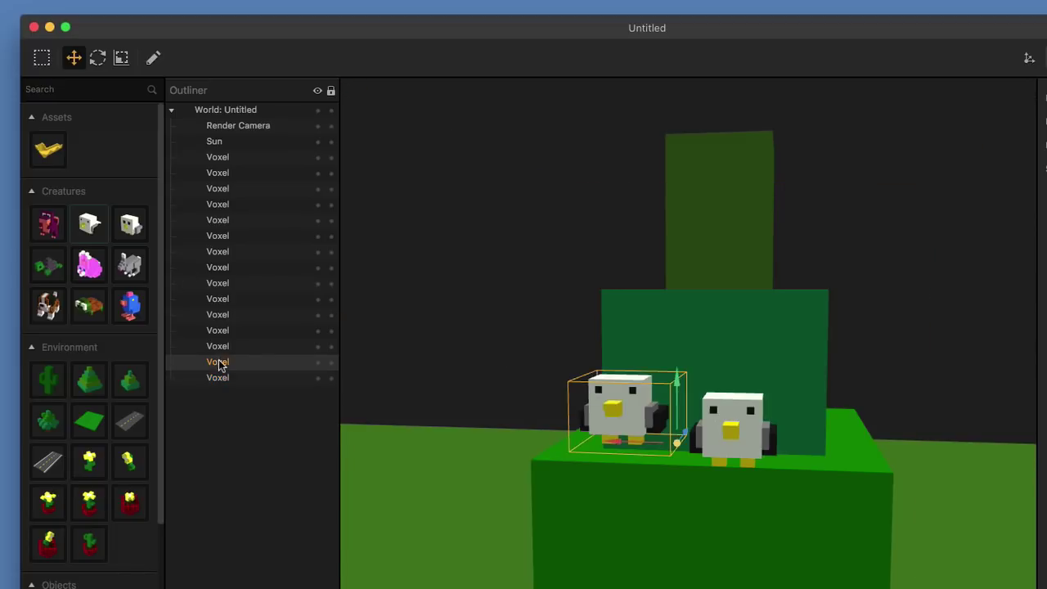
pyautogui.moveTo(678, 387); pyautogui.dragTo(680, 406)
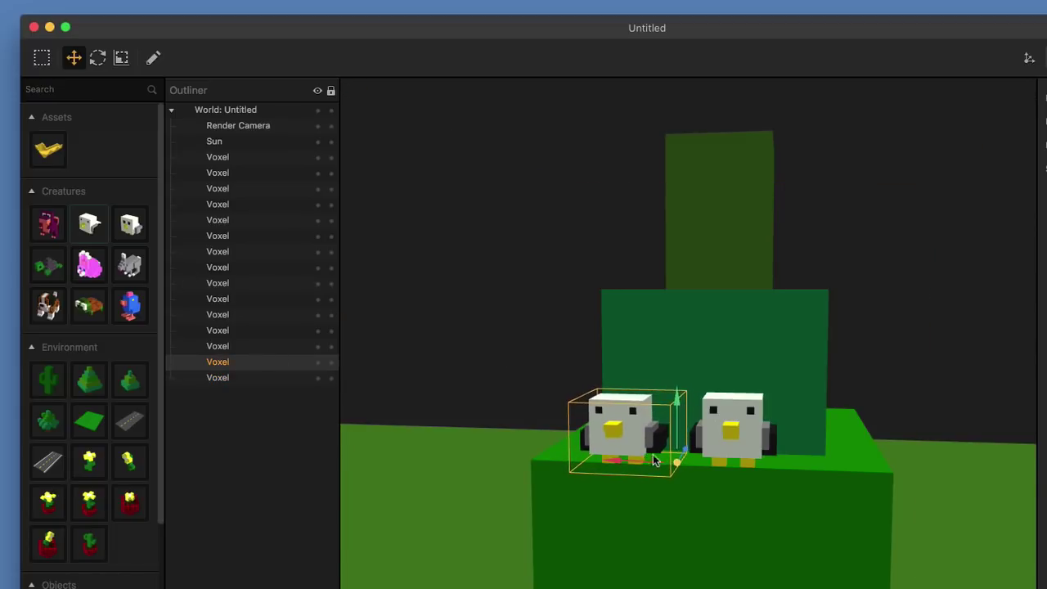
pyautogui.moveTo(655, 460); pyautogui.dragTo(798, 449, button='middle')
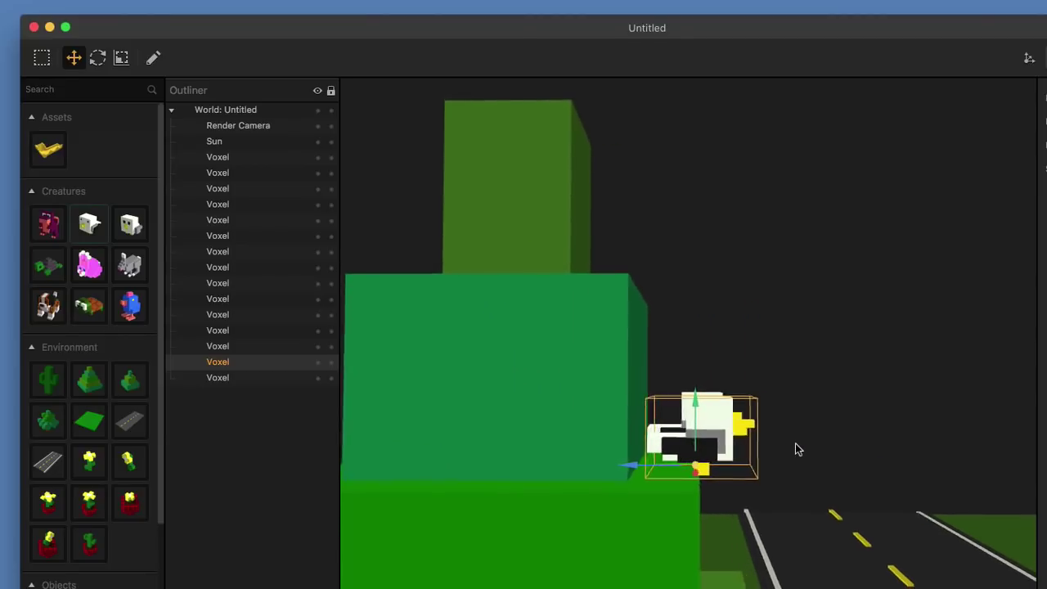
pyautogui.scroll(5, 701, 479)
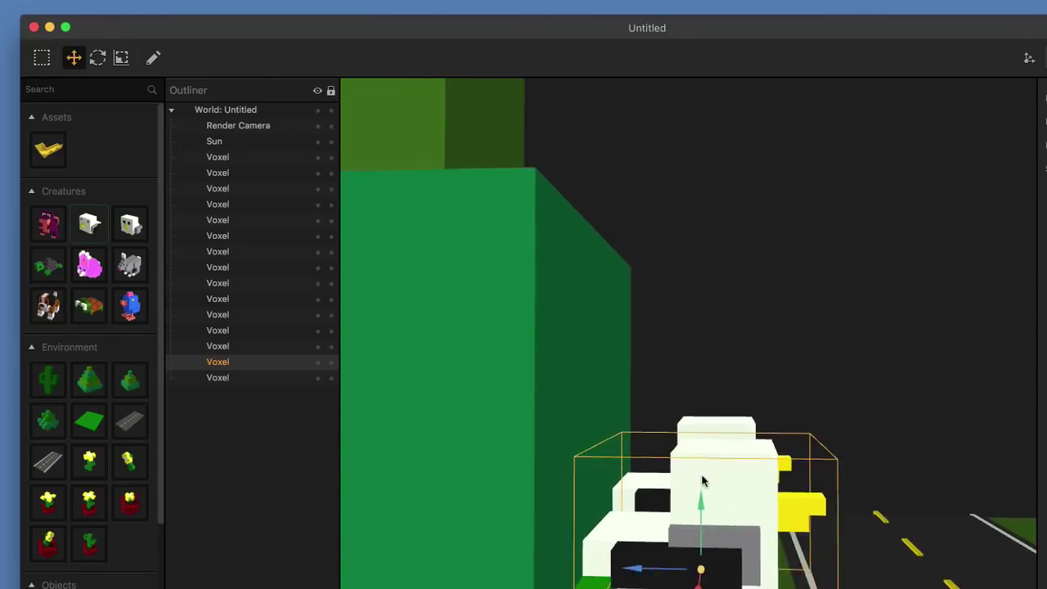
pyautogui.moveTo(702, 478); pyautogui.dragTo(735, 509, button='middle')
pyautogui.scroll(-10, 608, 506)
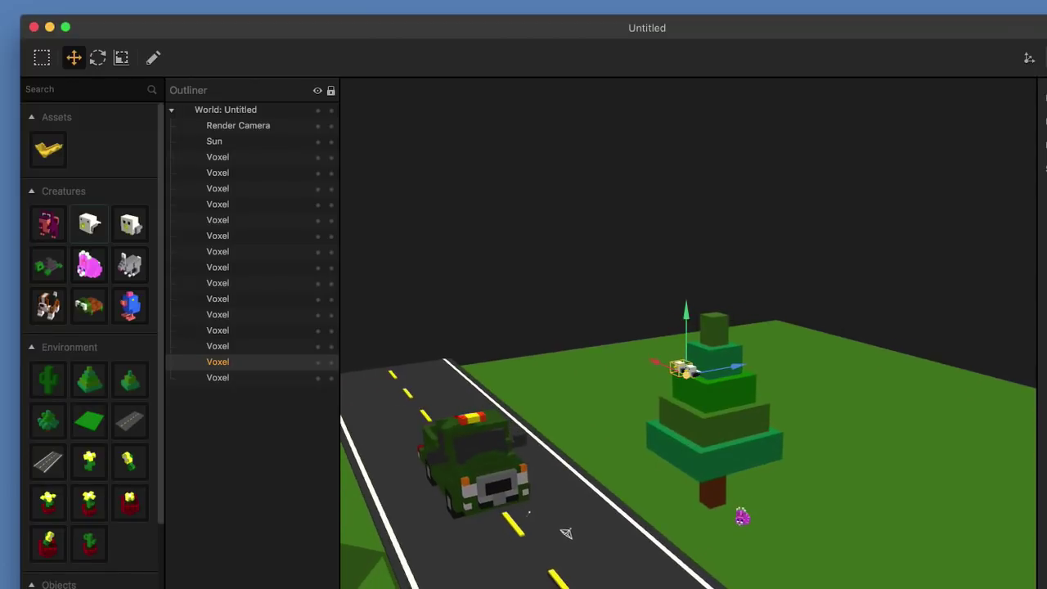
# Add a cactus from the Environment models and place it on the grass behind the pine tree at 119.65, 0, 89.84.
pyautogui.moveTo(53, 389); pyautogui.dragTo(817, 459)
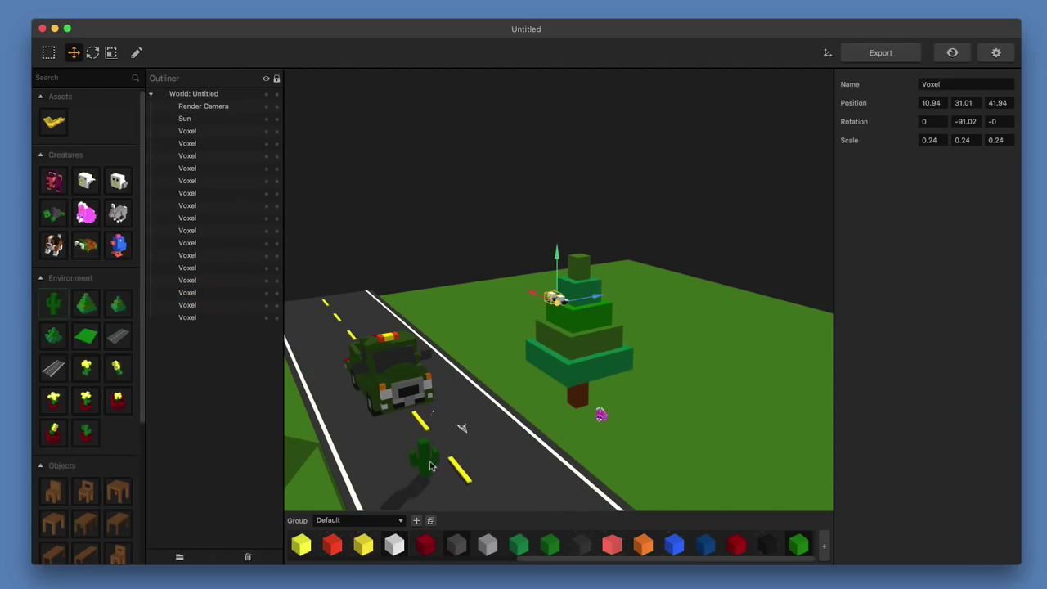
pyautogui.click(428, 467)
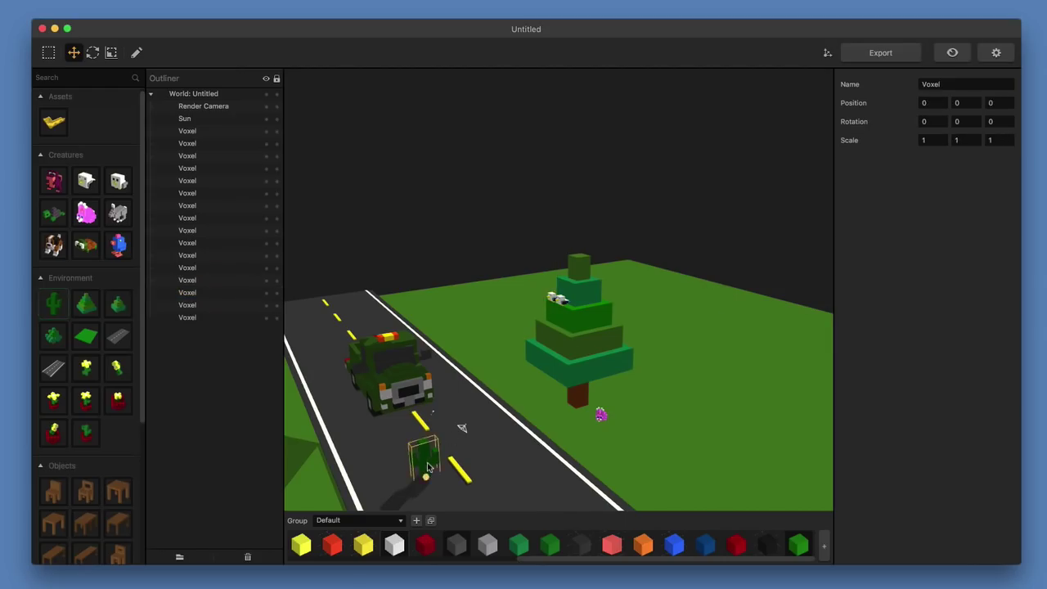
pyautogui.moveTo(475, 465); pyautogui.dragTo(743, 411)
pyautogui.moveTo(687, 378); pyautogui.dragTo(517, 296)
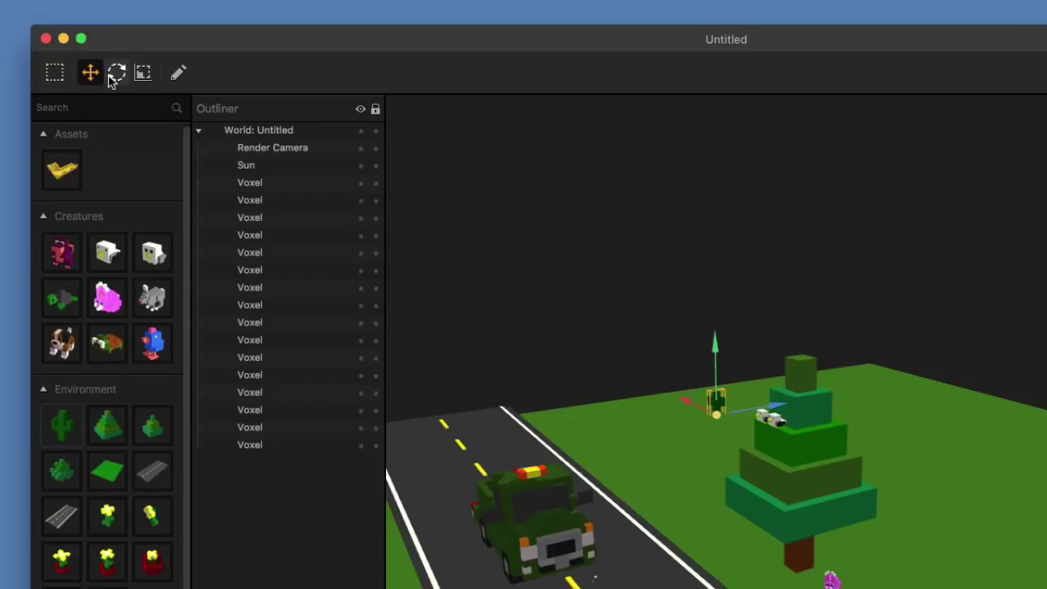
# Rotate the cactus about the vertical axis to -36.88 degrees.
pyautogui.click(92, 53)
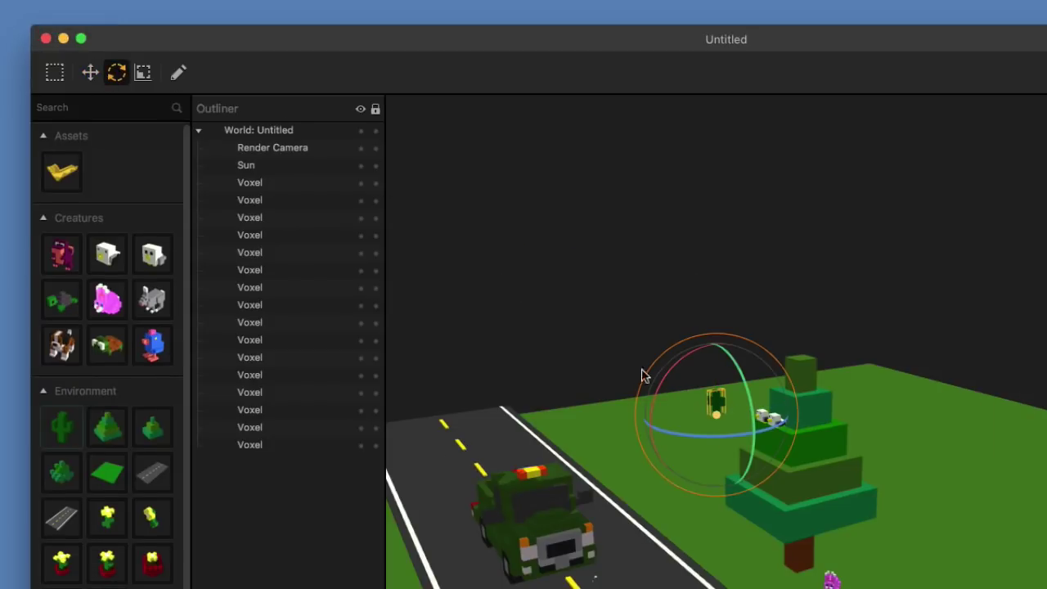
pyautogui.moveTo(717, 436); pyautogui.dragTo(664, 436)
pyautogui.scroll(1, 92, 313)
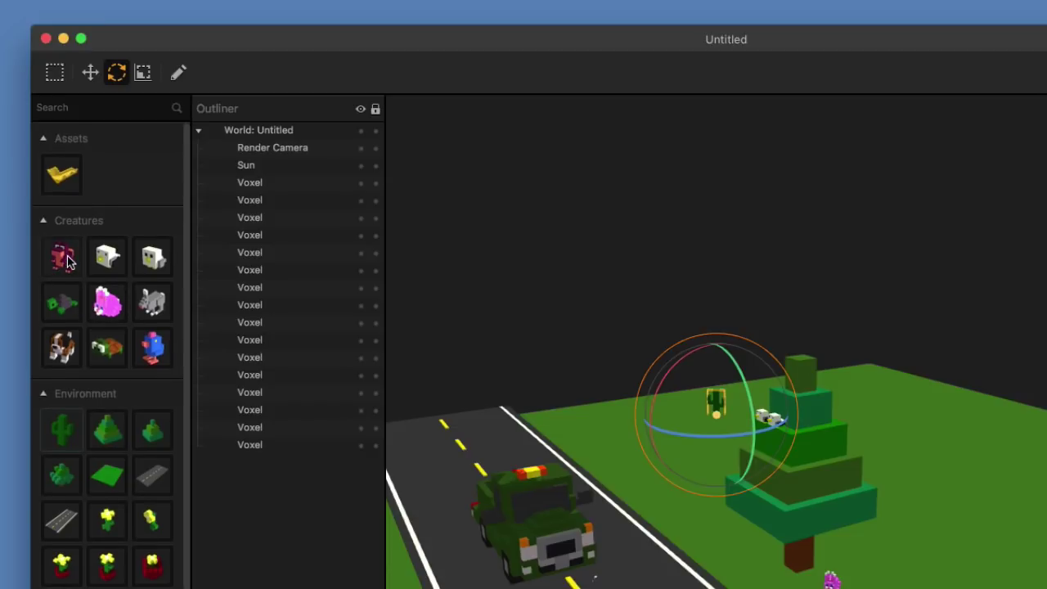
pyautogui.scroll(-4, 717, 458)
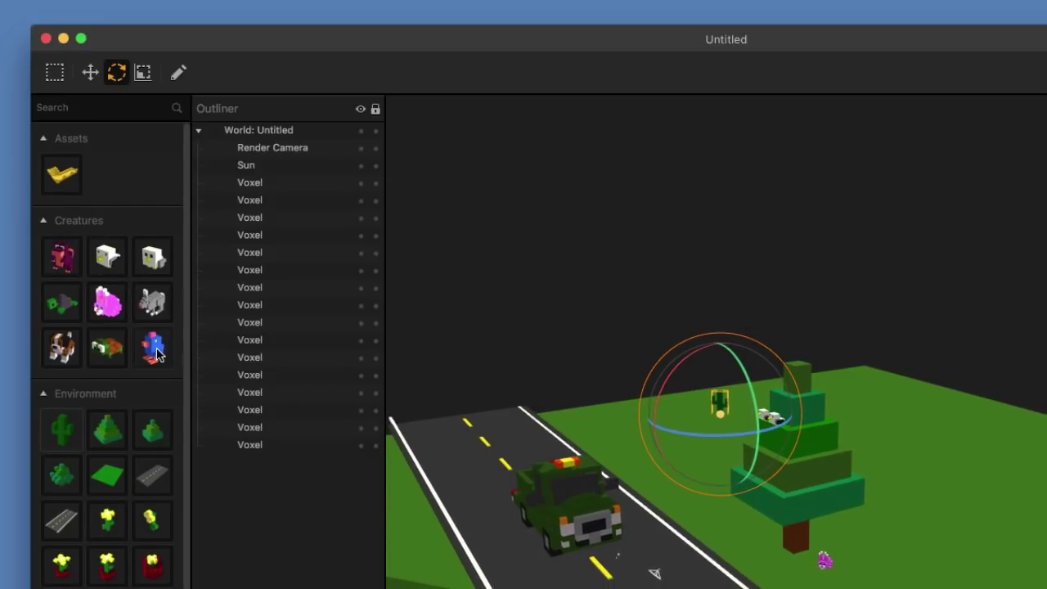
# Add the blue bird, turn it -85 degrees about the vertical axis and move it onto the grass to Z 71.59.
pyautogui.moveTo(156, 349); pyautogui.dragTo(703, 421)
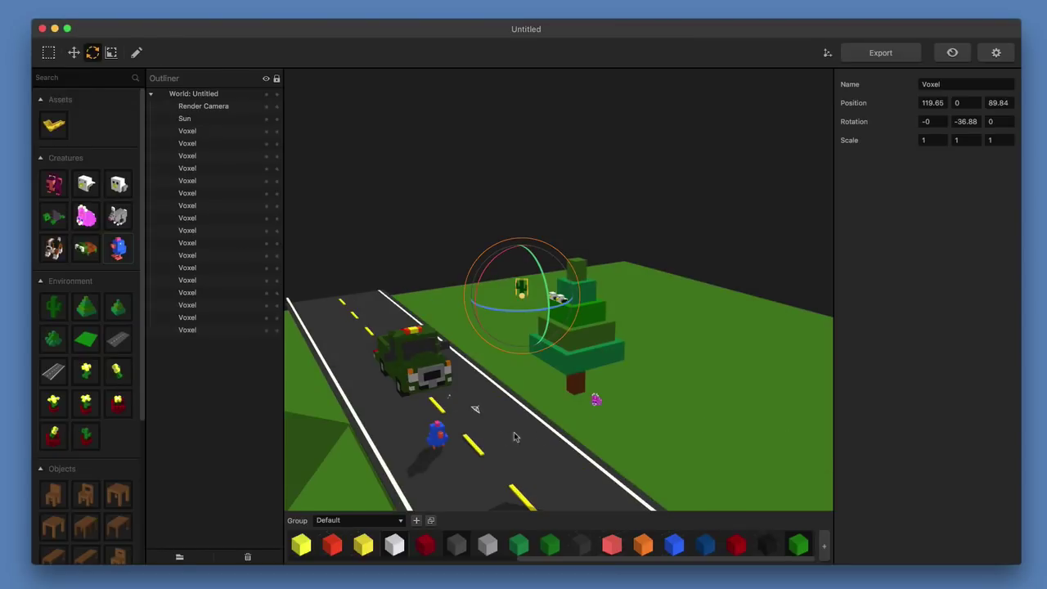
pyautogui.click(439, 441)
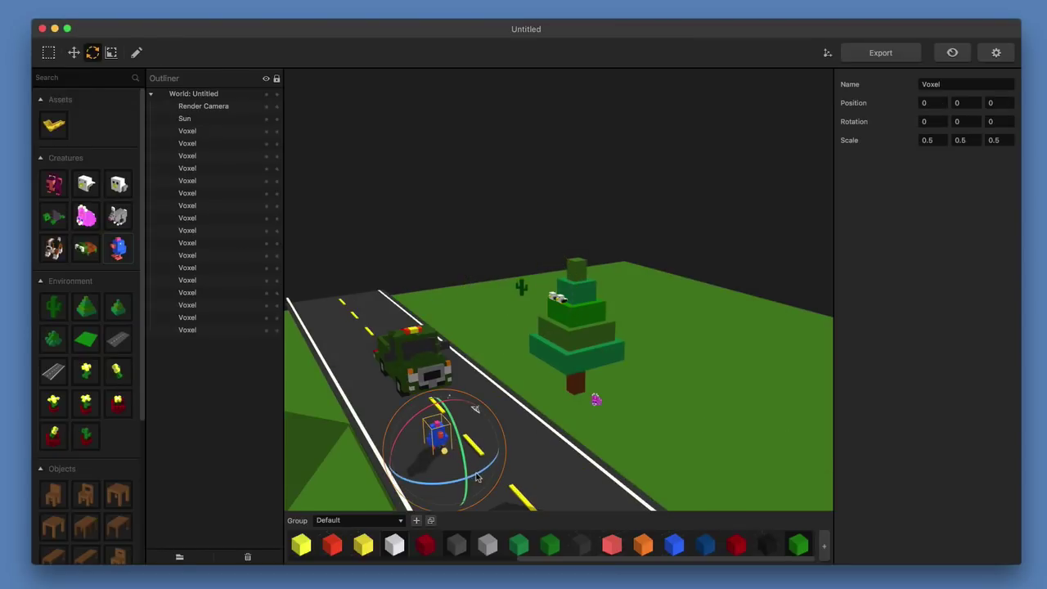
pyautogui.moveTo(455, 451); pyautogui.dragTo(413, 471)
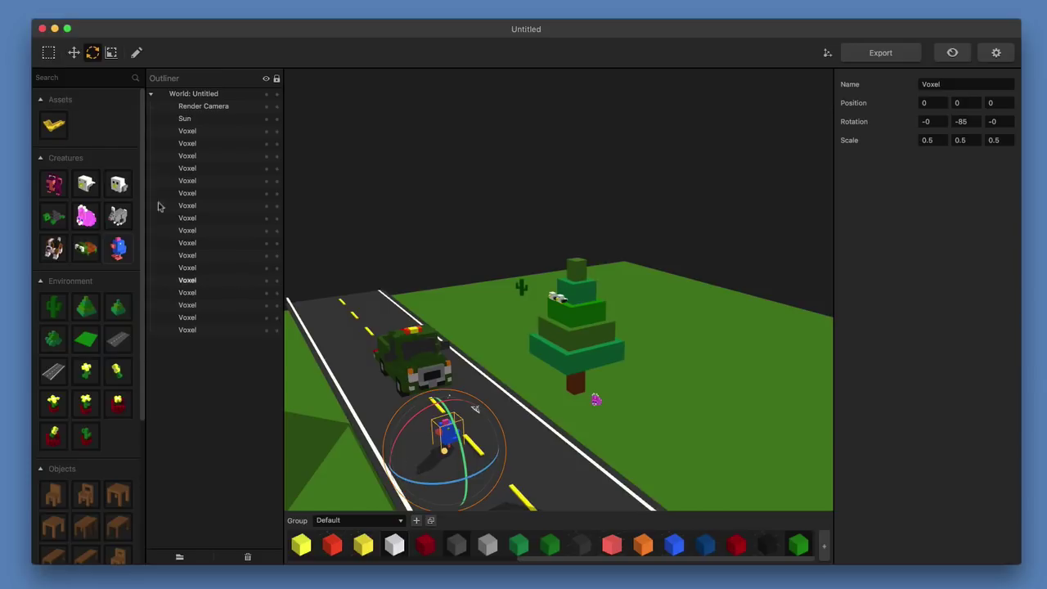
pyautogui.click(74, 52)
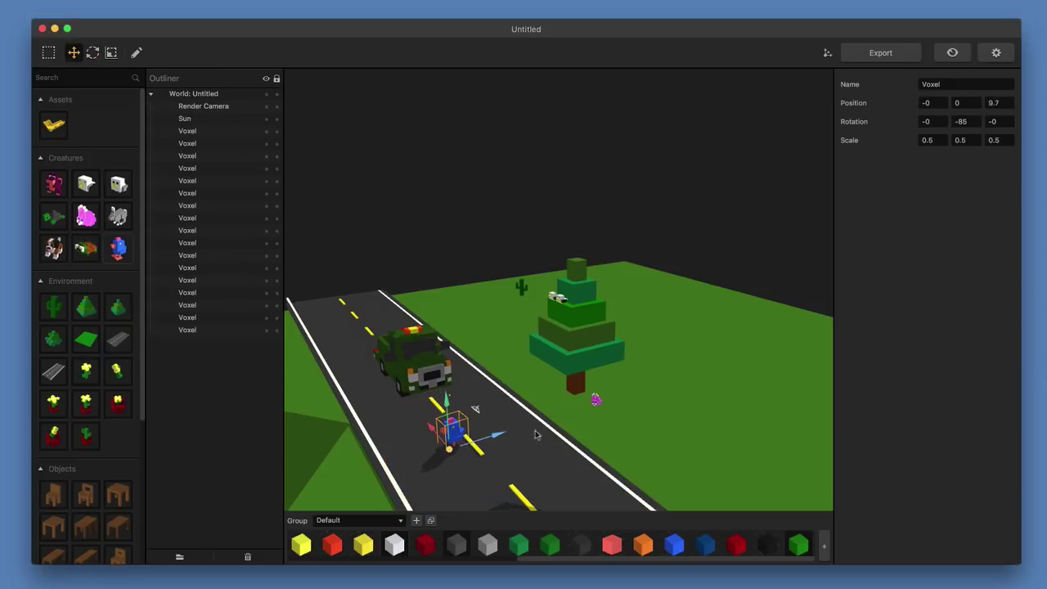
pyautogui.moveTo(473, 434); pyautogui.dragTo(676, 409)
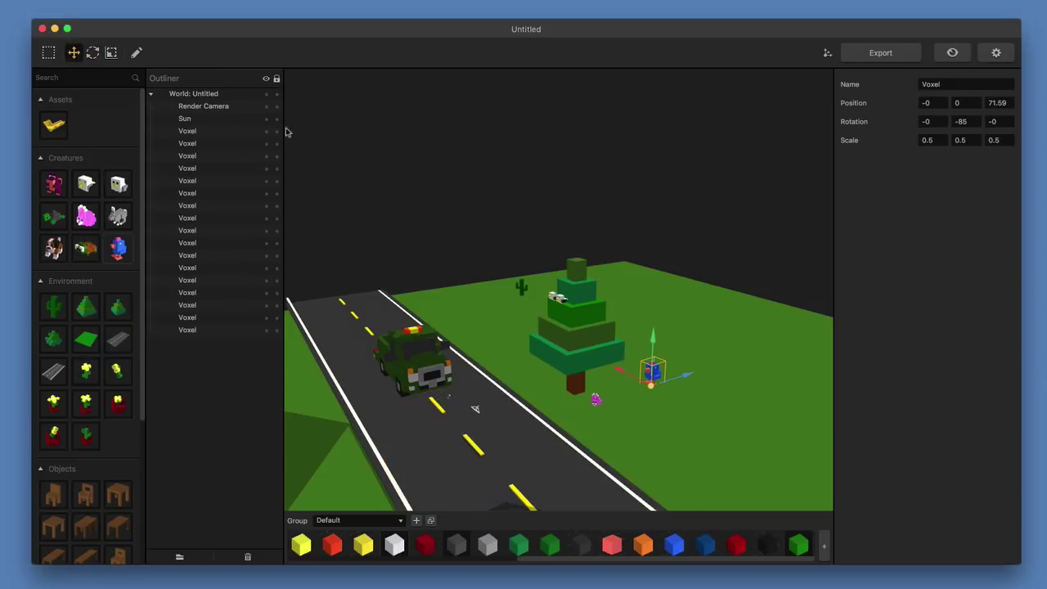
# Turn the blue bird further about its vertical axis so it faces the road.
pyautogui.click(92, 52)
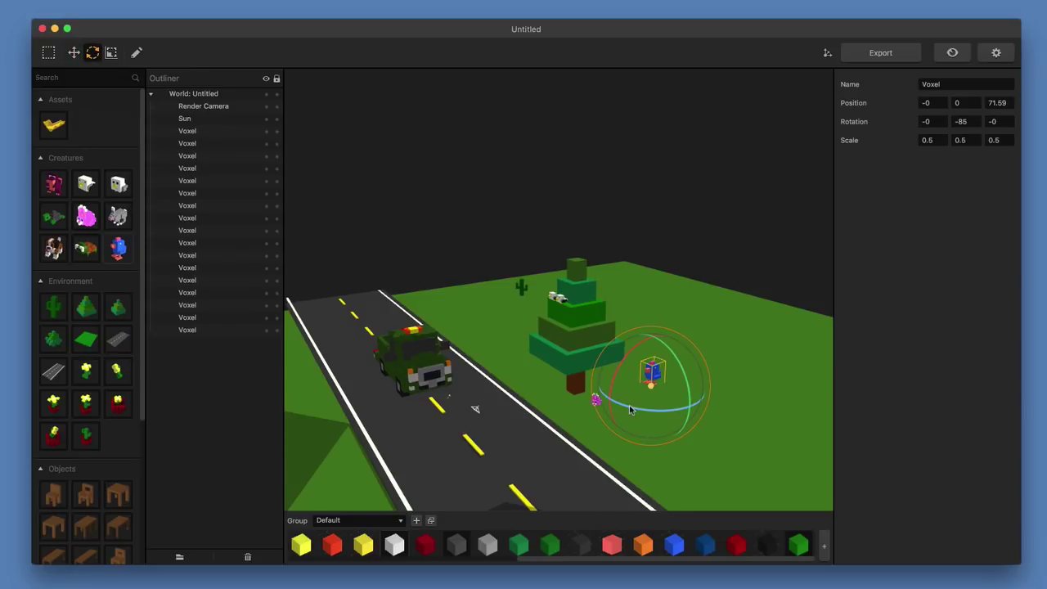
pyautogui.moveTo(629, 410); pyautogui.dragTo(657, 414)
pyautogui.moveTo(608, 451); pyautogui.dragTo(619, 417, button='middle')
pyautogui.moveTo(619, 418)
pyautogui.mouseDown(button='right')
pyautogui.moveTo(544, 409)
pyautogui.moveTo(629, 436)
pyautogui.moveTo(612, 436)
pyautogui.moveTo(612, 445)
pyautogui.moveTo(627, 433)
pyautogui.mouseUp(button='right')
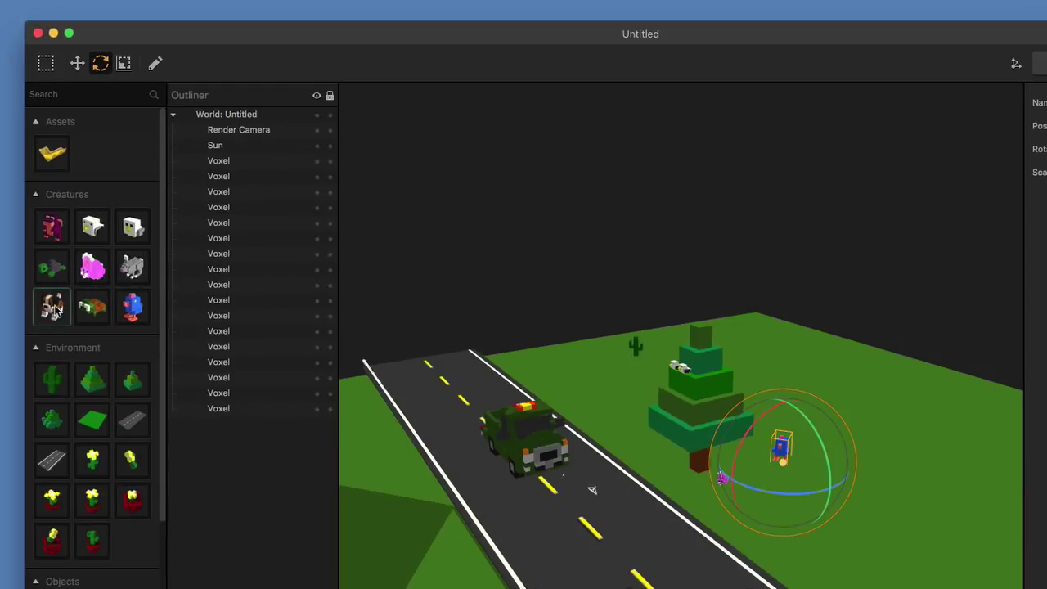
# Add the brown-and-white dog and move it from the road onto the grass beyond the blue bird.
pyautogui.moveTo(53, 309); pyautogui.dragTo(839, 539)
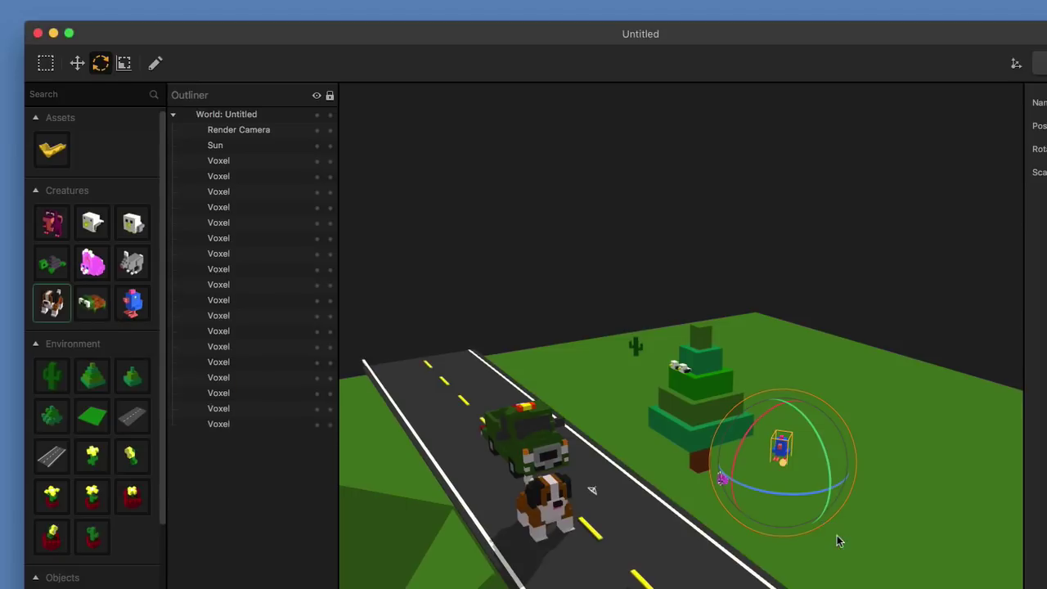
pyautogui.click(561, 509)
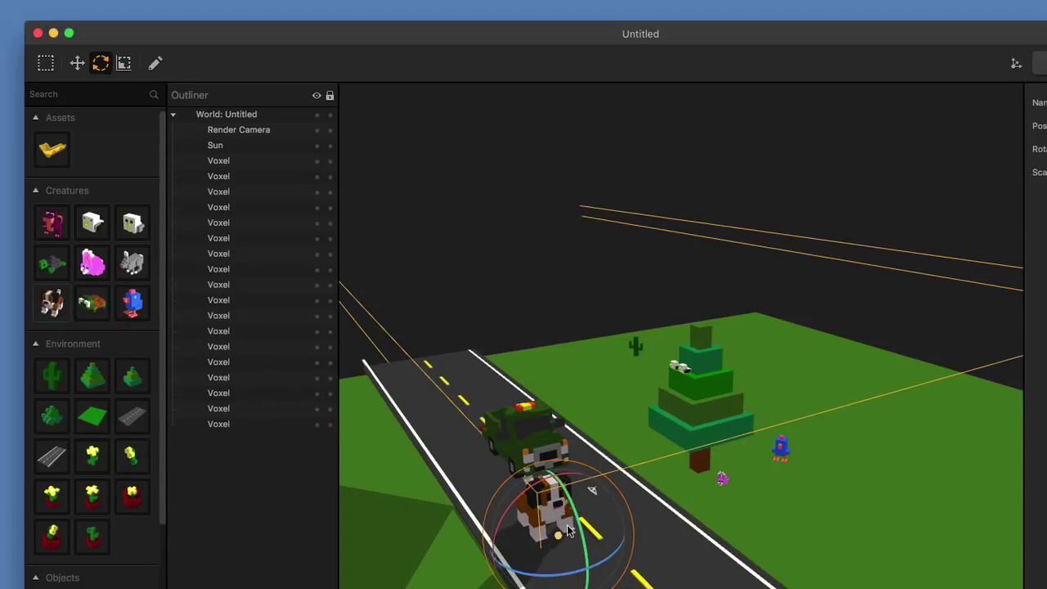
pyautogui.click(77, 65)
pyautogui.moveTo(607, 527); pyautogui.dragTo(843, 490)
pyautogui.moveTo(760, 439); pyautogui.dragTo(828, 489)
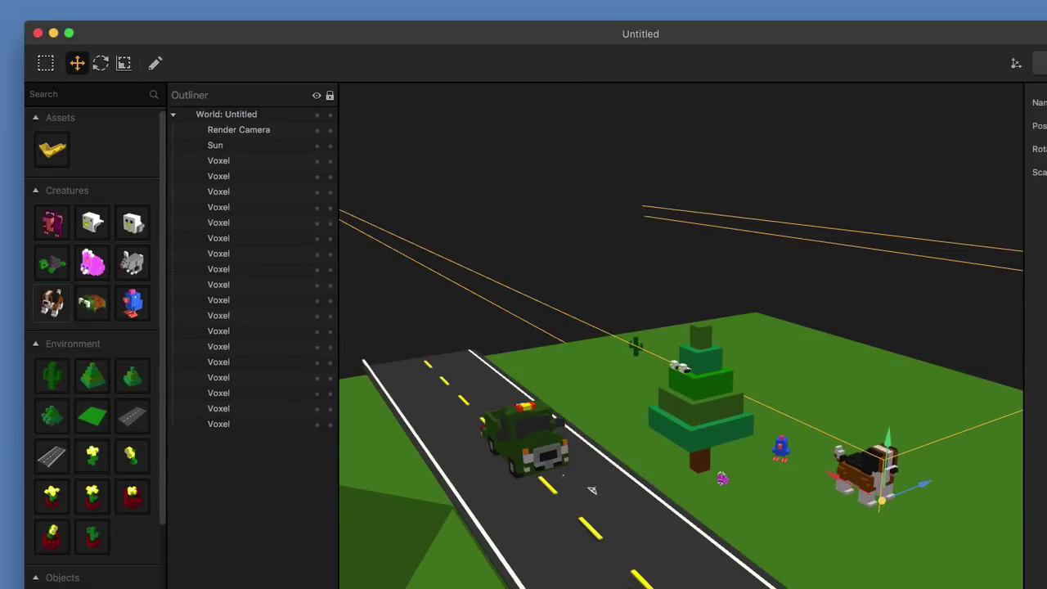
# Turn the dog about the vertical axis to face the road and shift it closer to the road.
pyautogui.click(125, 64)
pyautogui.click(100, 63)
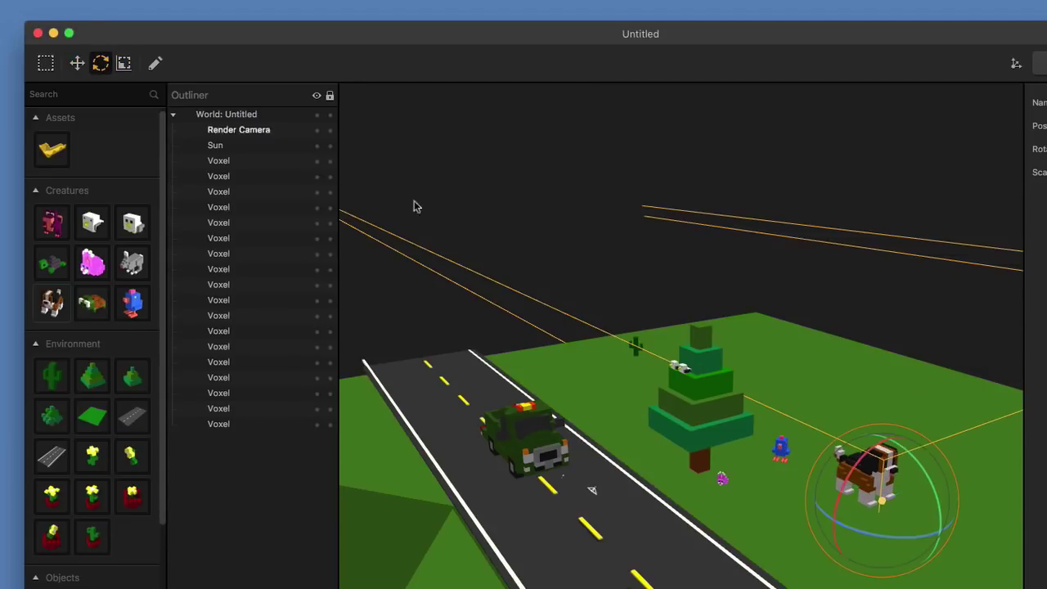
pyautogui.moveTo(903, 540); pyautogui.dragTo(840, 536)
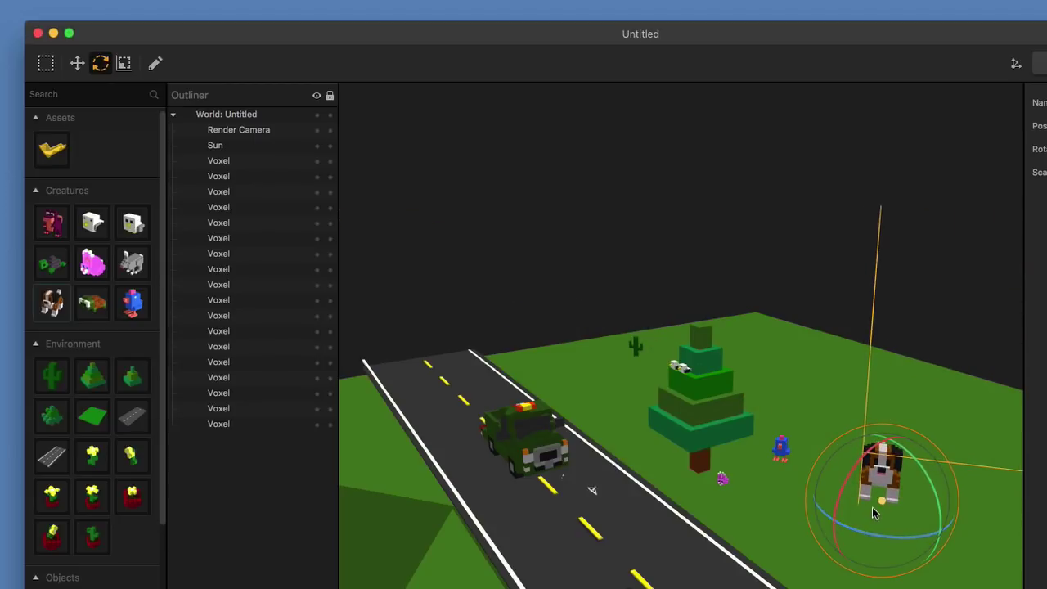
pyautogui.click(76, 63)
pyautogui.moveTo(911, 494); pyautogui.dragTo(866, 507)
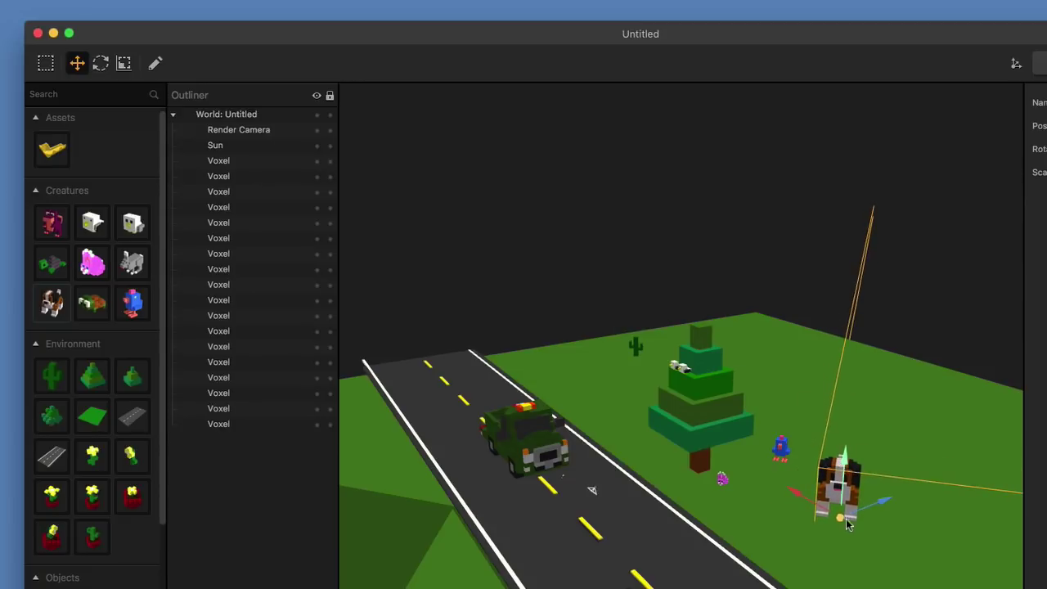
# Scale the dog down uniformly to about a third of its size.
pyautogui.click(123, 63)
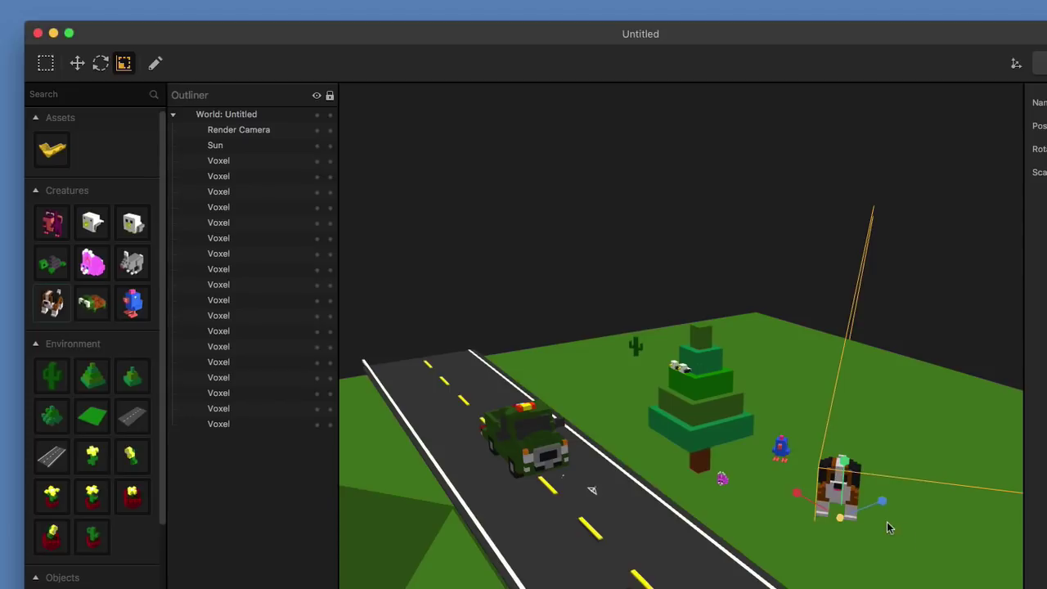
pyautogui.scroll(5, 878, 516)
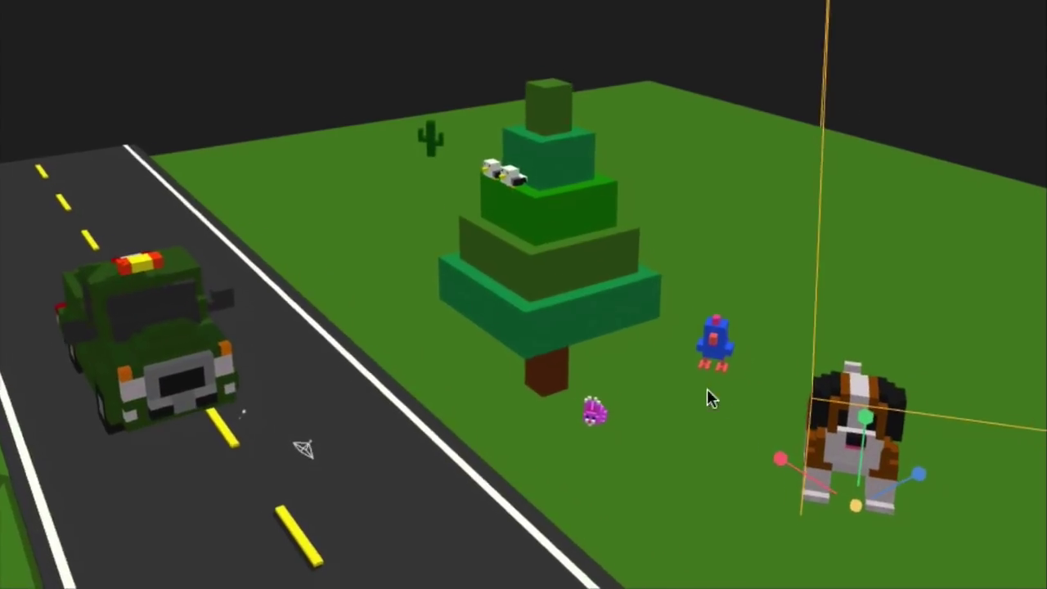
pyautogui.moveTo(707, 388); pyautogui.dragTo(65, 63)
pyautogui.scroll(5, 717, 353)
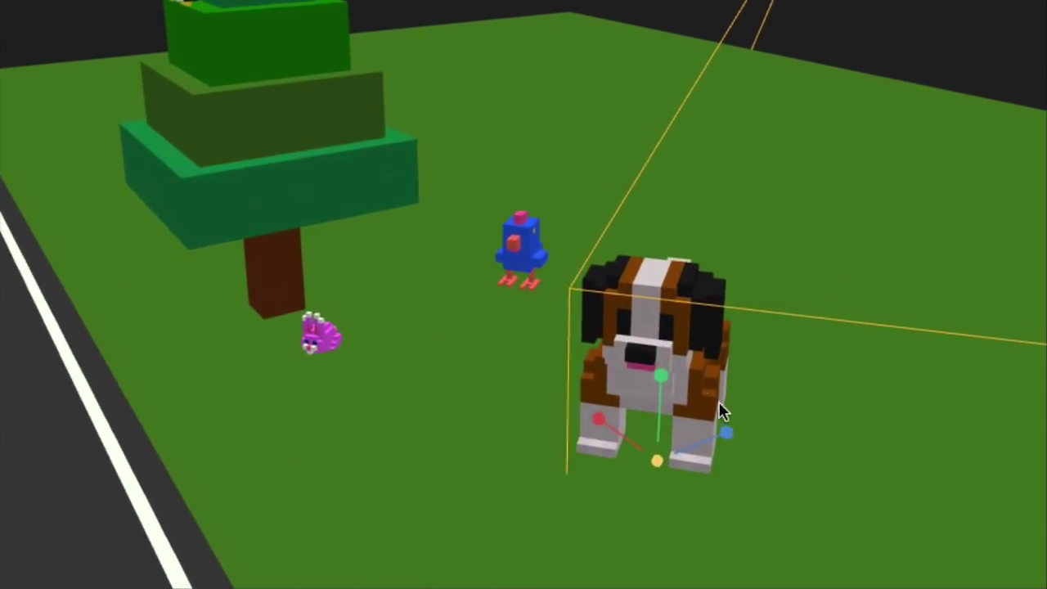
pyautogui.moveTo(719, 401); pyautogui.dragTo(572, 268)
pyautogui.scroll(5, 569, 269)
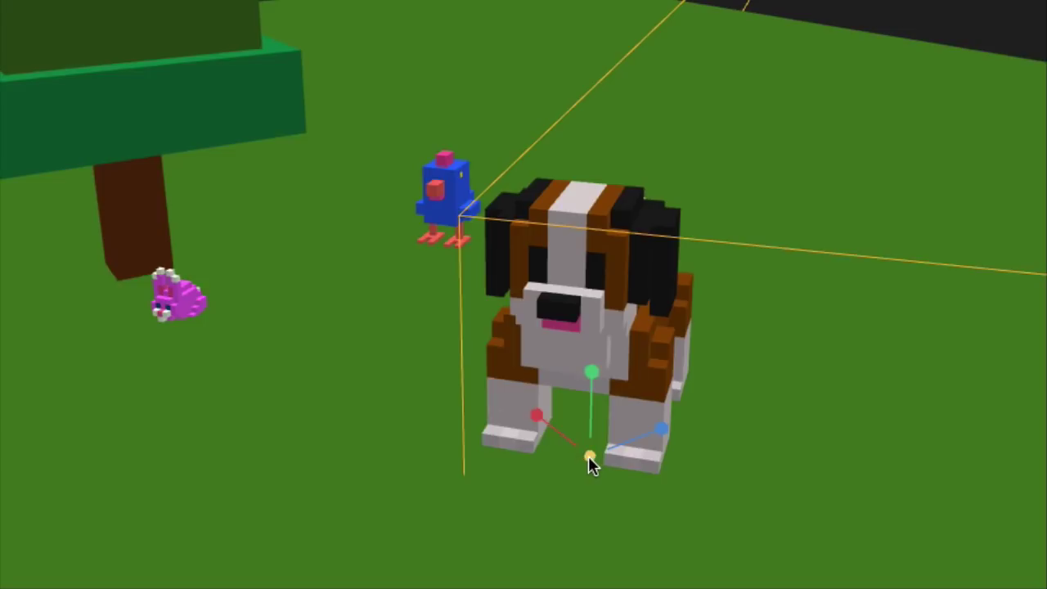
pyautogui.moveTo(594, 452); pyautogui.dragTo(507, 528)
# Scale the blue bird down uniformly to about half its size, so it is smaller than the dog.
pyautogui.click(463, 194)
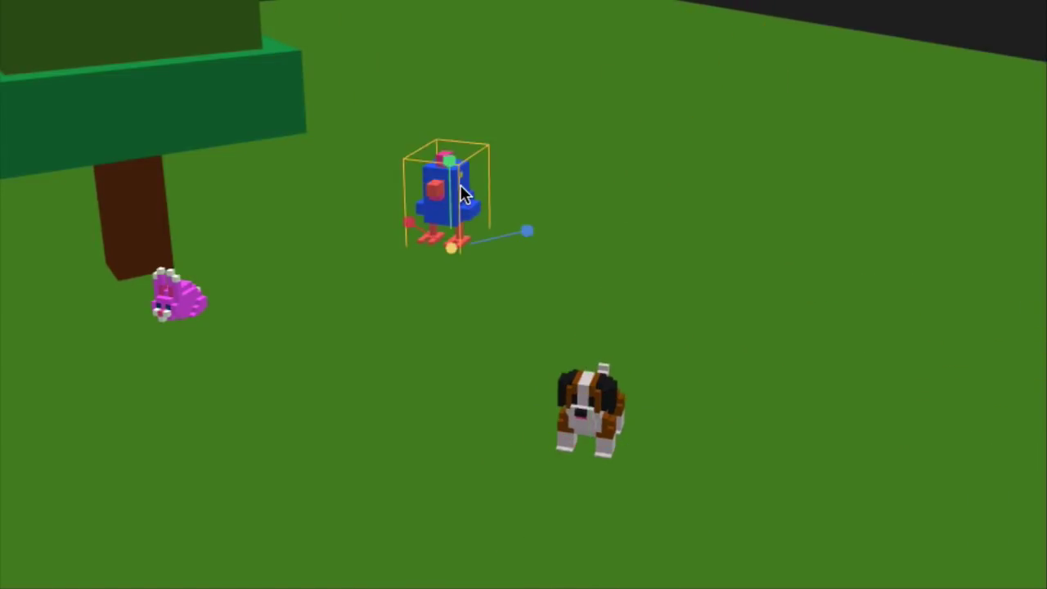
pyautogui.moveTo(450, 243); pyautogui.dragTo(427, 338)
pyautogui.scroll(-10, 491, 339)
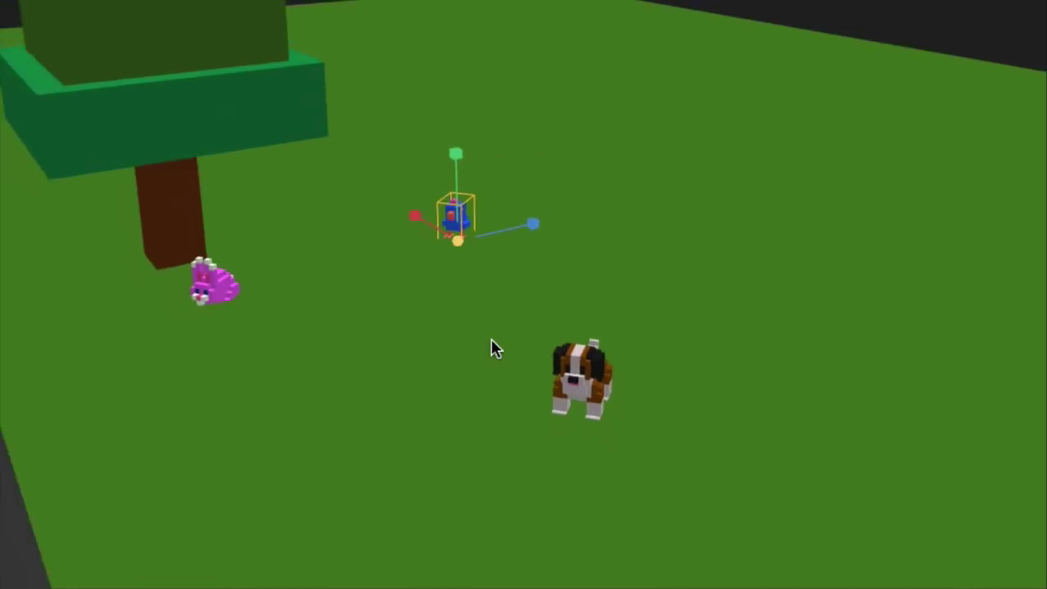
pyautogui.moveTo(398, 297); pyautogui.dragTo(493, 286)
pyautogui.moveTo(493, 296); pyautogui.dragTo(1022, 320, button='middle')
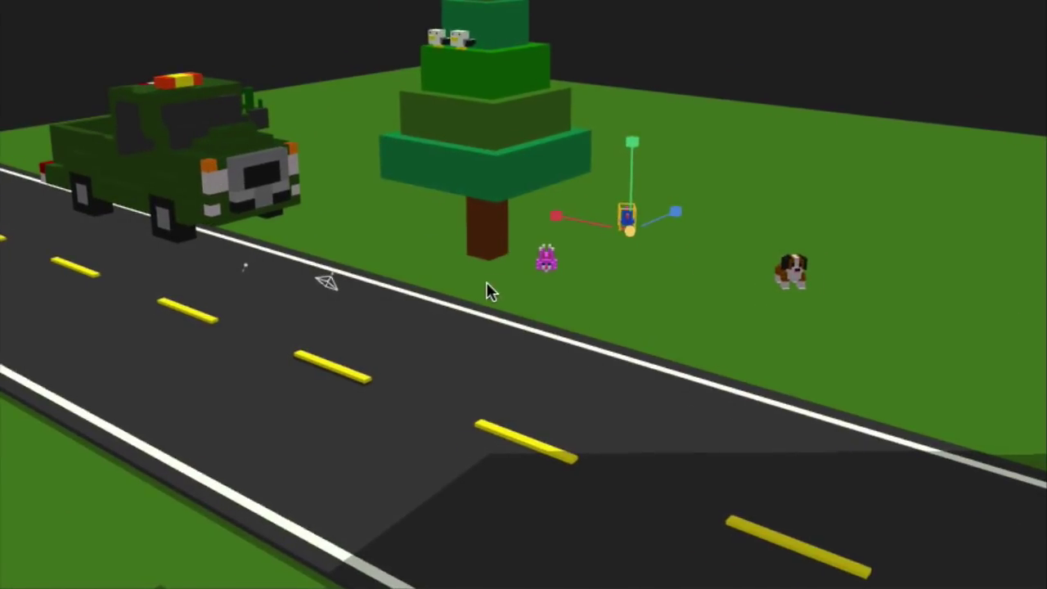
# Add the round leafy tree to the scene and scale it up uniformly to 5.67.
pyautogui.moveTo(486, 290)
pyautogui.mouseDown(button='middle')
pyautogui.moveTo(465, 306)
pyautogui.moveTo(481, 299)
pyautogui.mouseUp(button='middle')
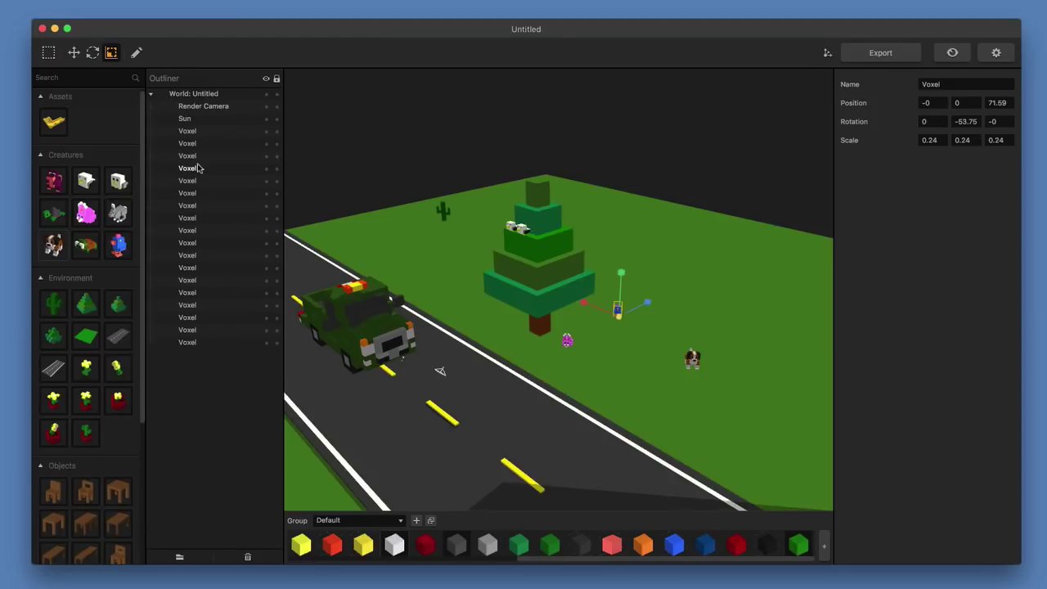
pyautogui.scroll(-1, 82, 250)
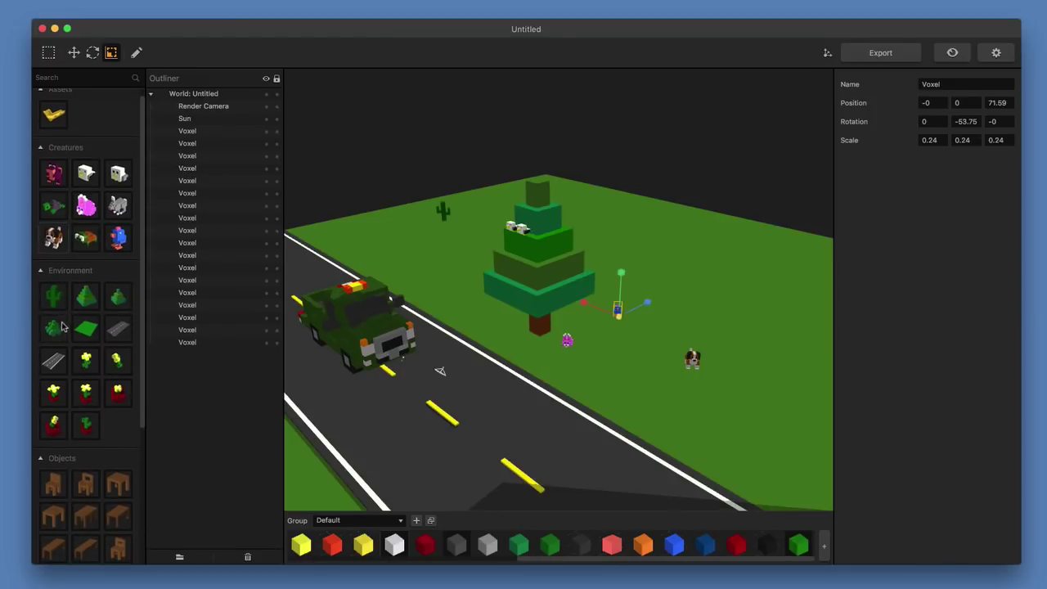
pyautogui.moveTo(63, 327); pyautogui.dragTo(700, 277)
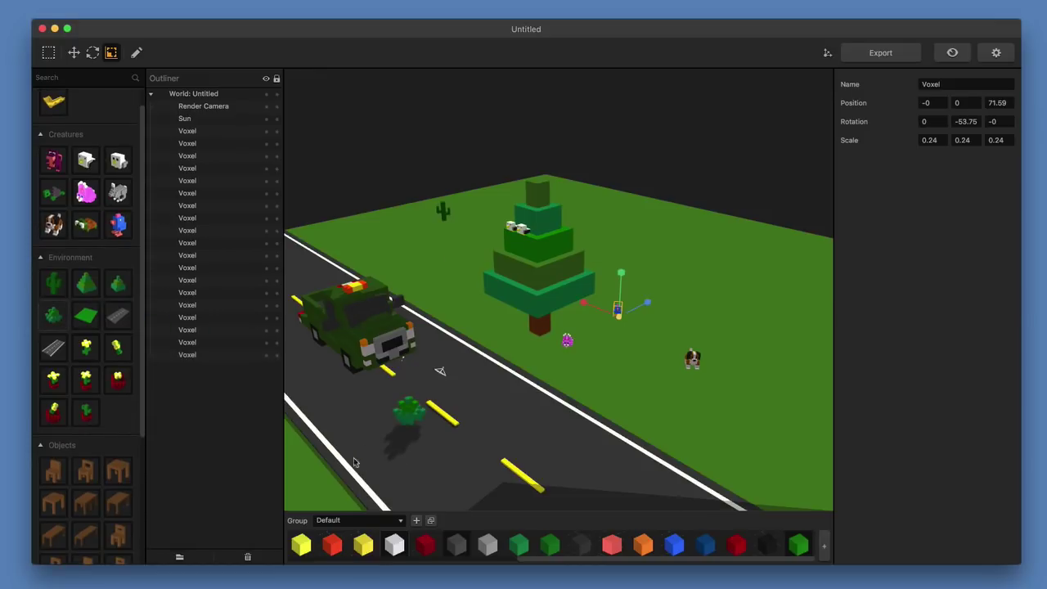
pyautogui.click(412, 420)
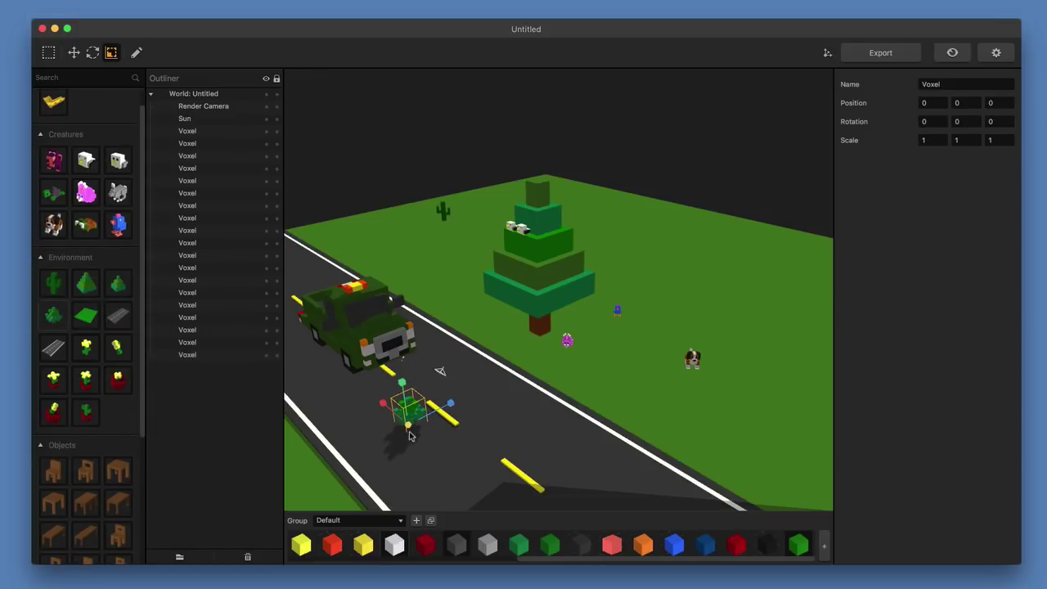
pyautogui.moveTo(409, 429); pyautogui.dragTo(613, 85)
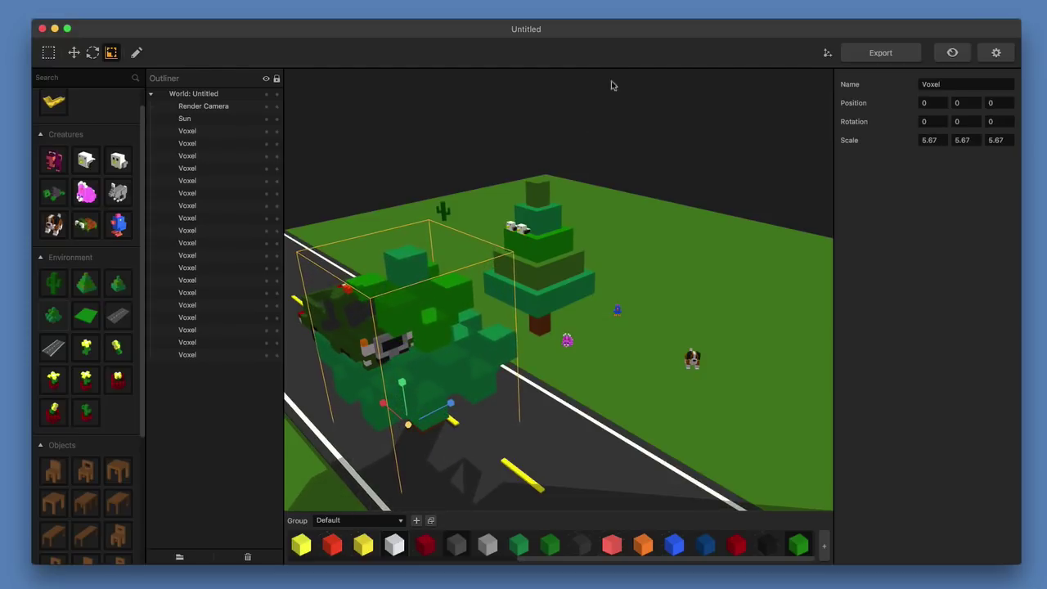
# Move the enlarged leafy tree off the road onto the grass behind the dog, at position -15.04, 0, 74.84.
pyautogui.click(77, 53)
pyautogui.moveTo(509, 399); pyautogui.dragTo(694, 354)
pyautogui.moveTo(620, 300); pyautogui.dragTo(698, 314)
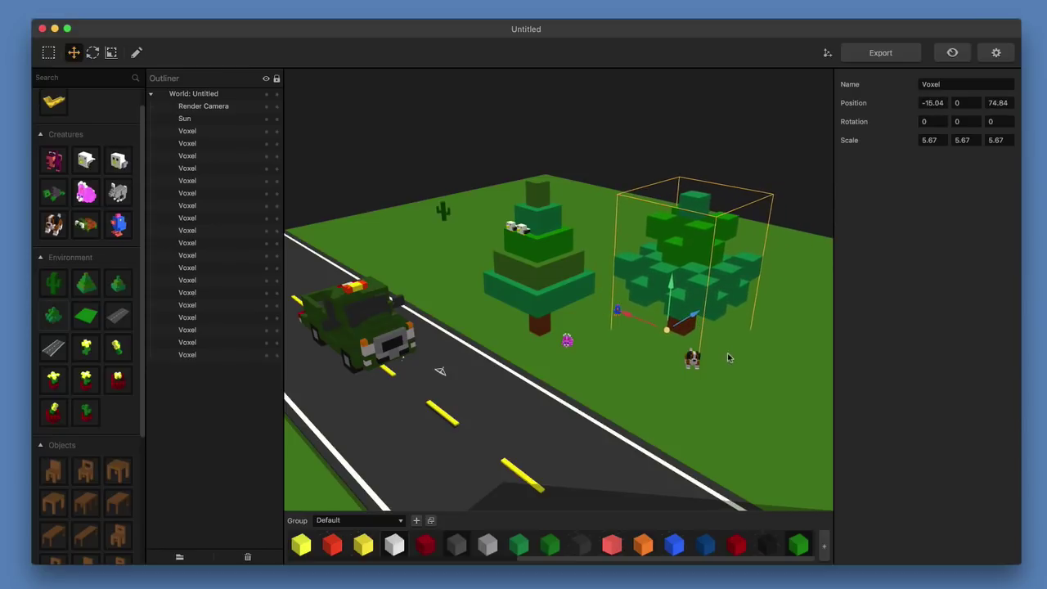
# Add the grey rabbit and move it from the road onto the roadside grass before the pine tree.
pyautogui.moveTo(730, 357); pyautogui.dragTo(710, 328, button='middle')
pyautogui.moveTo(710, 328); pyautogui.dragTo(671, 402, button='right')
pyautogui.scroll(-8, 686, 402)
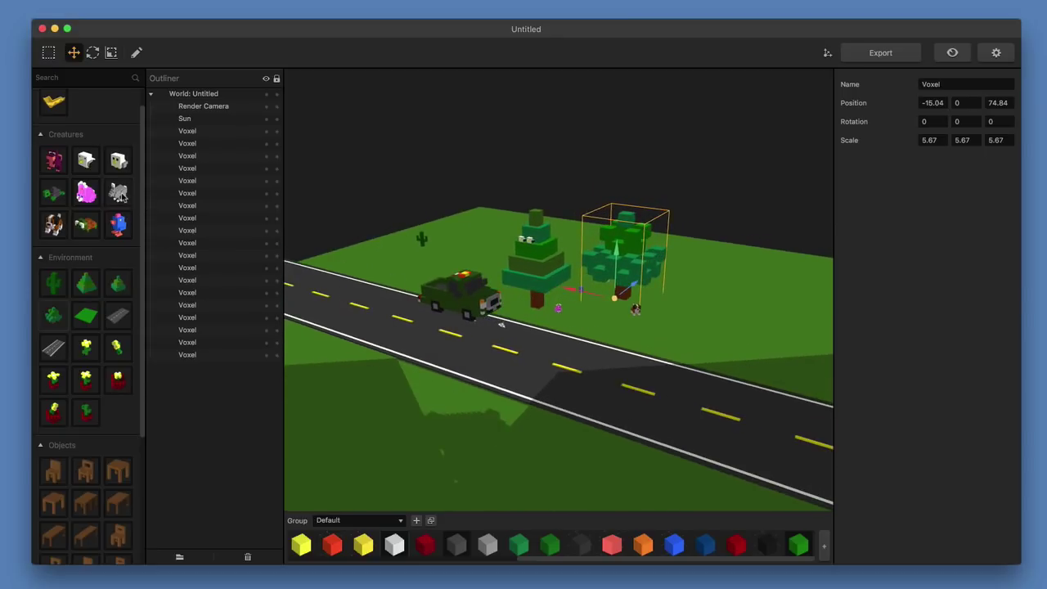
pyautogui.moveTo(119, 192); pyautogui.dragTo(679, 323)
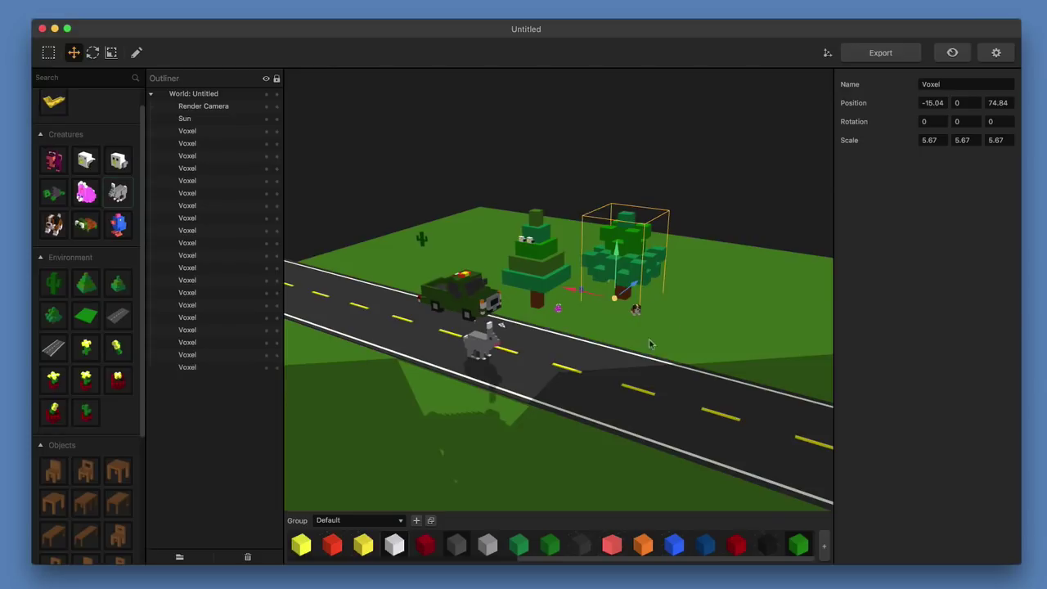
pyautogui.moveTo(516, 350); pyautogui.dragTo(466, 353, button='right')
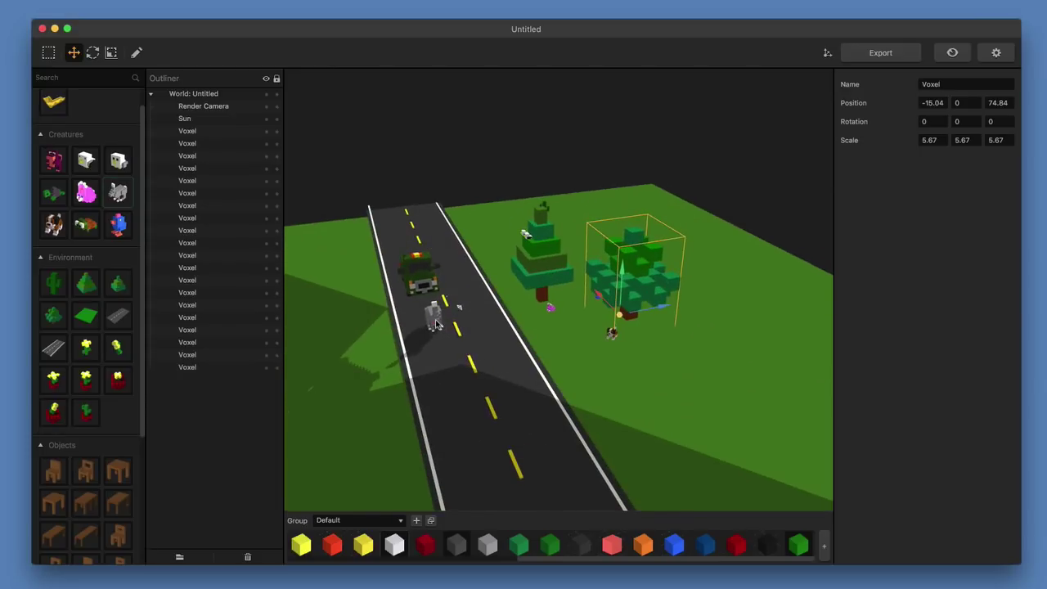
pyautogui.click(438, 325)
pyautogui.moveTo(481, 327); pyautogui.dragTo(485, 249)
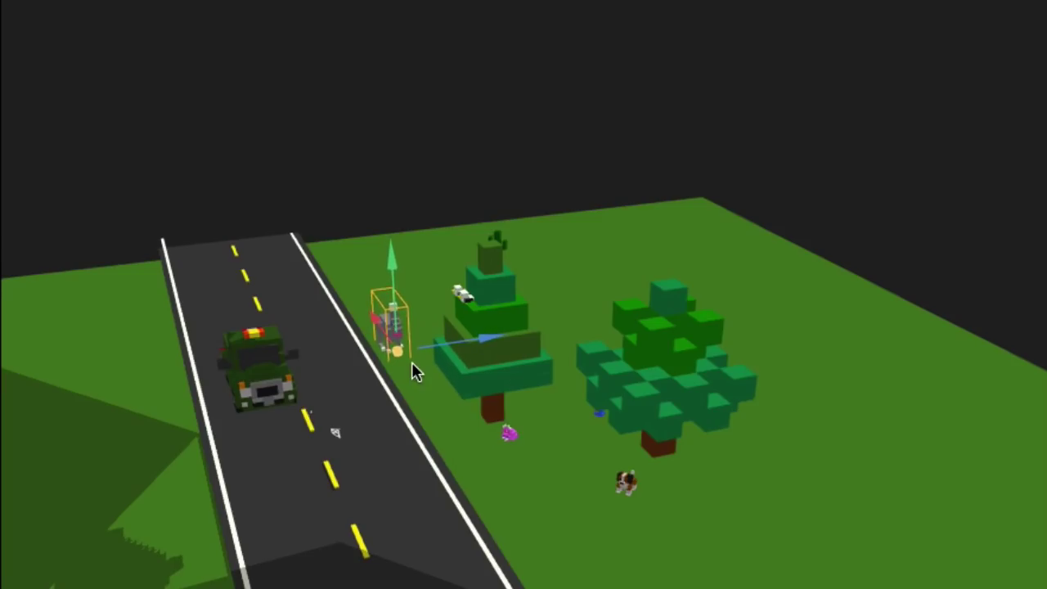
# Scale the grey rabbit down uniformly to about half its size.
pyautogui.scroll(6, 409, 362)
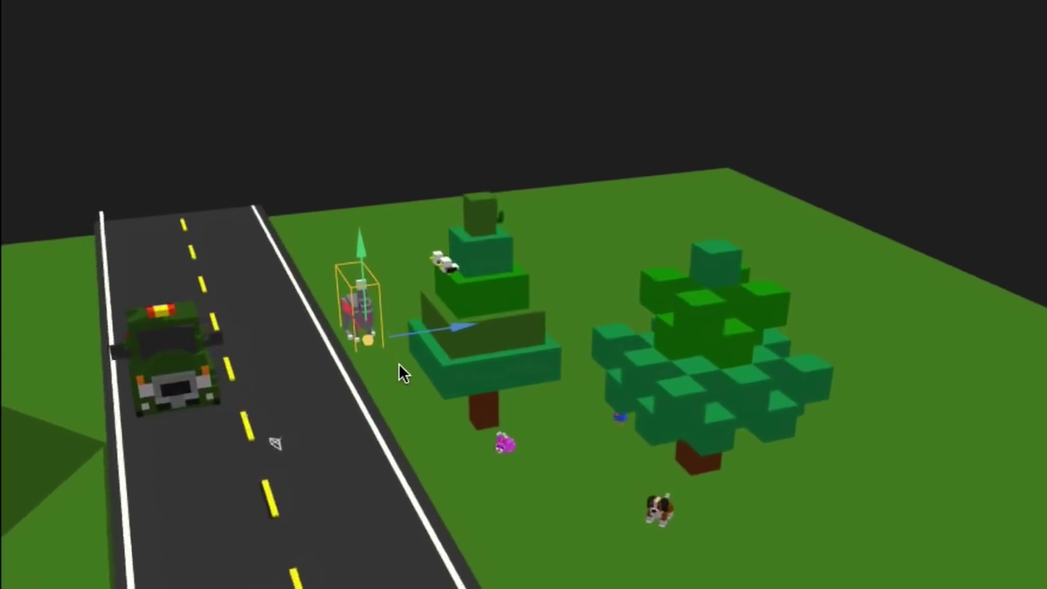
pyautogui.moveTo(377, 364); pyautogui.dragTo(451, 372, button='middle')
pyautogui.moveTo(451, 375); pyautogui.dragTo(116, 242, button='right')
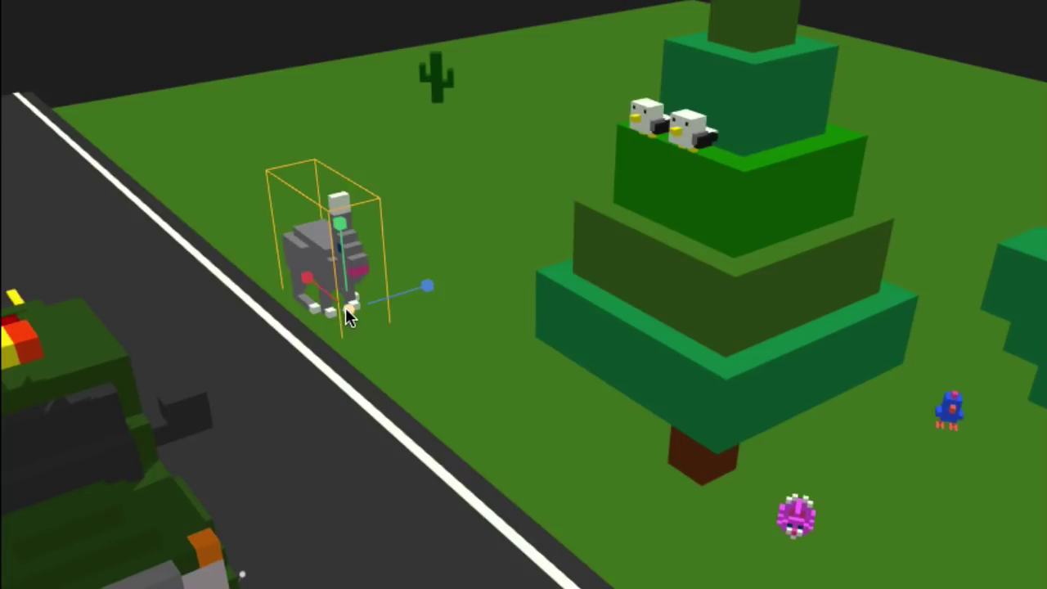
pyautogui.moveTo(345, 307); pyautogui.dragTo(530, 579)
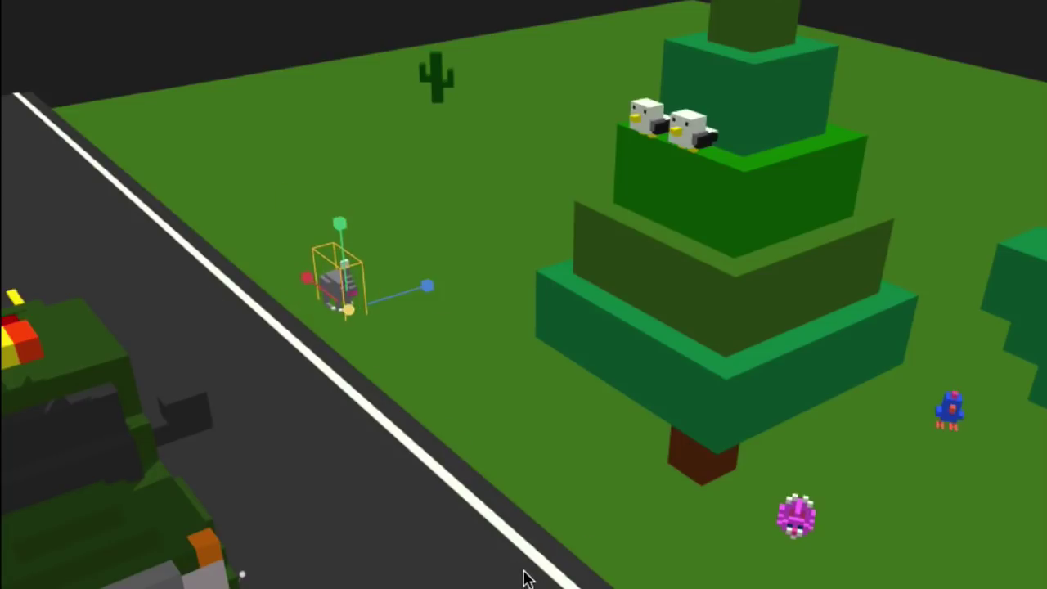
pyautogui.scroll(-10, 524, 577)
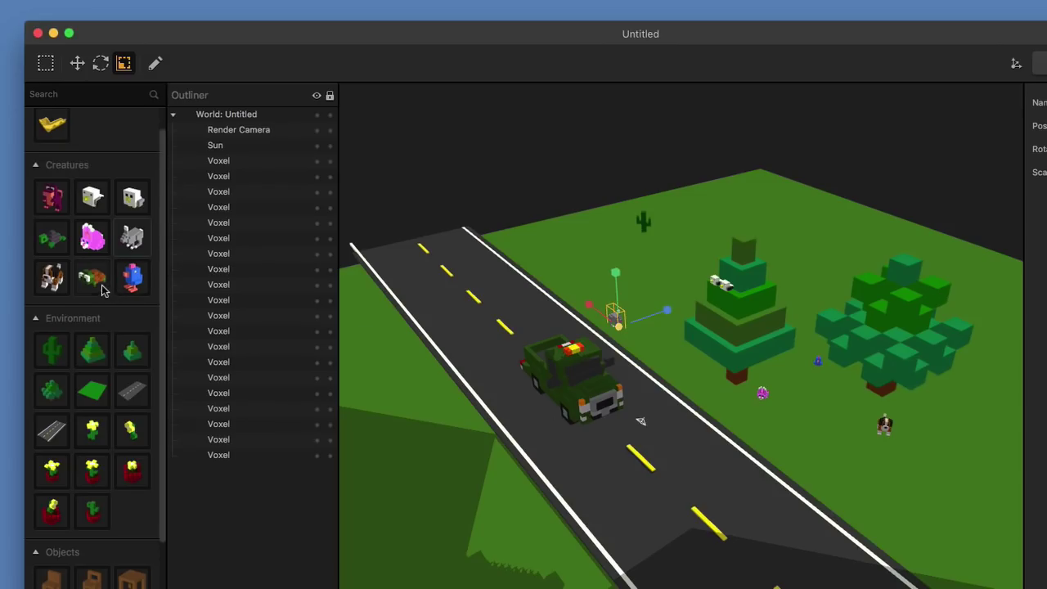
# Add the brown-and-green turtle and move it onto the grass between the pink rabbit and the blue bird.
pyautogui.moveTo(91, 280); pyautogui.dragTo(235, 347)
pyautogui.moveTo(753, 453); pyautogui.dragTo(644, 469)
pyautogui.click(612, 464)
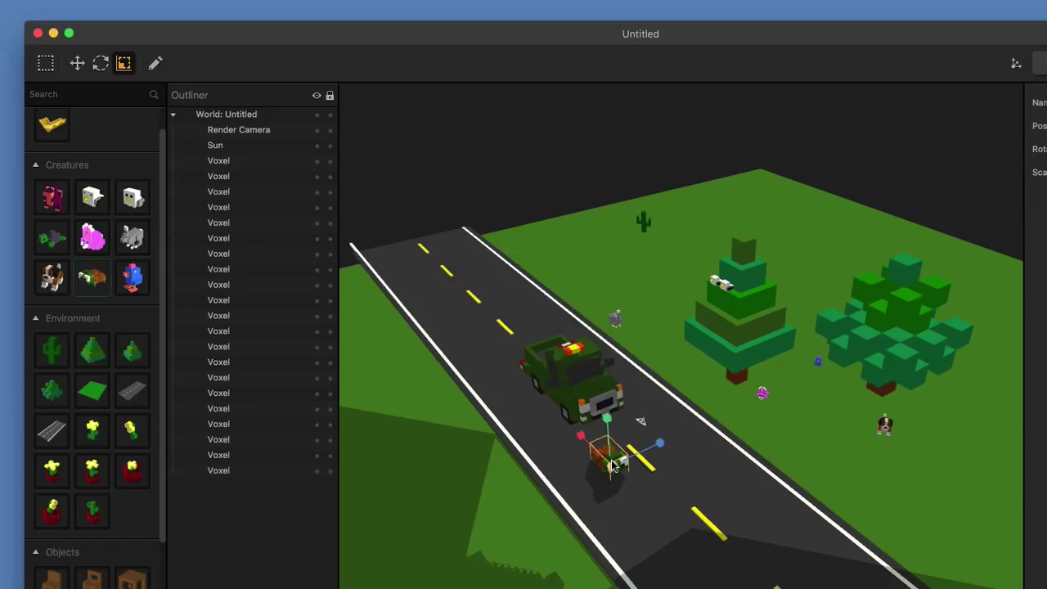
pyautogui.click(77, 63)
pyautogui.moveTo(661, 449); pyautogui.dragTo(833, 390)
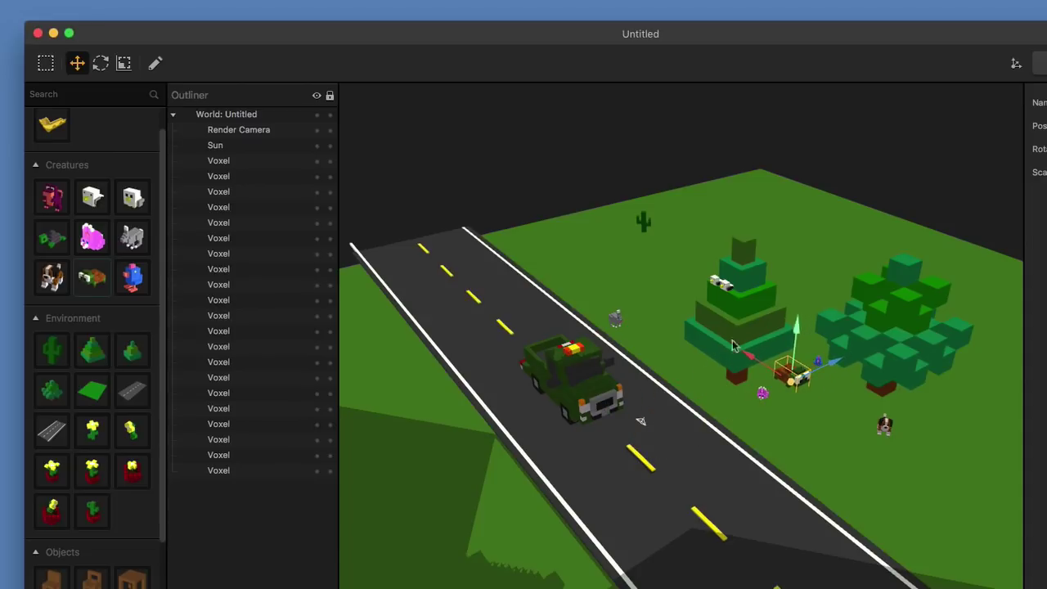
# Turn the turtle about the vertical axis to -37.28 degrees so it faces the road.
pyautogui.scroll(10, 809, 413)
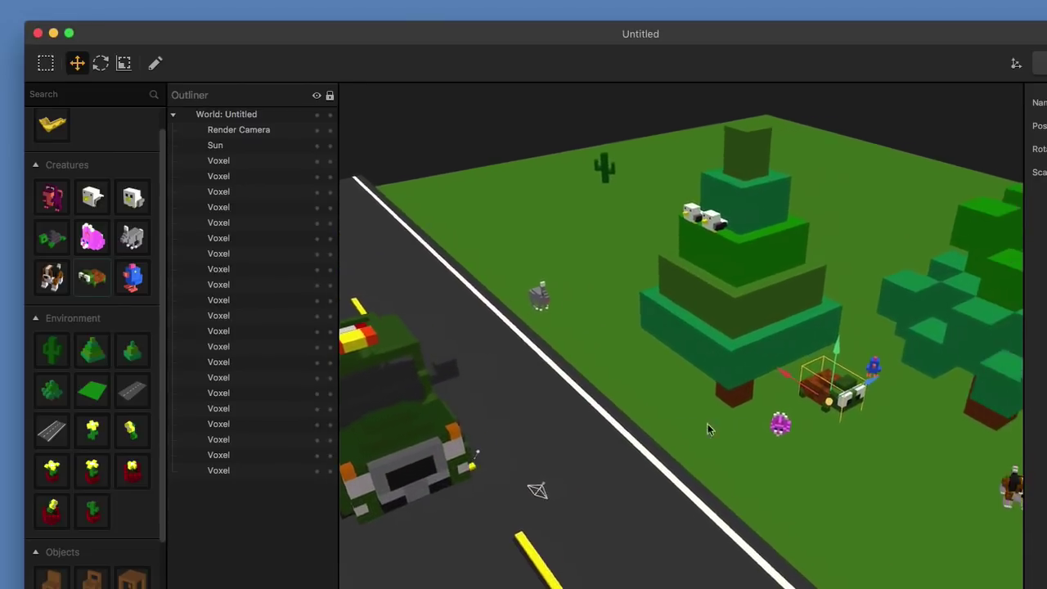
pyautogui.scroll(10, 708, 429)
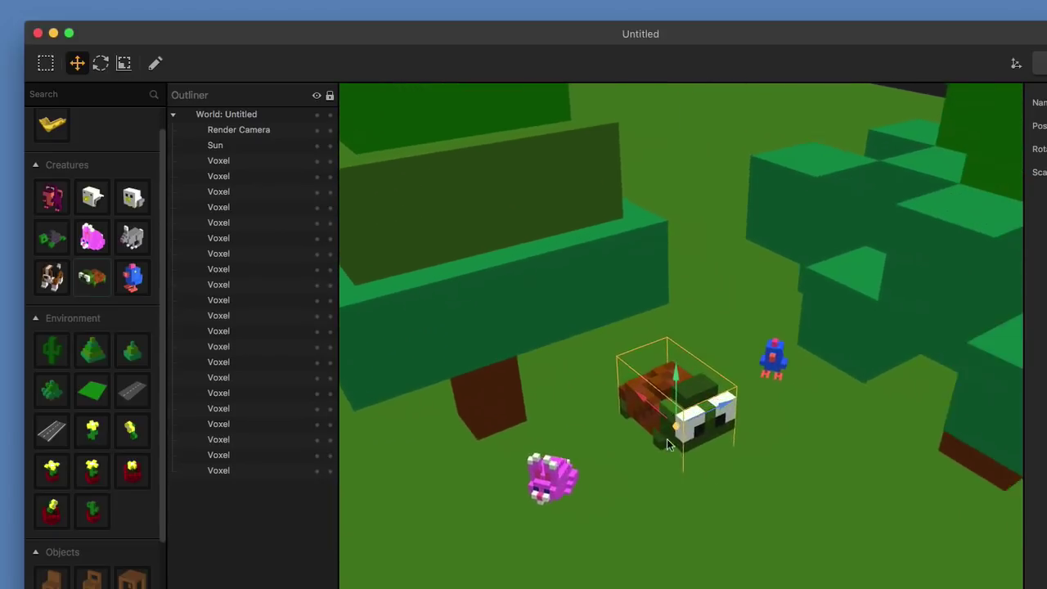
pyautogui.moveTo(668, 441); pyautogui.dragTo(662, 437, button='middle')
pyautogui.click(100, 63)
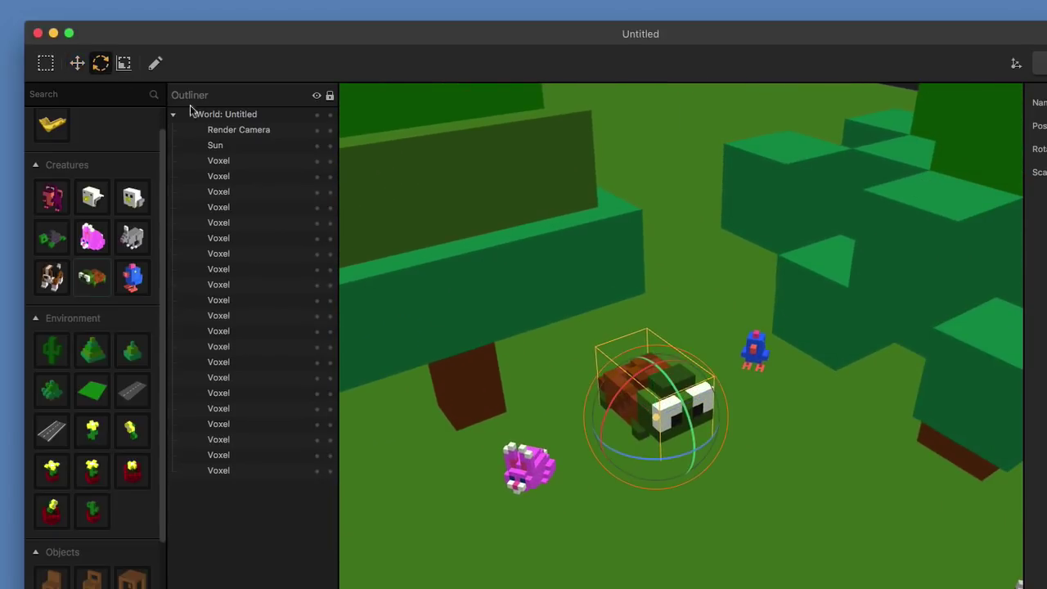
pyautogui.moveTo(703, 449); pyautogui.dragTo(670, 466)
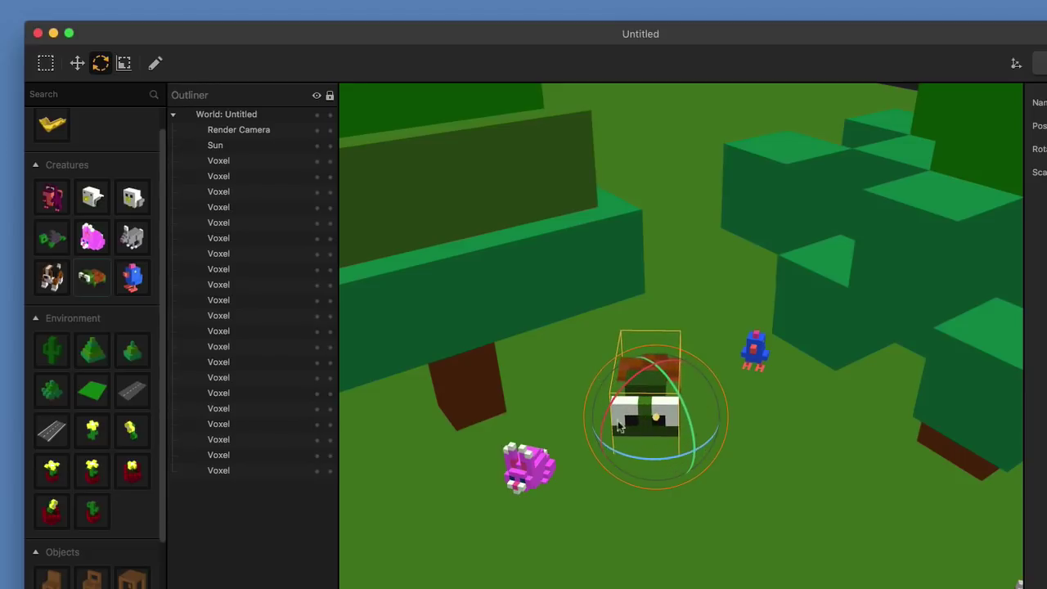
# Move the turtle along the grass past the pine tree and grey rabbit, towards the cactus, to position 84.39, 0, 60.23.
pyautogui.click(78, 64)
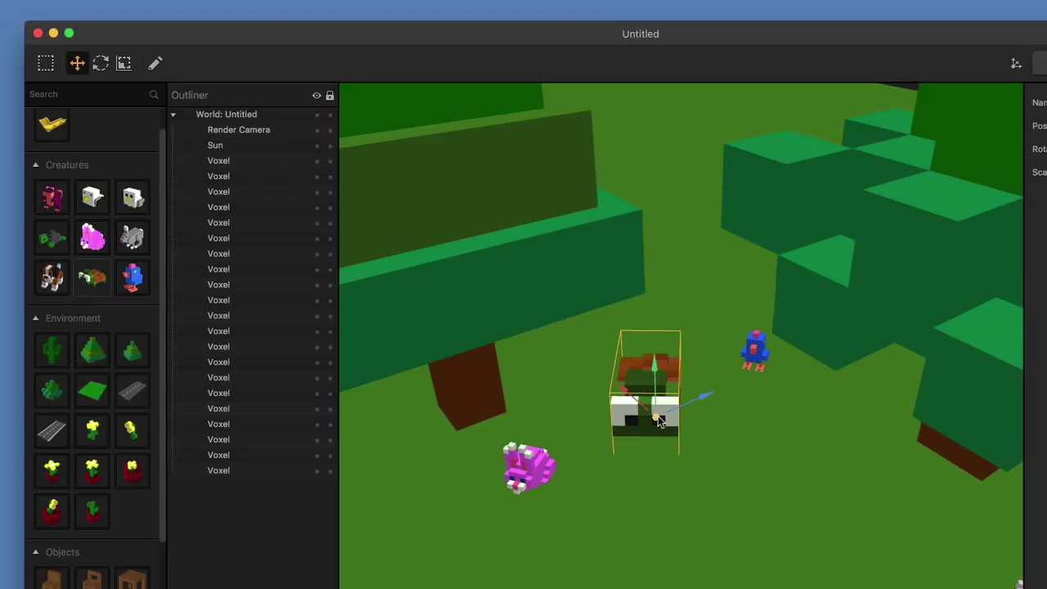
pyautogui.moveTo(632, 394); pyautogui.dragTo(742, 508)
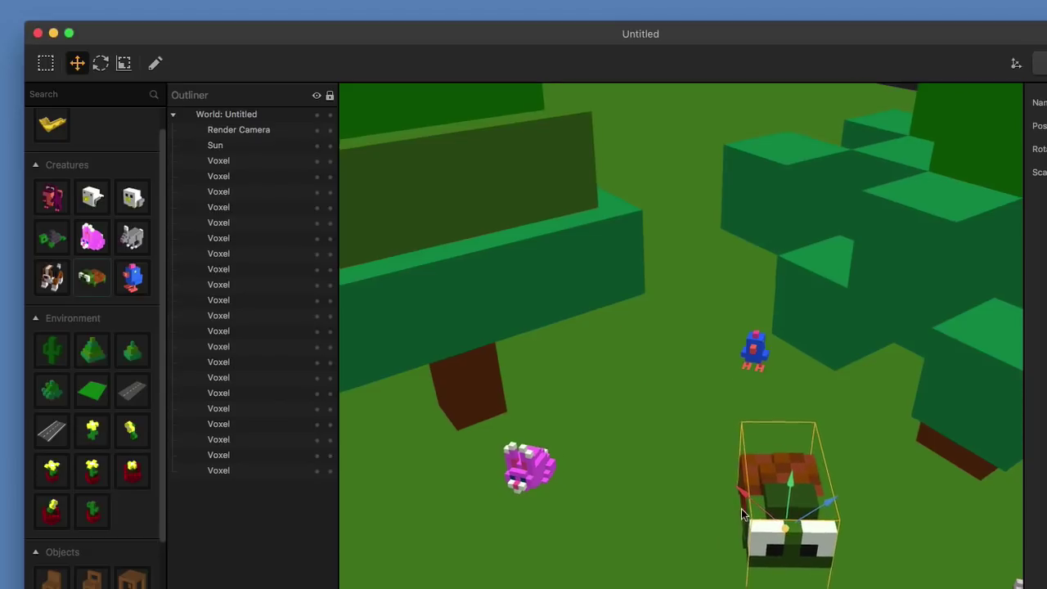
pyautogui.scroll(-5, 742, 507)
pyautogui.scroll(-6, 741, 508)
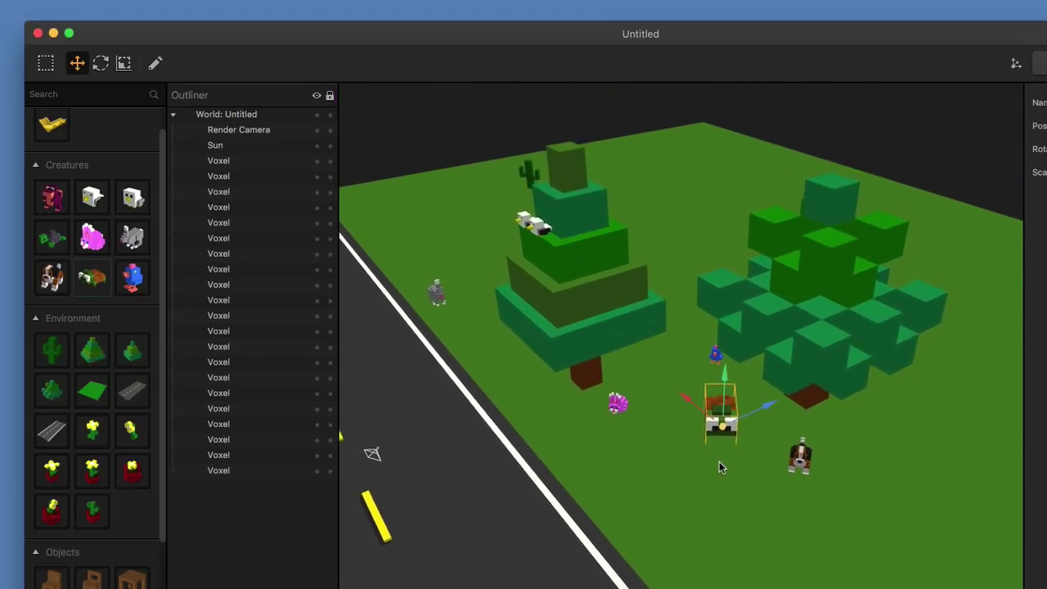
pyautogui.moveTo(719, 446); pyautogui.dragTo(461, 261)
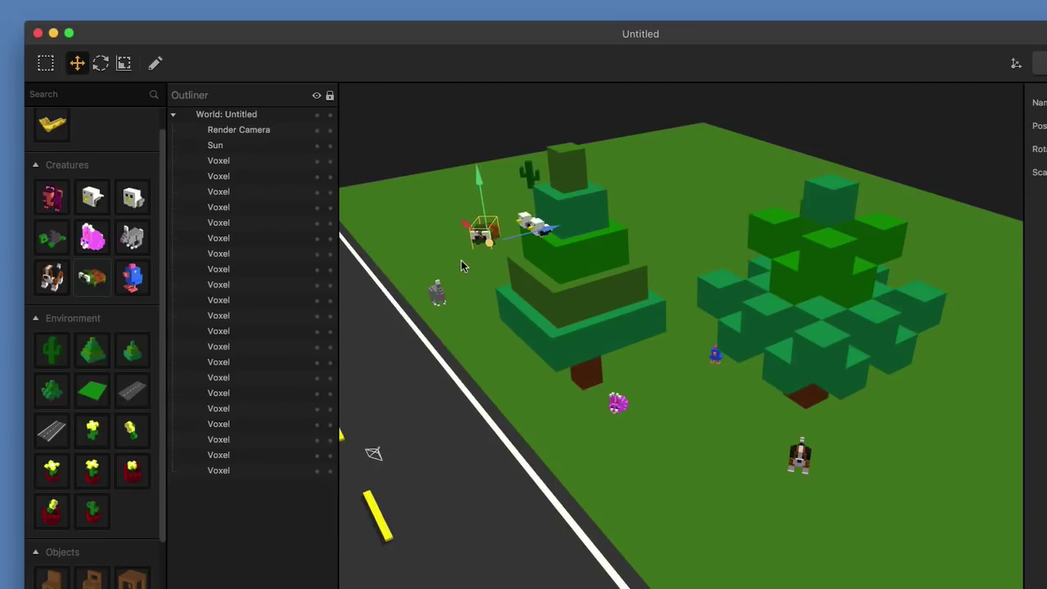
pyautogui.moveTo(469, 256); pyautogui.dragTo(633, 296, button='middle')
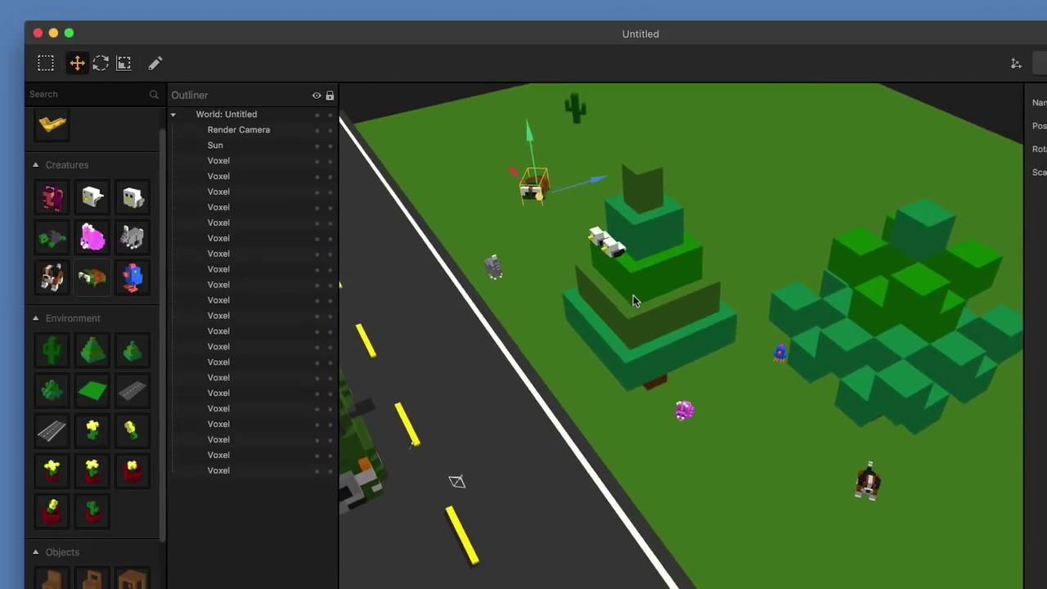
# Add a second cactus and move it onto the grass behind the turtle, at position 108.28, 0, 60.47.
pyautogui.click(54, 360)
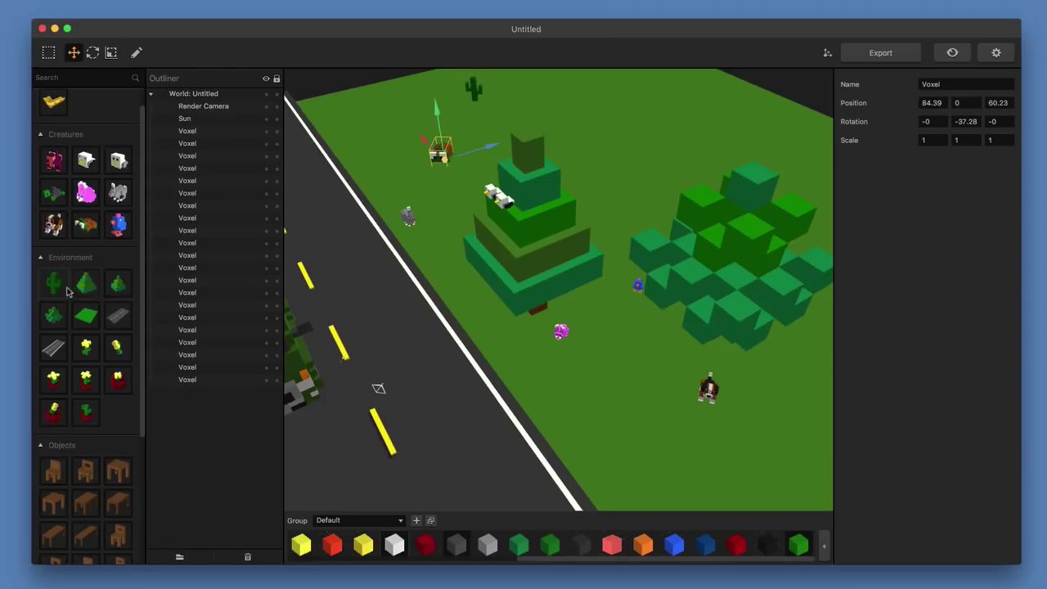
pyautogui.moveTo(249, 390); pyautogui.dragTo(609, 327)
pyautogui.click(338, 438)
pyautogui.moveTo(566, 282); pyautogui.dragTo(376, 106)
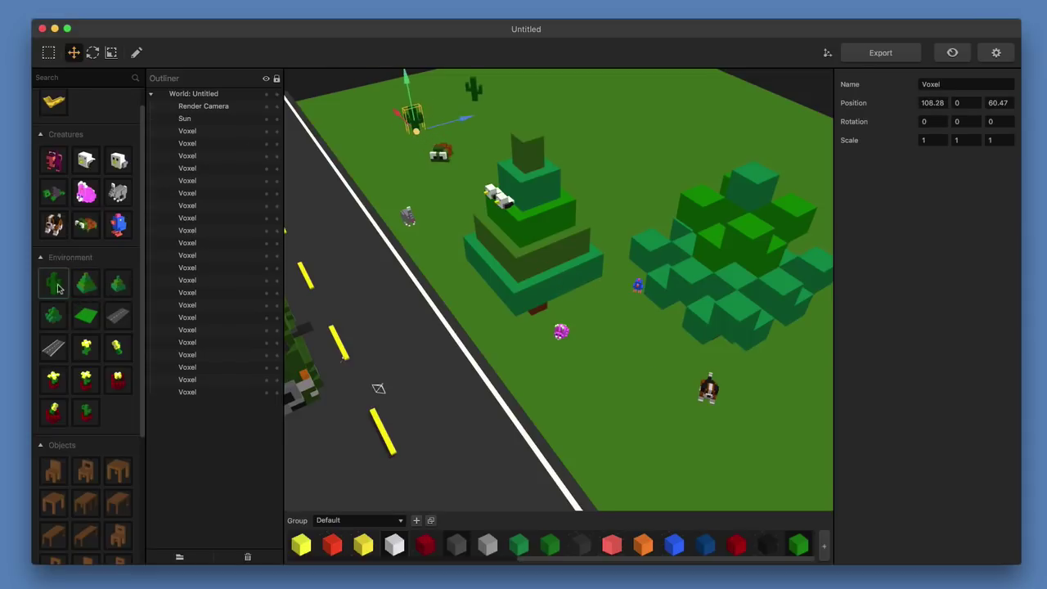
# Add a third cactus, move it between the other two cacti and turn it about the vertical axis.
pyautogui.moveTo(59, 288); pyautogui.dragTo(666, 312)
pyautogui.click(334, 424)
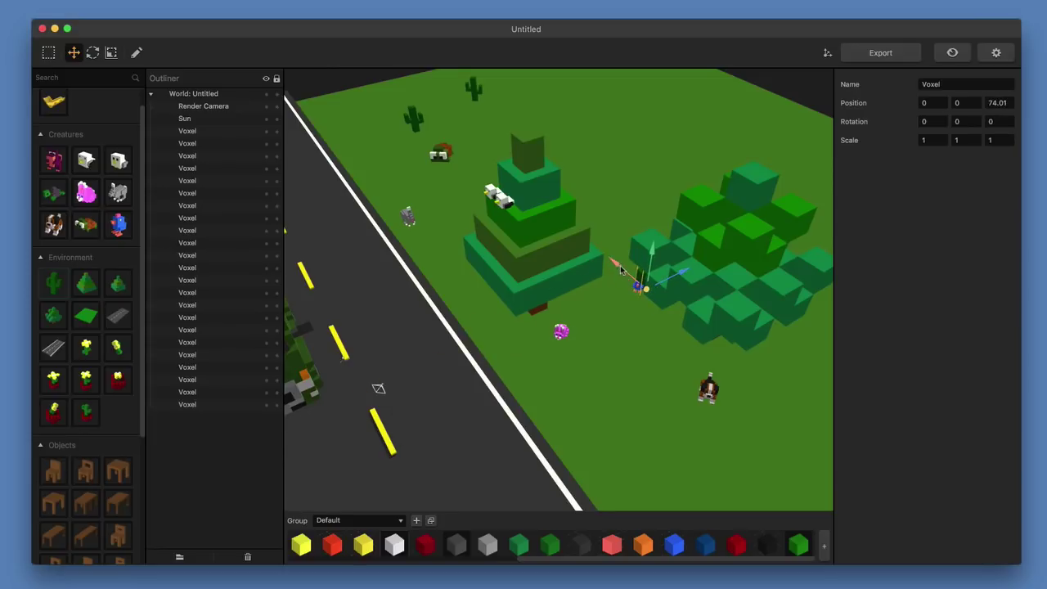
pyautogui.moveTo(621, 270); pyautogui.dragTo(407, 120)
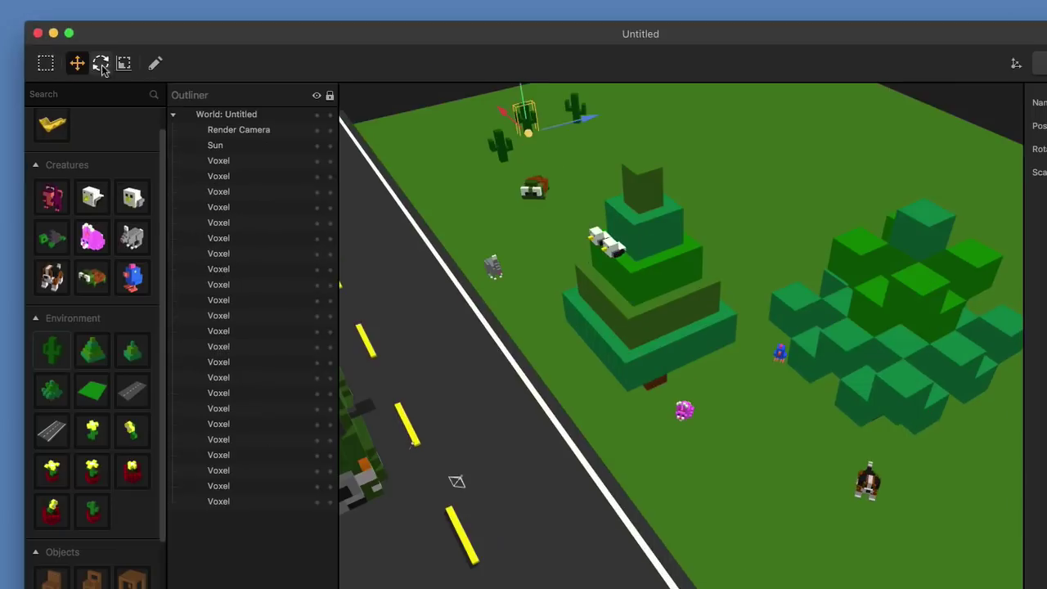
pyautogui.press('e')
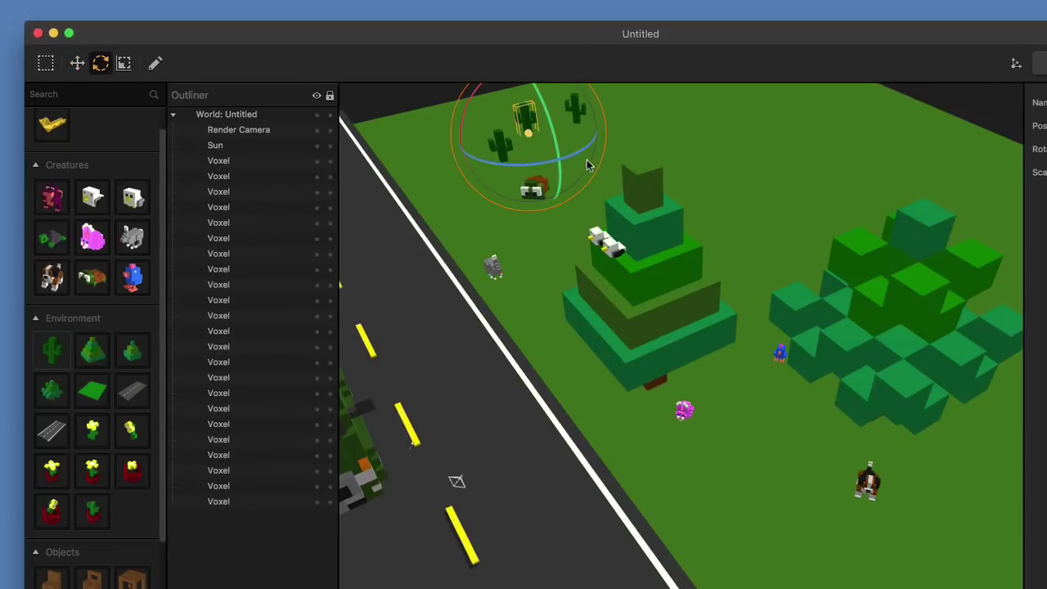
pyautogui.moveTo(576, 155); pyautogui.dragTo(535, 169)
# Add another broad leafy tree in front of the truck and scale it up uniformly to 6.61.
pyautogui.scroll(-2, 564, 282)
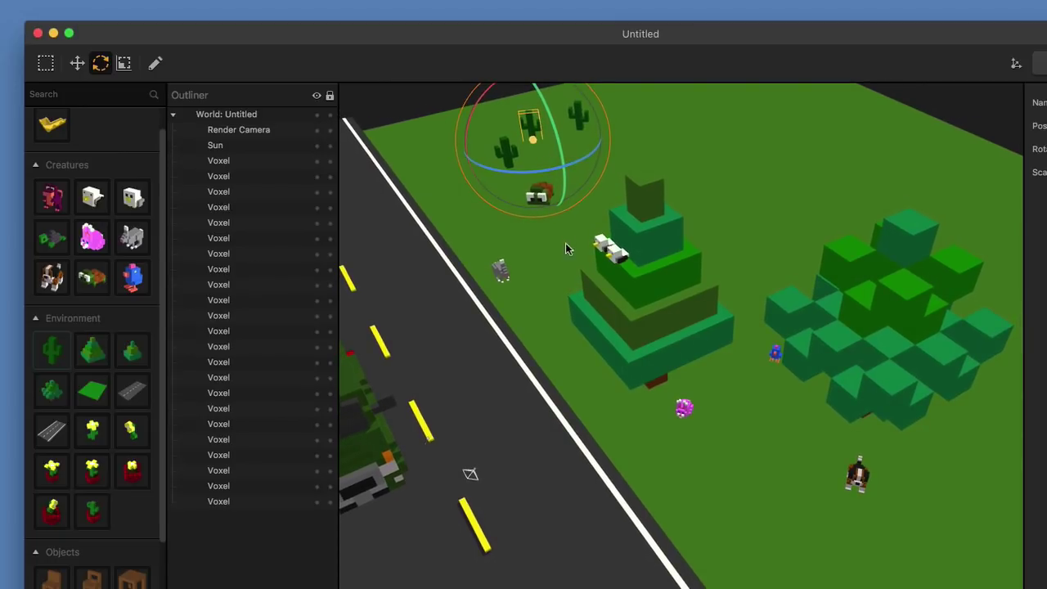
pyautogui.scroll(-3, 513, 311)
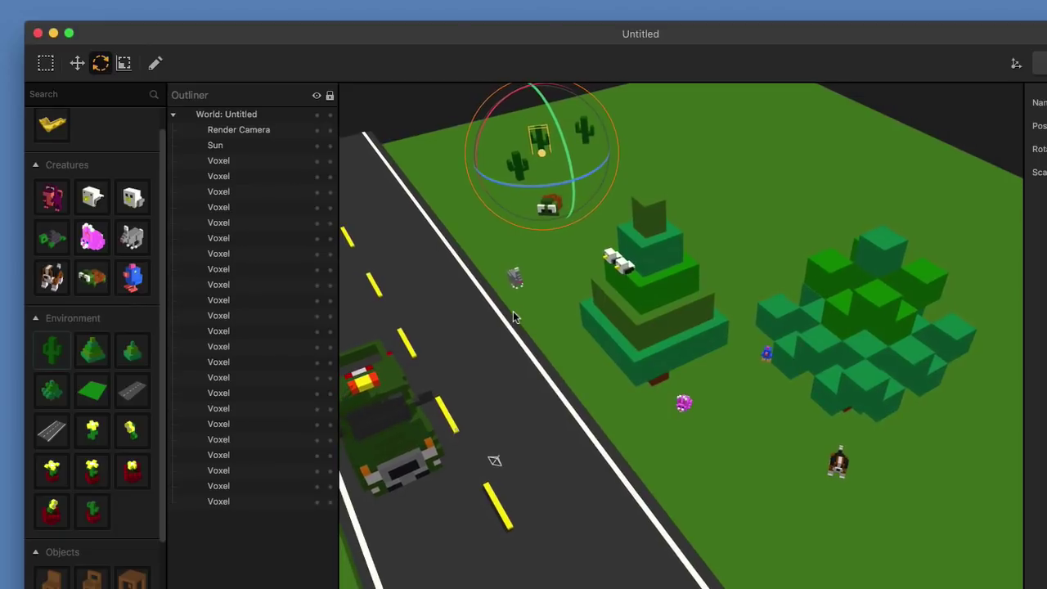
pyautogui.scroll(5, 773, 471)
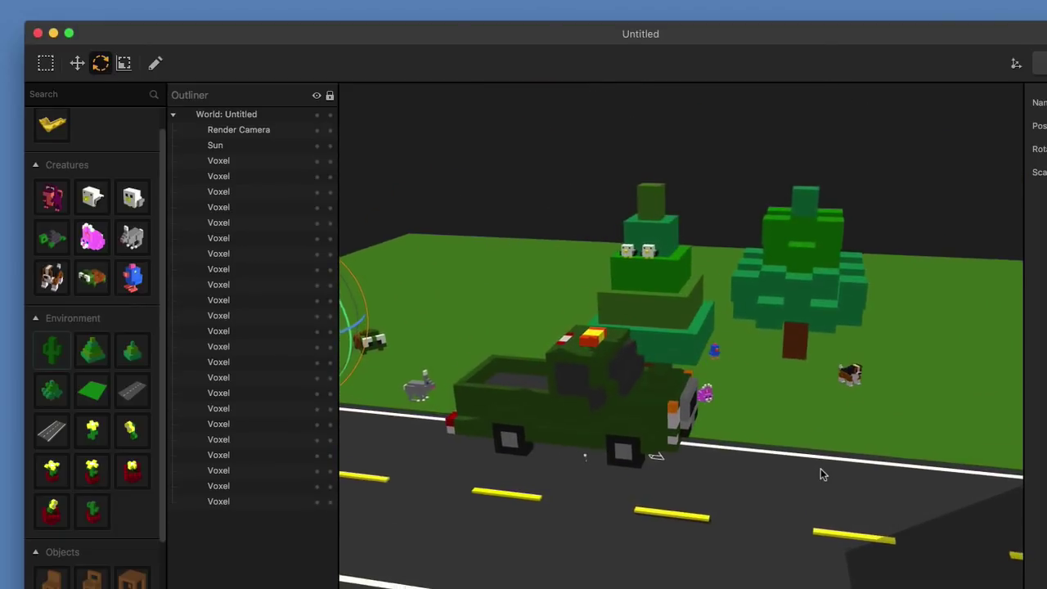
pyautogui.moveTo(812, 469); pyautogui.dragTo(752, 501, button='middle')
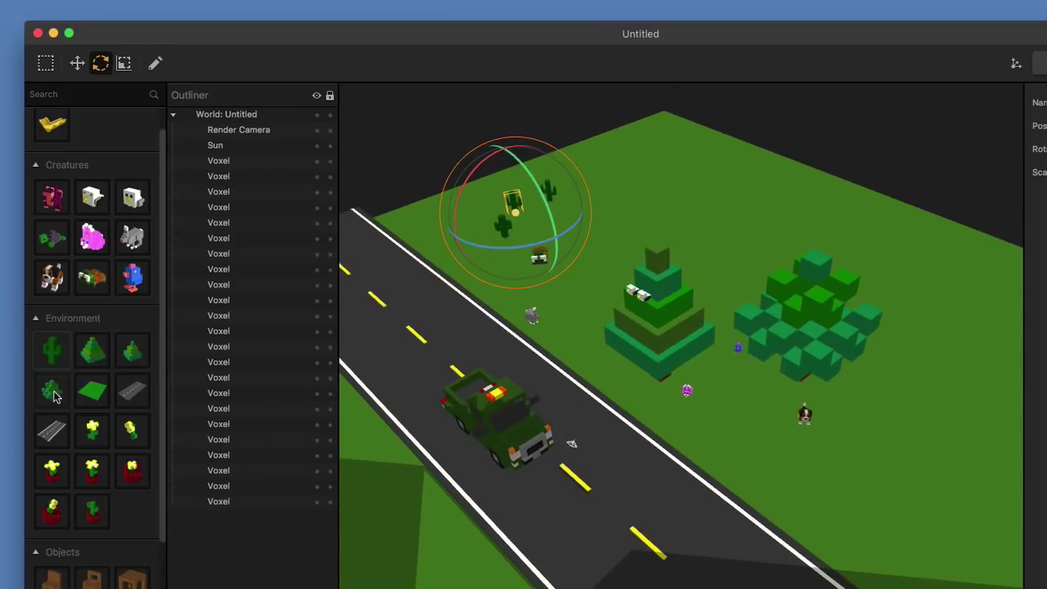
pyautogui.moveTo(53, 395); pyautogui.dragTo(627, 498)
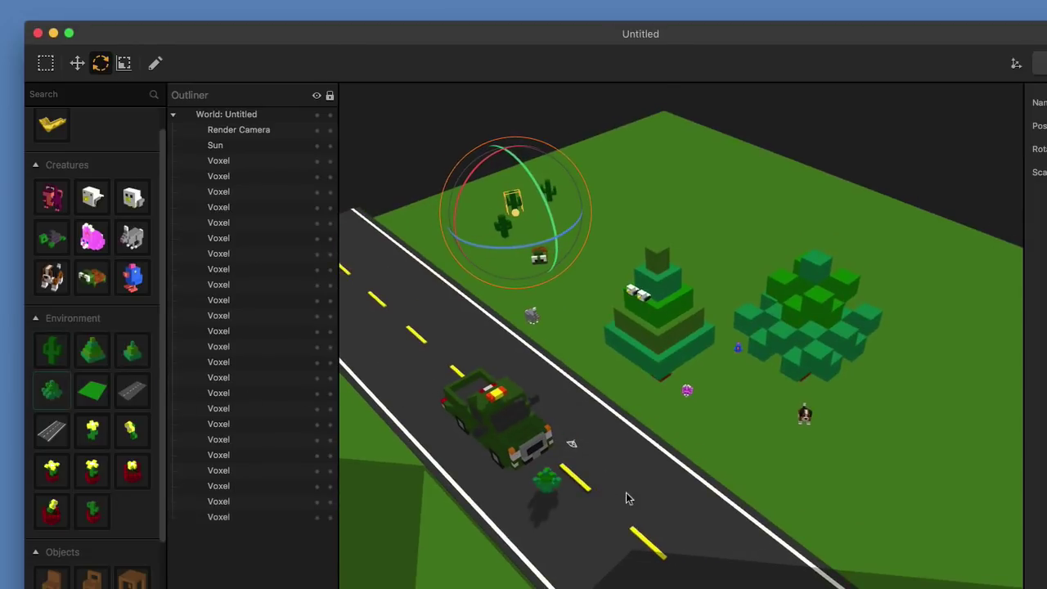
pyautogui.click(550, 486)
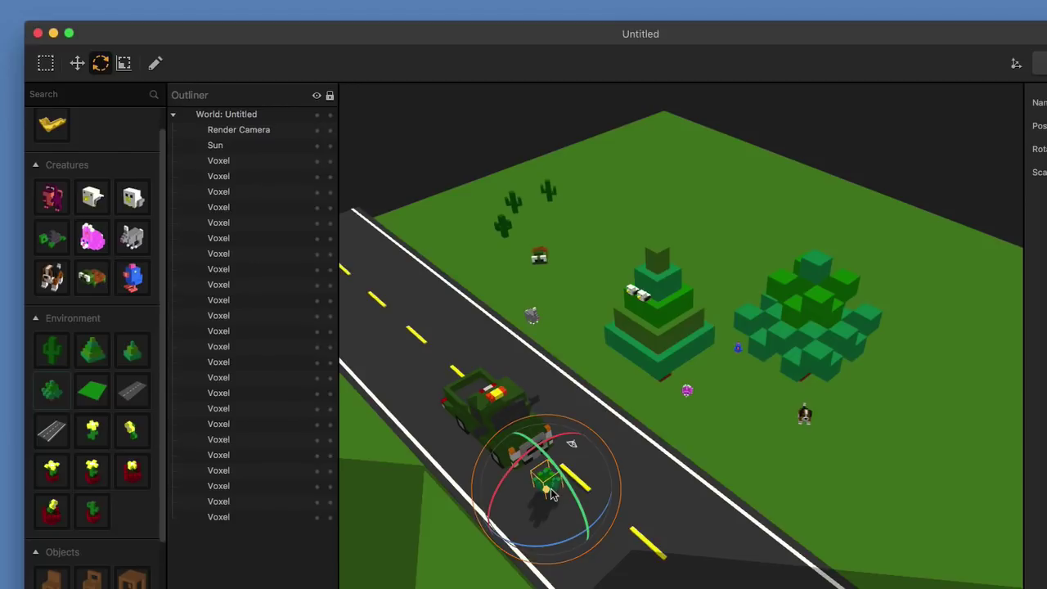
pyautogui.click(123, 63)
pyautogui.moveTo(547, 489); pyautogui.dragTo(696, 222)
pyautogui.moveTo(692, 409); pyautogui.dragTo(648, 359, button='middle')
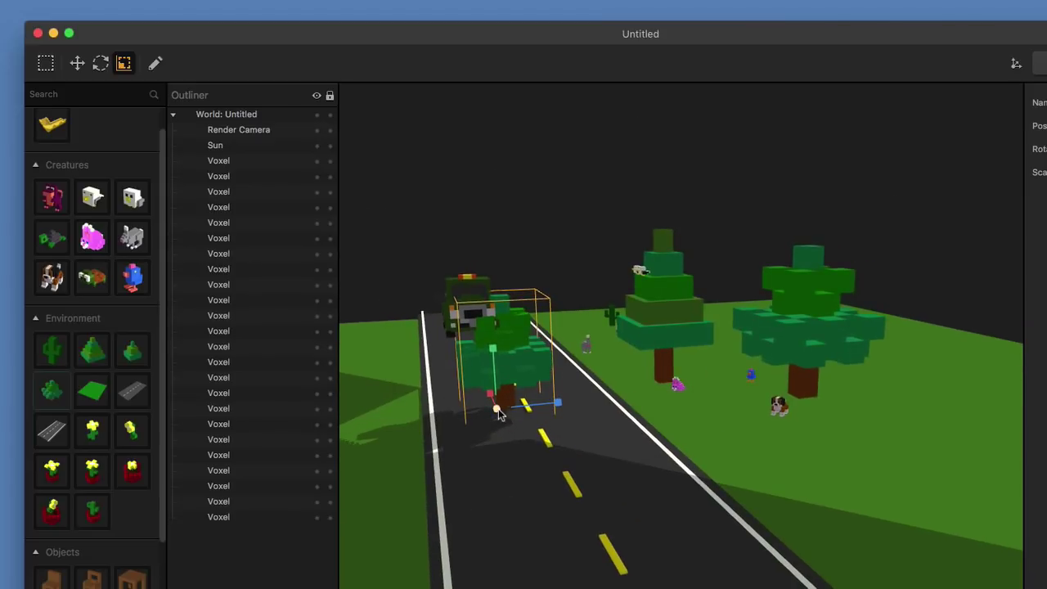
pyautogui.moveTo(499, 415); pyautogui.dragTo(550, 371)
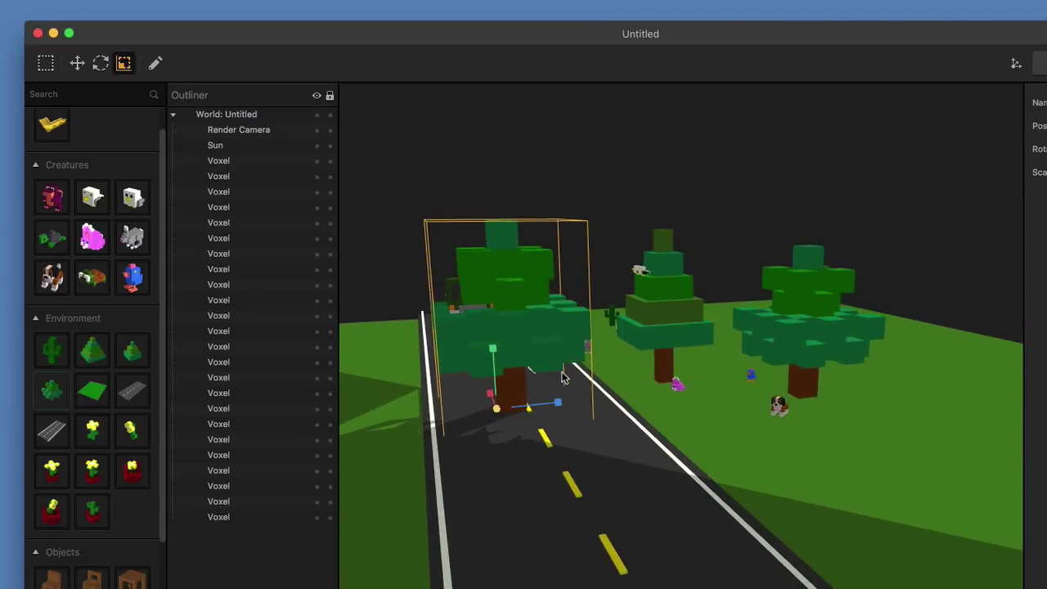
pyautogui.moveTo(563, 377); pyautogui.dragTo(587, 430, button='middle')
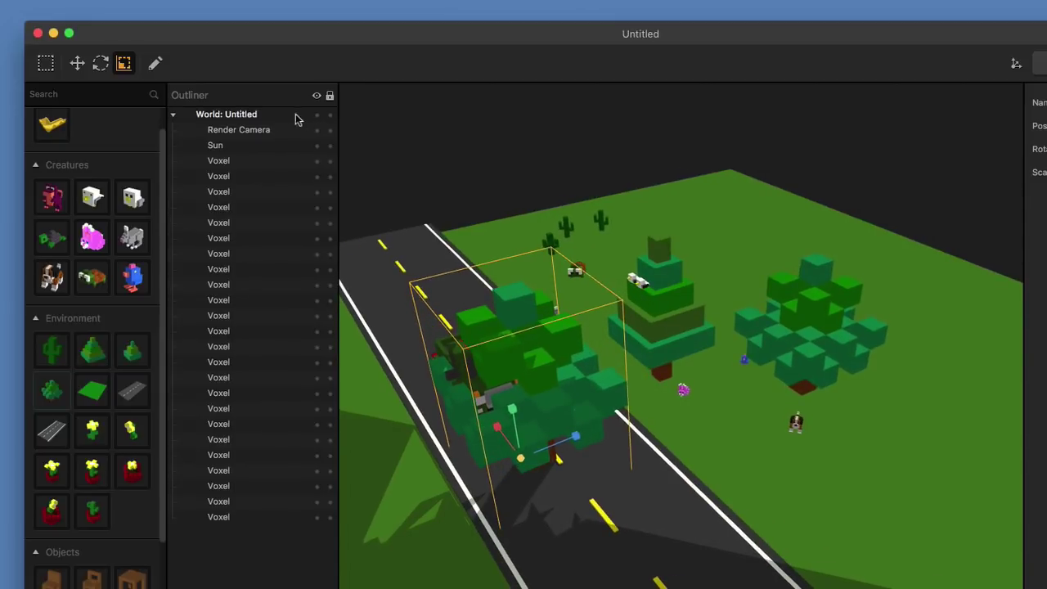
# Move the enlarged leafy tree onto the grass behind the pine tree, at position 52.38, 0, 96.79.
pyautogui.click(76, 63)
pyautogui.moveTo(582, 444); pyautogui.dragTo(685, 268)
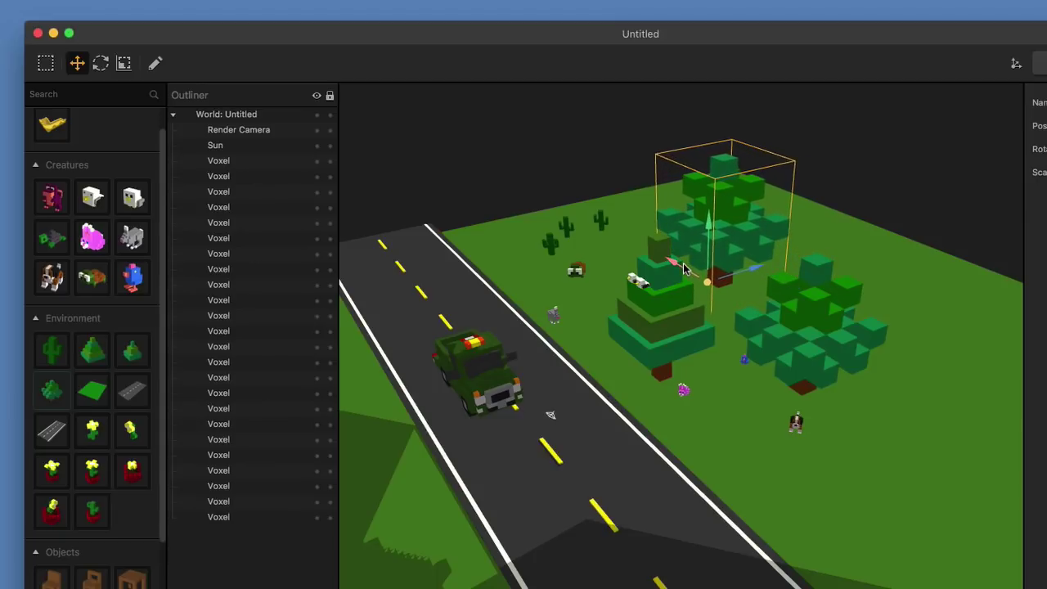
pyautogui.moveTo(754, 418); pyautogui.dragTo(789, 414, button='middle')
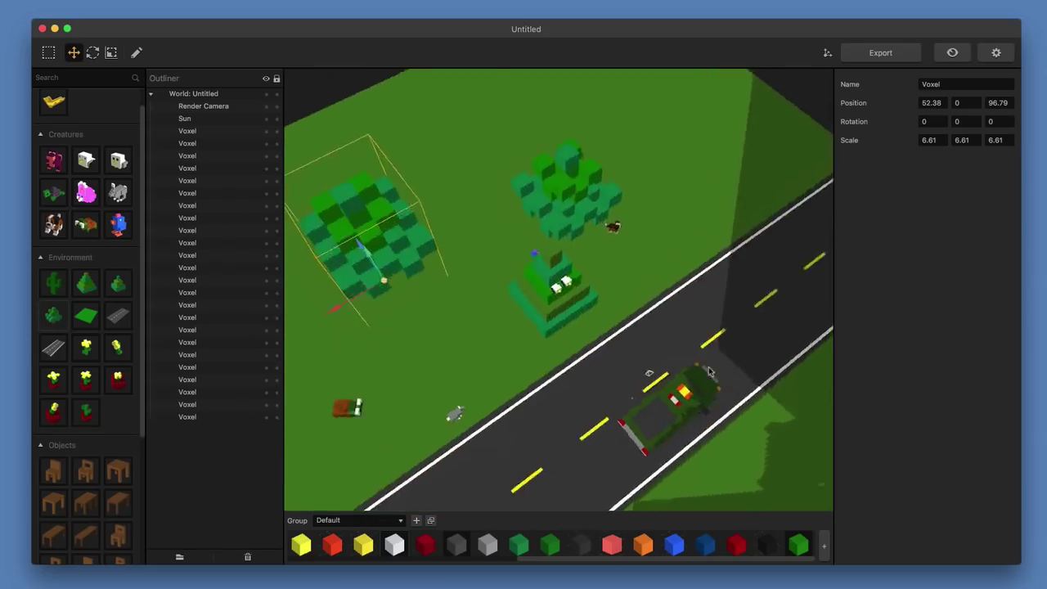
pyautogui.moveTo(646, 332); pyautogui.dragTo(636, 341, button='middle')
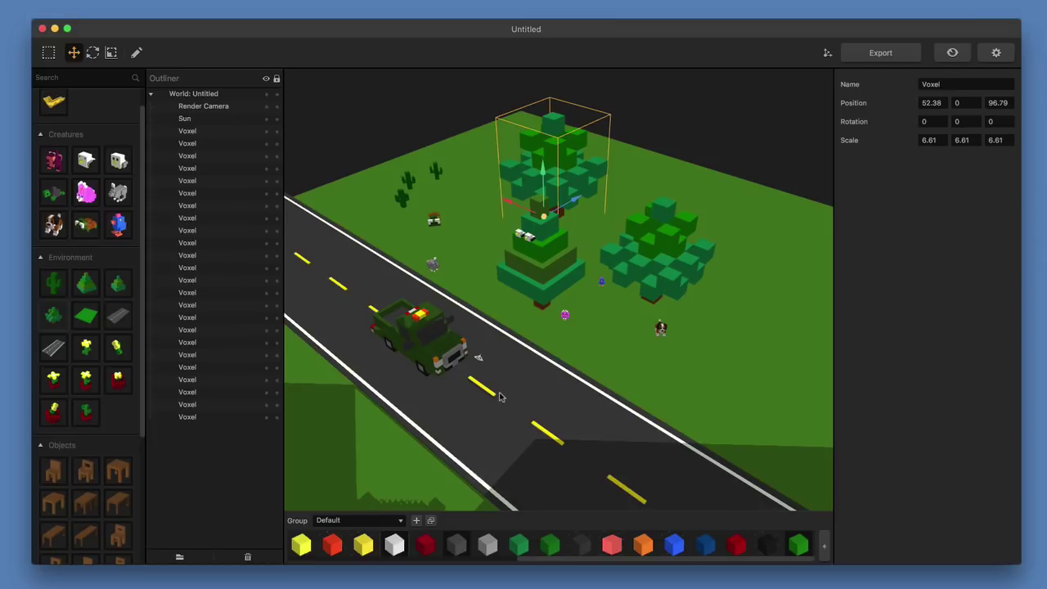
# Set the truck's vertical scale to 1 and its vertical position to 0, and deselect it.
pyautogui.click(436, 360)
pyautogui.moveTo(452, 364); pyautogui.dragTo(517, 358, button='middle')
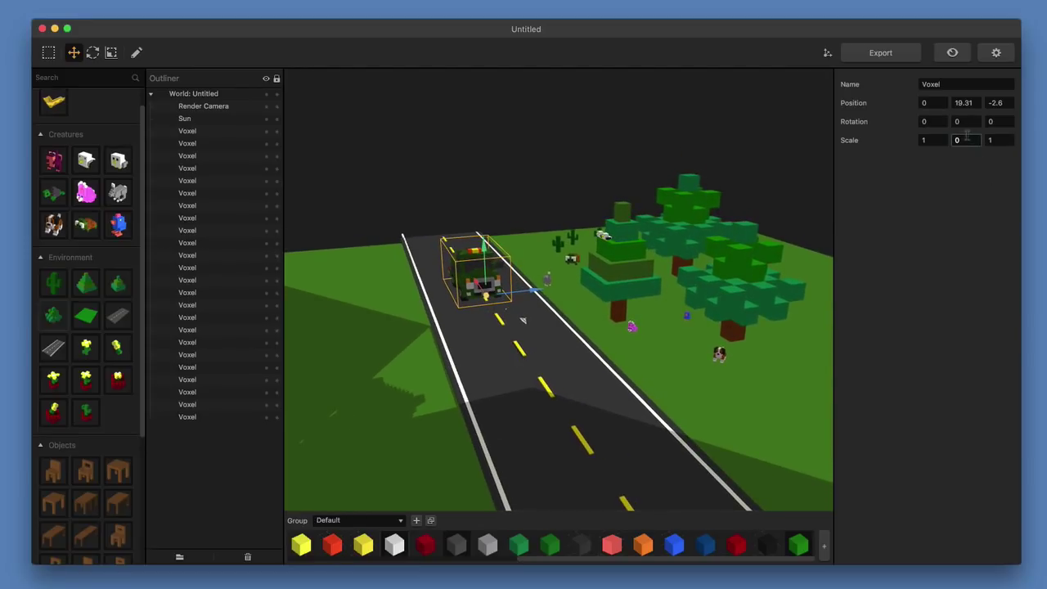
pyautogui.click(966, 136)
pyautogui.write('0')
pyautogui.press('Return')
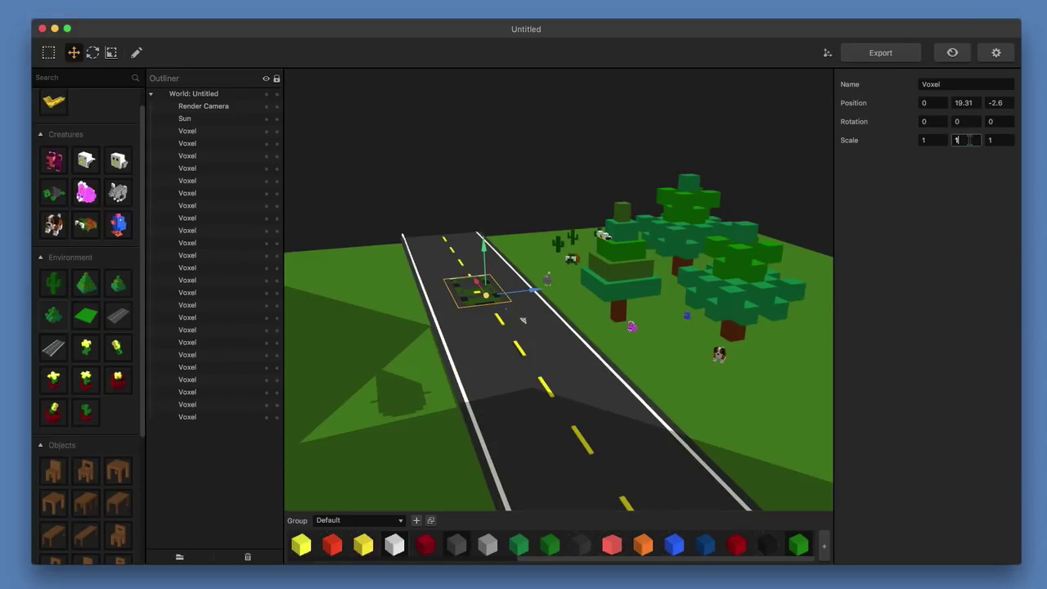
pyautogui.click(975, 104)
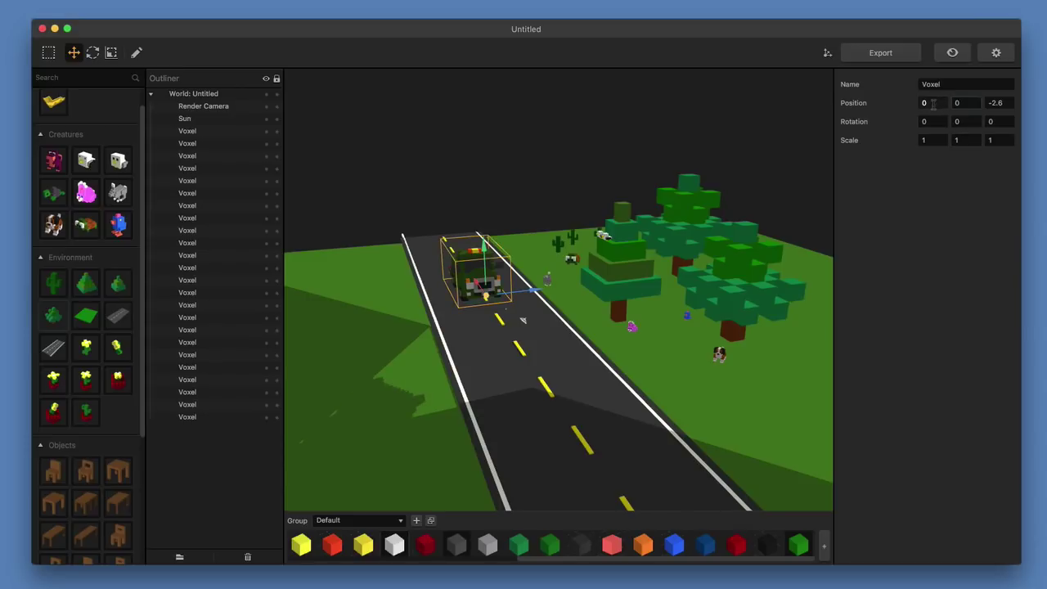
pyautogui.write('0')
pyautogui.press('Return')
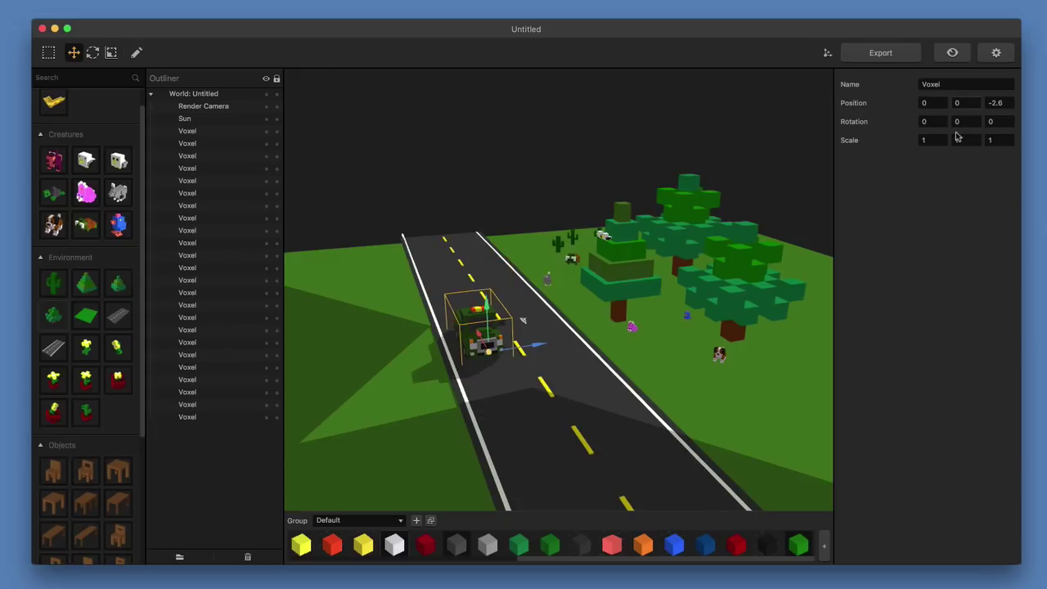
pyautogui.scroll(5, 475, 378)
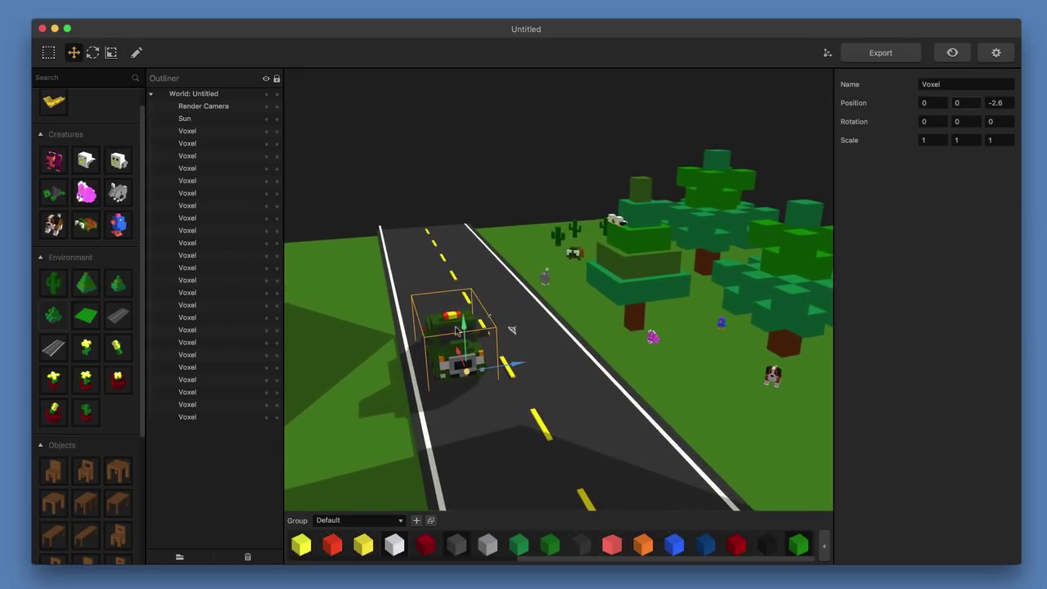
pyautogui.moveTo(461, 263); pyautogui.dragTo(459, 325)
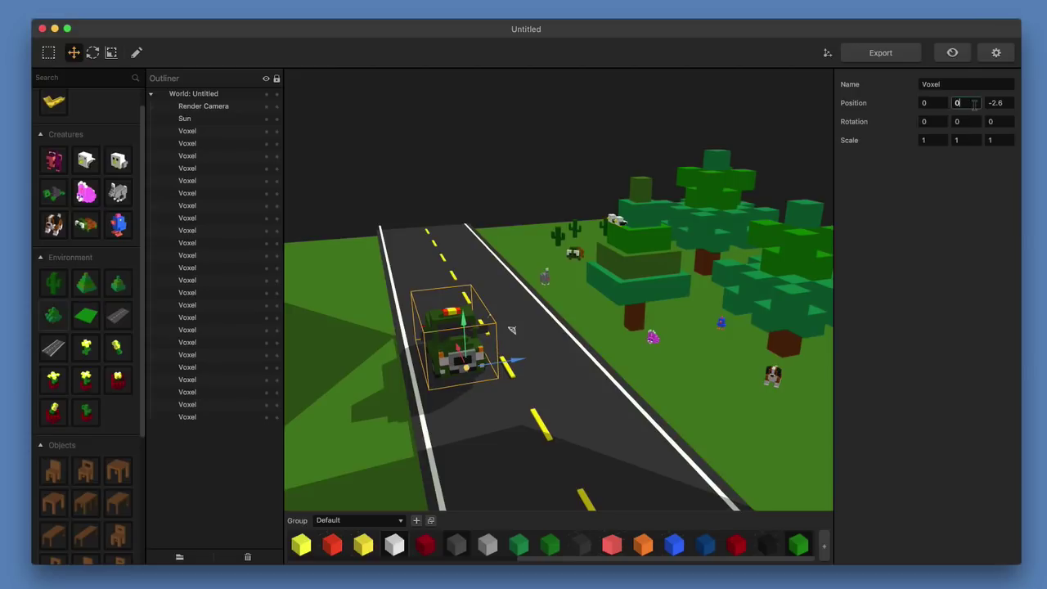
pyautogui.press('Return')
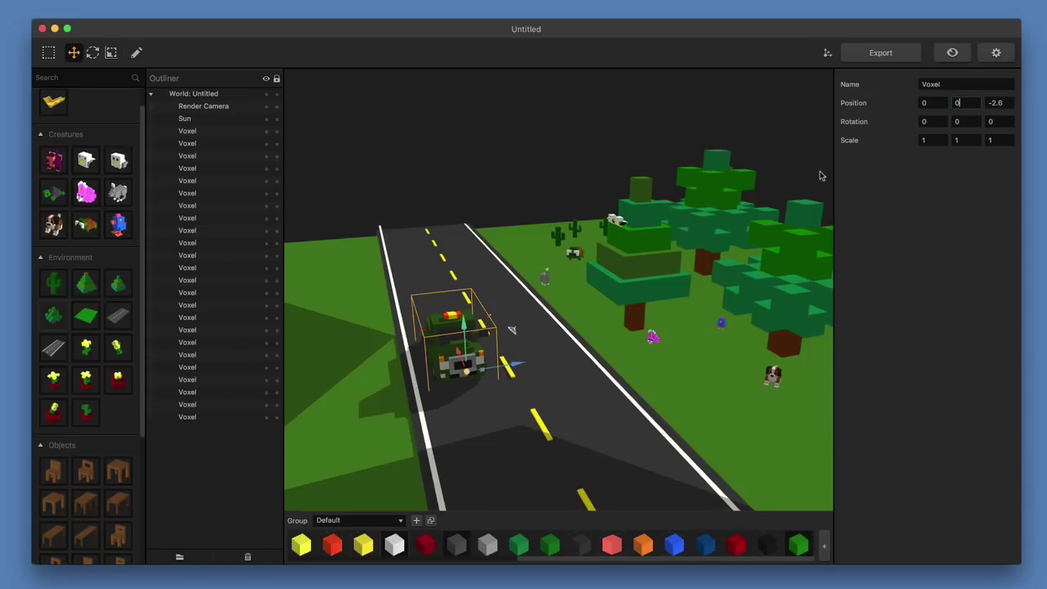
pyautogui.click(507, 478)
# Move the truck backwards along its lane, towards the end of the road near the turtle and cacti.
pyautogui.moveTo(507, 403); pyautogui.dragTo(547, 407, button='middle')
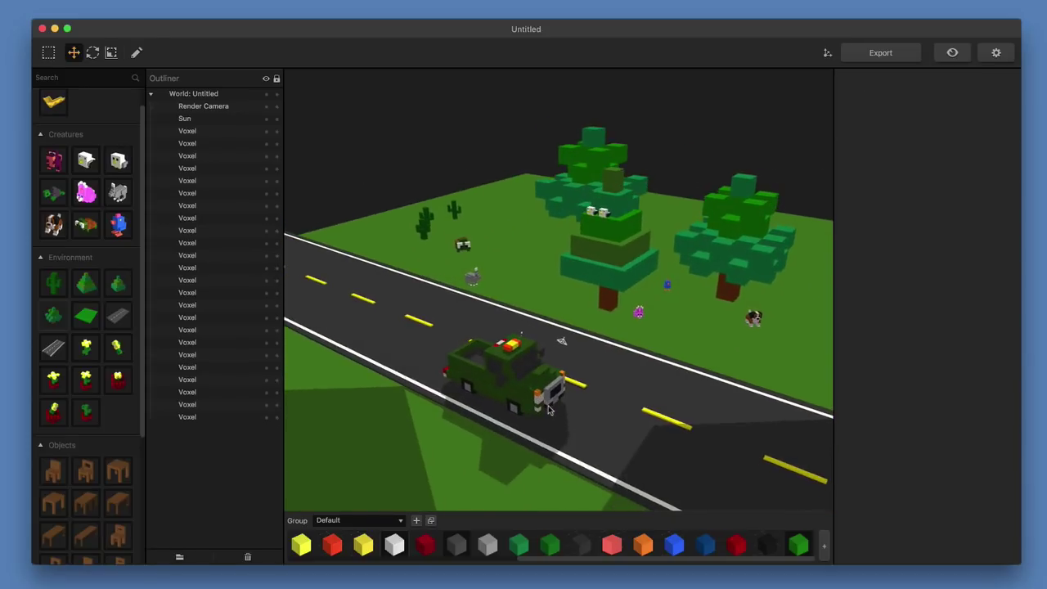
pyautogui.click(516, 385)
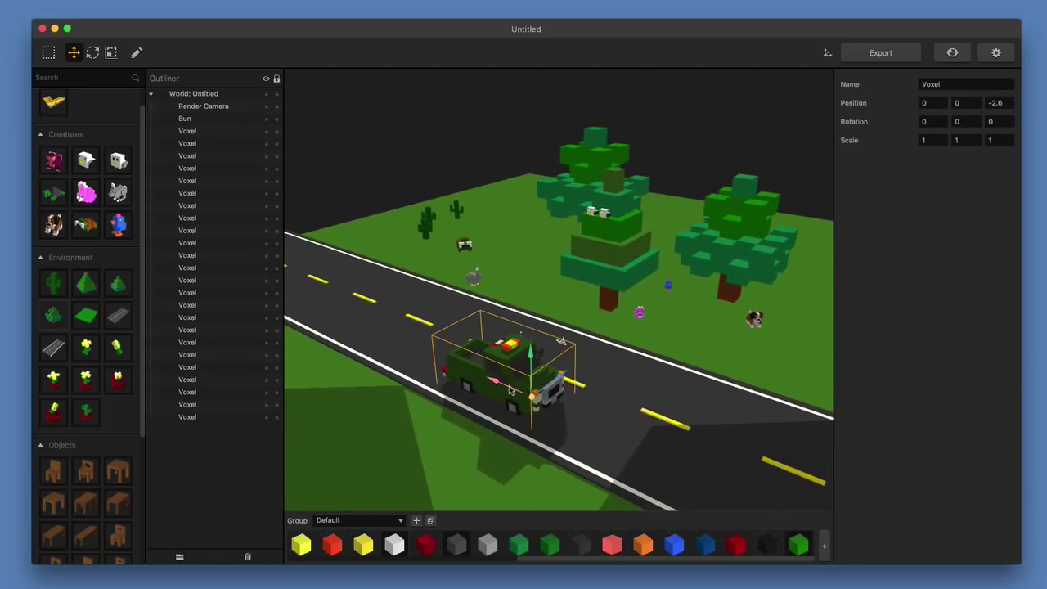
pyautogui.moveTo(509, 391); pyautogui.dragTo(356, 338)
pyautogui.scroll(-1, 405, 360)
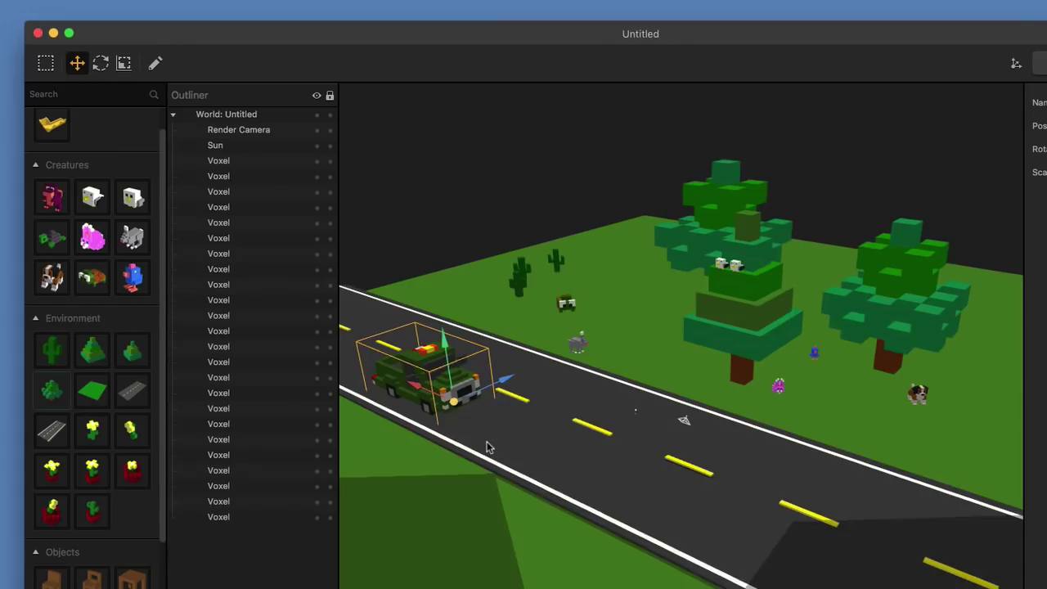
# Add the purple dinosaur to the road and turn it about the vertical axis to -177.28 degrees so it faces the truck.
pyautogui.scroll(-2, 487, 448)
pyautogui.scroll(-3, 54, 204)
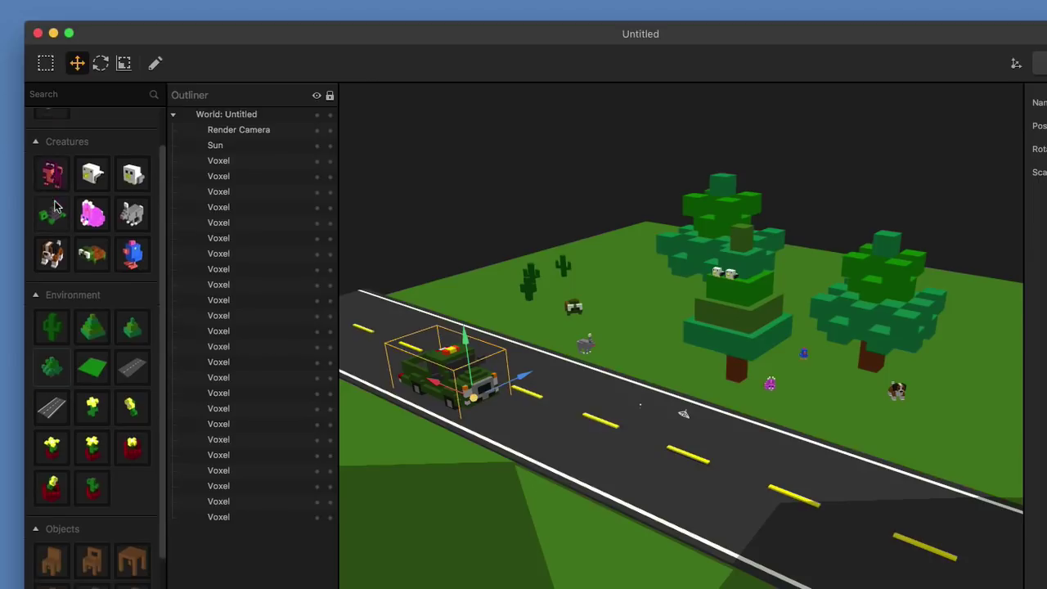
pyautogui.scroll(5, 74, 237)
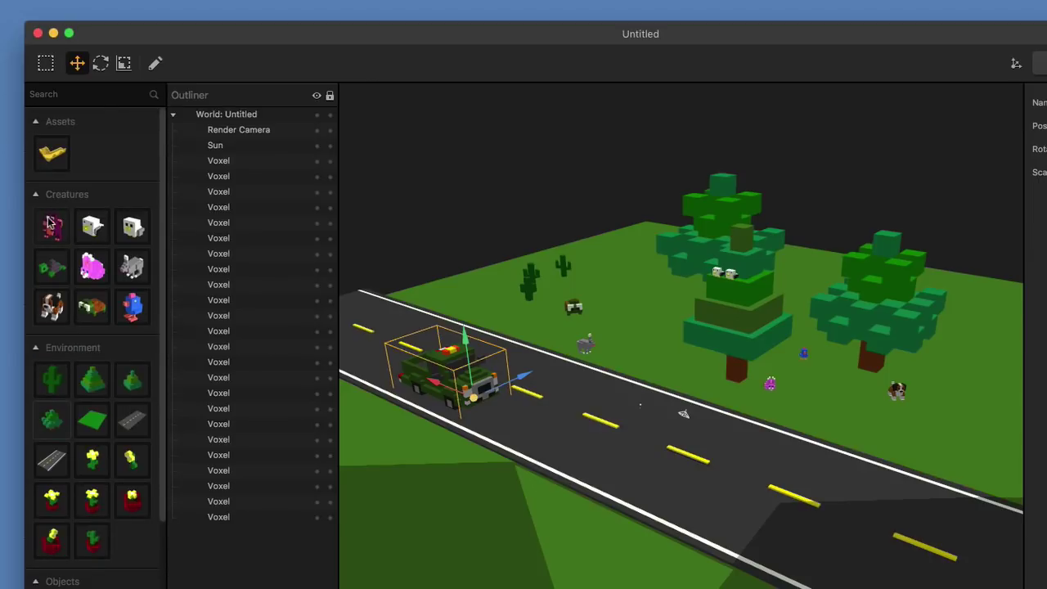
pyautogui.moveTo(49, 222); pyautogui.dragTo(683, 472)
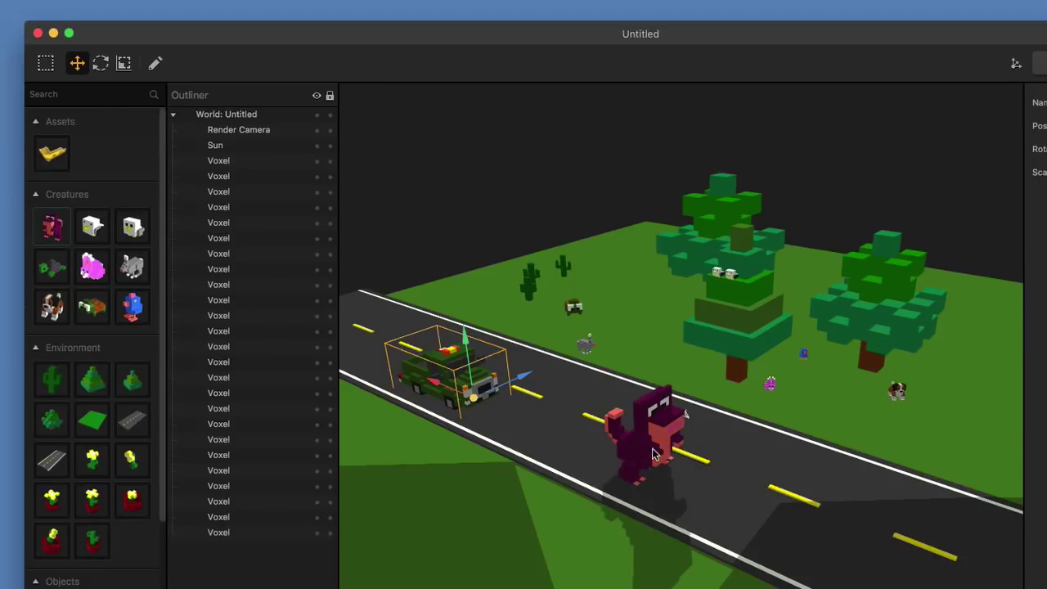
pyautogui.click(655, 455)
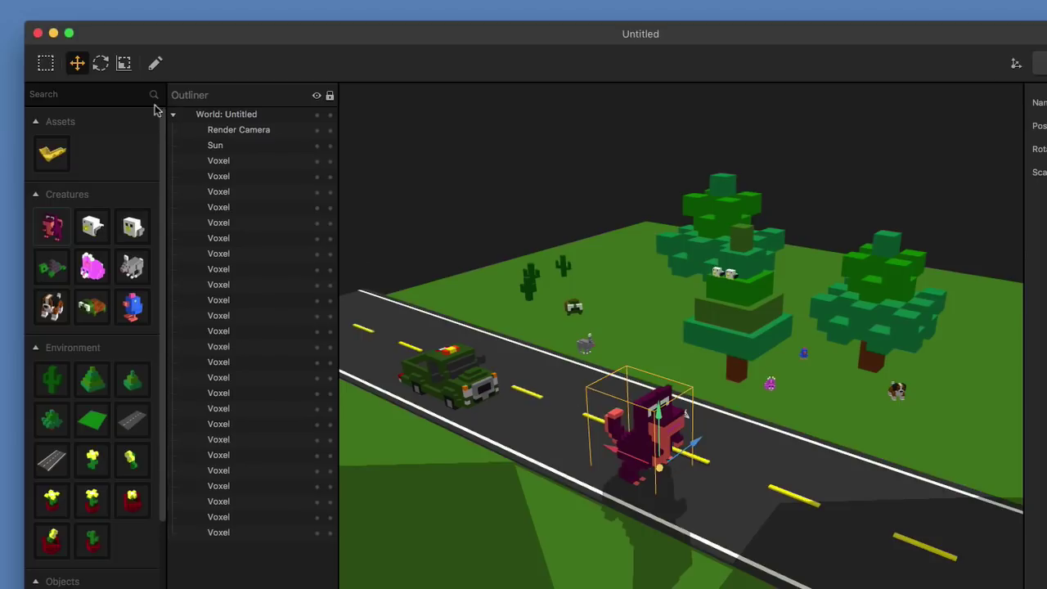
pyautogui.click(100, 64)
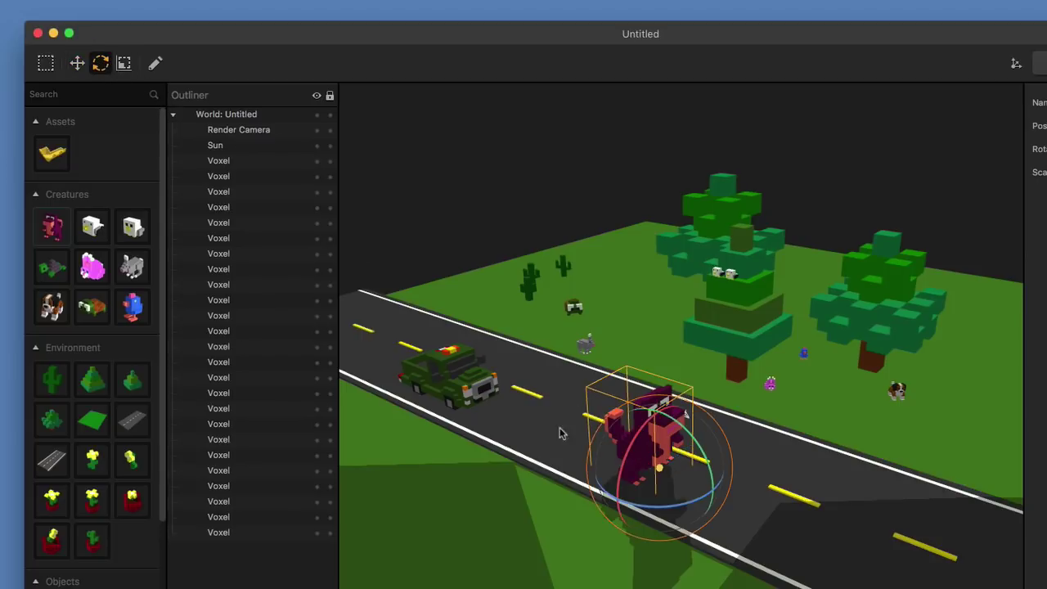
pyautogui.moveTo(655, 504); pyautogui.dragTo(640, 421)
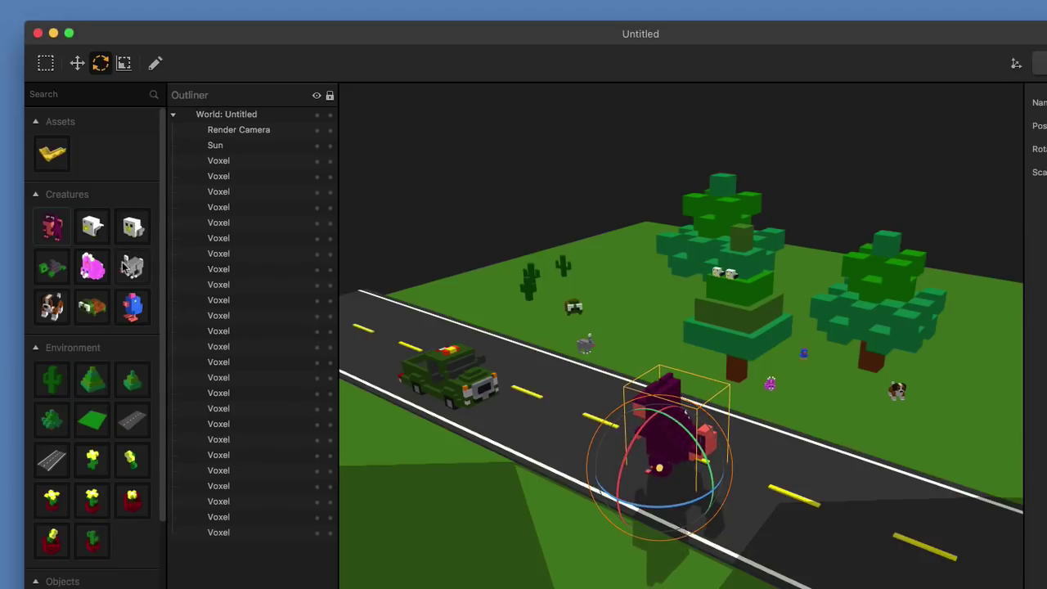
# Scale the dinosaur up uniformly to 3.3 so it towers over the truck.
pyautogui.click(123, 64)
pyautogui.moveTo(661, 473); pyautogui.dragTo(700, 419)
pyautogui.scroll(2, 661, 442)
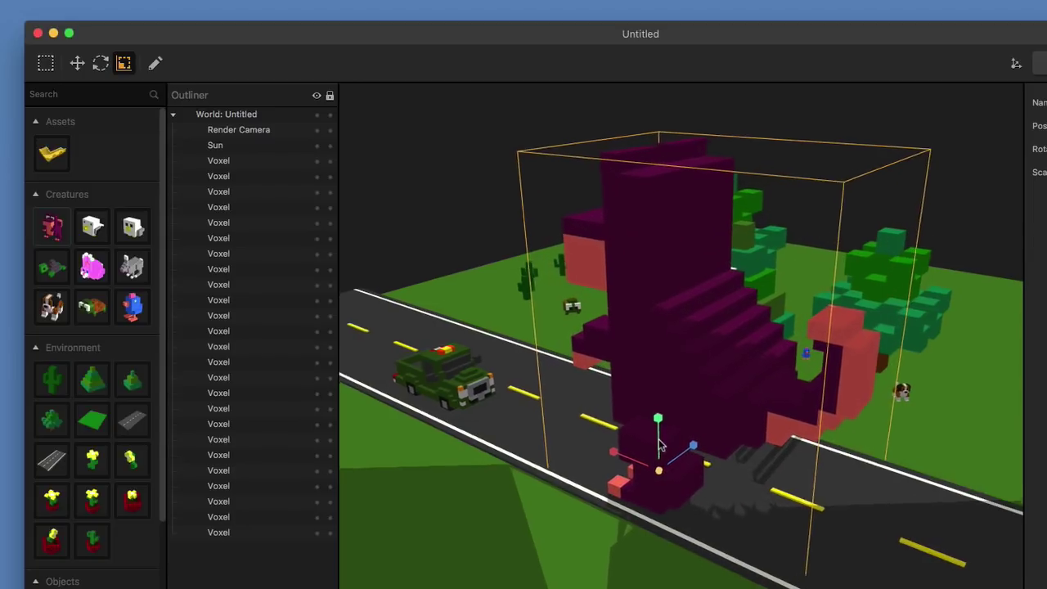
pyautogui.scroll(-5, 661, 439)
pyautogui.moveTo(662, 439); pyautogui.dragTo(685, 445, button='middle')
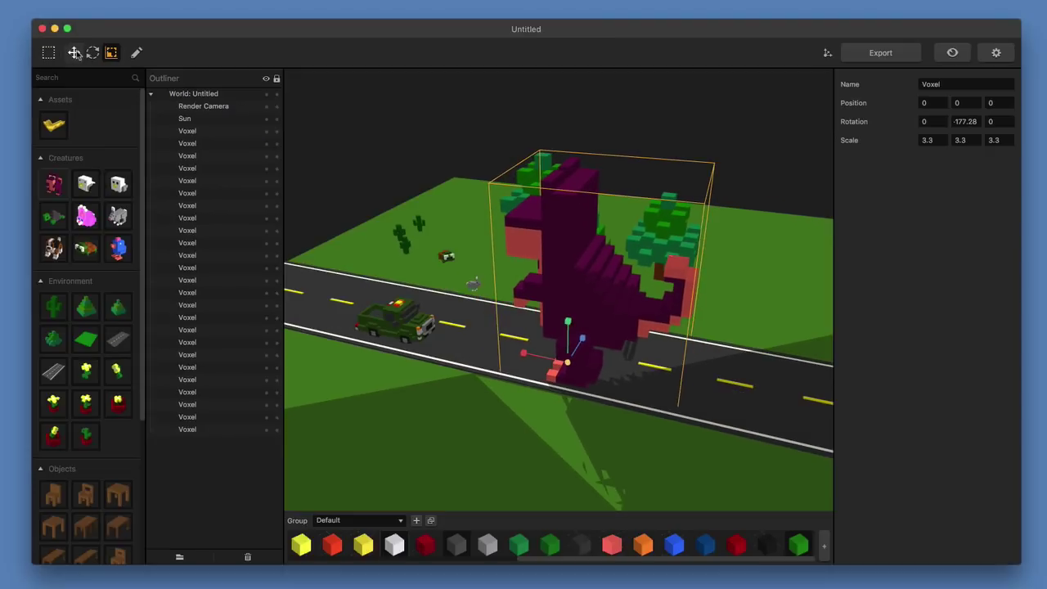
# Move the dinosaur along the road away from the truck, to position -62.5, 0, 0.
pyautogui.press('w')
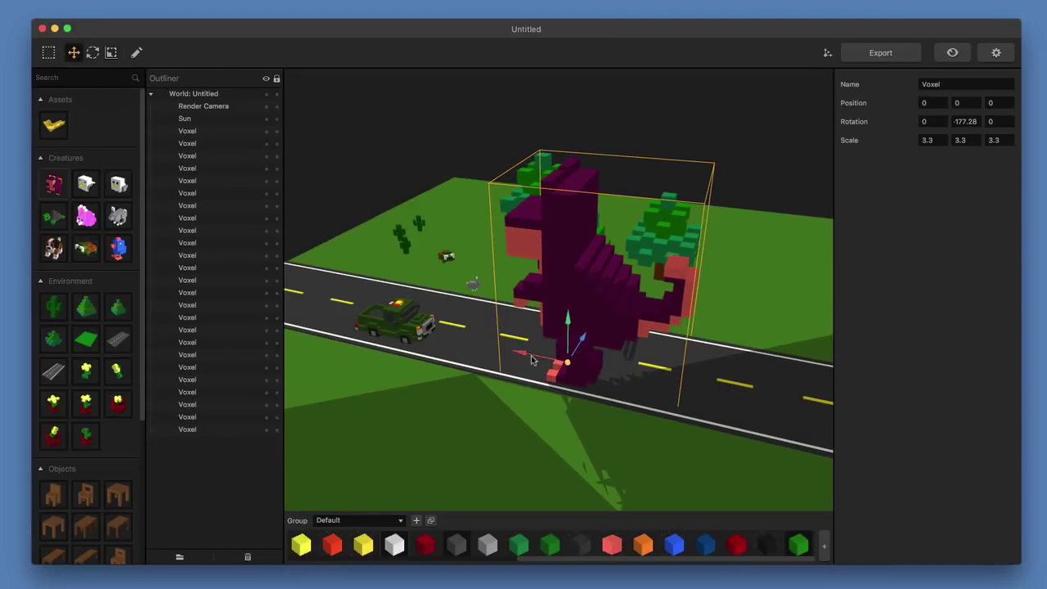
pyautogui.moveTo(531, 360); pyautogui.dragTo(708, 413)
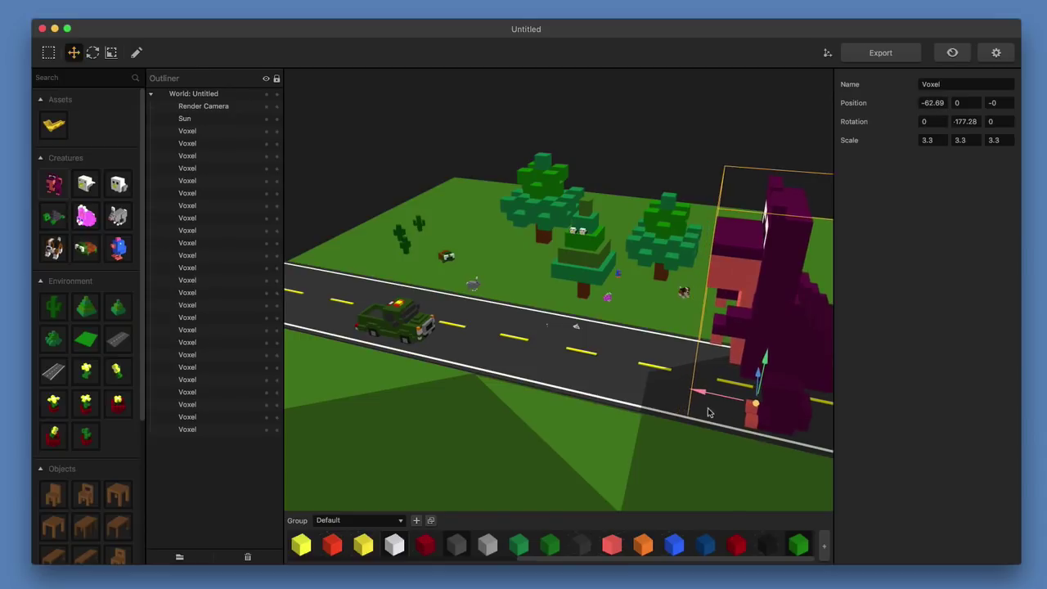
pyautogui.moveTo(619, 417)
pyautogui.mouseDown(button='middle')
pyautogui.moveTo(721, 413)
pyautogui.moveTo(602, 415)
pyautogui.mouseUp(button='middle')
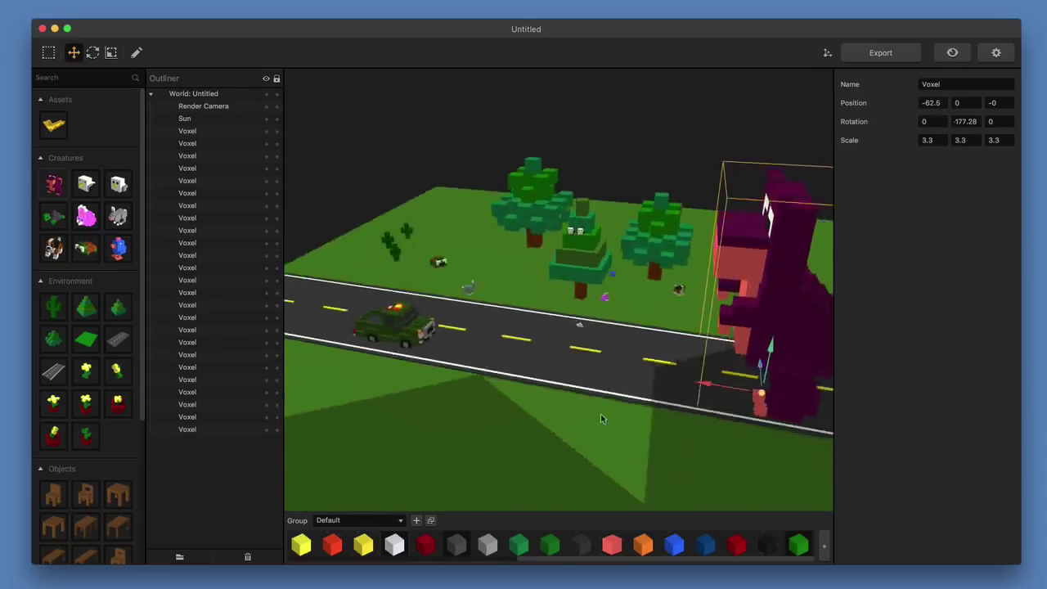
# Move the sun to the grass beside the road near the dinosaur, at position -29.36, 10, -40.7.
pyautogui.moveTo(601, 418); pyautogui.dragTo(570, 420, button='right')
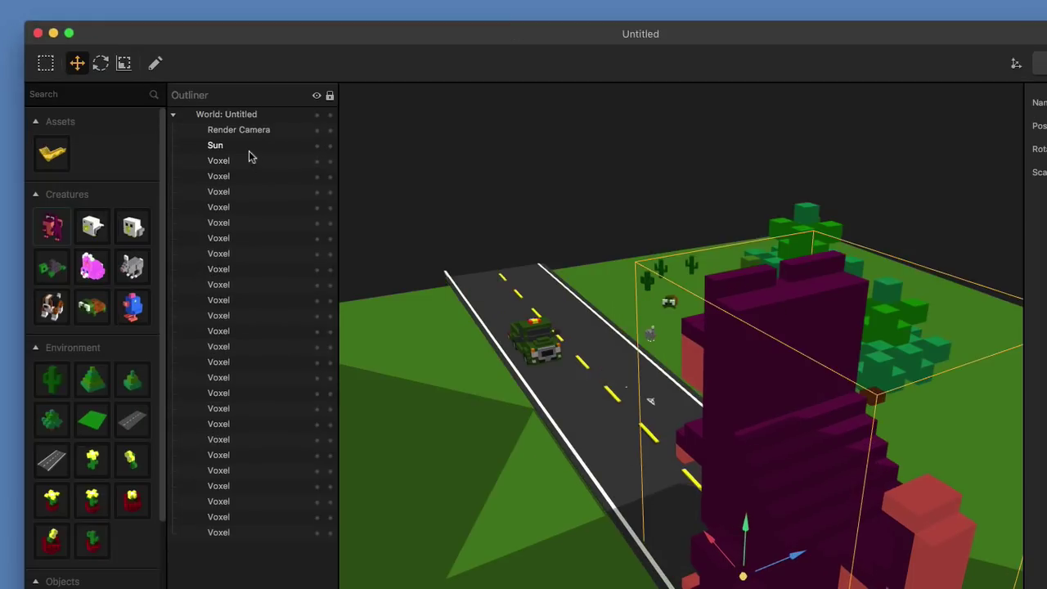
pyautogui.click(211, 121)
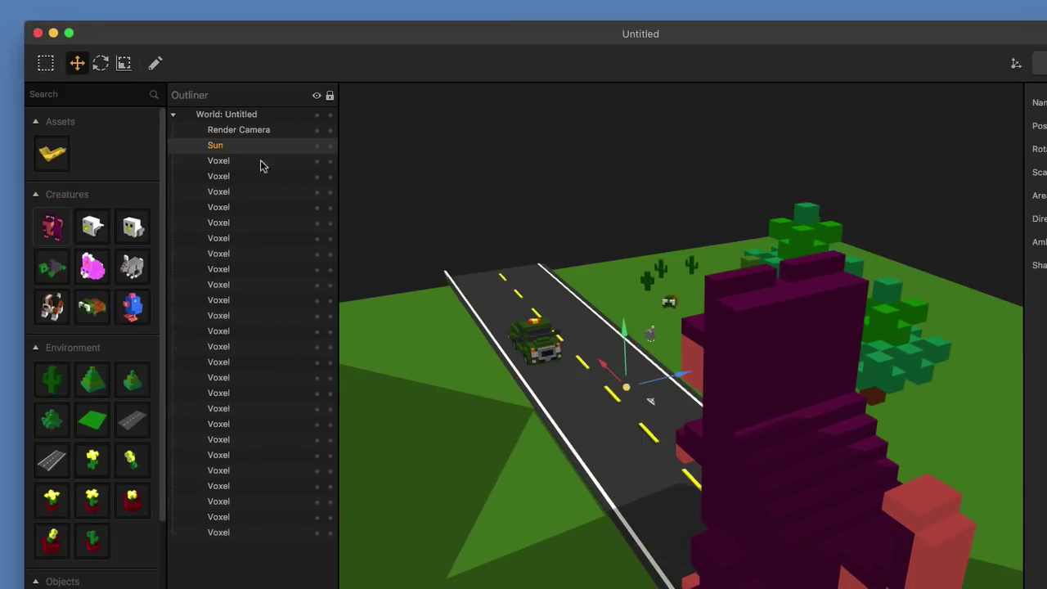
pyautogui.moveTo(661, 390); pyautogui.dragTo(608, 445)
pyautogui.moveTo(552, 383); pyautogui.dragTo(492, 478)
pyautogui.scroll(-3, 545, 526)
pyautogui.moveTo(545, 525); pyautogui.dragTo(735, 548, button='middle')
pyautogui.moveTo(736, 554)
pyautogui.mouseDown()
pyautogui.moveTo(778, 545)
pyautogui.moveTo(739, 542)
pyautogui.mouseUp()
pyautogui.scroll(5, 733, 545)
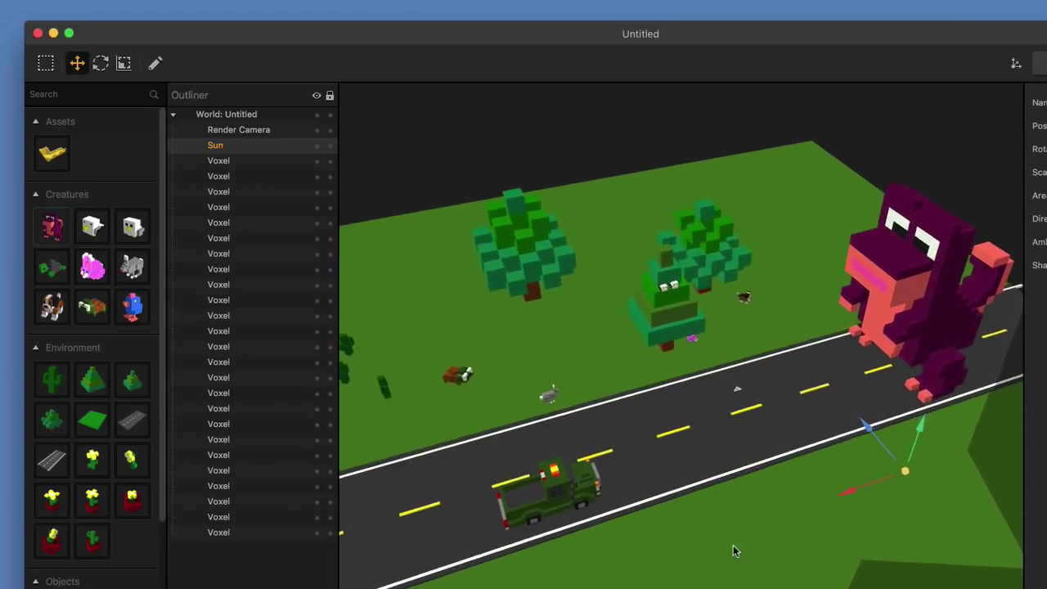
pyautogui.moveTo(733, 545); pyautogui.dragTo(676, 525, button='middle')
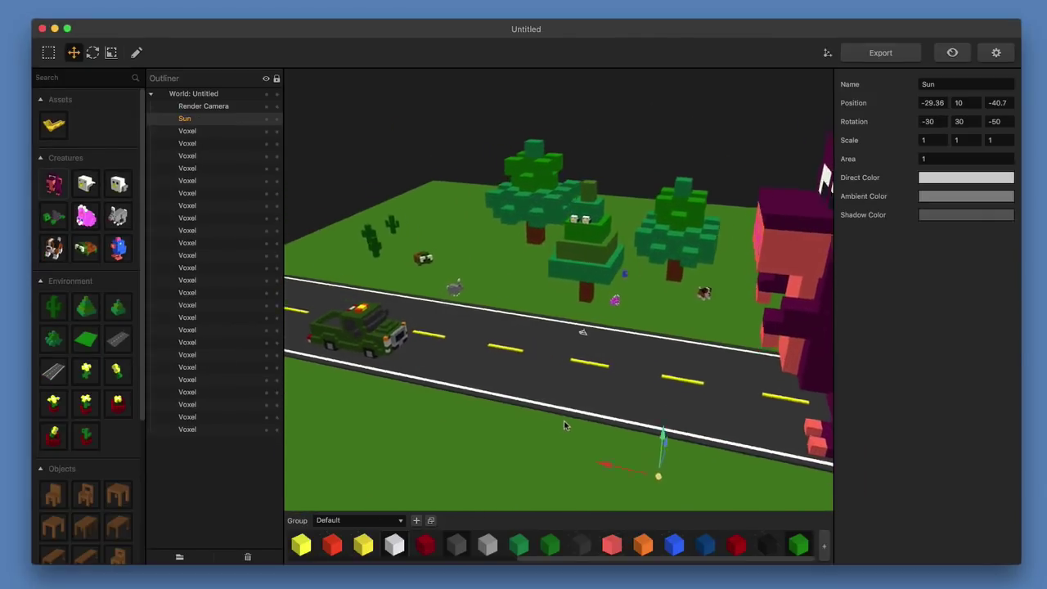
pyautogui.moveTo(565, 425); pyautogui.dragTo(569, 426, button='middle')
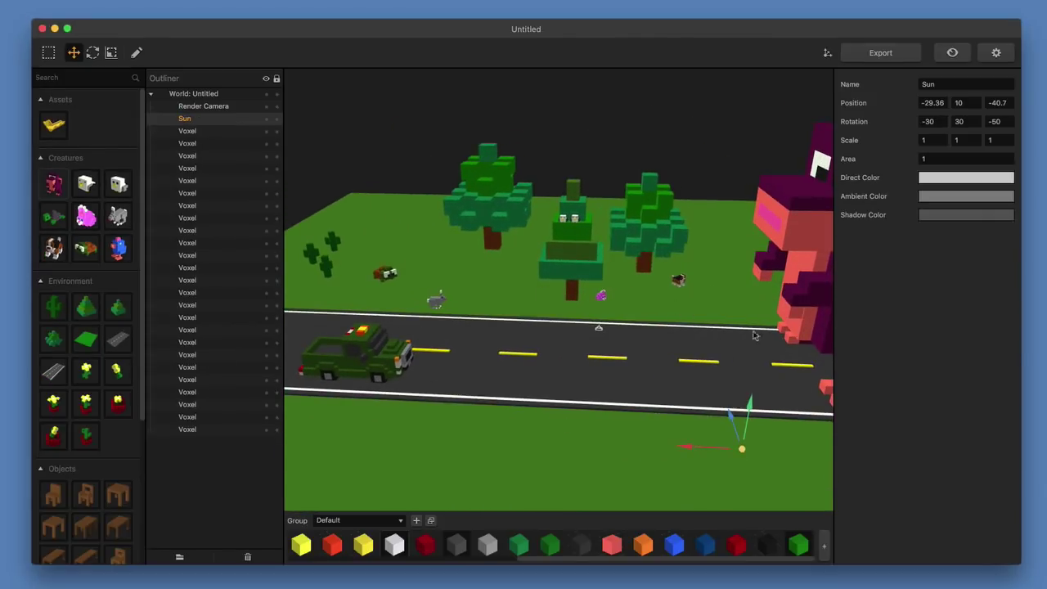
pyautogui.moveTo(717, 352); pyautogui.dragTo(792, 352, button='middle')
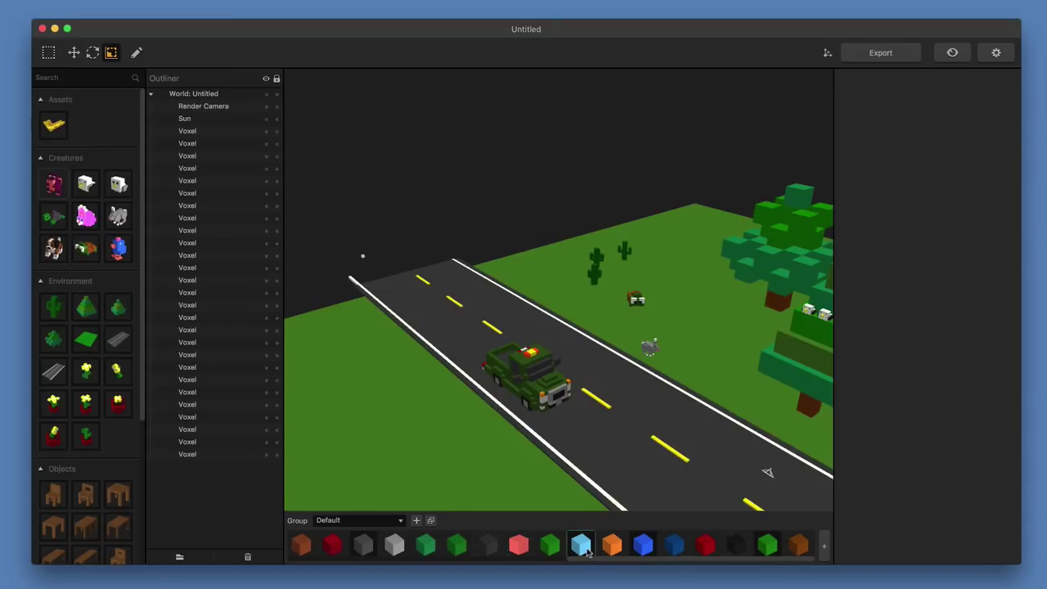
# Add a light-blue voxel on the grass beside the road near the truck, at position 46.57, 0, -20.21.
pyautogui.moveTo(588, 553); pyautogui.dragTo(526, 452)
pyautogui.scroll(5, 532, 458)
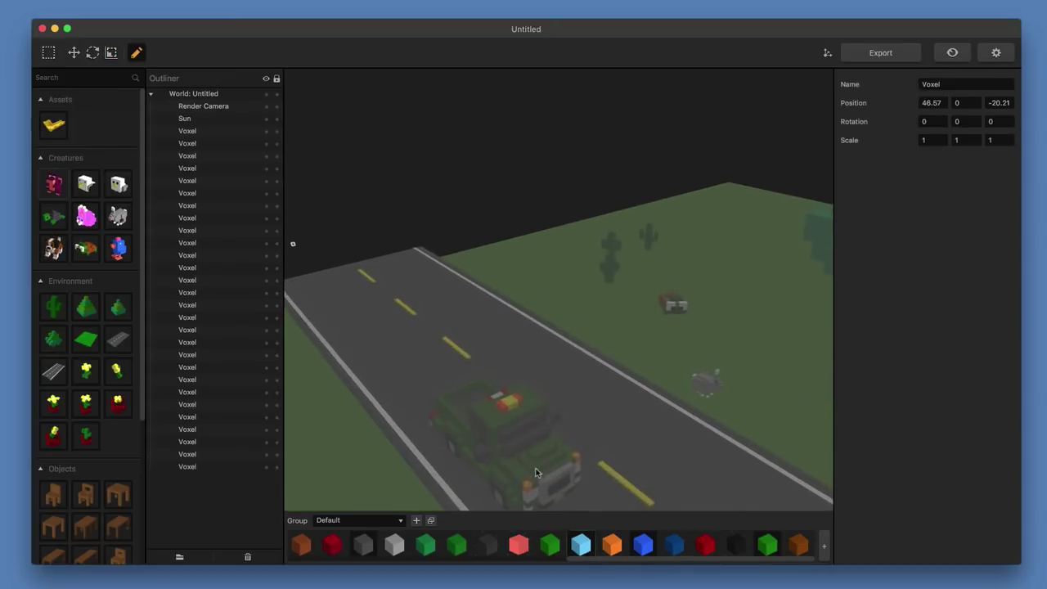
pyautogui.moveTo(536, 471)
pyautogui.mouseDown(button='right')
pyautogui.moveTo(544, 421)
pyautogui.moveTo(543, 476)
pyautogui.mouseUp(button='right')
pyautogui.moveTo(581, 372); pyautogui.dragTo(654, 215, button='middle')
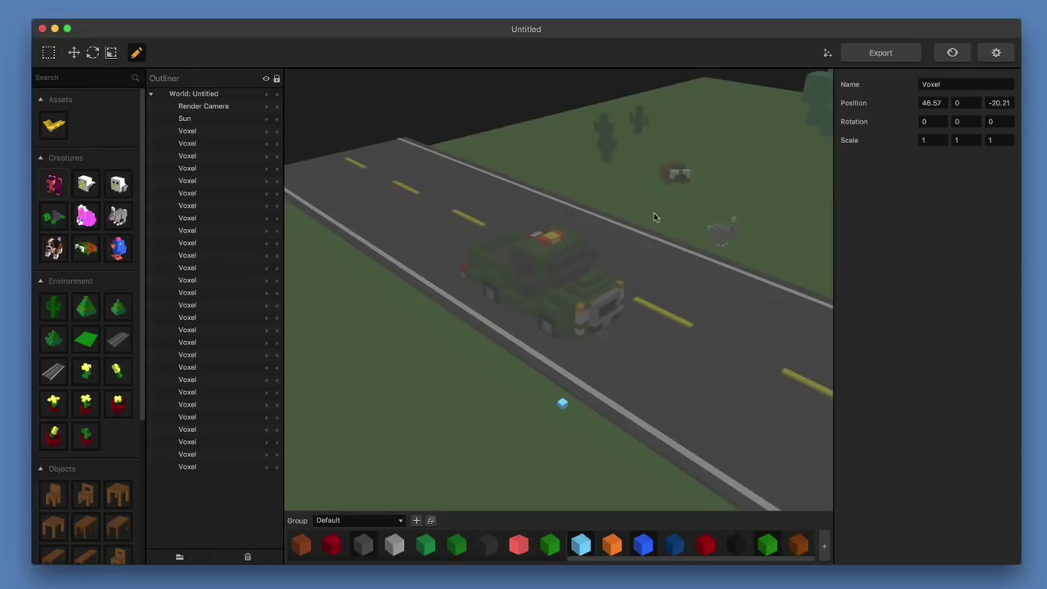
pyautogui.scroll(5, 596, 424)
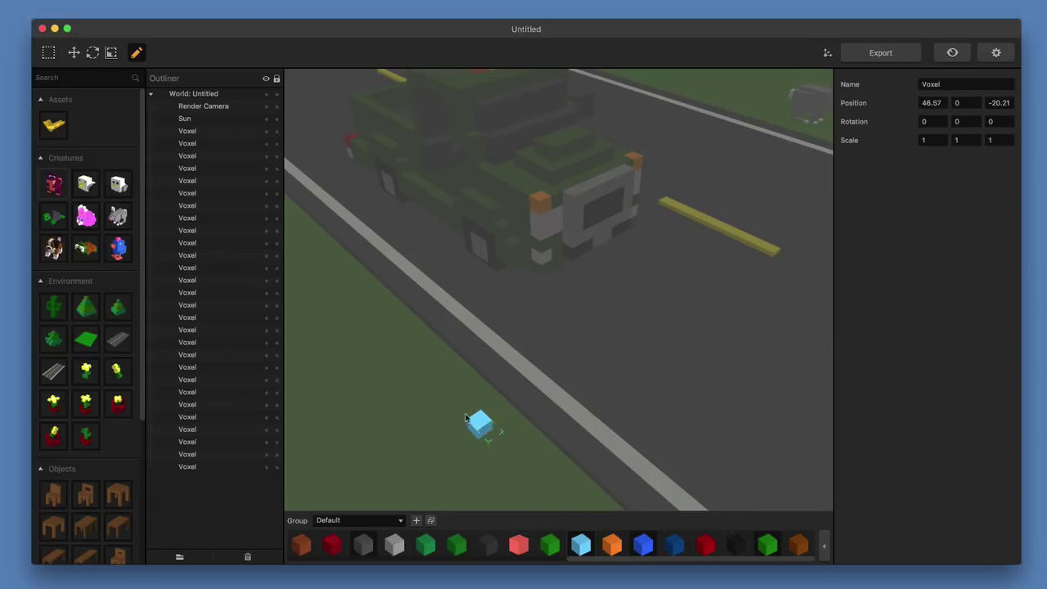
# Scale the light-blue voxel into a thin wall across the road, with scale 1, 46.17, 129.4.
pyautogui.click(111, 53)
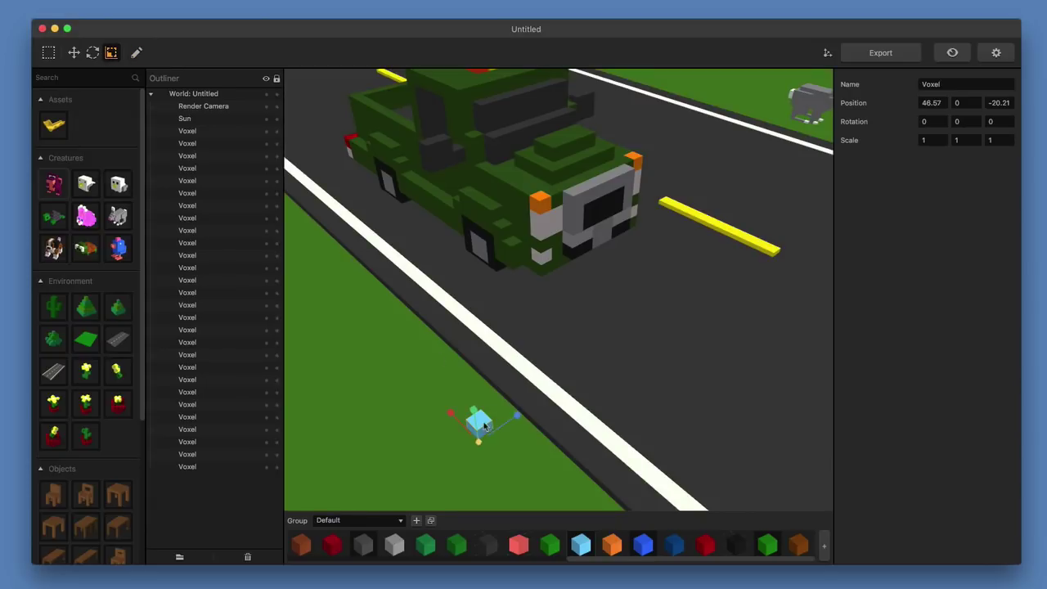
pyautogui.moveTo(476, 417); pyautogui.dragTo(803, 231)
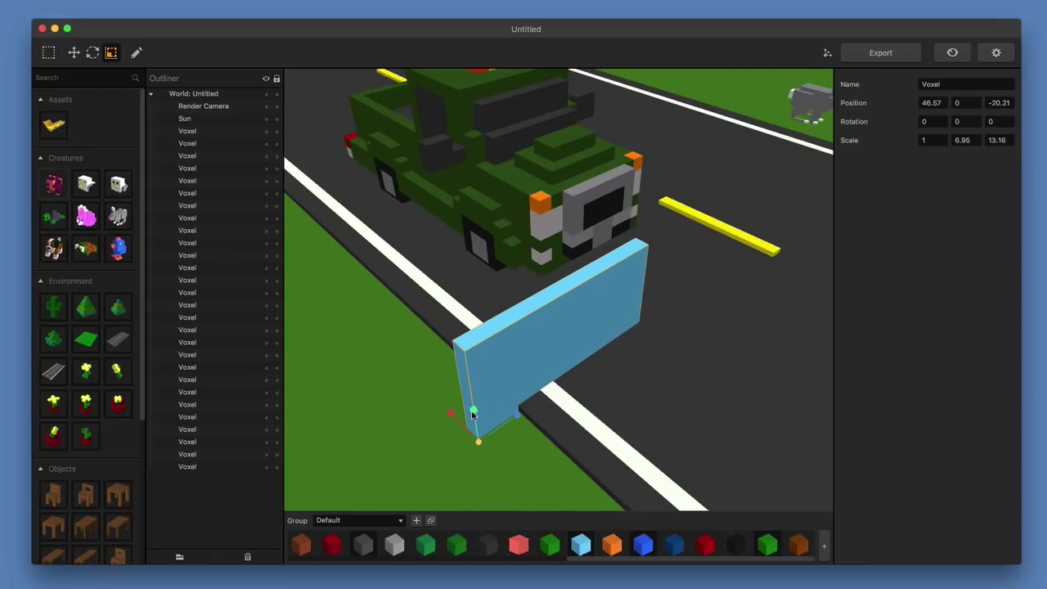
pyautogui.moveTo(473, 415); pyautogui.dragTo(770, 291)
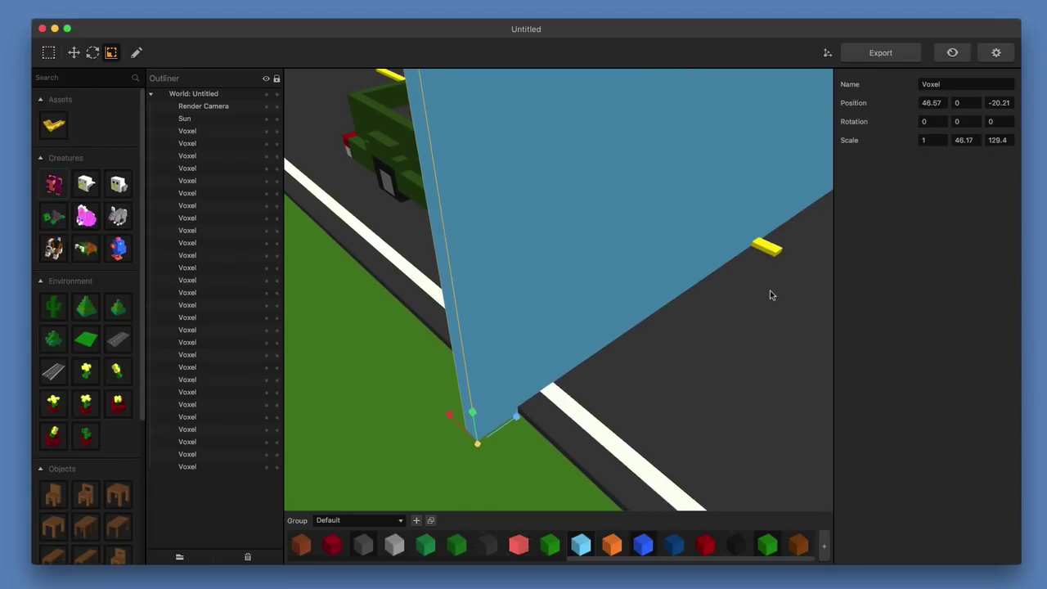
pyautogui.scroll(-5, 705, 321)
pyautogui.moveTo(706, 323); pyautogui.dragTo(673, 299, button='middle')
# Move the blue wall behind the truck to the end of the road and shift its near end sideways onto the grass.
pyautogui.click(74, 53)
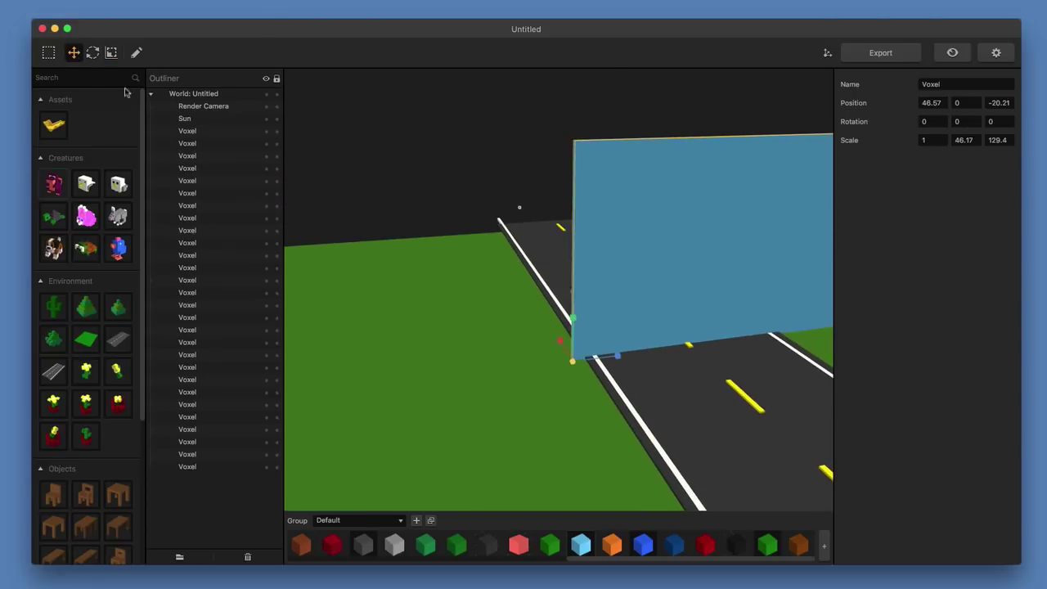
pyautogui.moveTo(553, 334); pyautogui.dragTo(503, 224)
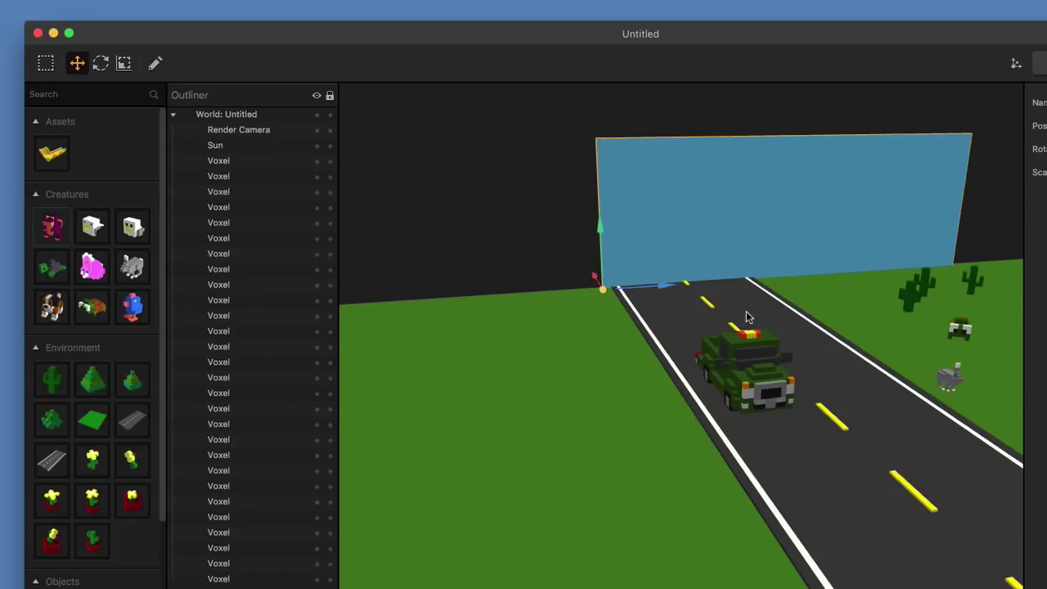
pyautogui.moveTo(747, 316); pyautogui.dragTo(814, 304, button='middle')
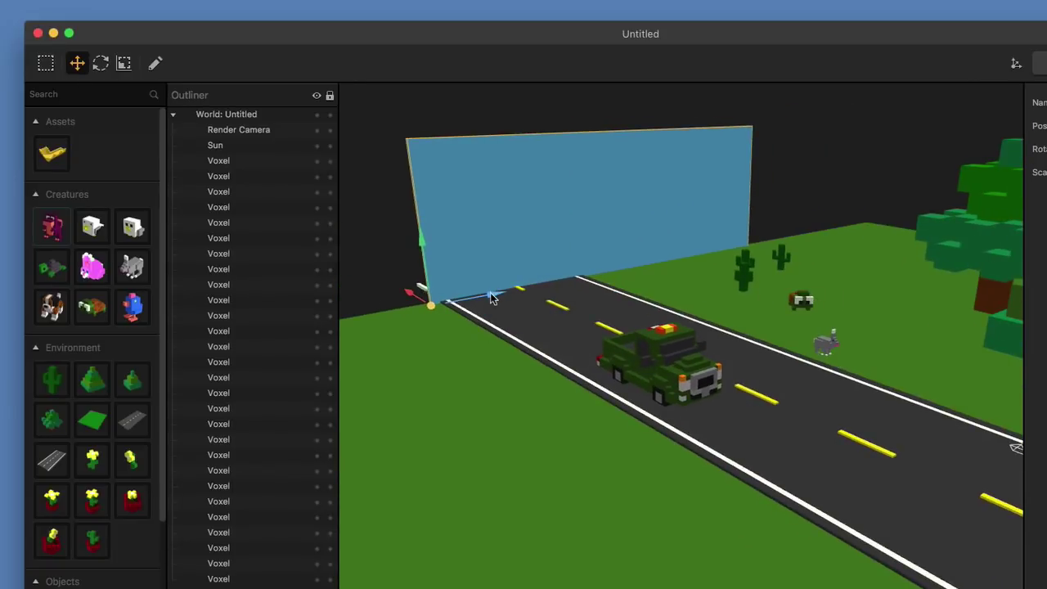
pyautogui.moveTo(491, 299); pyautogui.dragTo(418, 311)
pyautogui.scroll(-5, 427, 309)
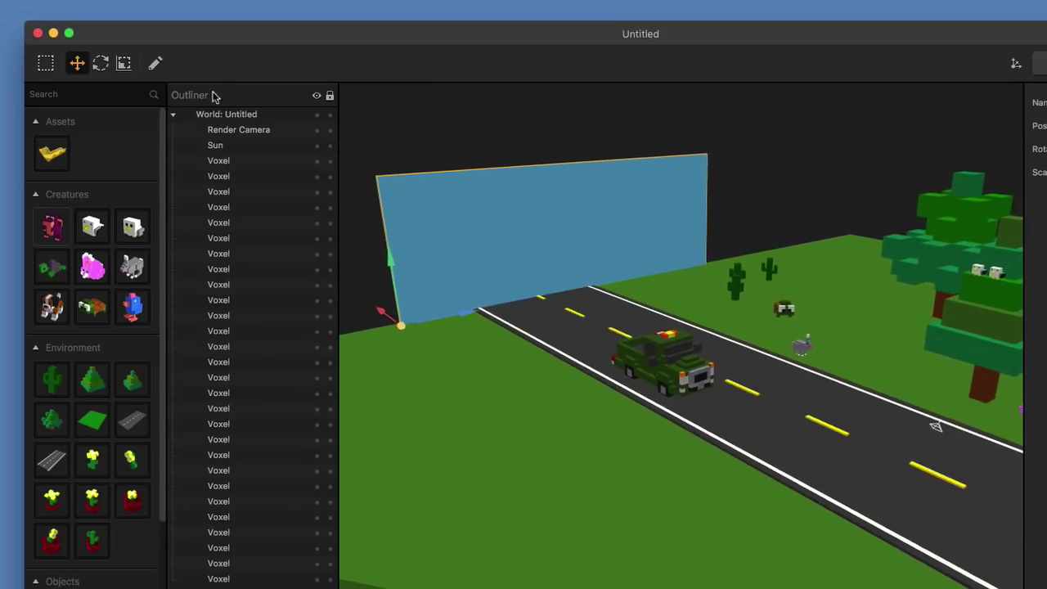
# Scale the blue wall taller and wider so it forms a larger sky backdrop behind the truck.
pyautogui.click(123, 63)
pyautogui.moveTo(390, 269); pyautogui.dragTo(382, 188)
pyautogui.moveTo(464, 325); pyautogui.dragTo(513, 319)
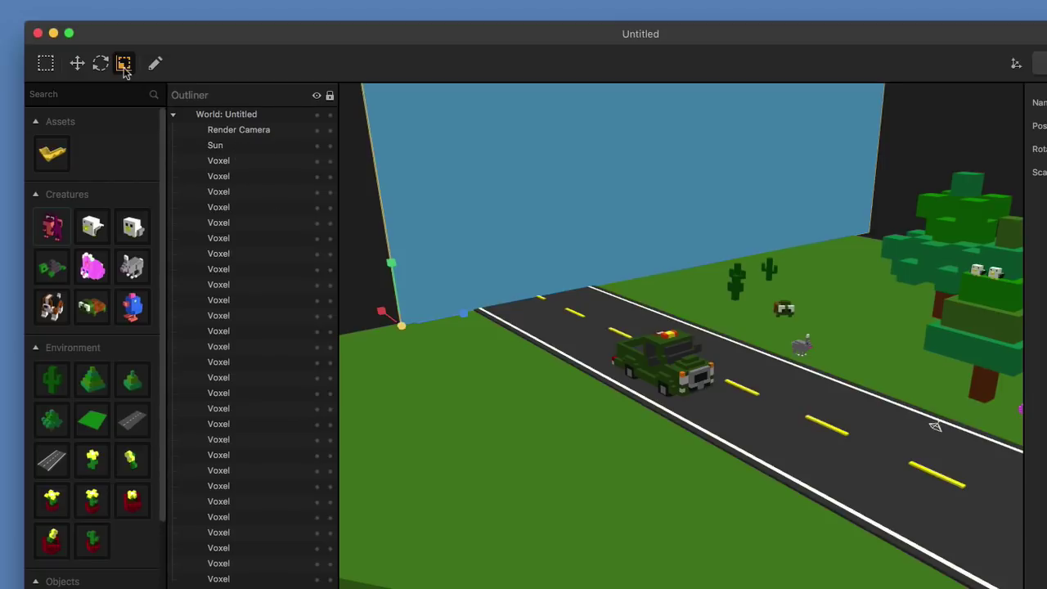
# Shift the blue wall sideways along the end of the ground, further onto the grass away from the trees.
pyautogui.click(77, 63)
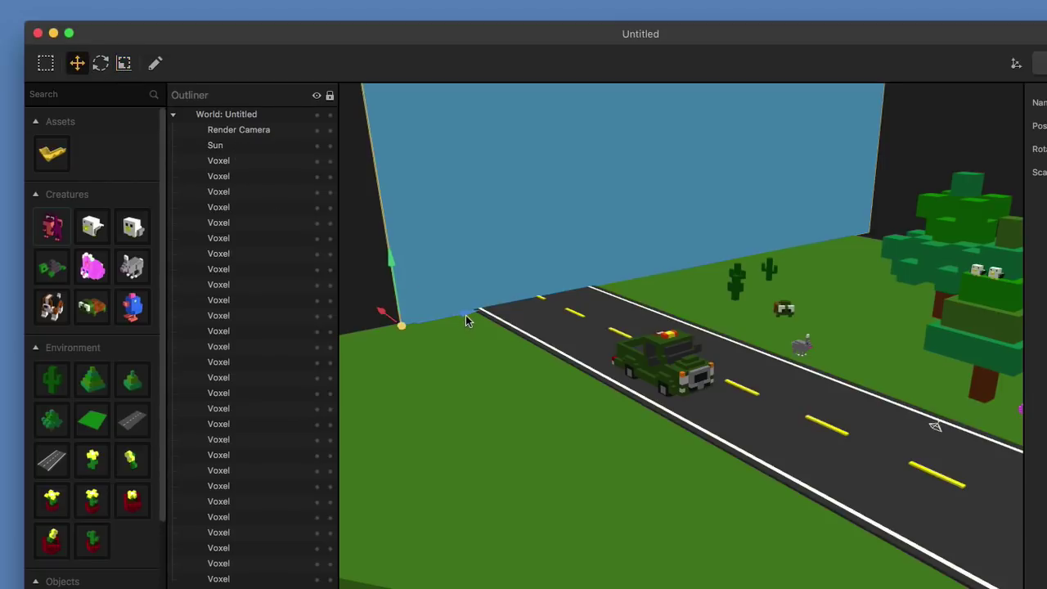
pyautogui.click(466, 315)
pyautogui.click(446, 293)
pyautogui.moveTo(468, 318); pyautogui.dragTo(399, 328)
pyautogui.scroll(-5, 396, 324)
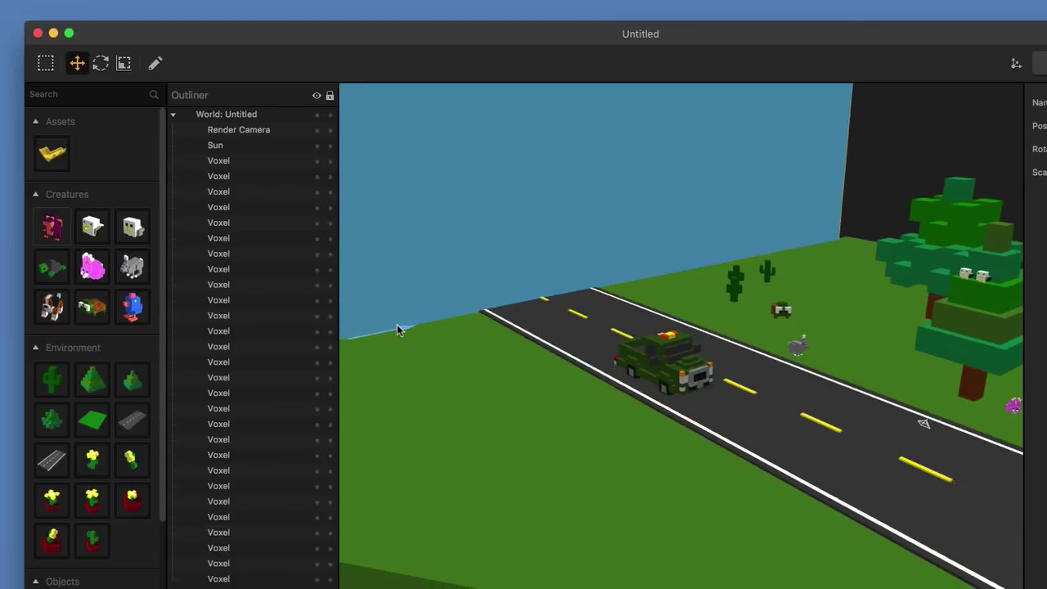
# Widen the blue wall until it reaches the far corner of the ground beyond the cacti.
pyautogui.click(130, 63)
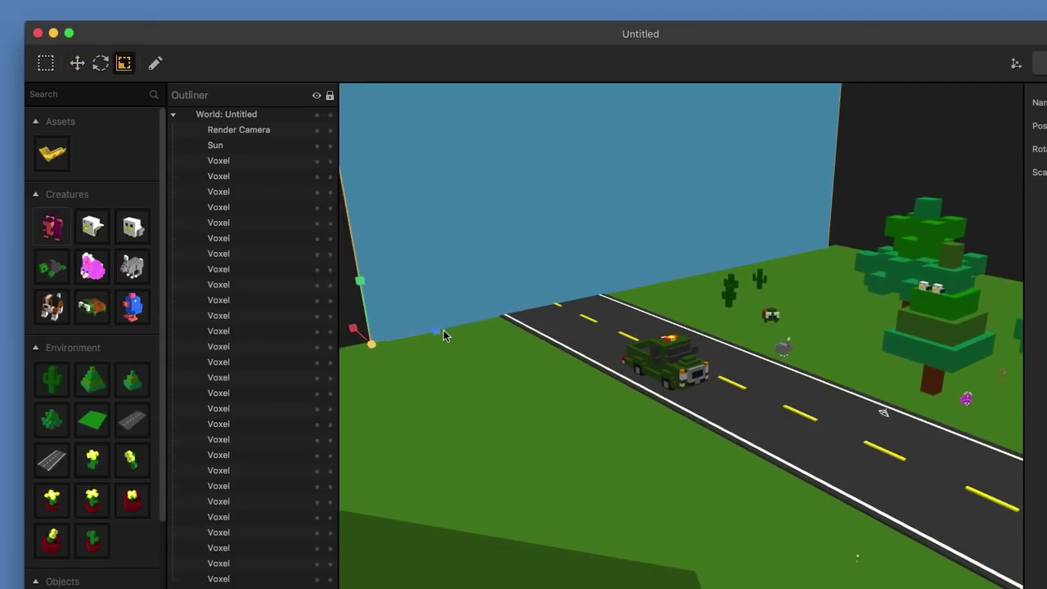
pyautogui.moveTo(438, 331)
pyautogui.mouseDown()
pyautogui.moveTo(474, 328)
pyautogui.moveTo(445, 337)
pyautogui.mouseUp()
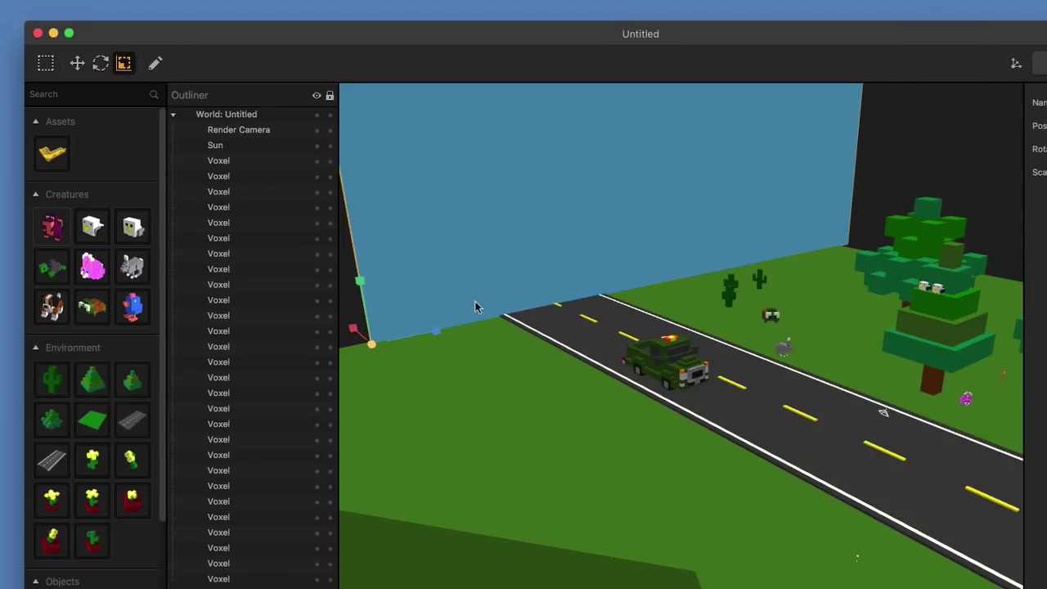
pyautogui.moveTo(485, 298); pyautogui.dragTo(536, 321, button='right')
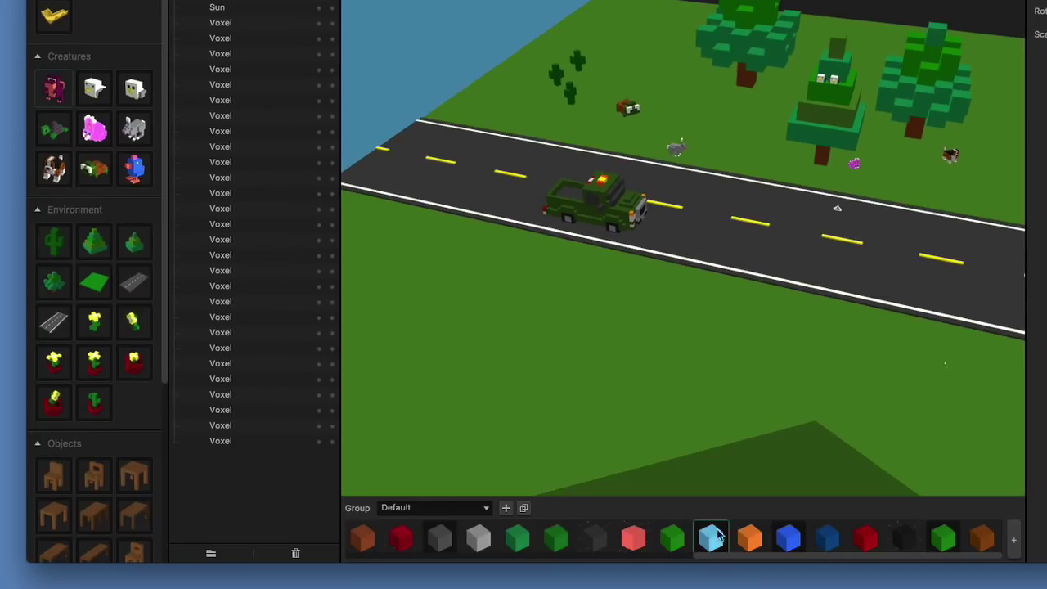
# Add a second light-blue voxel on the road in front of the truck and scale its height to 6.24.
pyautogui.moveTo(717, 536); pyautogui.dragTo(674, 237)
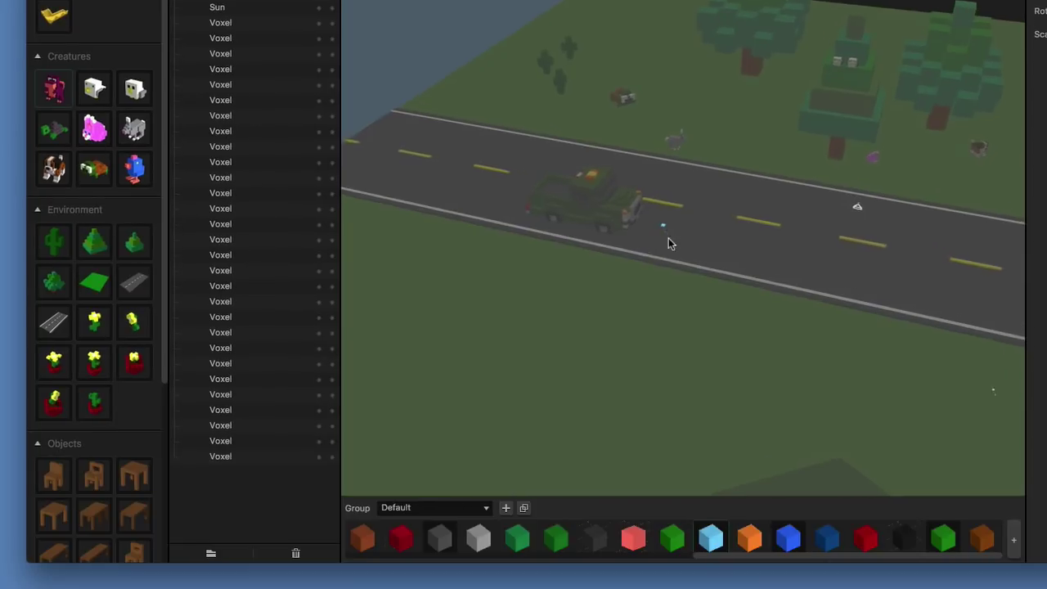
pyautogui.scroll(10, 668, 239)
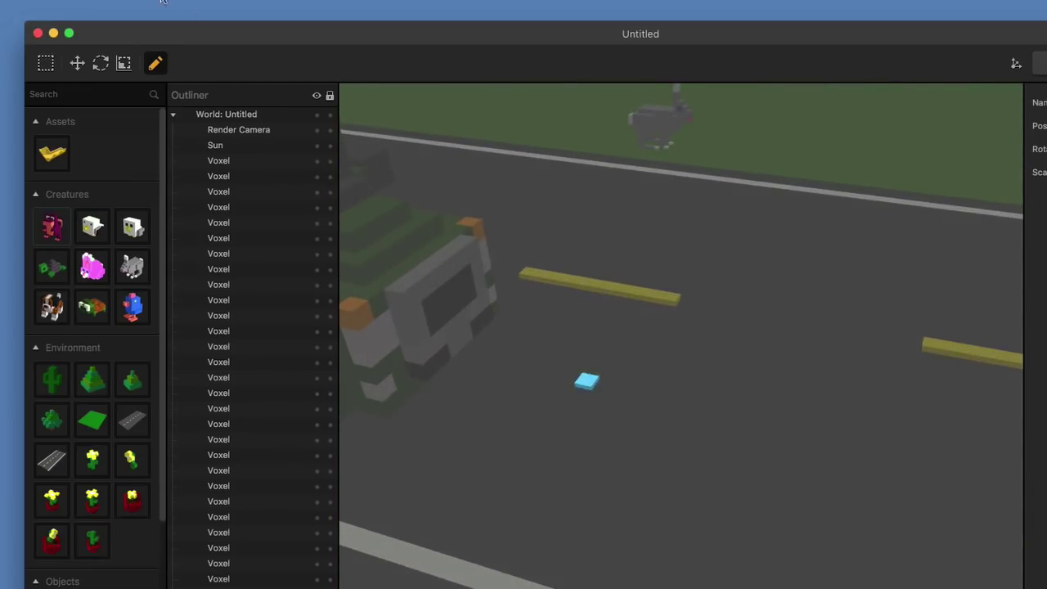
pyautogui.click(124, 63)
pyautogui.click(585, 383)
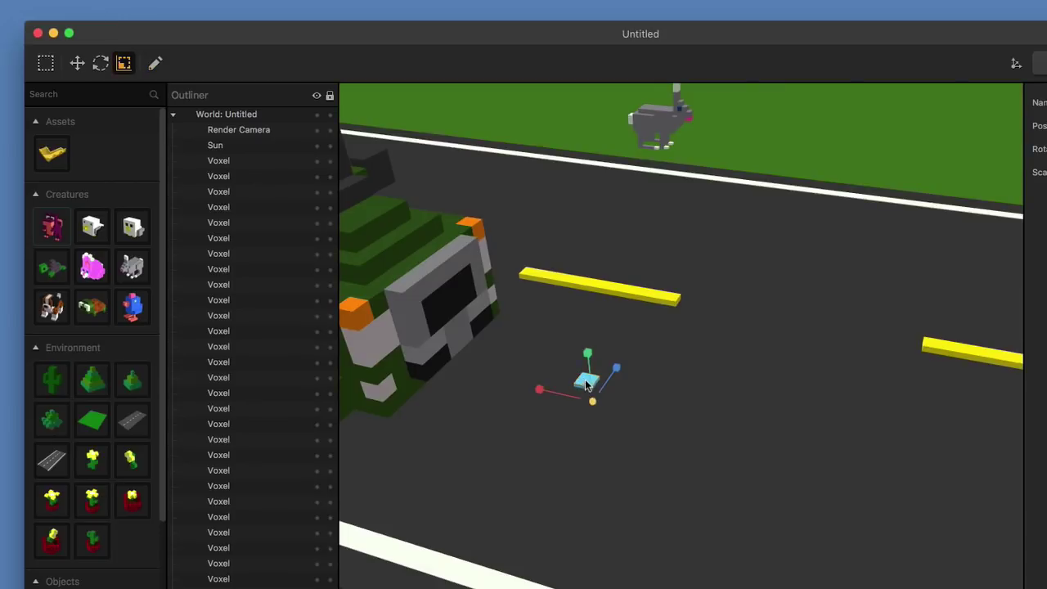
pyautogui.moveTo(588, 356); pyautogui.dragTo(519, 7)
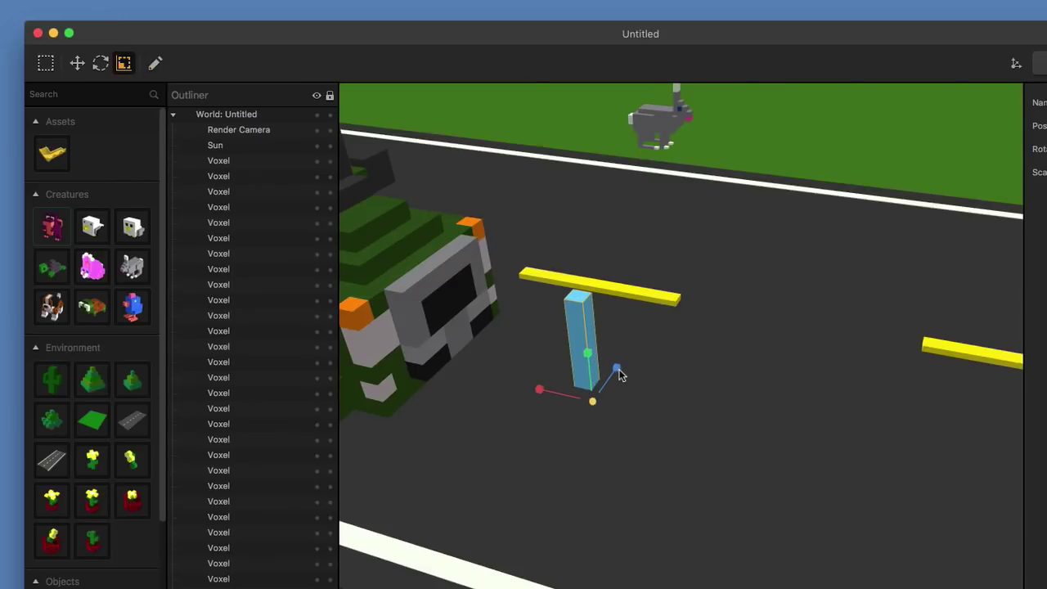
pyautogui.moveTo(617, 369); pyautogui.dragTo(819, 149)
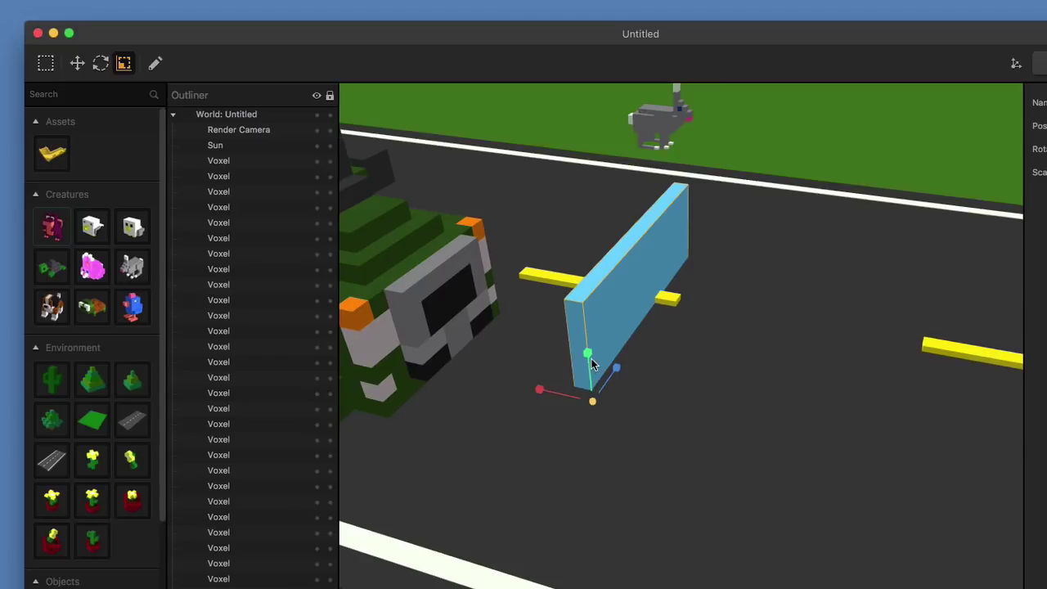
pyautogui.moveTo(618, 372); pyautogui.dragTo(597, 398)
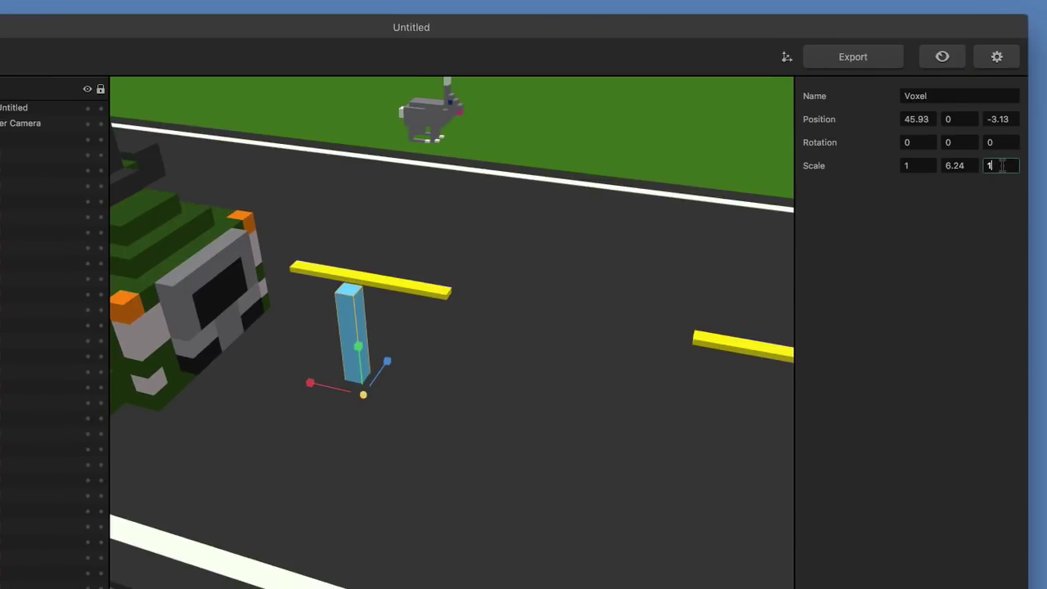
pyautogui.click(647, 226)
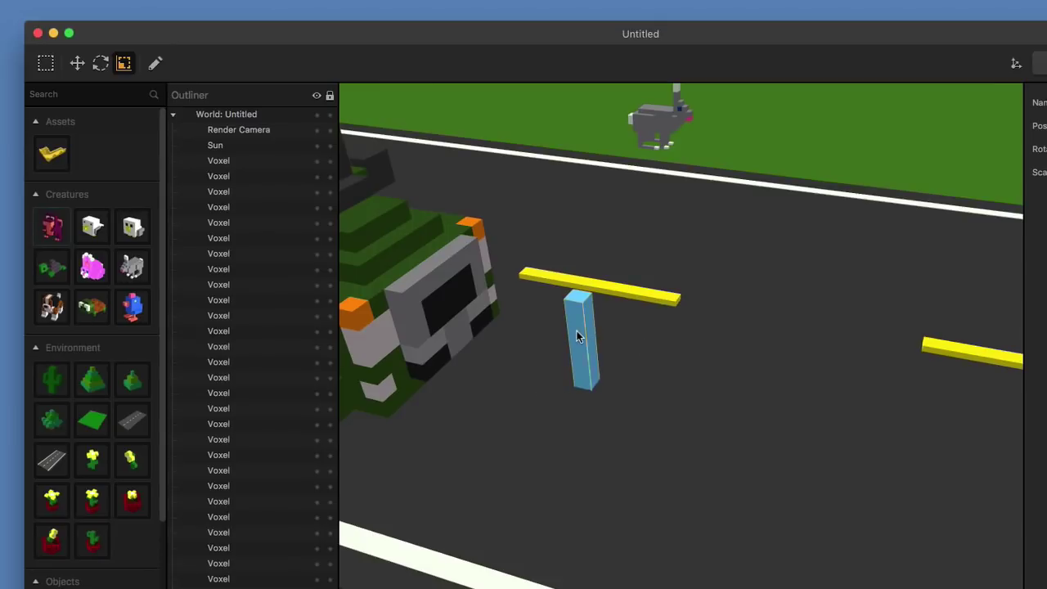
# Scale the second blue voxel along the road and upward into a thin panel, with scale 25.24, 23.91, 1.
pyautogui.moveTo(539, 391); pyautogui.dragTo(189, 362)
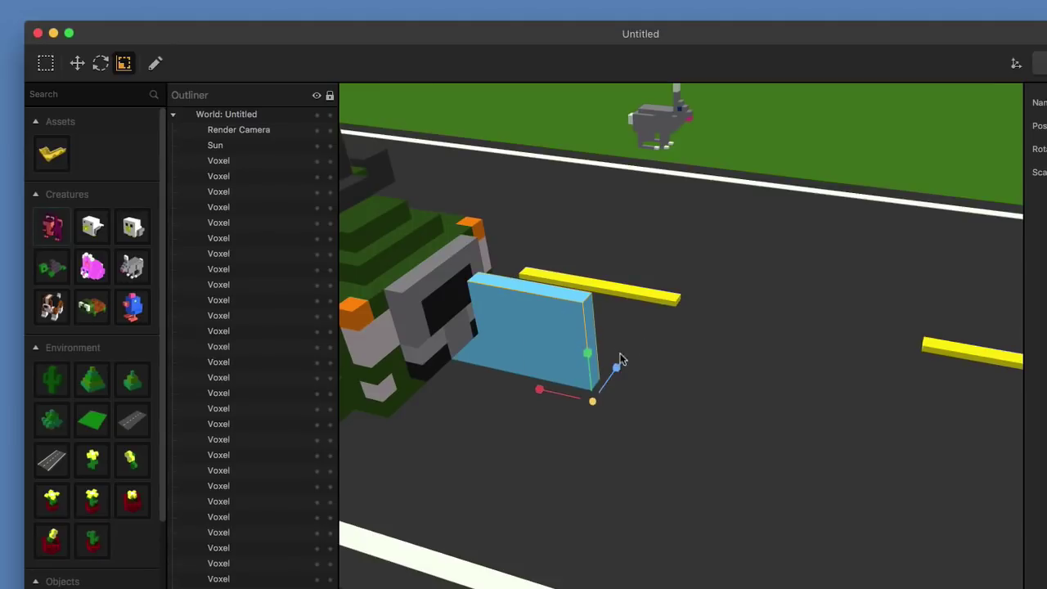
pyautogui.moveTo(583, 358); pyautogui.dragTo(570, 226)
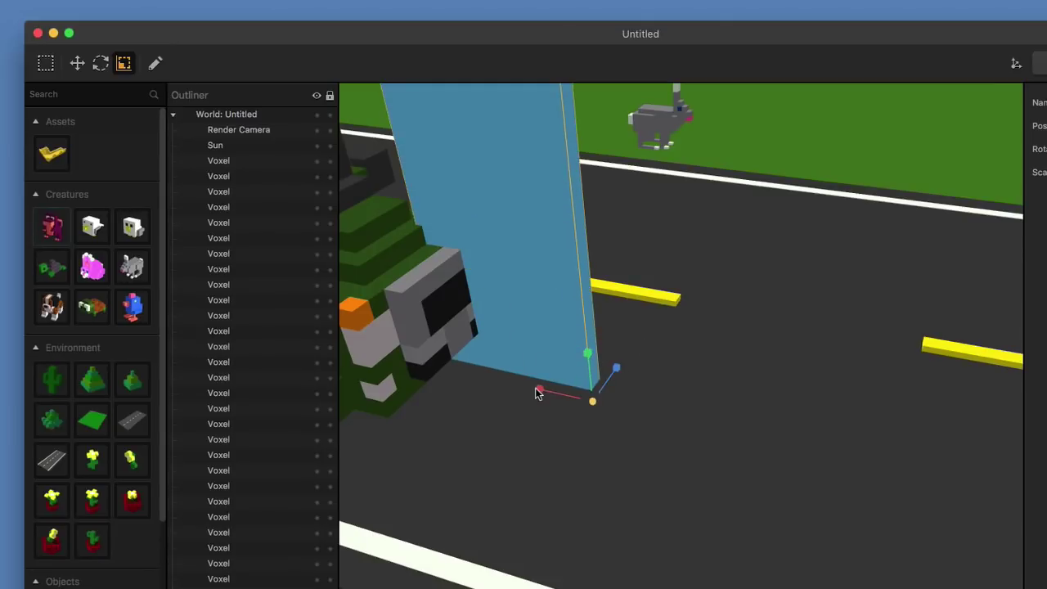
pyautogui.moveTo(539, 391); pyautogui.dragTo(325, 164)
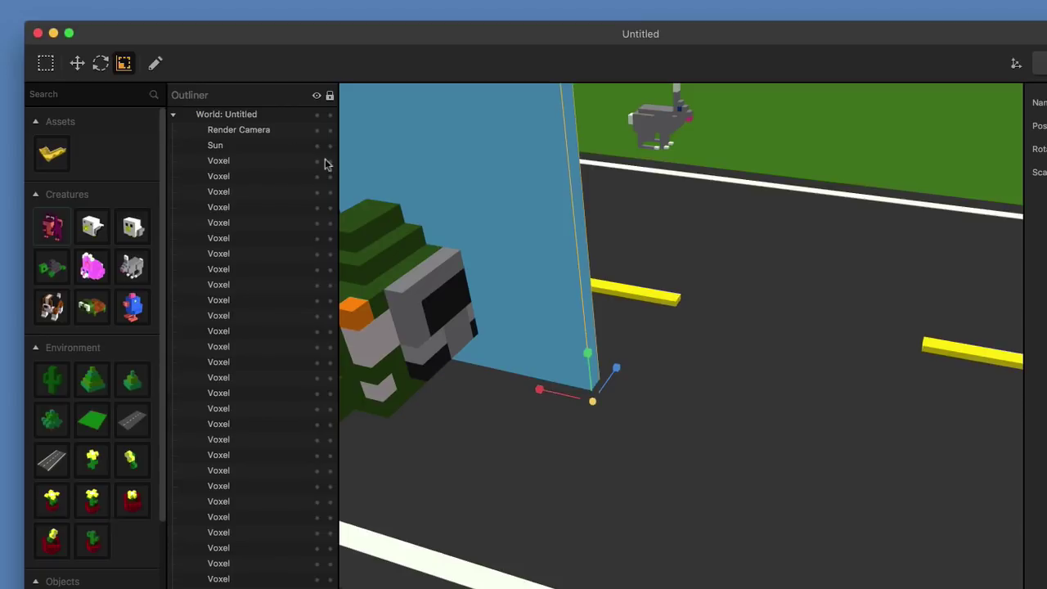
# Move the second blue panel off the road and across the grass to the far edge of the ground behind the trees.
pyautogui.click(78, 64)
pyautogui.moveTo(609, 378); pyautogui.dragTo(839, 102)
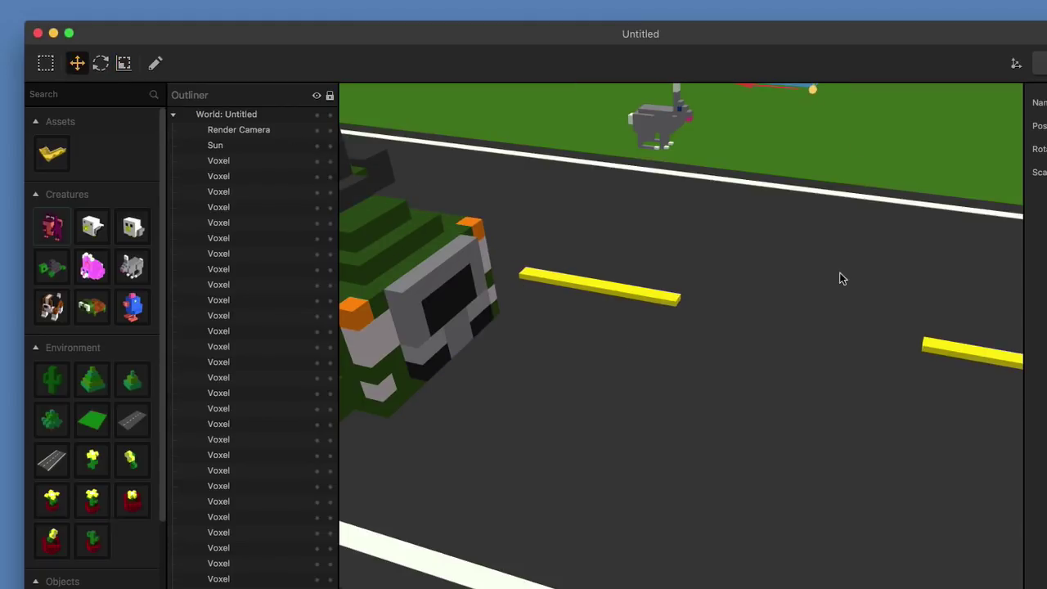
pyautogui.scroll(-6, 840, 274)
pyautogui.moveTo(811, 213); pyautogui.dragTo(840, 222, button='middle')
pyautogui.moveTo(838, 264); pyautogui.dragTo(945, 195)
pyautogui.moveTo(945, 193); pyautogui.dragTo(315, 384, button='middle')
pyautogui.moveTo(1007, 197); pyautogui.dragTo(493, 423, button='middle')
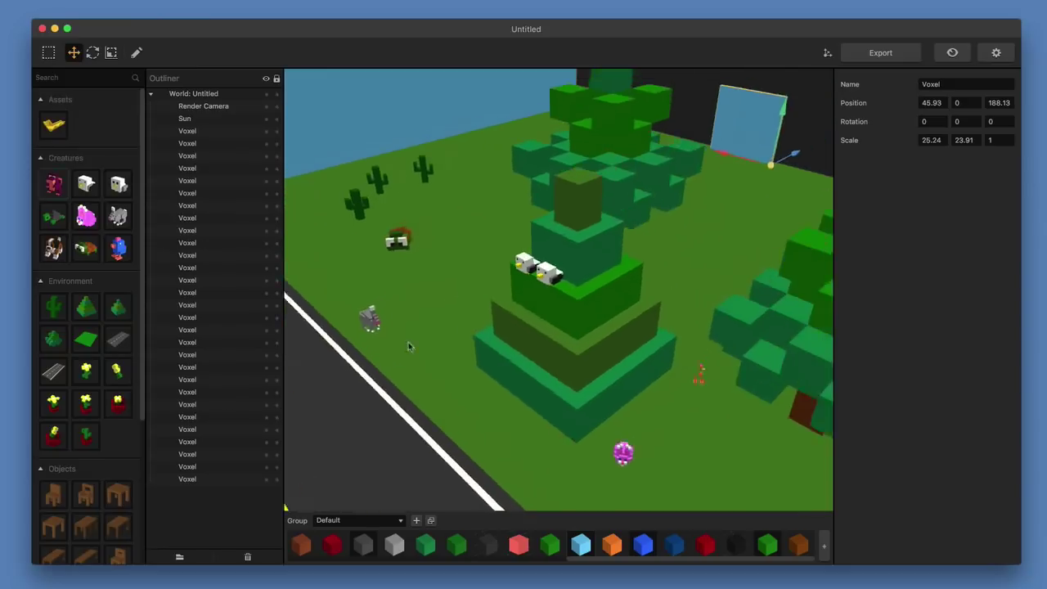
pyautogui.moveTo(409, 343); pyautogui.dragTo(344, 378, button='middle')
pyautogui.moveTo(693, 252); pyautogui.dragTo(434, 413, button='middle')
pyautogui.scroll(4, 709, 254)
pyautogui.moveTo(708, 256); pyautogui.dragTo(483, 405, button='middle')
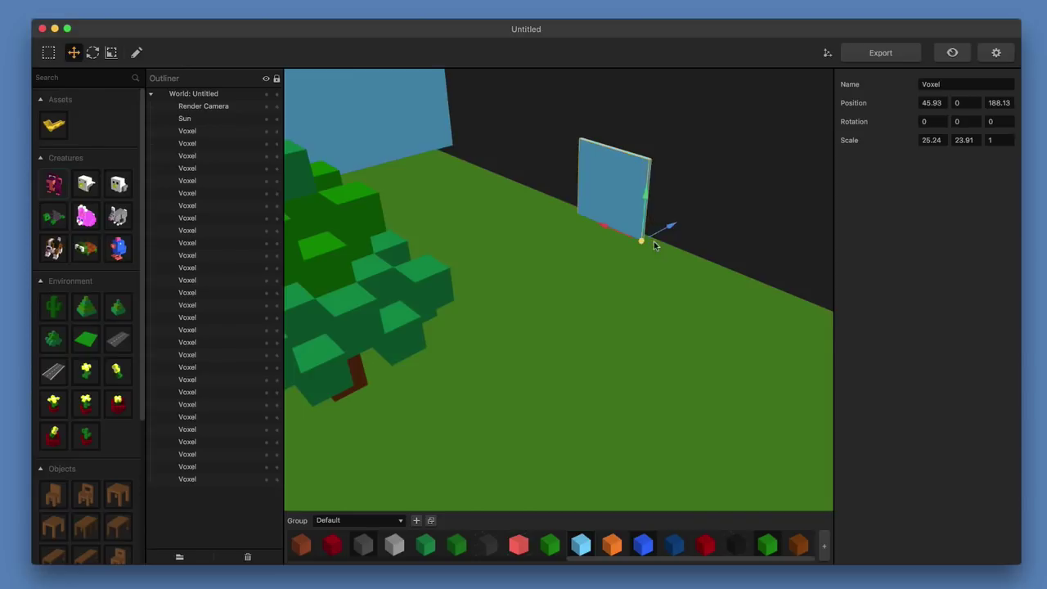
# Align the second panel with the ground's edge at position 45.93, 0, 189.81 and enlarge it to scale 110.61, 99.58, 1.
pyautogui.scroll(-5, 654, 242)
pyautogui.moveTo(640, 243); pyautogui.dragTo(488, 204)
pyautogui.click(109, 53)
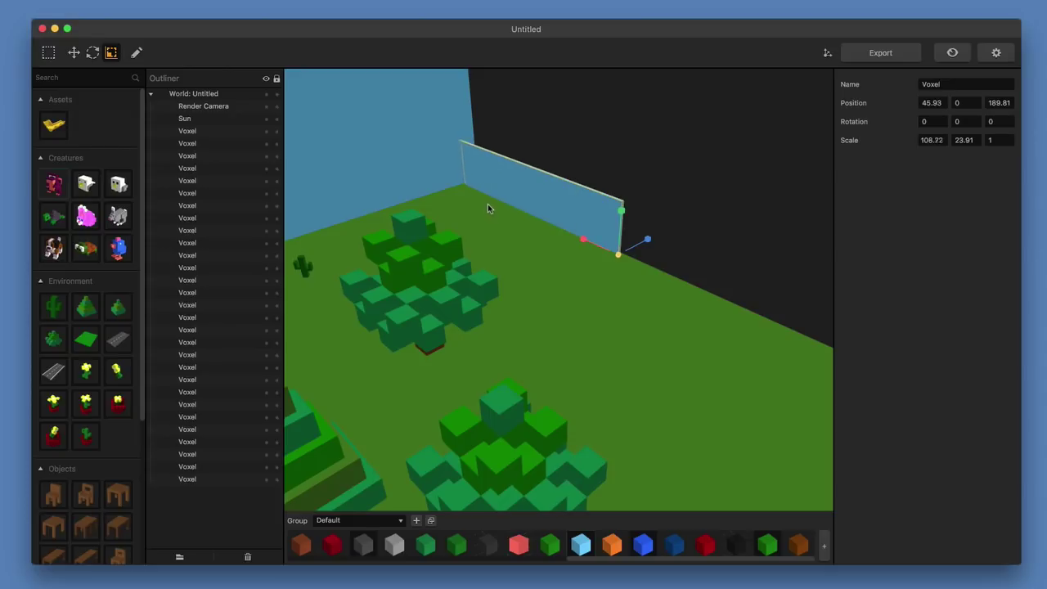
pyautogui.moveTo(622, 212); pyautogui.dragTo(627, 68)
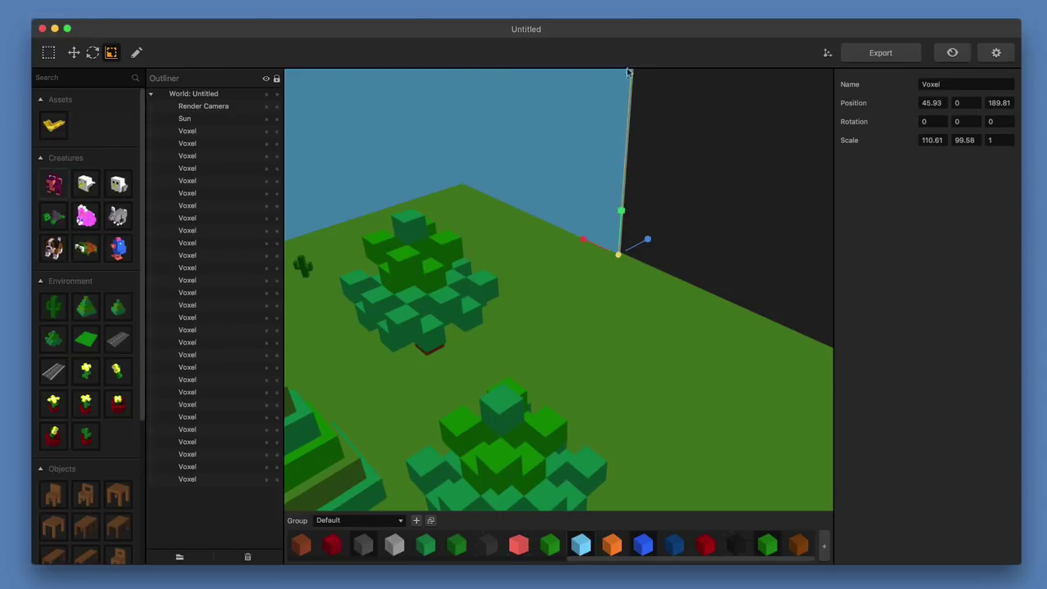
# Shift the second wall along the ground's edge to X -58.11 and stretch it back to the corner, with scale 419.41, 134.15, 1.
pyautogui.click(74, 53)
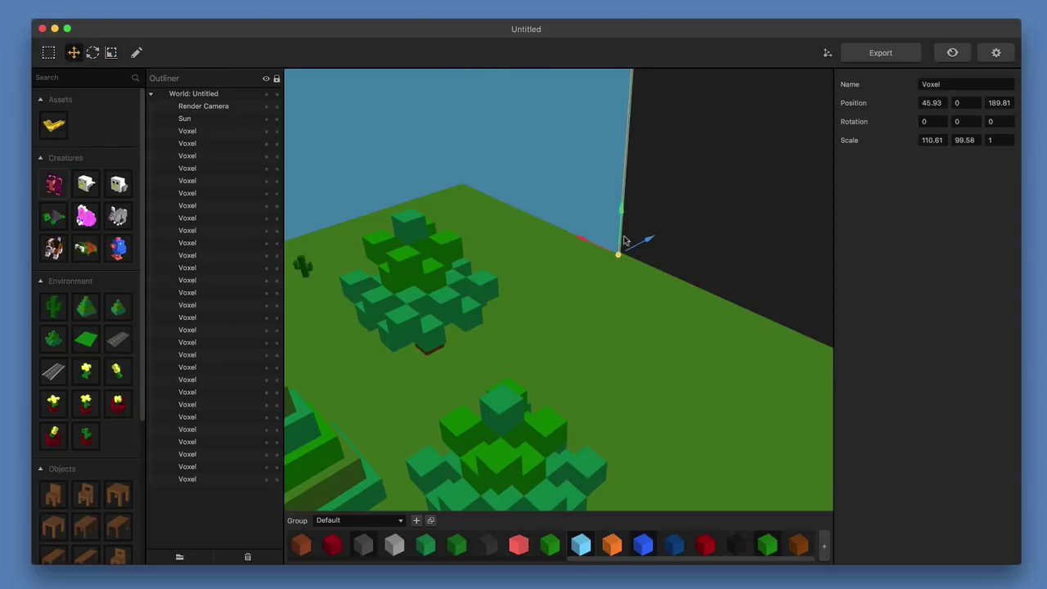
pyautogui.moveTo(582, 242); pyautogui.dragTo(800, 370)
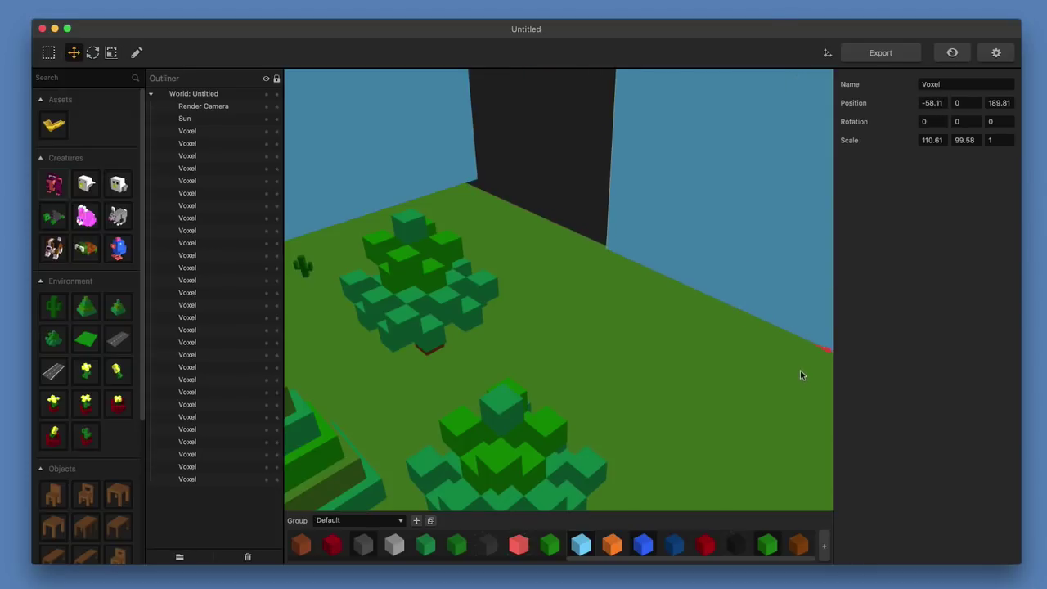
pyautogui.scroll(-3, 800, 371)
pyautogui.click(112, 52)
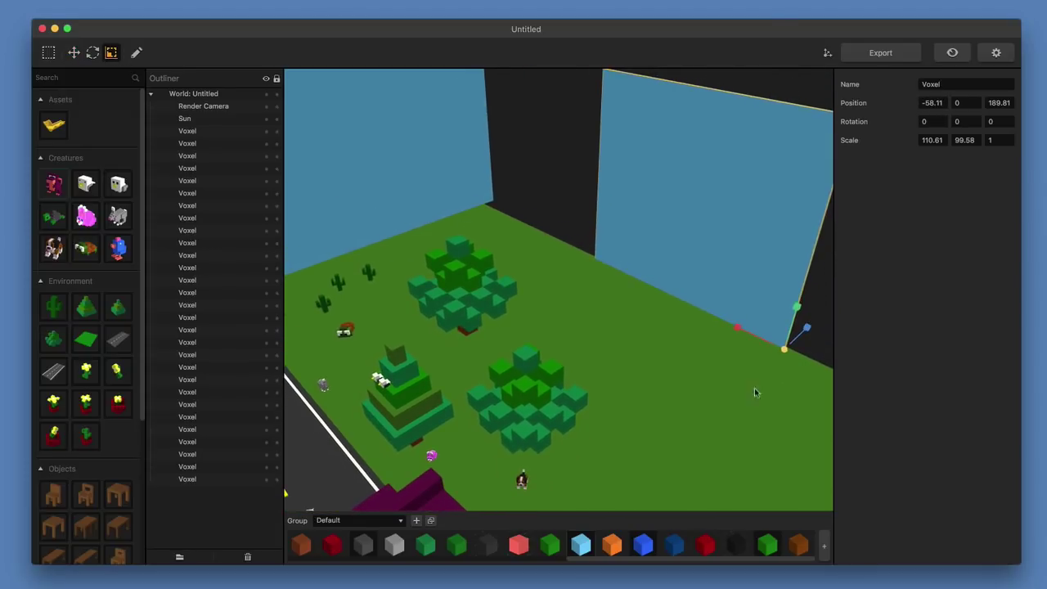
pyautogui.moveTo(734, 328); pyautogui.dragTo(621, 290)
pyautogui.moveTo(799, 313); pyautogui.dragTo(800, 304)
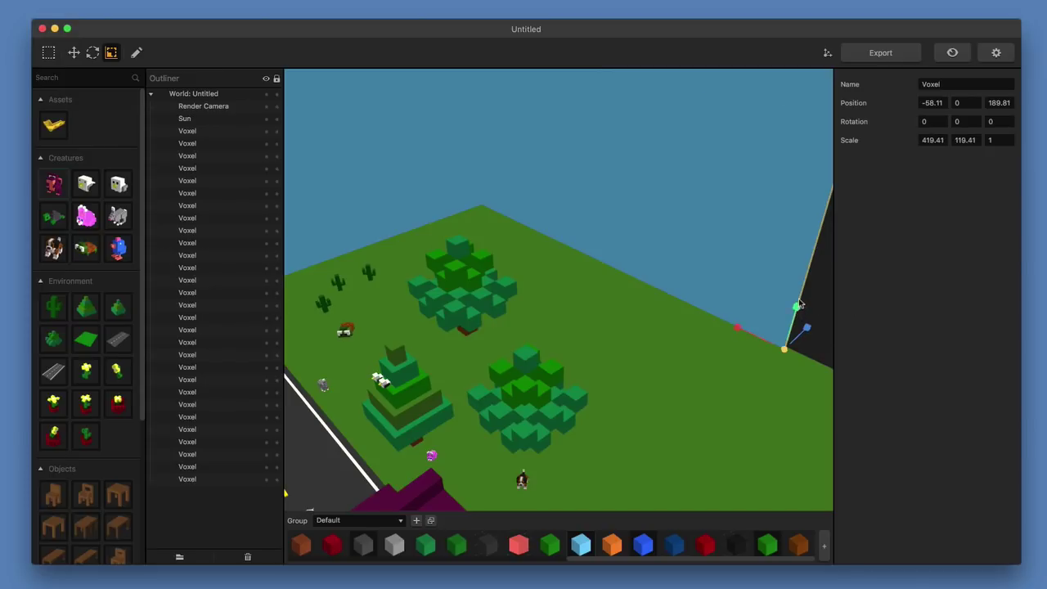
# Raise the first blue wall at the end of the road to a height scale of 236.59.
pyautogui.moveTo(648, 381); pyautogui.dragTo(602, 355, button='middle')
pyautogui.moveTo(601, 378); pyautogui.dragTo(643, 268)
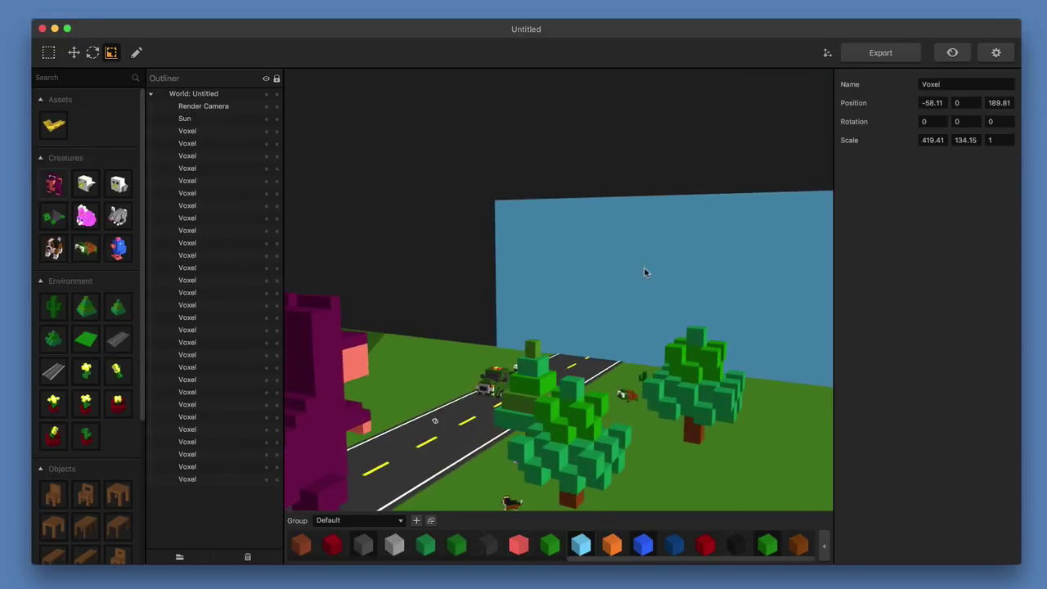
pyautogui.click(643, 269)
pyautogui.moveTo(494, 306); pyautogui.dragTo(495, 240)
# Raise the long blue wall behind the trees to a height scale of 335.69.
pyautogui.moveTo(597, 301); pyautogui.dragTo(717, 318)
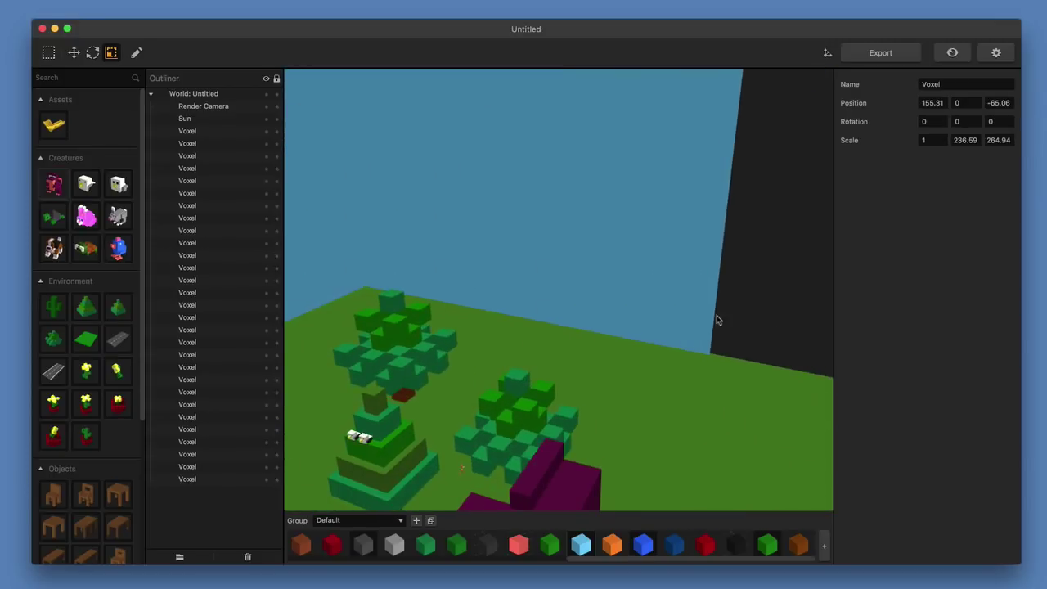
pyautogui.click(715, 323)
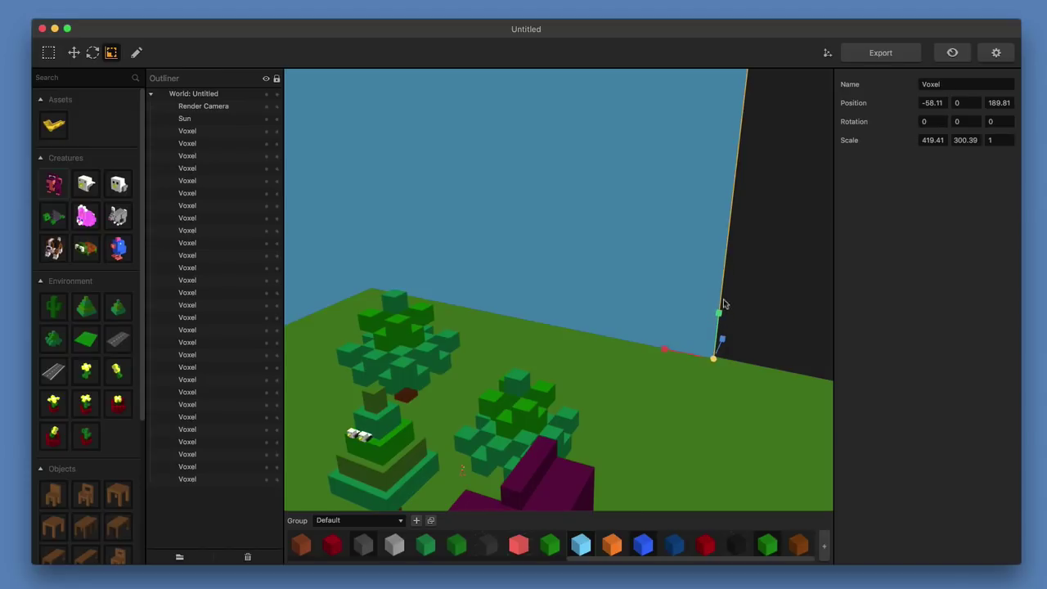
pyautogui.moveTo(564, 377); pyautogui.dragTo(923, 306)
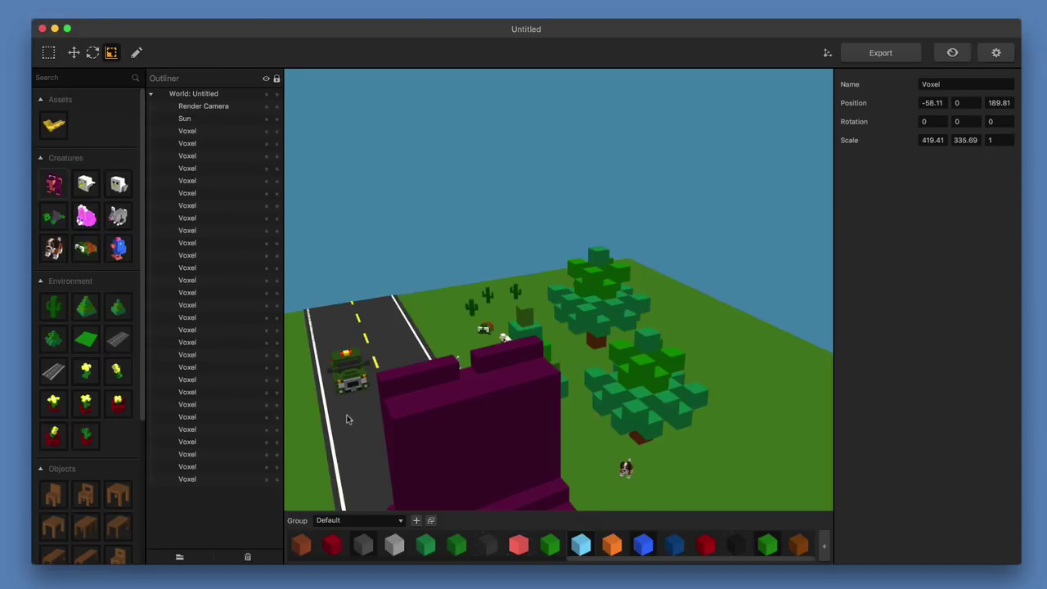
pyautogui.moveTo(347, 419); pyautogui.dragTo(642, 392)
pyautogui.moveTo(480, 429); pyautogui.dragTo(530, 412)
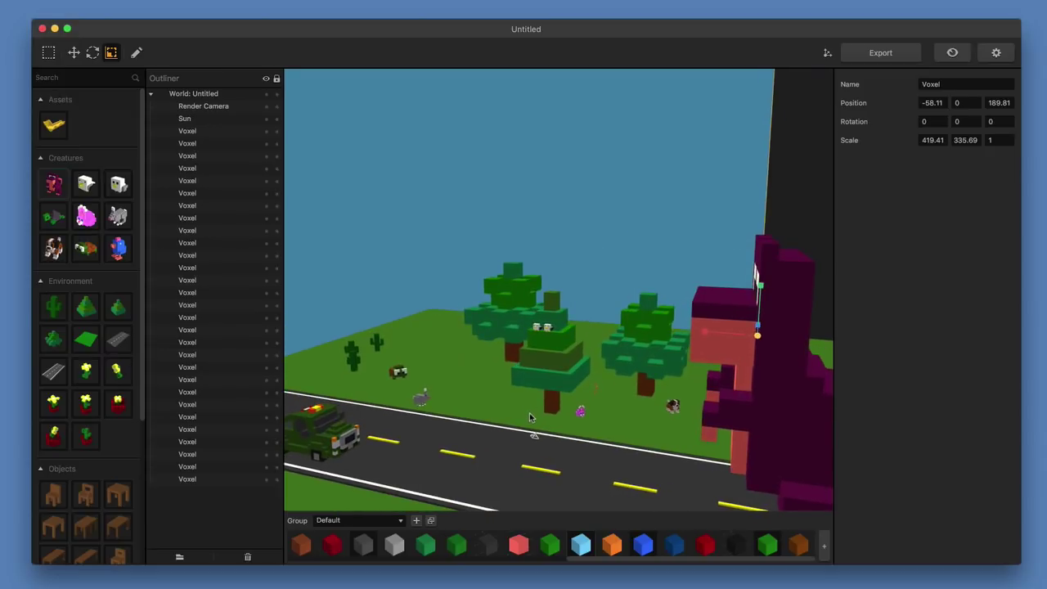
# Slide the long blue wall along the ground's edge to fill the gap behind the dinosaur.
pyautogui.moveTo(773, 266); pyautogui.dragTo(587, 370, button='right')
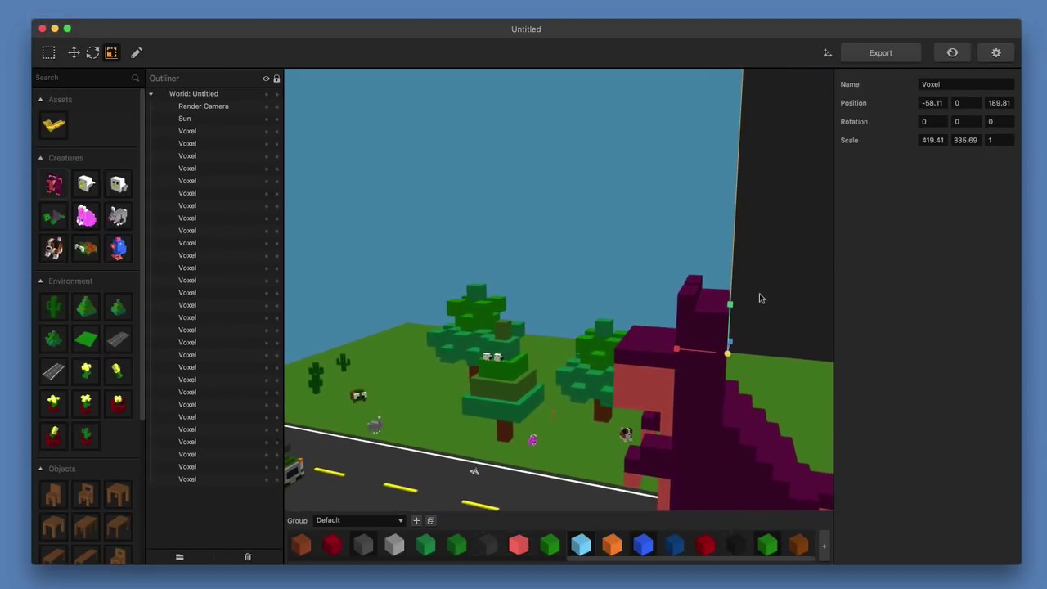
pyautogui.moveTo(759, 297)
pyautogui.mouseDown(button='right')
pyautogui.moveTo(601, 387)
pyautogui.moveTo(446, 446)
pyautogui.mouseUp(button='right')
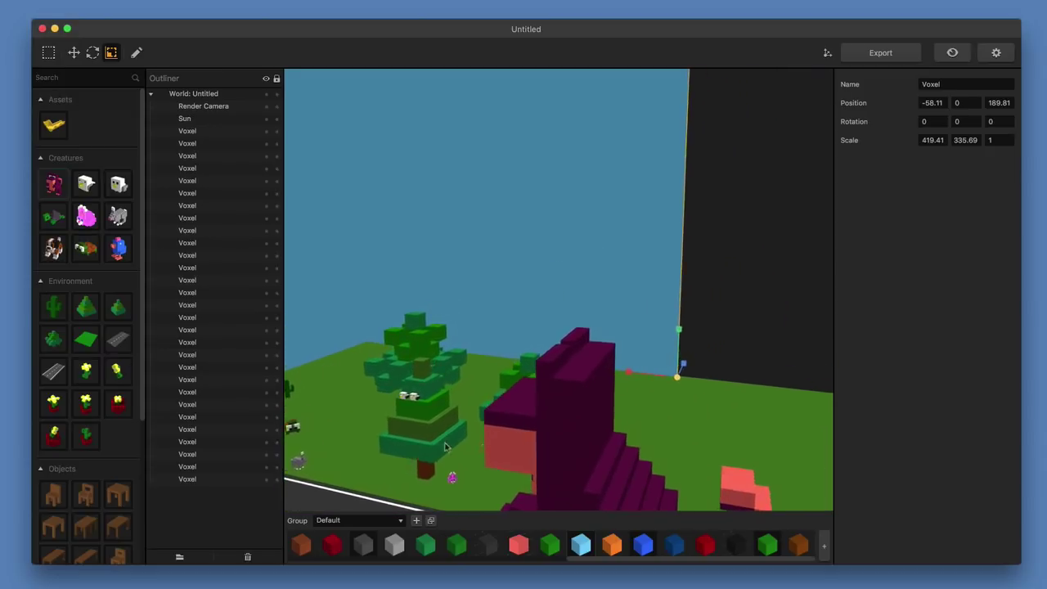
pyautogui.click(74, 52)
pyautogui.moveTo(624, 375); pyautogui.dragTo(851, 411)
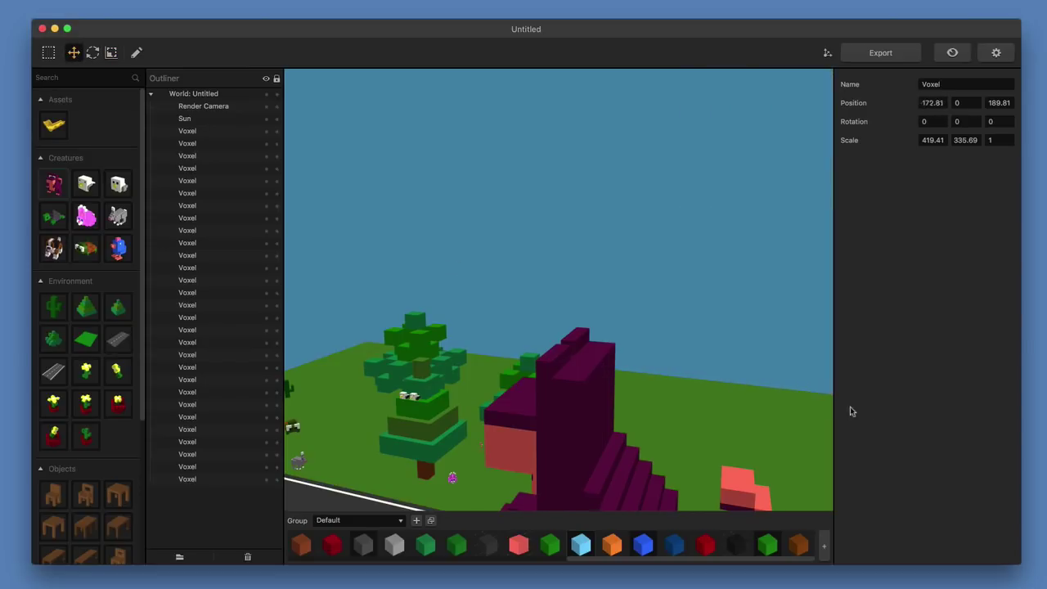
pyautogui.scroll(-5, 593, 421)
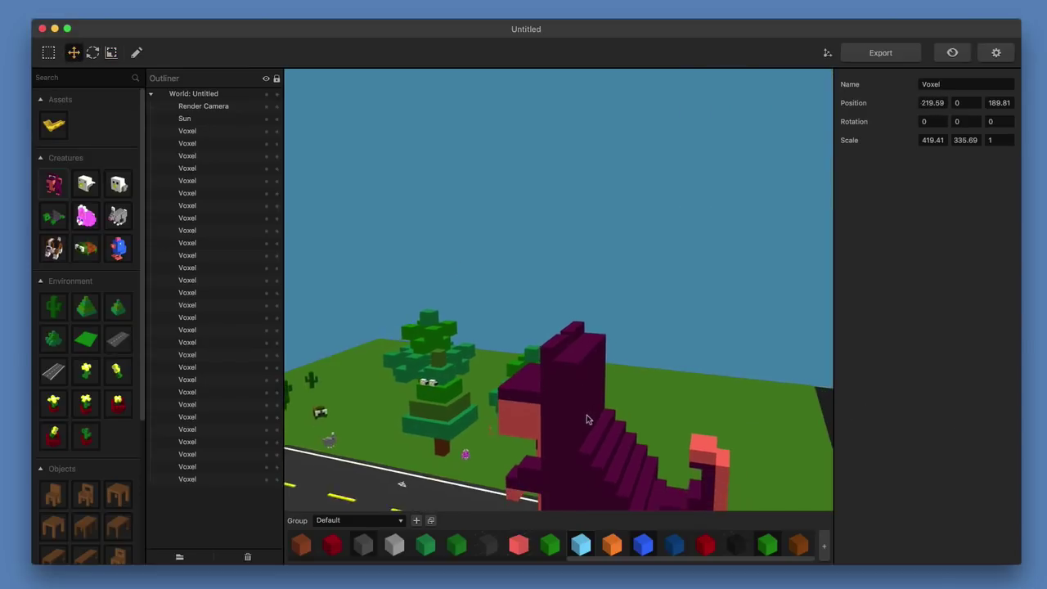
# Move the dinosaur along the road toward the truck, and move the truck forward along the road toward the dinosaur.
pyautogui.moveTo(580, 422); pyautogui.dragTo(646, 237, button='middle')
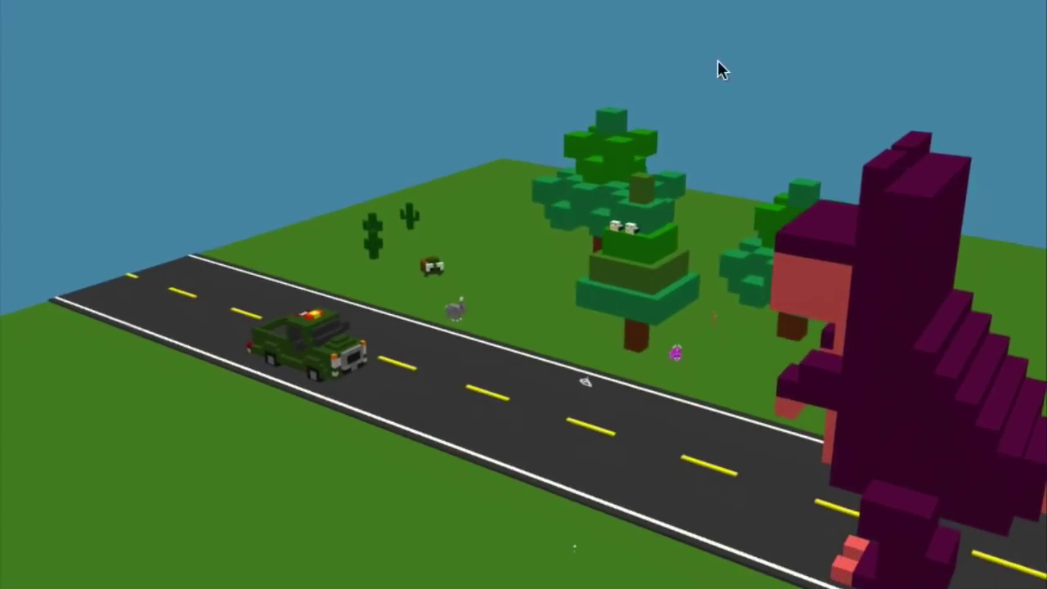
pyautogui.scroll(5, 630, 370)
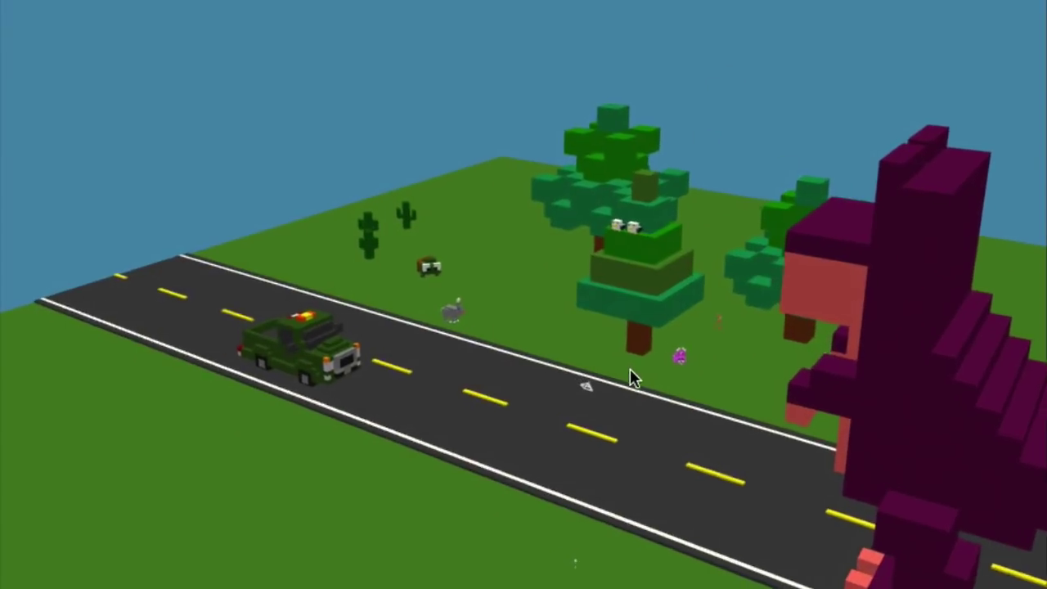
pyautogui.moveTo(536, 412); pyautogui.dragTo(644, 414)
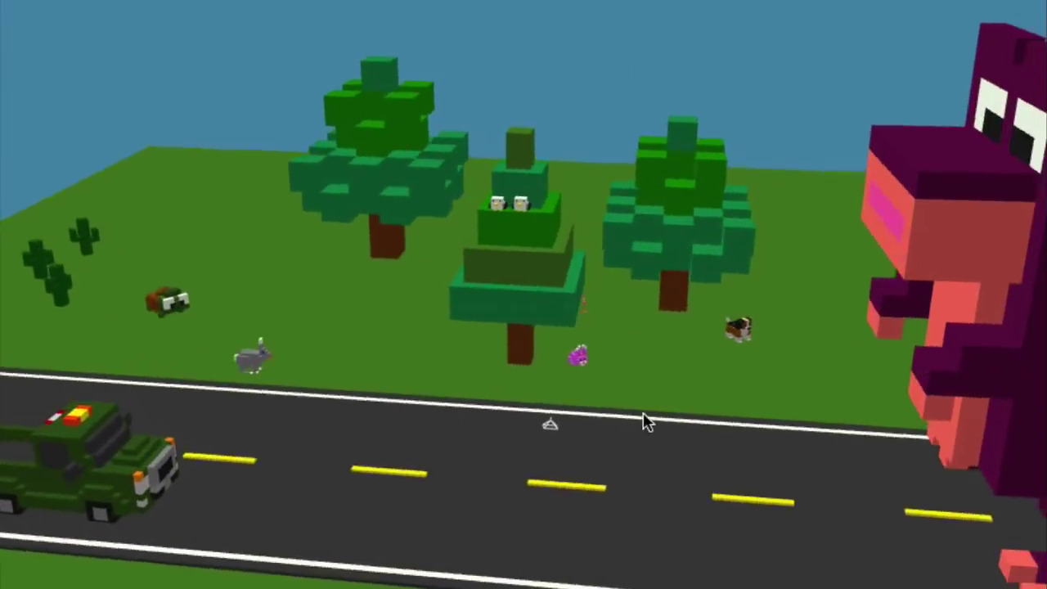
pyautogui.moveTo(643, 414); pyautogui.dragTo(509, 413, button='middle')
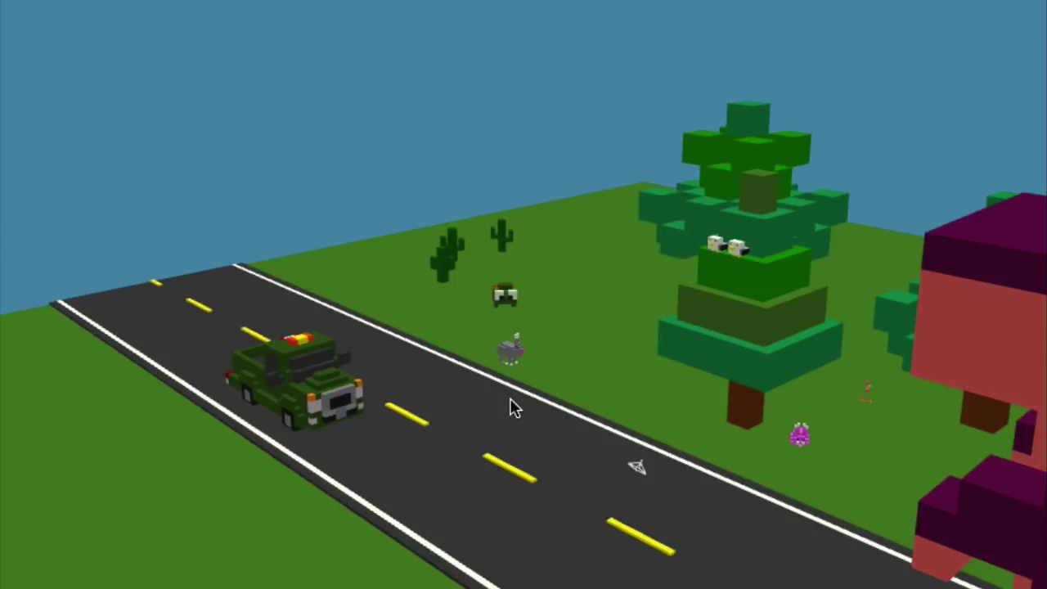
pyautogui.moveTo(538, 492); pyautogui.dragTo(571, 506)
pyautogui.moveTo(572, 514); pyautogui.dragTo(711, 522, button='middle')
pyautogui.click(956, 435)
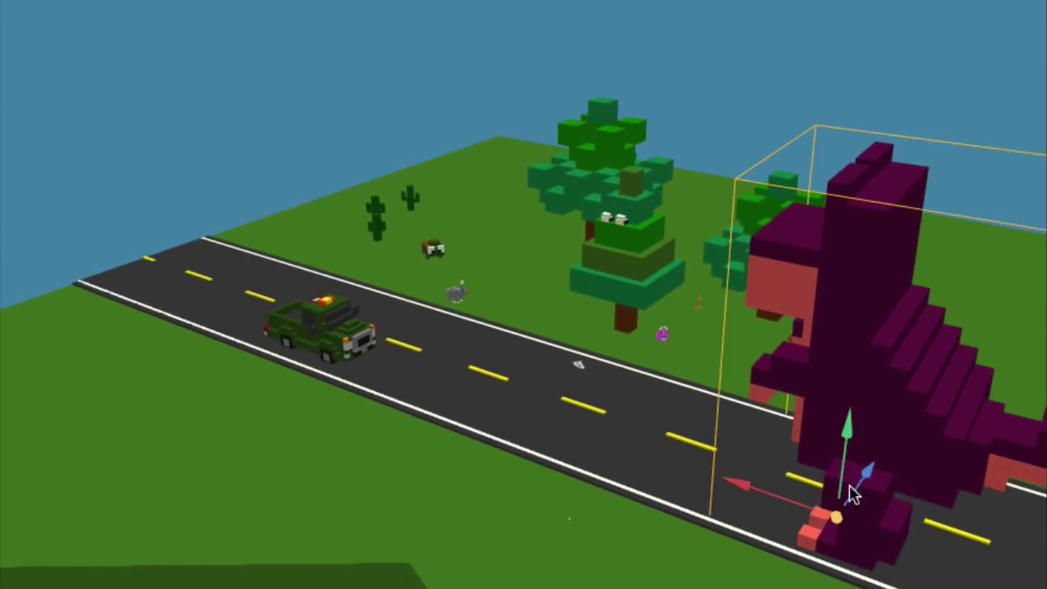
pyautogui.moveTo(744, 492); pyautogui.dragTo(662, 467)
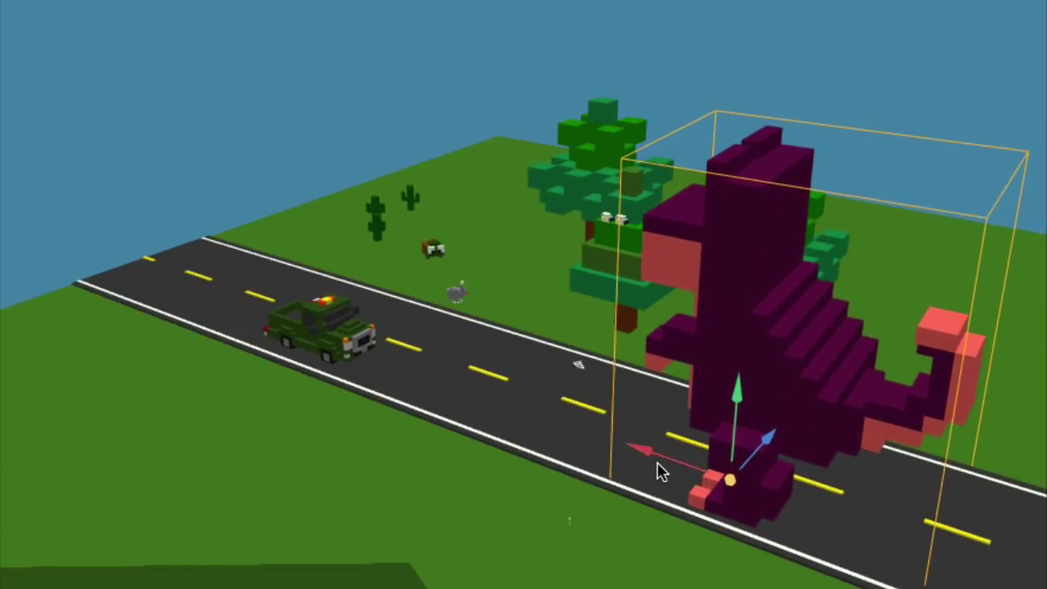
pyautogui.click(265, 328)
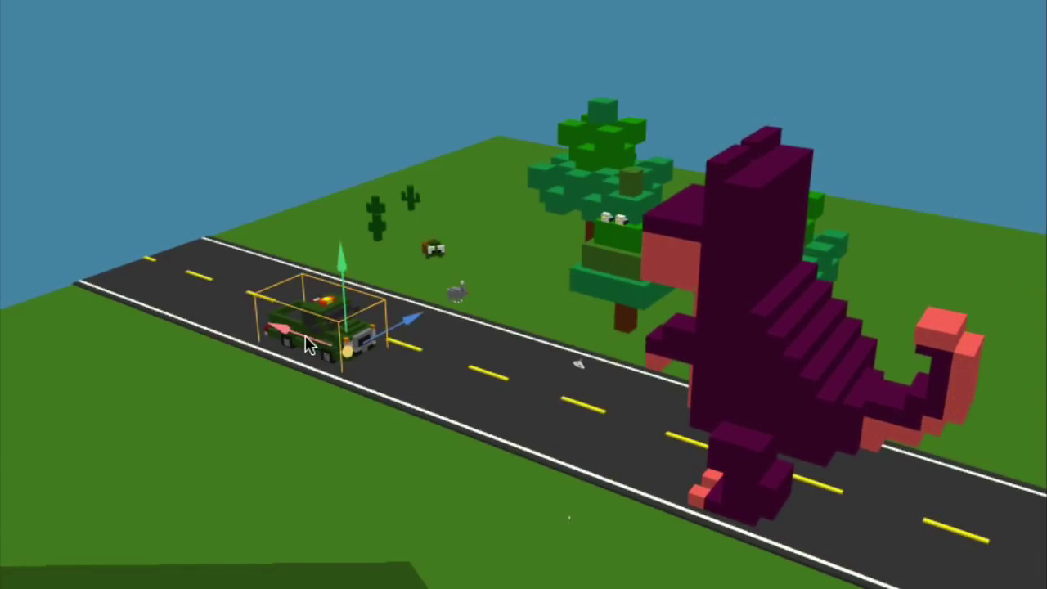
pyautogui.moveTo(311, 346); pyautogui.dragTo(406, 368)
# Examine the placement of the truck and dinosaur on the road from several angles against the blue walls.
pyautogui.moveTo(443, 409); pyautogui.dragTo(522, 444)
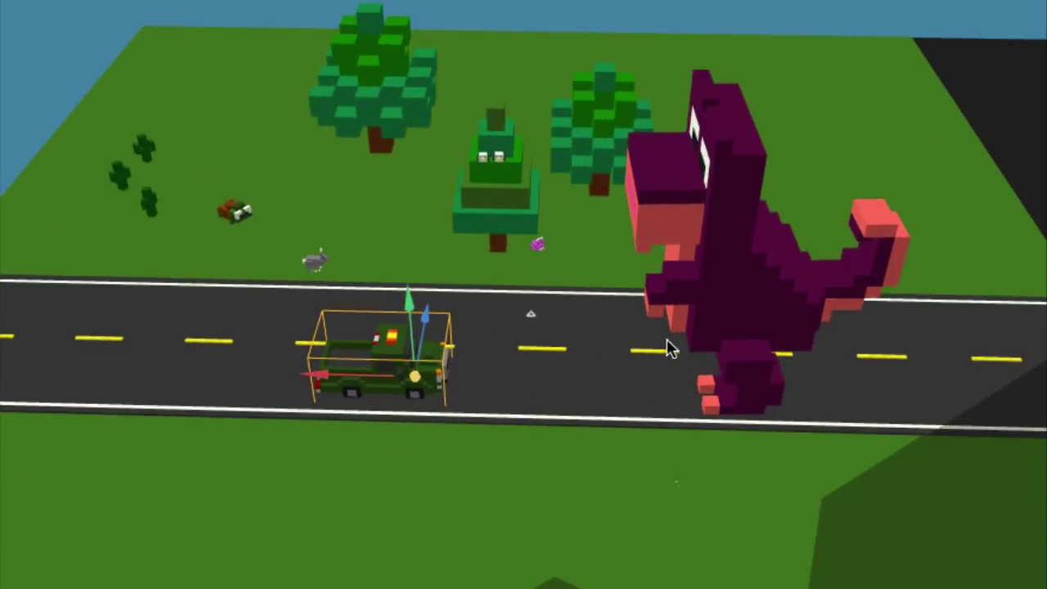
pyautogui.scroll(-3, 487, 379)
pyautogui.moveTo(458, 363); pyautogui.dragTo(399, 348, button='right')
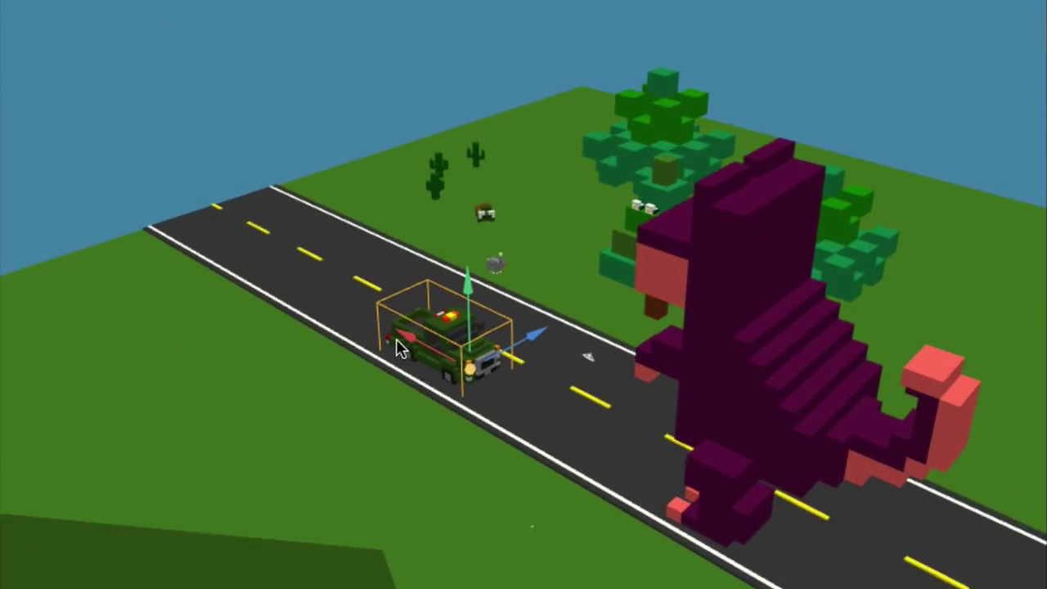
pyautogui.scroll(5, 442, 384)
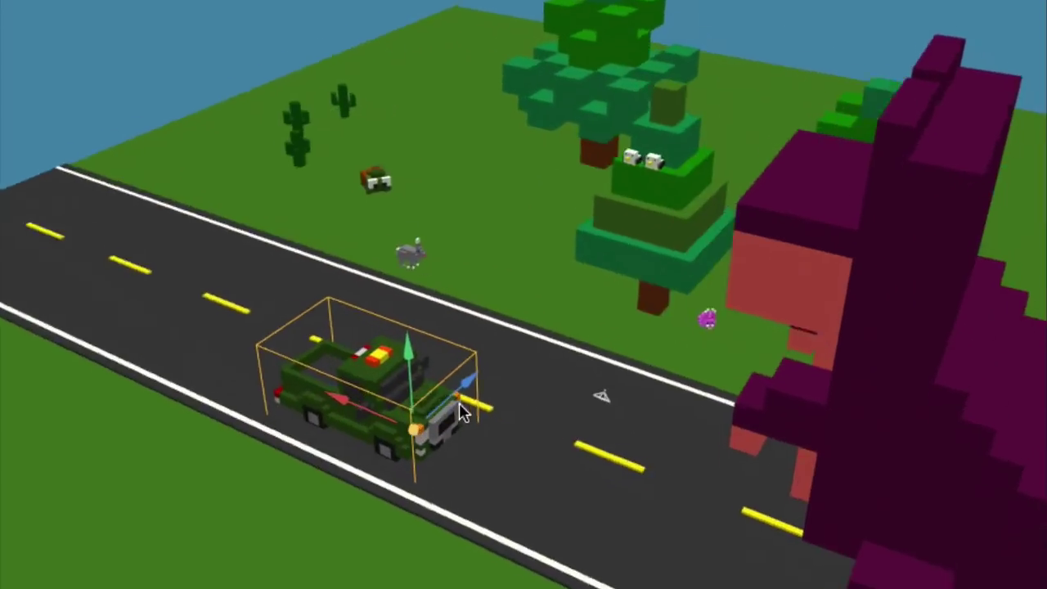
pyautogui.moveTo(460, 405); pyautogui.dragTo(401, 368, button='middle')
pyautogui.scroll(-4, 462, 403)
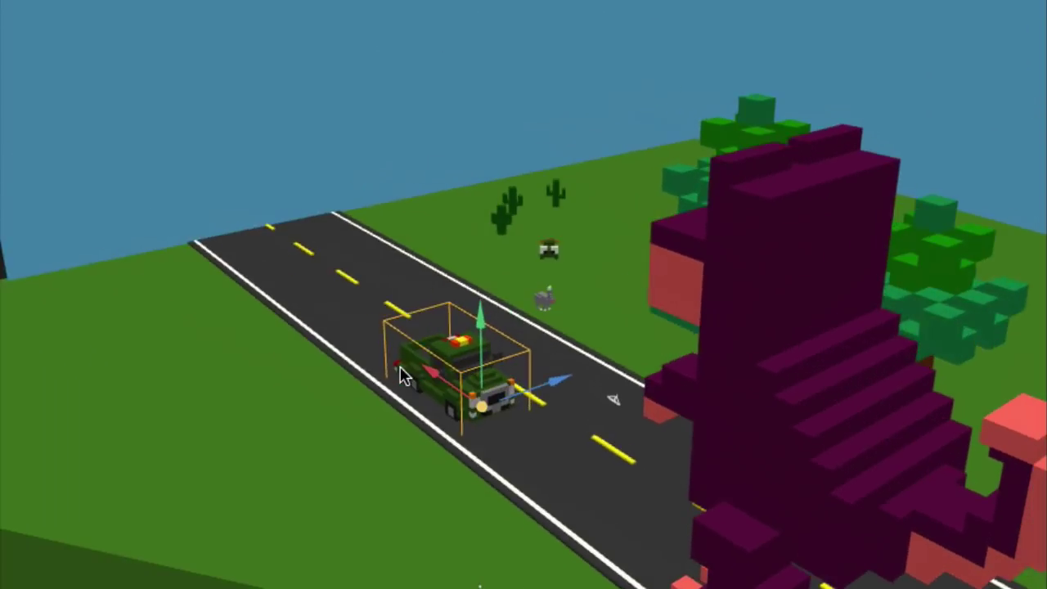
pyautogui.moveTo(398, 365); pyautogui.dragTo(404, 579)
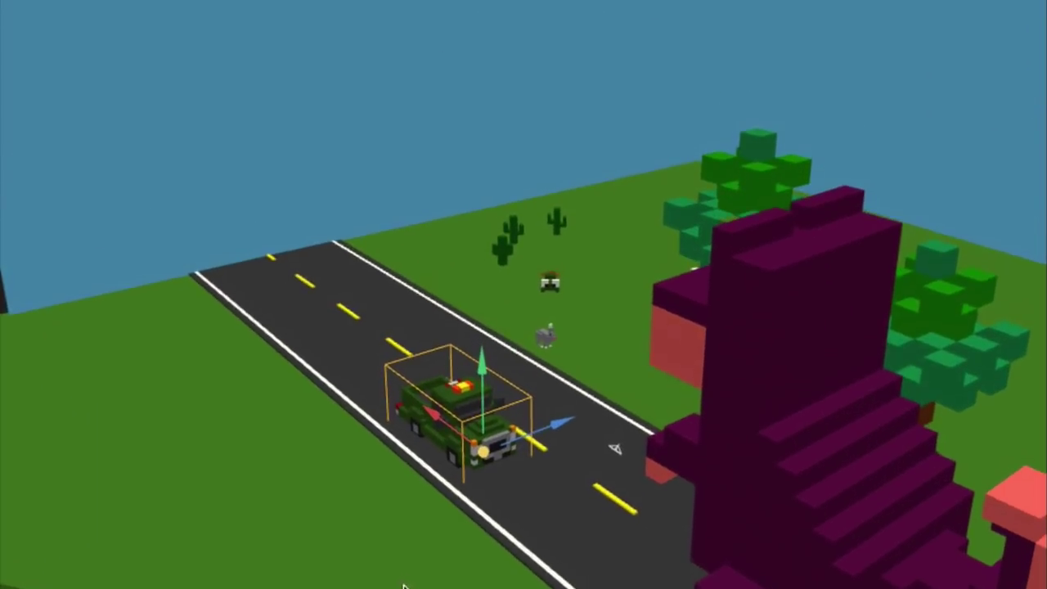
pyautogui.moveTo(495, 388); pyautogui.dragTo(540, 399)
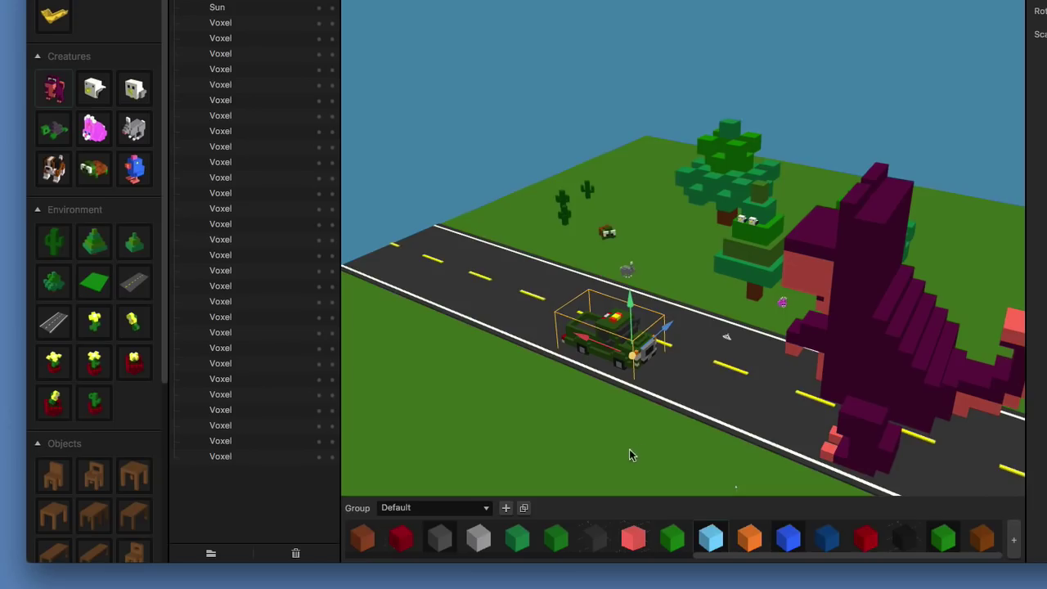
# Add a white voxel on the grass beside the road near the truck and open it for editing.
pyautogui.hscroll(-5, 615, 531)
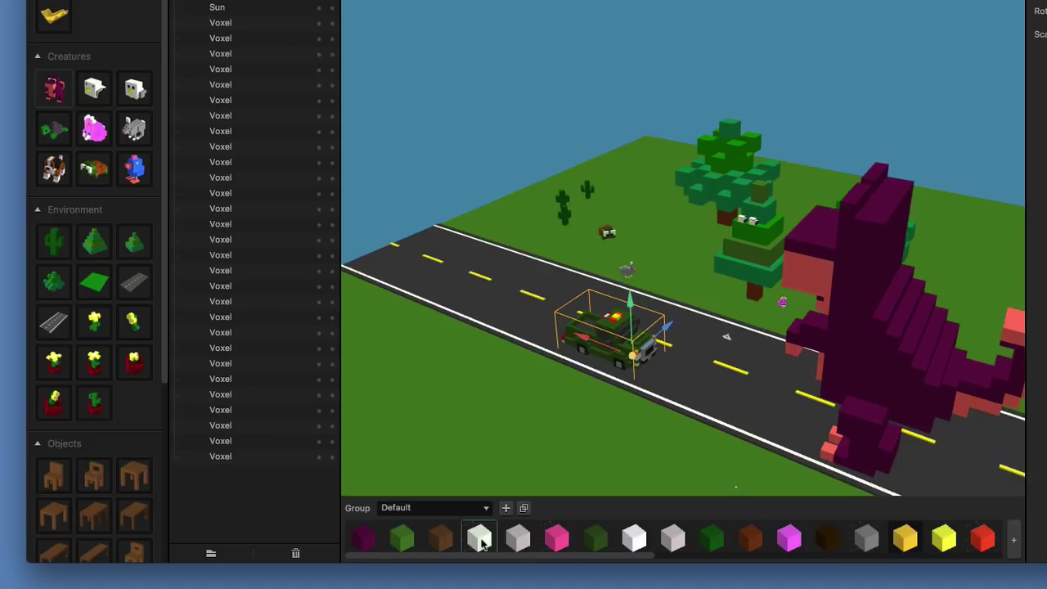
pyautogui.click(518, 398)
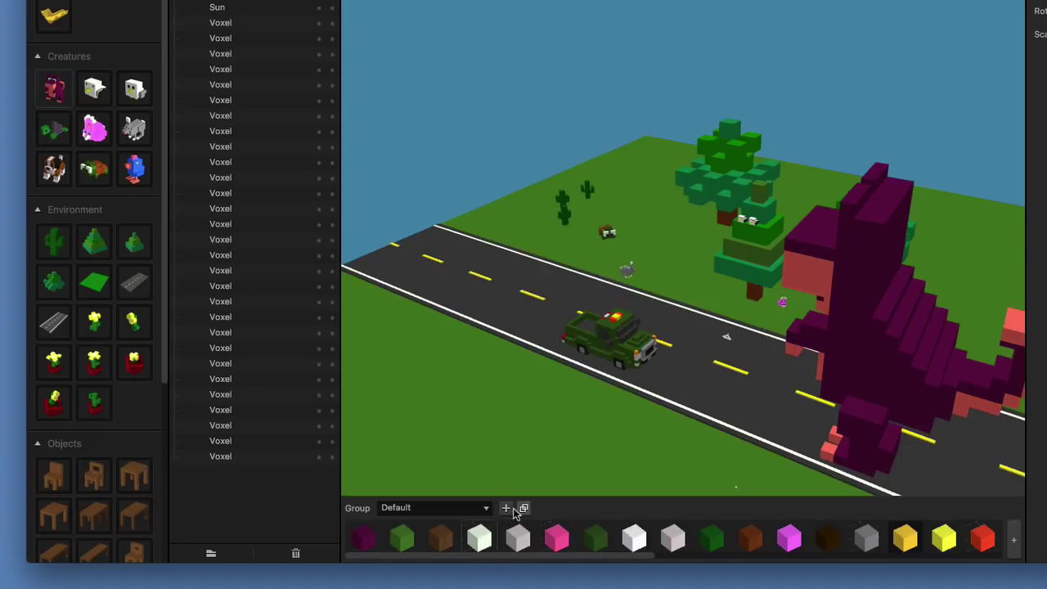
pyautogui.moveTo(480, 537); pyautogui.dragTo(617, 407)
pyautogui.scroll(10, 617, 406)
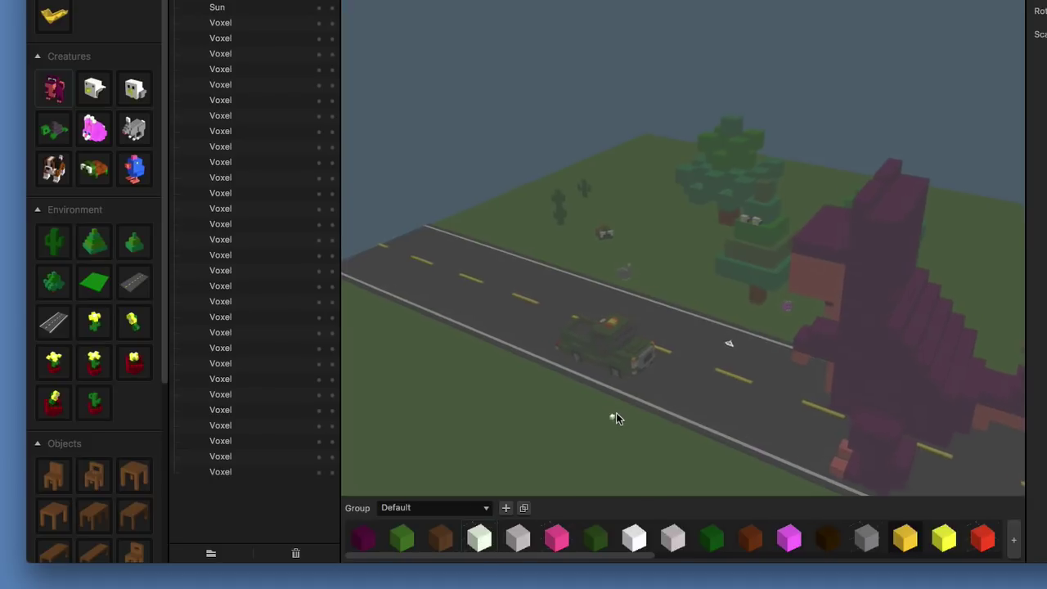
pyautogui.moveTo(627, 426); pyautogui.dragTo(748, 254, button='middle')
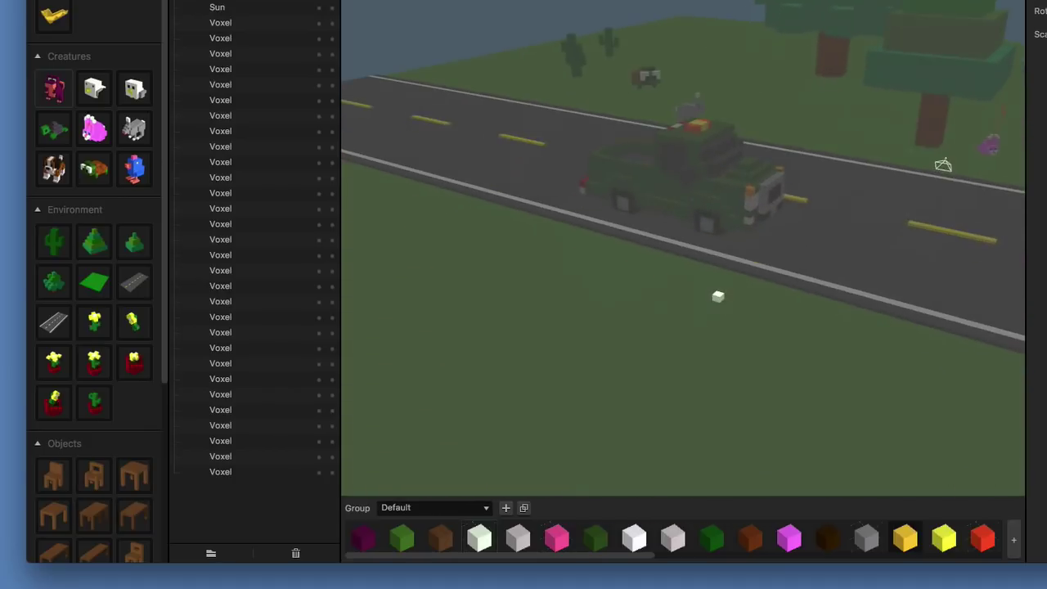
# Add voxels around the single white voxel to form a flat rectangular slab three voxels wide on the grass.
pyautogui.scroll(5, 690, 341)
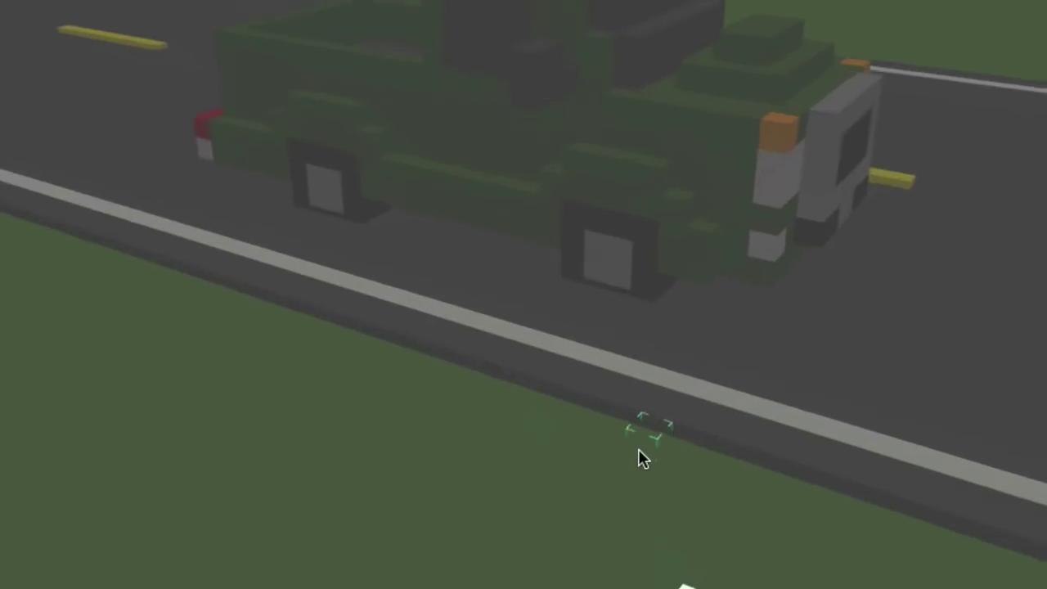
pyautogui.scroll(-1, 641, 463)
pyautogui.scroll(-2, 646, 491)
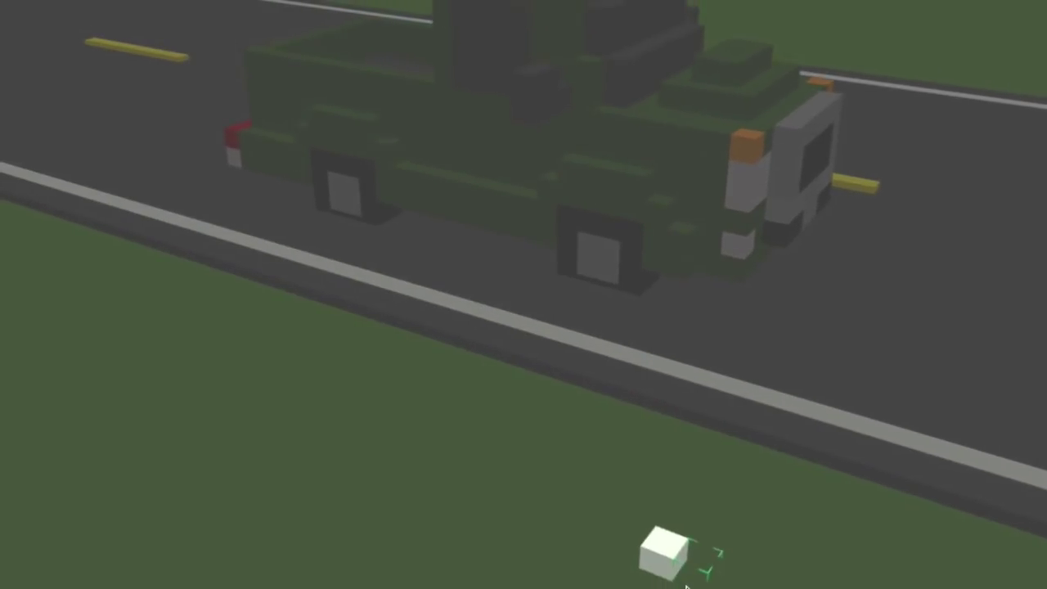
pyautogui.scroll(5, 685, 586)
pyautogui.scroll(-5, 685, 586)
pyautogui.scroll(-1, 686, 586)
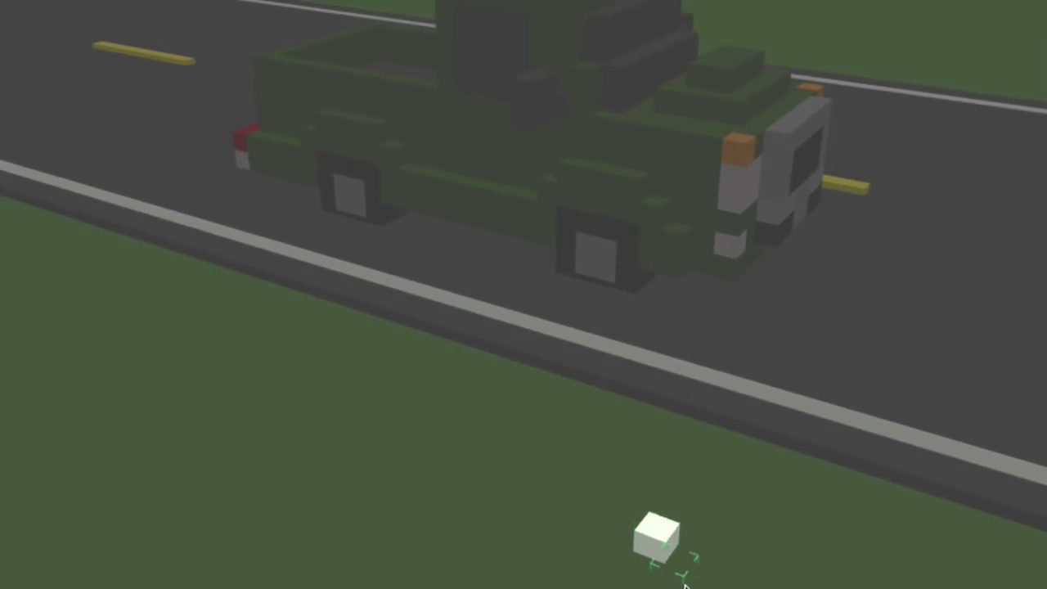
pyautogui.moveTo(677, 568); pyautogui.dragTo(526, 198, button='middle')
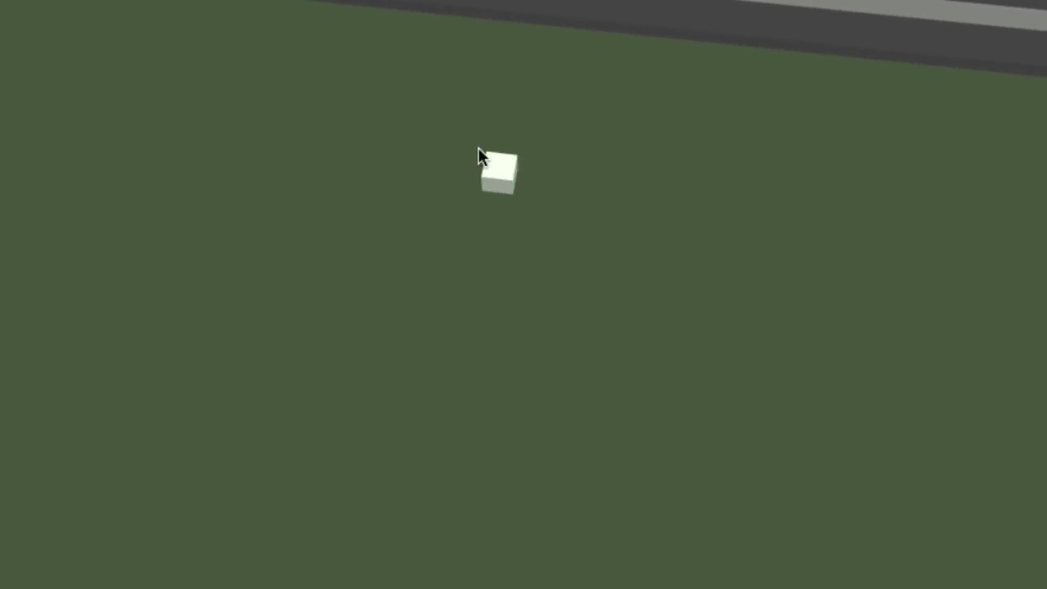
pyautogui.click(529, 160)
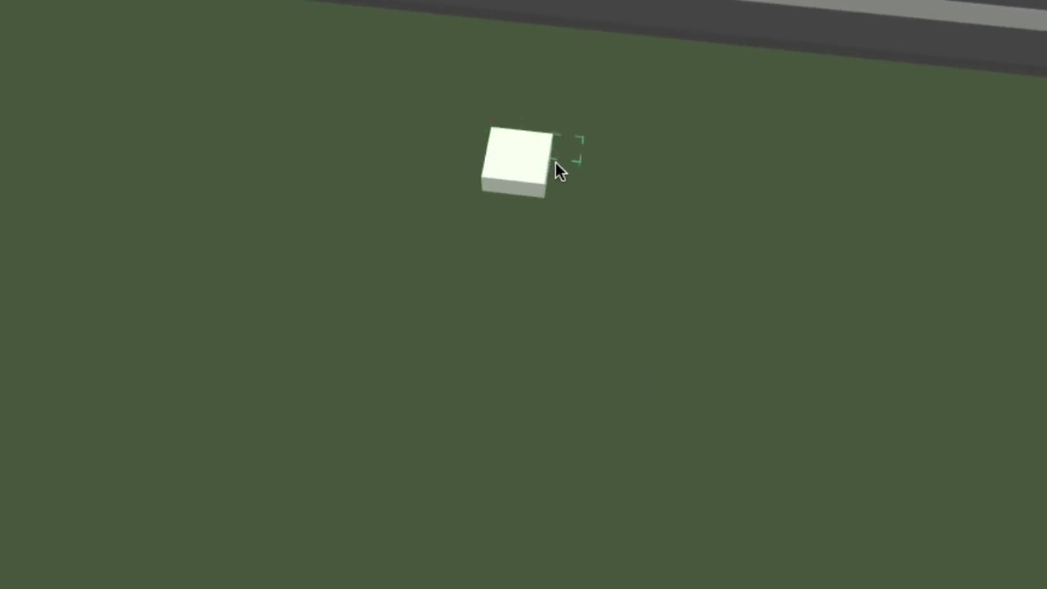
pyautogui.click(556, 166)
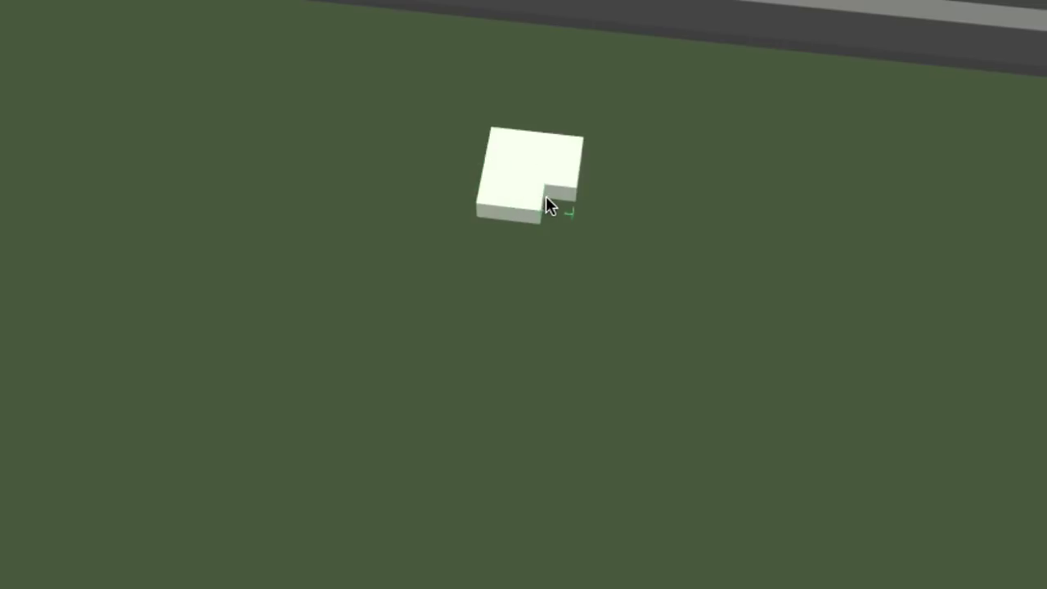
pyautogui.click(545, 197)
pyautogui.click(540, 229)
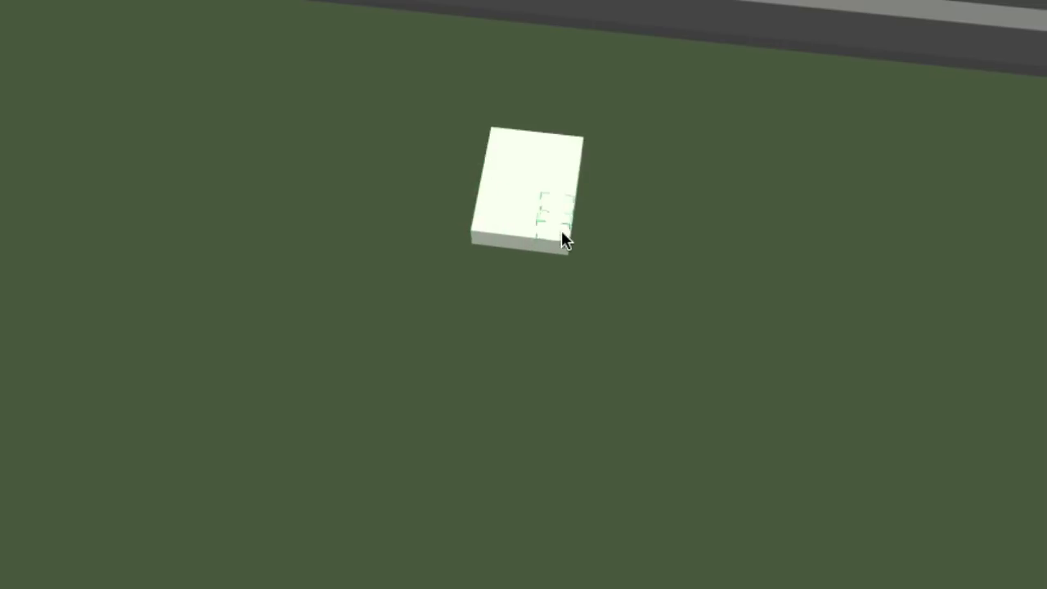
pyautogui.click(534, 250)
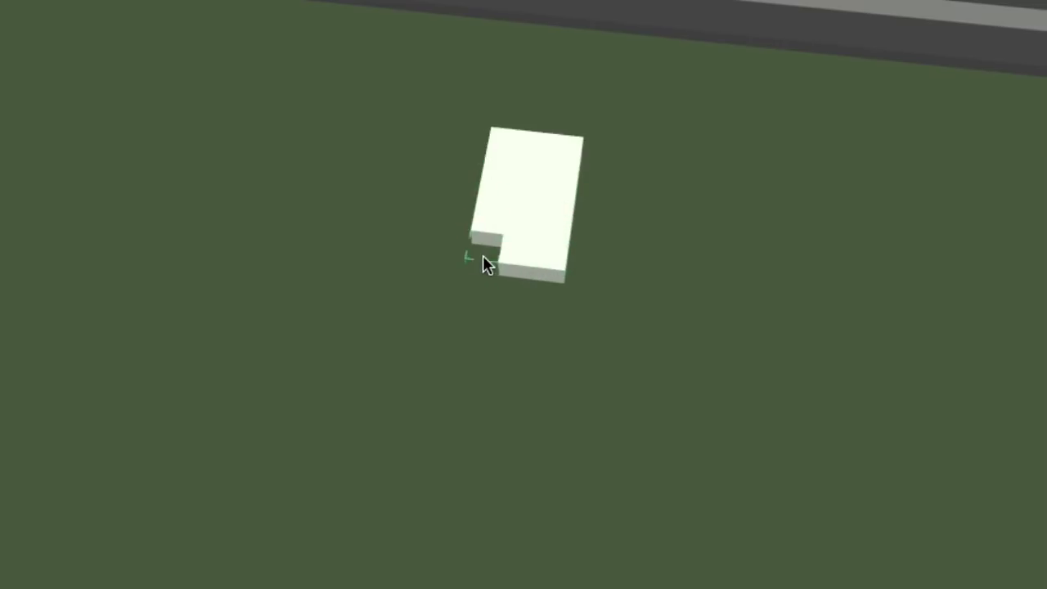
# Extend the white slab's long side facing the truck's rear with two stepped, shorter strips of voxels.
pyautogui.click(463, 217)
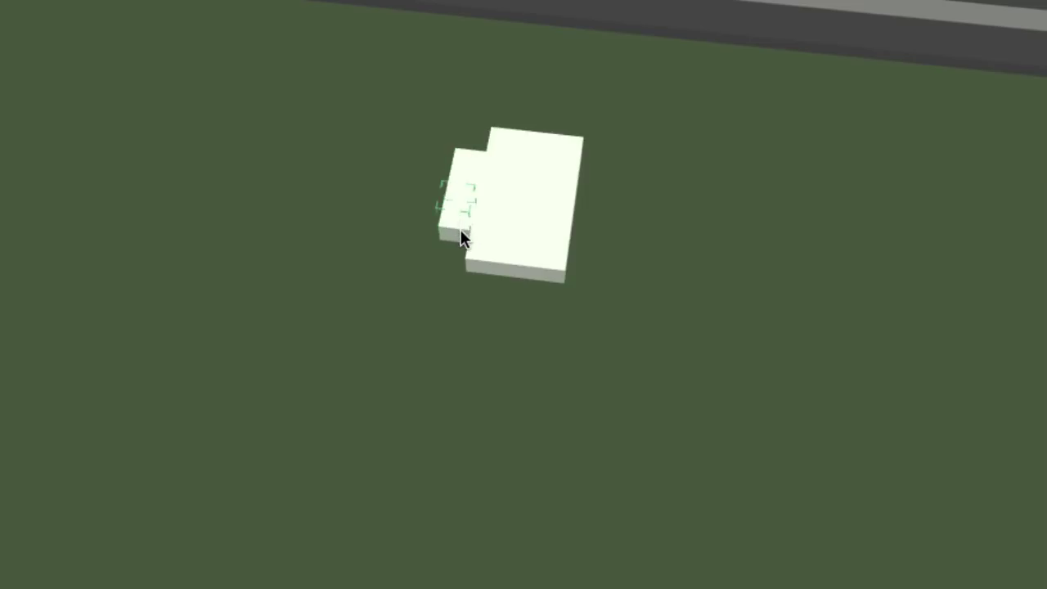
pyautogui.click(460, 229)
pyautogui.click(441, 200)
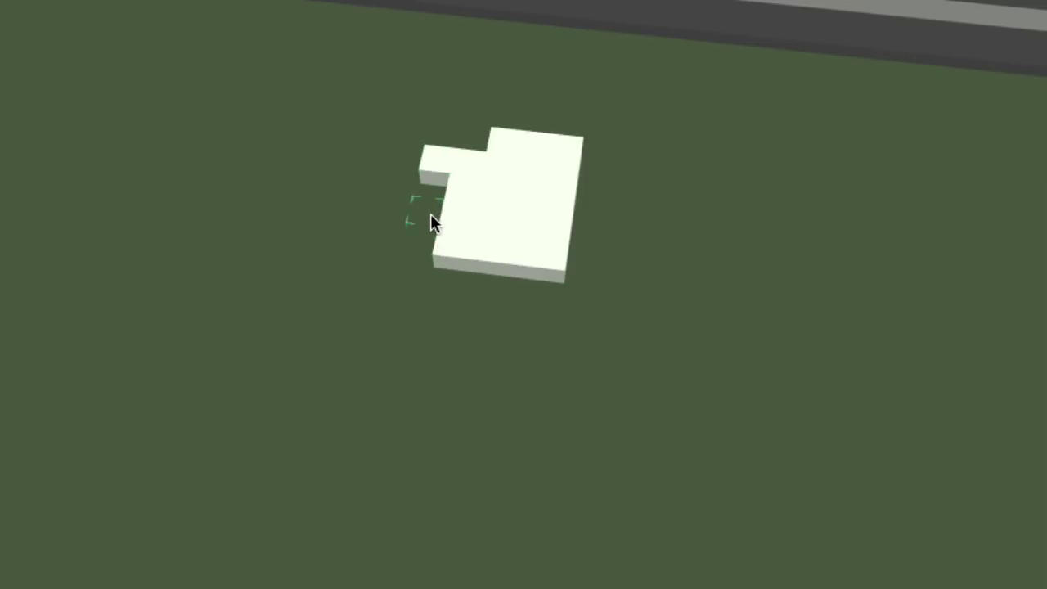
pyautogui.click(430, 215)
pyautogui.moveTo(442, 235); pyautogui.dragTo(575, 491, button='middle')
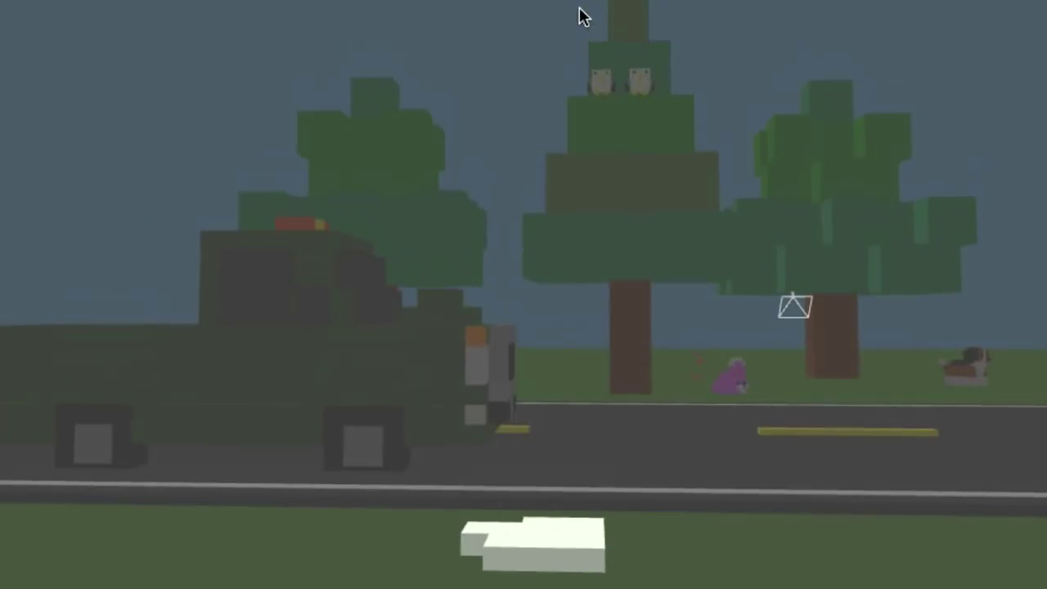
pyautogui.moveTo(580, 9); pyautogui.dragTo(551, 240, button='middle')
pyautogui.moveTo(589, 520); pyautogui.dragTo(577, 112, button='middle')
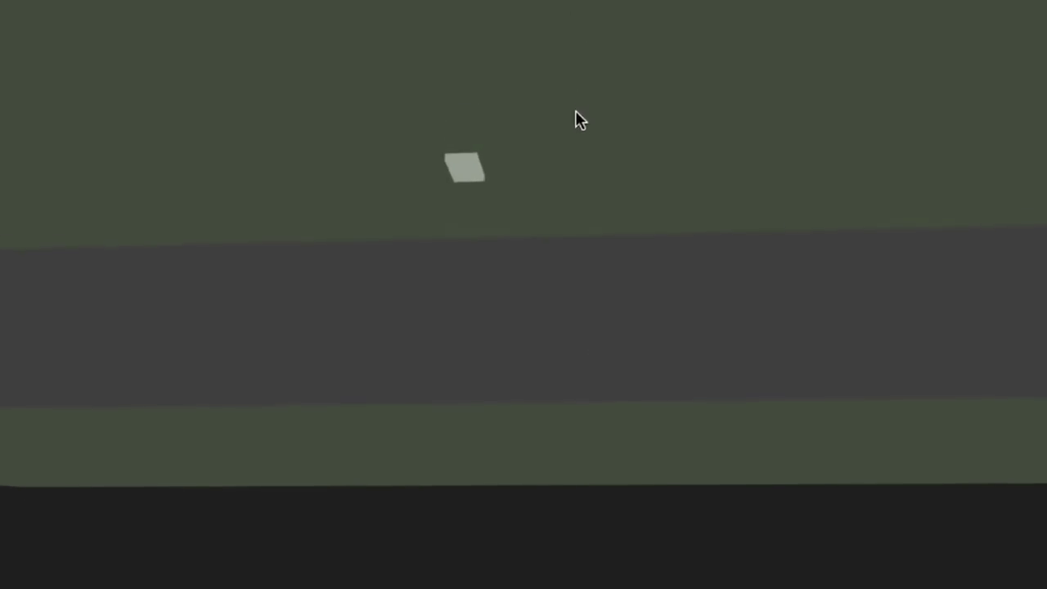
pyautogui.moveTo(516, 148); pyautogui.dragTo(512, 210, button='middle')
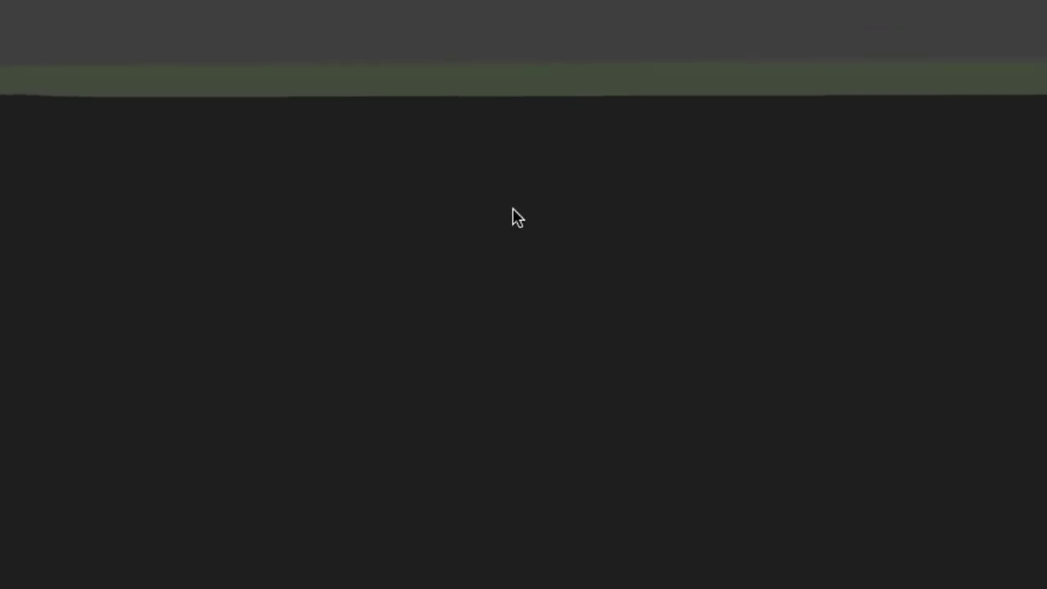
pyautogui.moveTo(560, 77); pyautogui.dragTo(556, 396, button='middle')
pyautogui.moveTo(549, 482); pyautogui.dragTo(532, 392, button='middle')
pyautogui.click(499, 205)
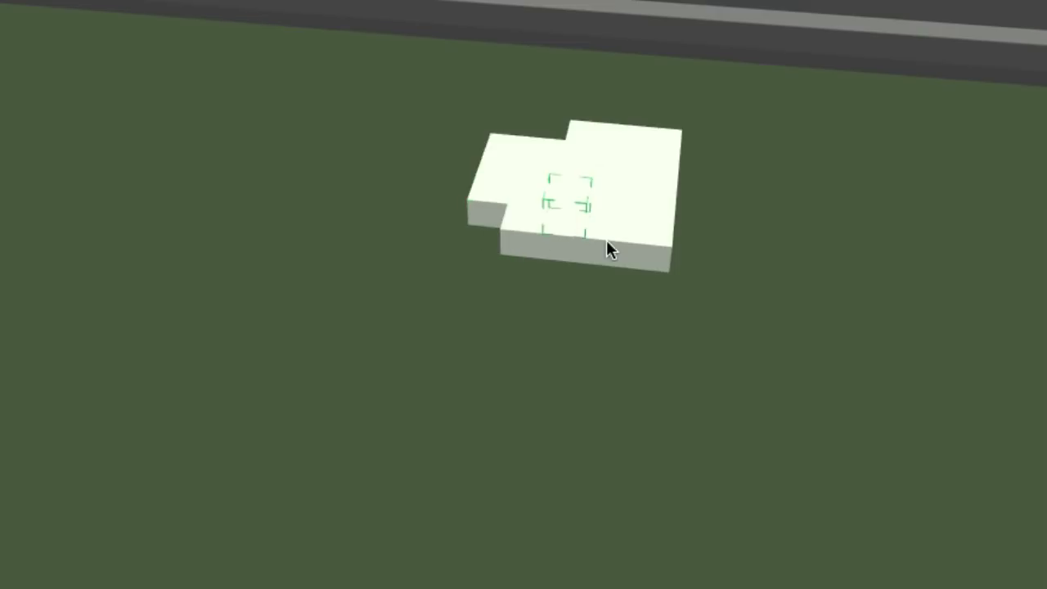
# Widen the opposite long side of the white slab with two stepped strips of voxels.
pyautogui.moveTo(607, 240); pyautogui.dragTo(485, 356, button='middle')
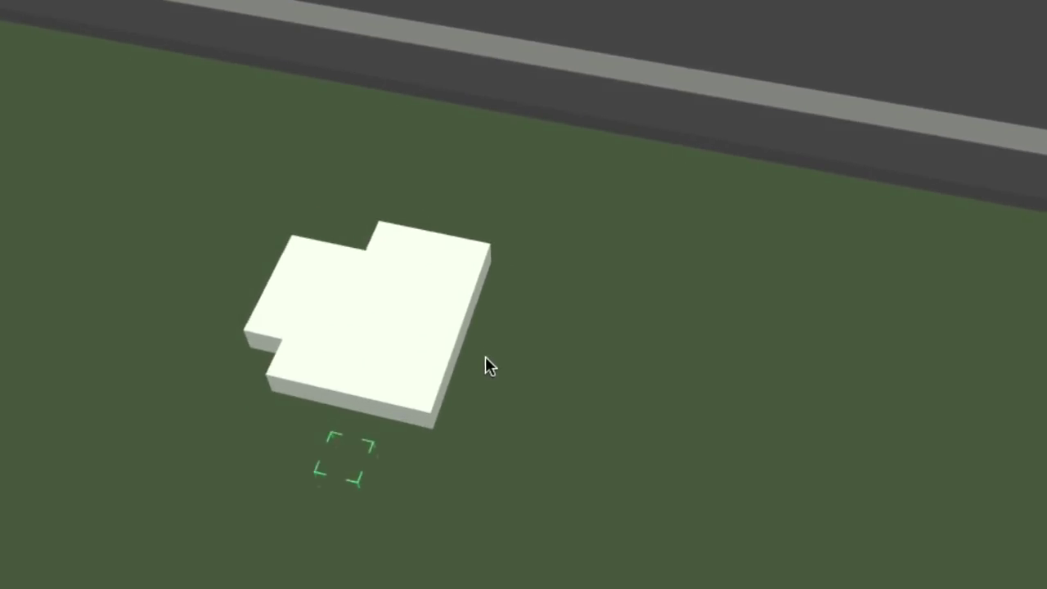
pyautogui.click(481, 303)
pyautogui.click(483, 347)
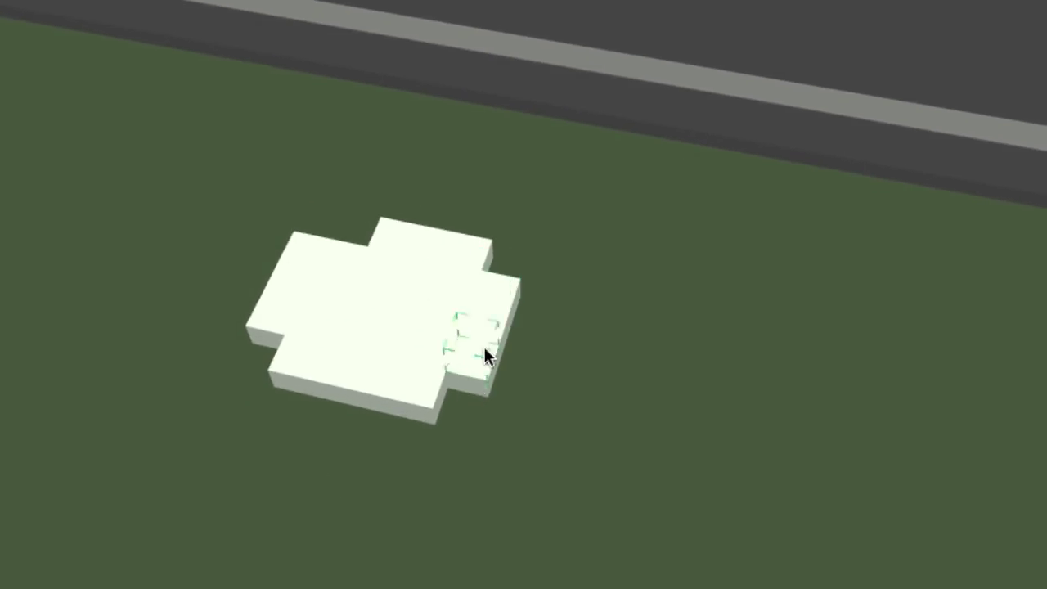
pyautogui.click(468, 378)
pyautogui.click(509, 360)
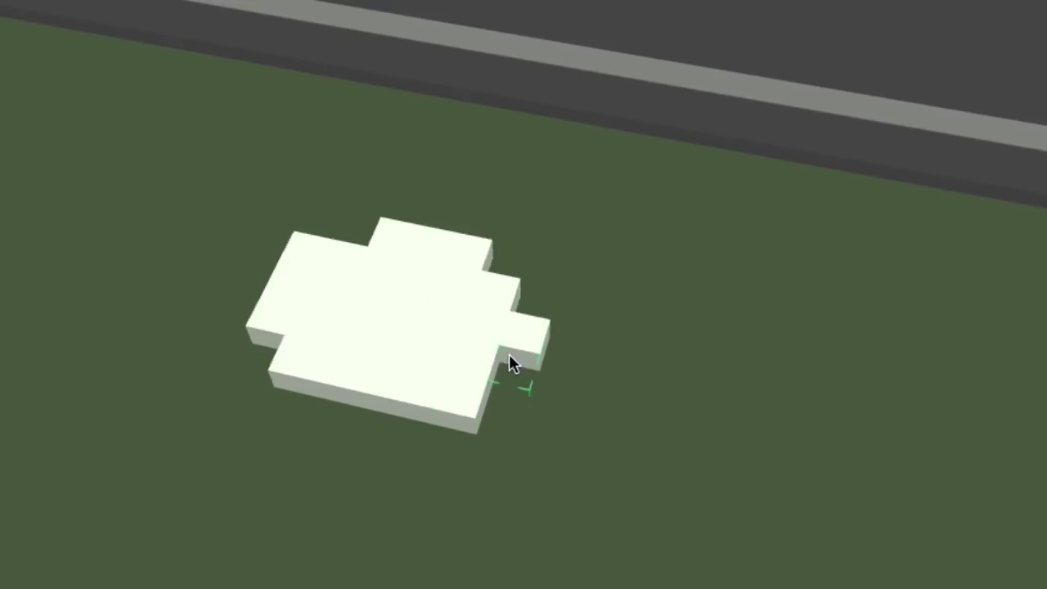
pyautogui.click(509, 365)
# Add stepped rows of white voxels along the slab's edge farthest from the road to round its outline.
pyautogui.click(336, 399)
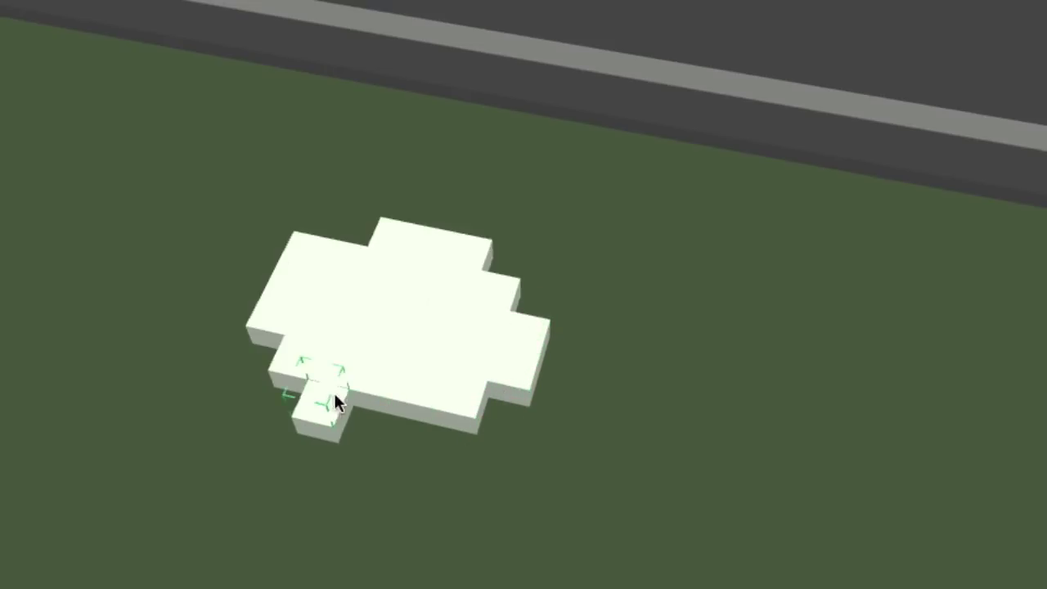
pyautogui.click(383, 400)
pyautogui.click(416, 409)
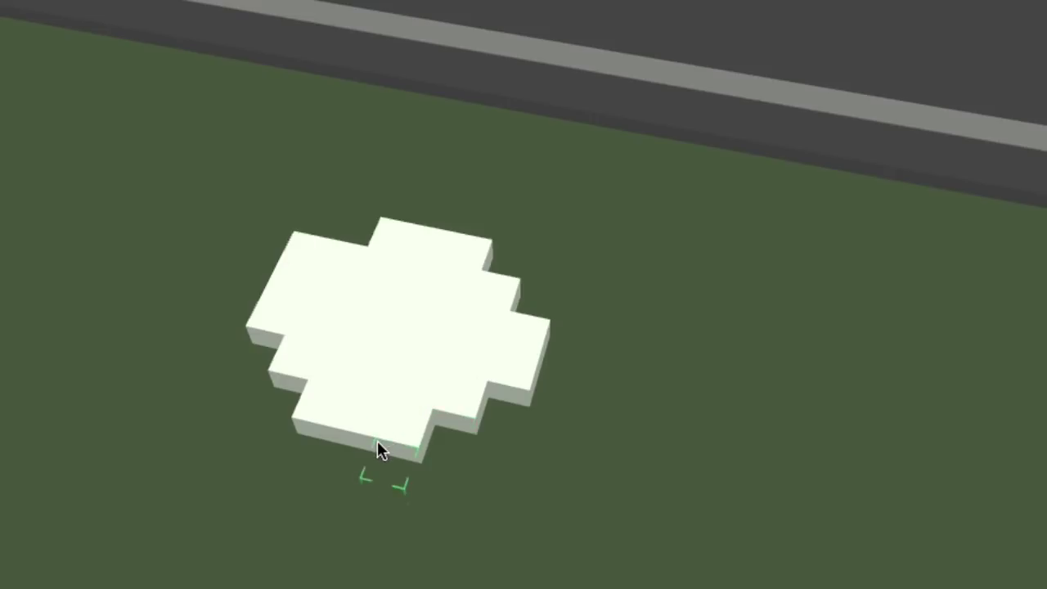
pyautogui.click(377, 441)
pyautogui.click(361, 440)
pyautogui.click(437, 432)
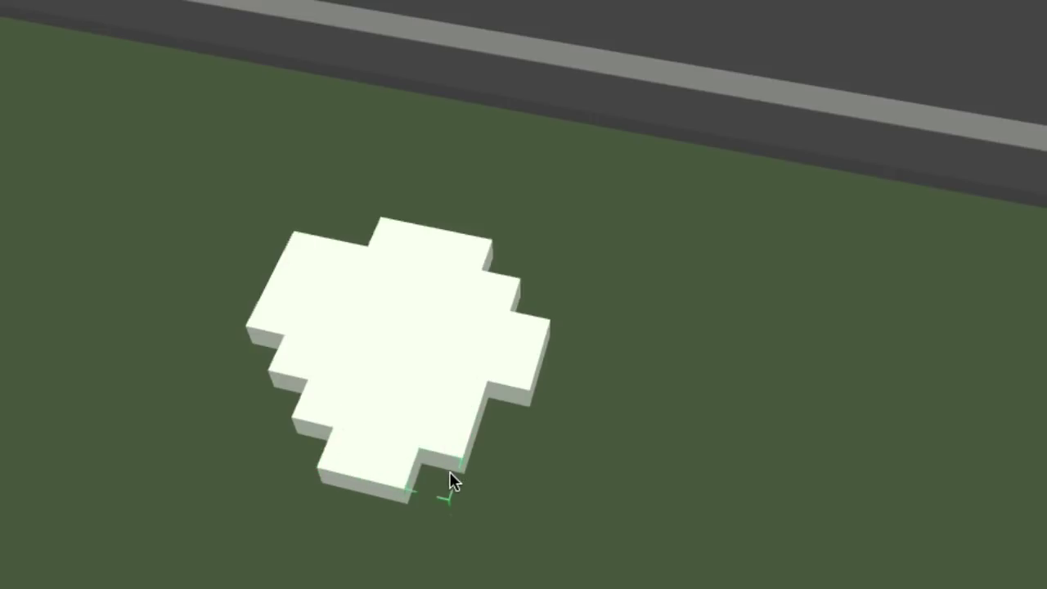
pyautogui.click(472, 442)
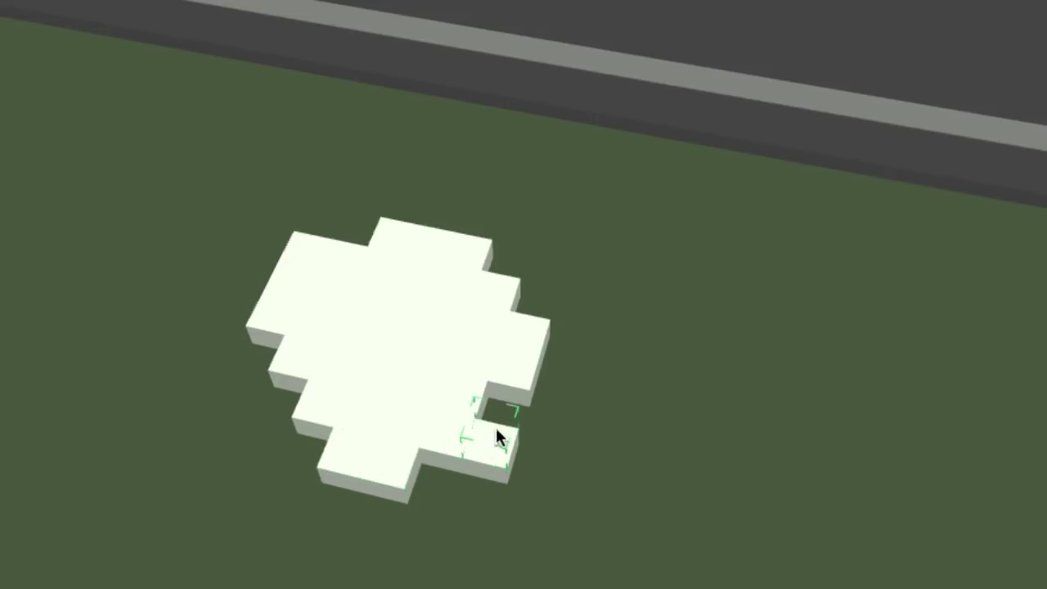
# Fill the remaining notch beside the slab's stepped edge and remove the stray raised voxel, keeping the shape flat.
pyautogui.rightClick(523, 393)
pyautogui.click(535, 400)
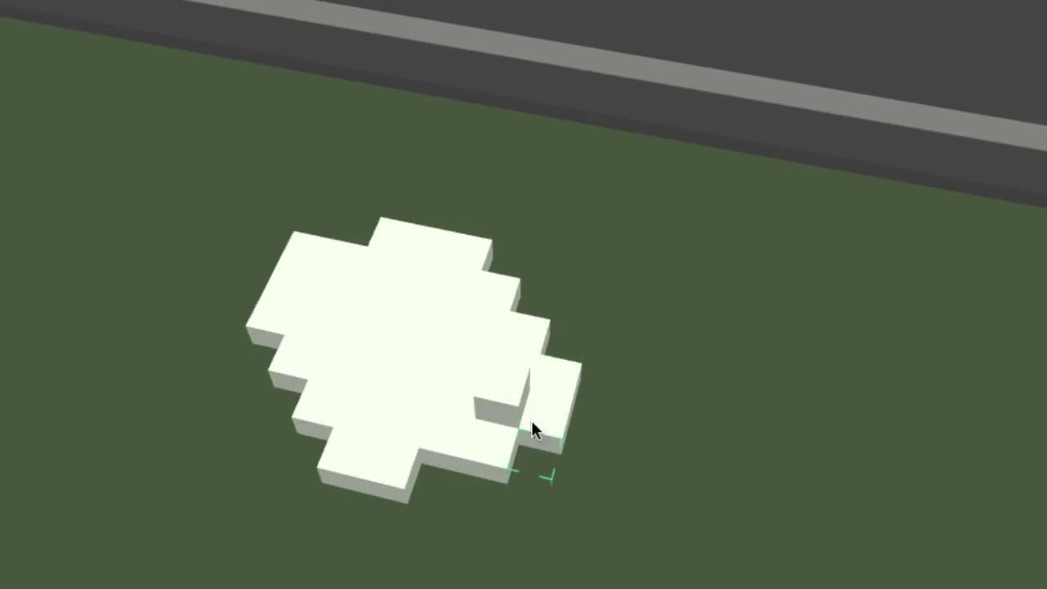
pyautogui.click(501, 401)
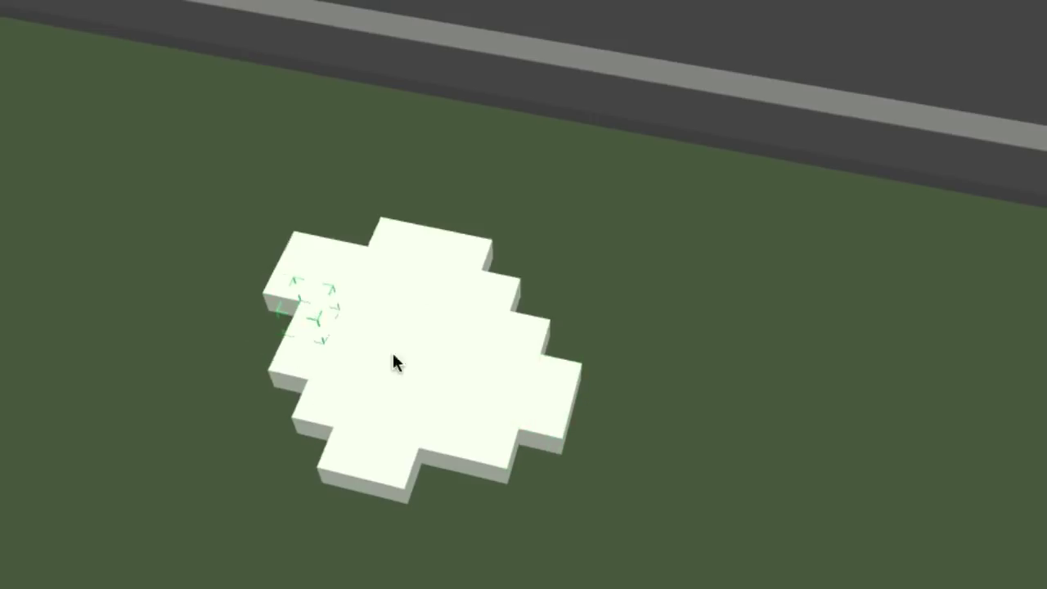
pyautogui.scroll(-5, 440, 377)
pyautogui.moveTo(460, 364); pyautogui.dragTo(441, 378, button='middle')
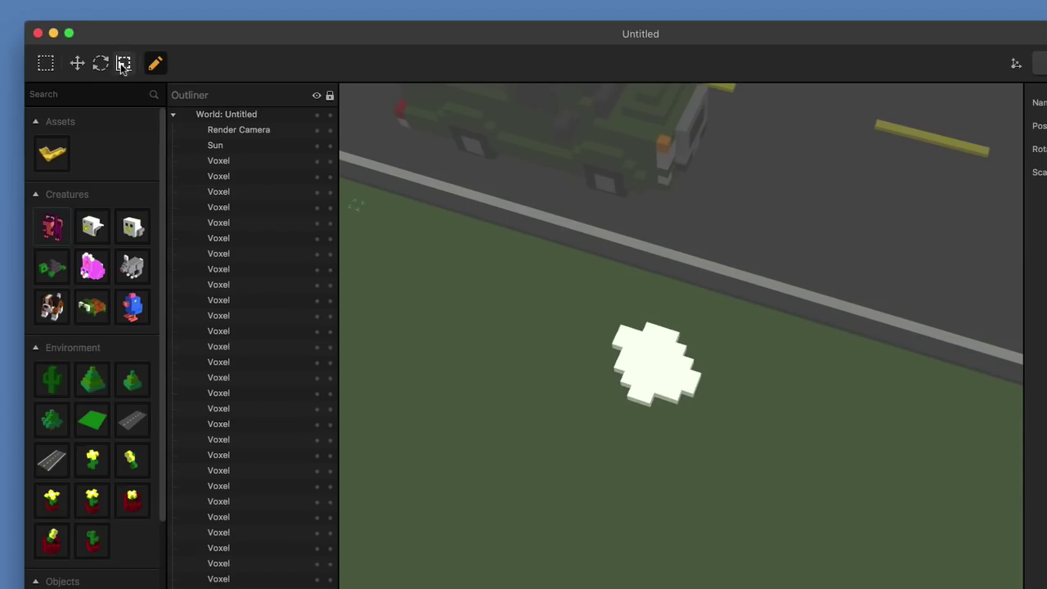
# Finish voxel editing, move the white shape along the roadside past the truck's rear, and raise it into the sky.
pyautogui.click(77, 63)
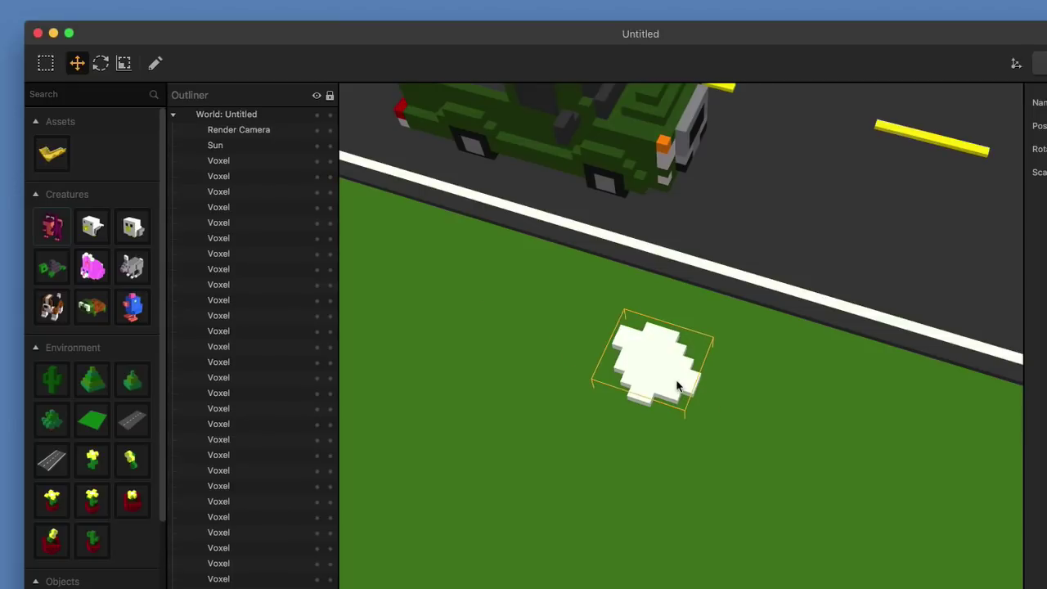
pyautogui.click(677, 386)
pyautogui.moveTo(593, 331); pyautogui.dragTo(465, 312)
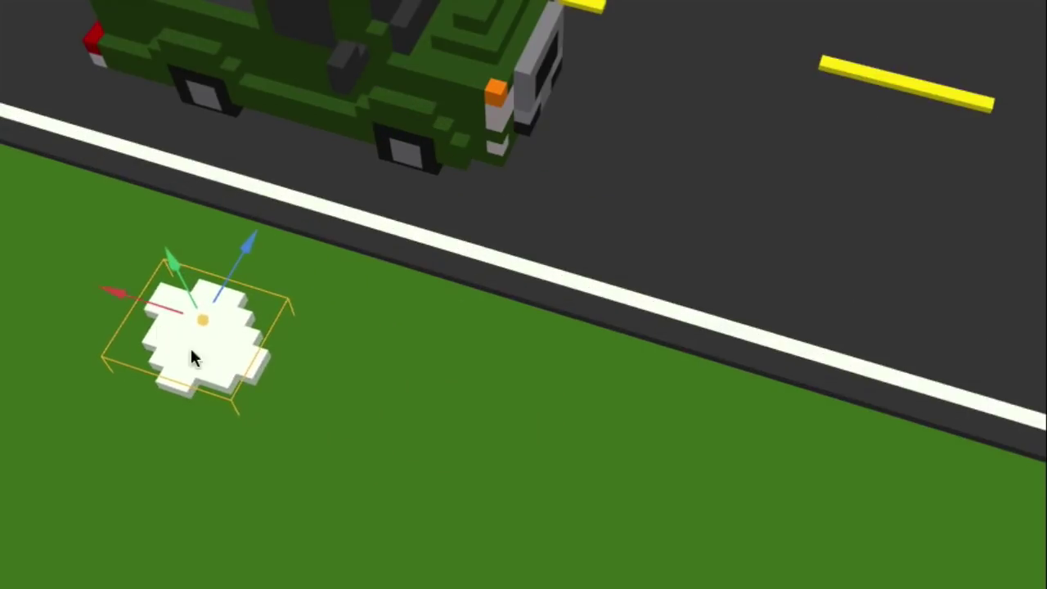
pyautogui.scroll(-5, 234, 378)
pyautogui.moveTo(221, 323); pyautogui.dragTo(179, 273, button='middle')
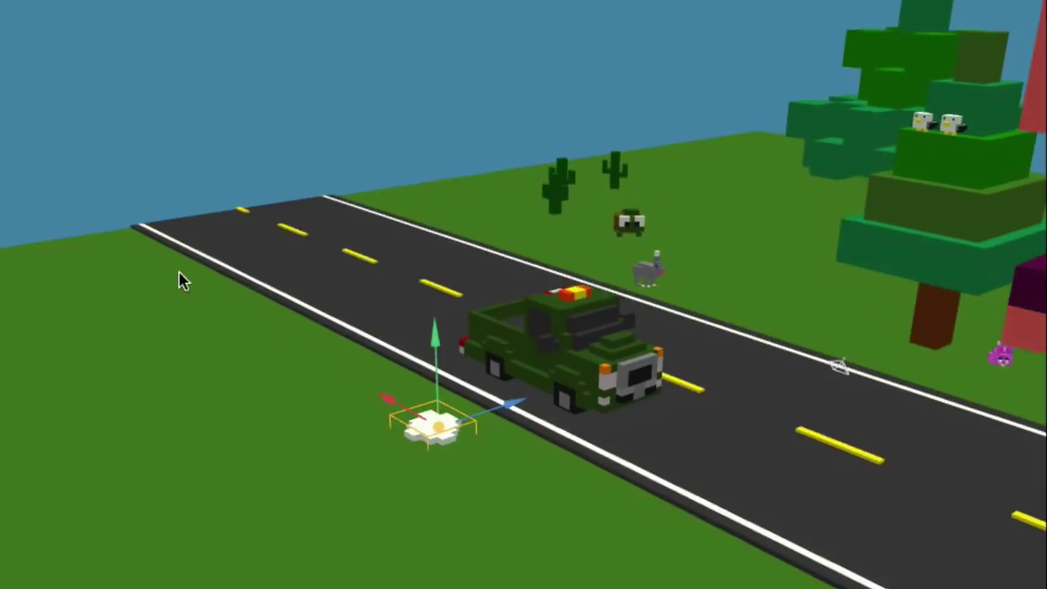
pyautogui.moveTo(421, 469); pyautogui.dragTo(457, 582, button='middle')
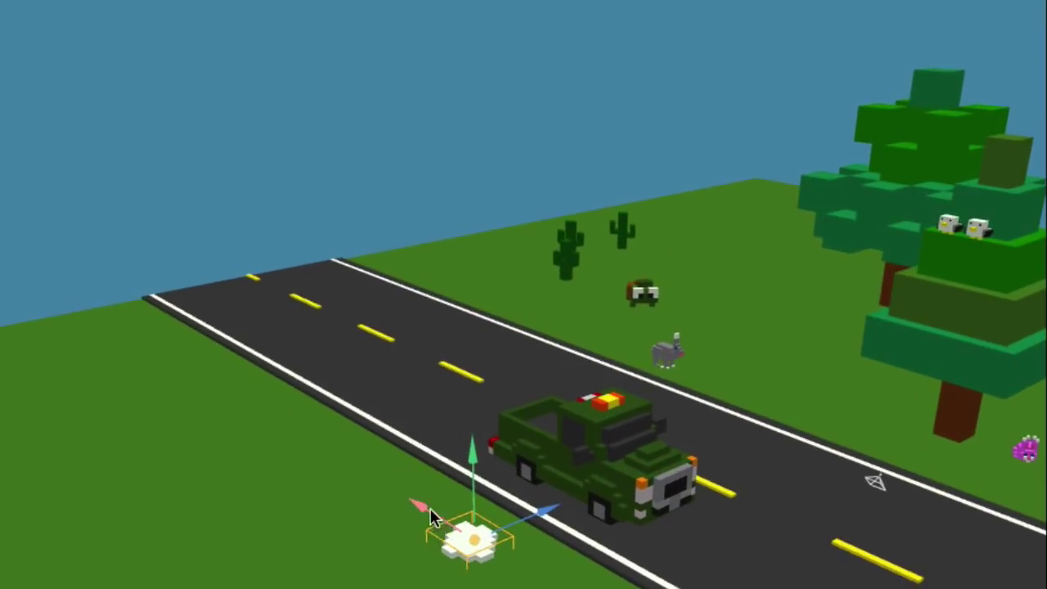
pyautogui.moveTo(431, 516); pyautogui.dragTo(249, 393)
pyautogui.moveTo(251, 313); pyautogui.dragTo(251, 144)
# Rotate the white shape upright in the sky and turn its flat face toward the road scene.
pyautogui.press('e')
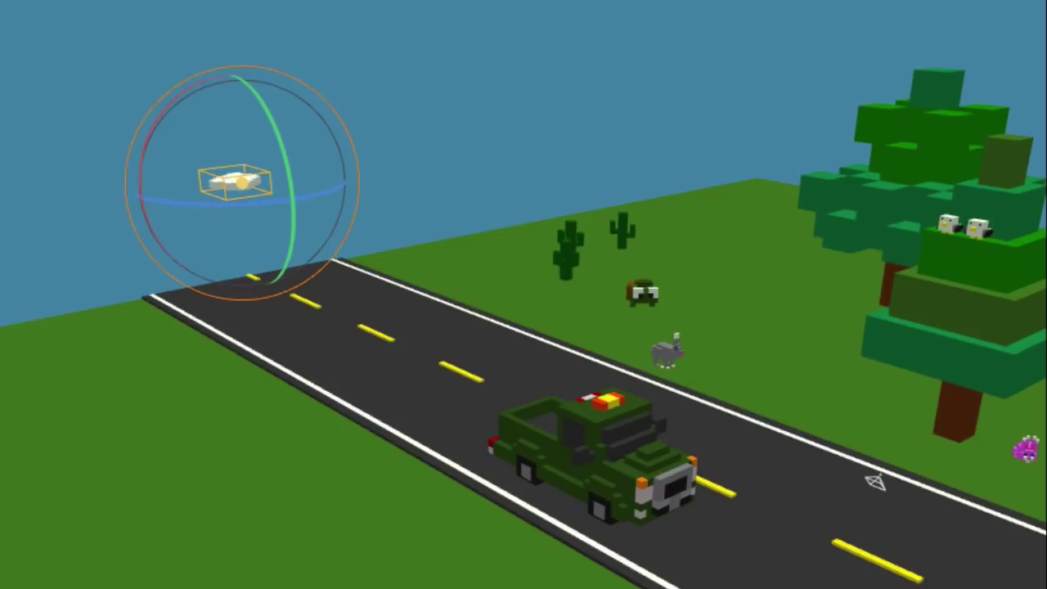
pyautogui.moveTo(290, 184); pyautogui.dragTo(333, 582)
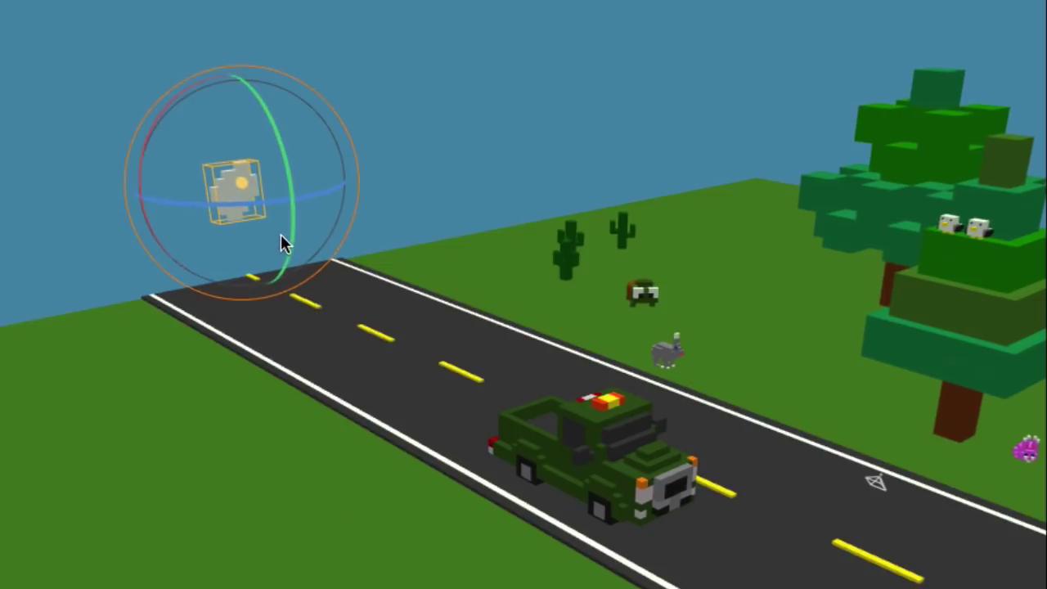
pyautogui.moveTo(293, 211); pyautogui.dragTo(914, 110)
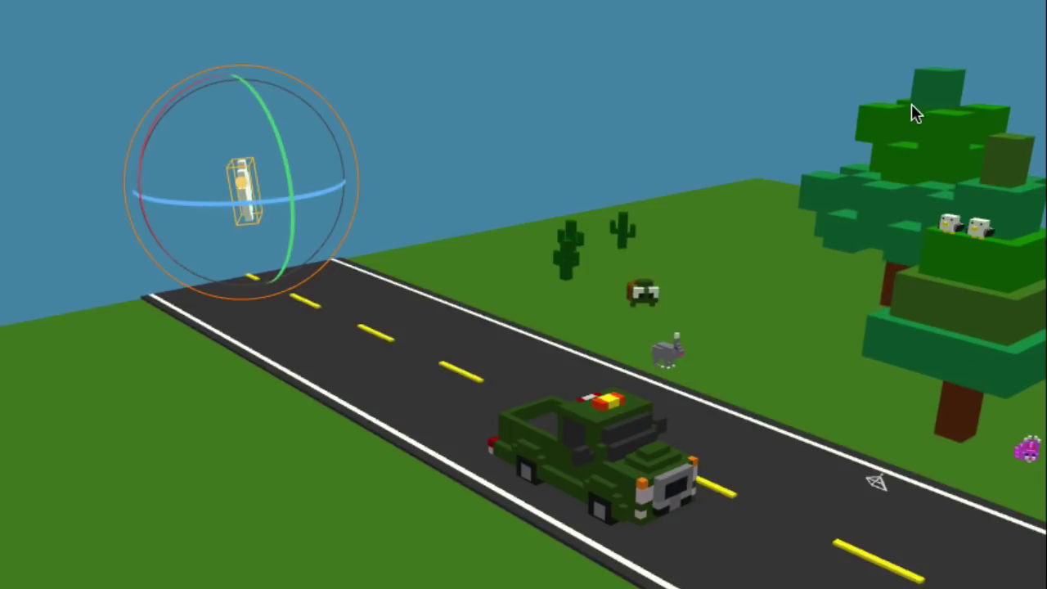
pyautogui.moveTo(213, 207); pyautogui.dragTo(373, 173)
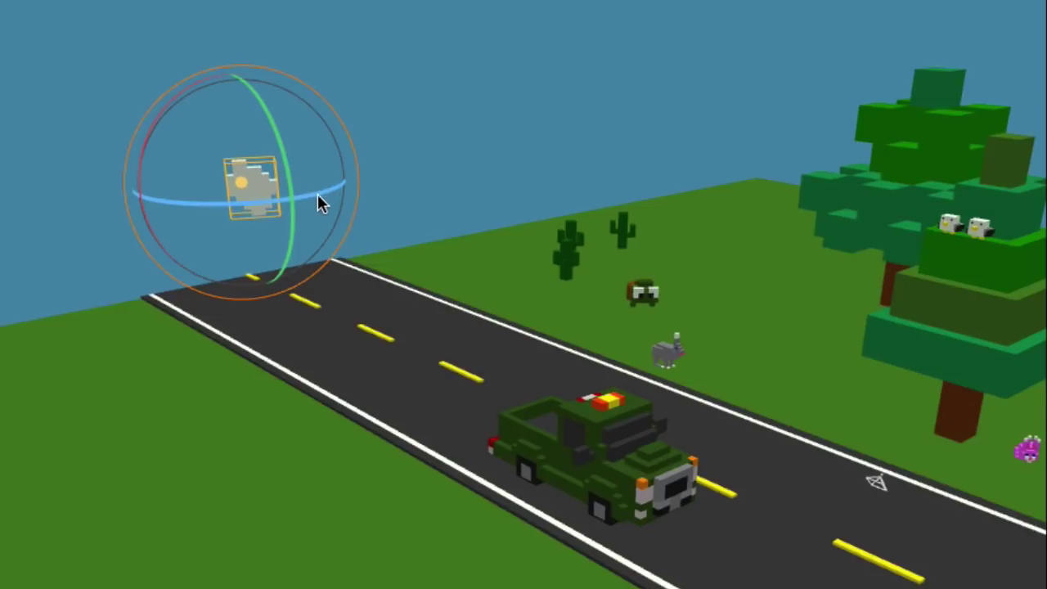
# Raise the upright white shape higher into the sky above the far end of the road.
pyautogui.scroll(-3, 316, 194)
pyautogui.scroll(-3, 326, 229)
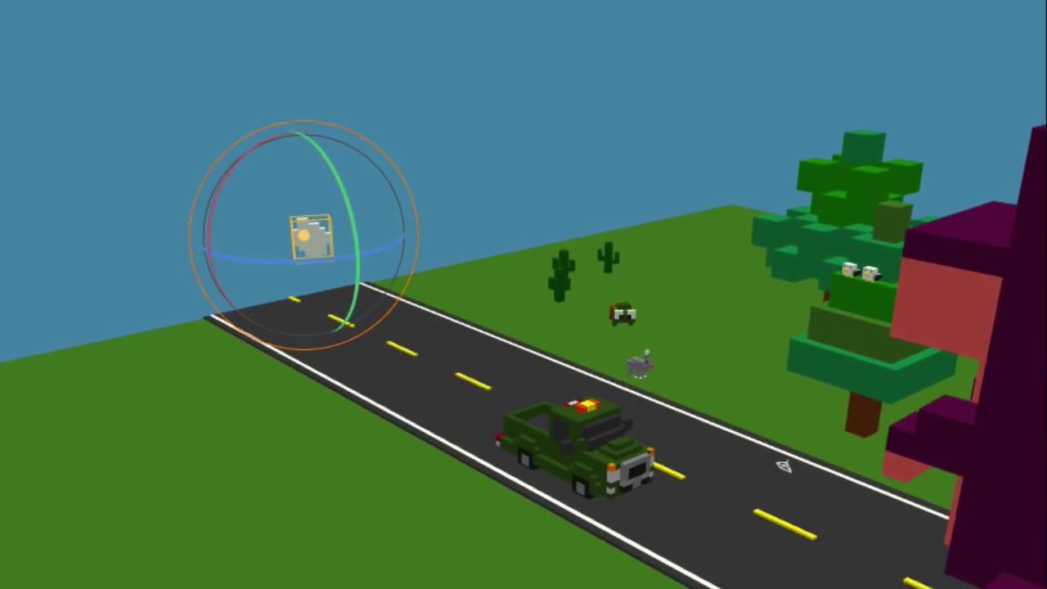
pyautogui.press('w')
pyautogui.moveTo(302, 140); pyautogui.dragTo(294, 63)
pyautogui.scroll(5, 304, 147)
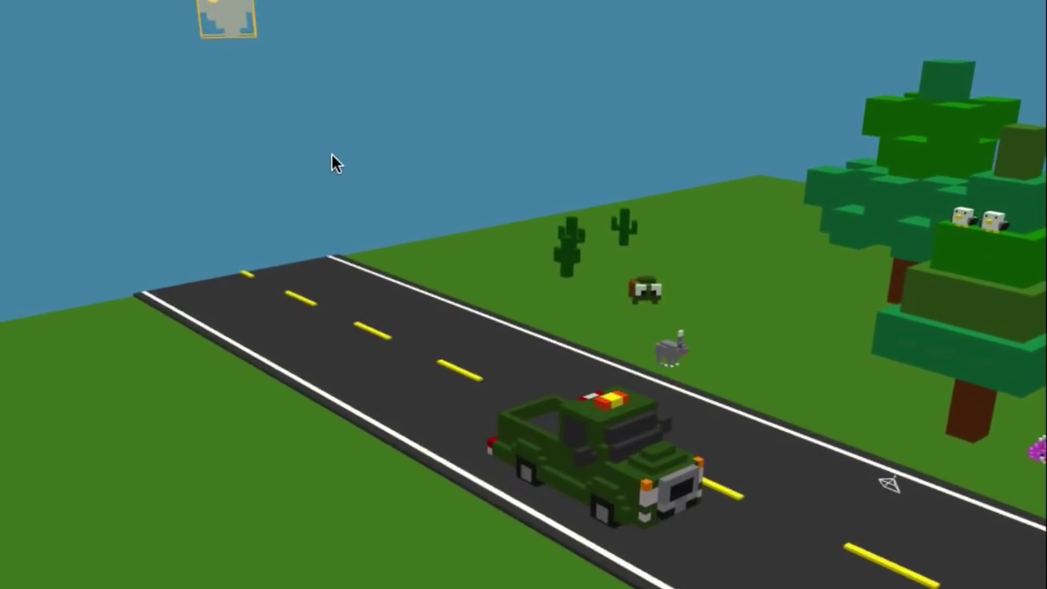
pyautogui.moveTo(332, 153); pyautogui.dragTo(695, 278)
# Raise the green truck slightly so its wheels sit on top of the road surface.
pyautogui.click(564, 464)
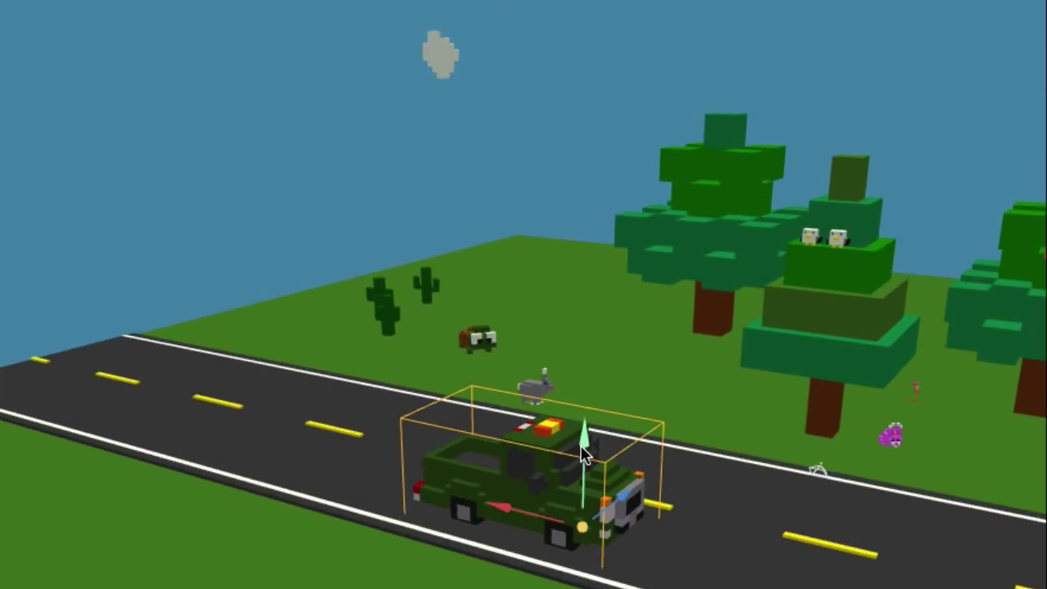
pyautogui.moveTo(581, 441); pyautogui.dragTo(581, 438)
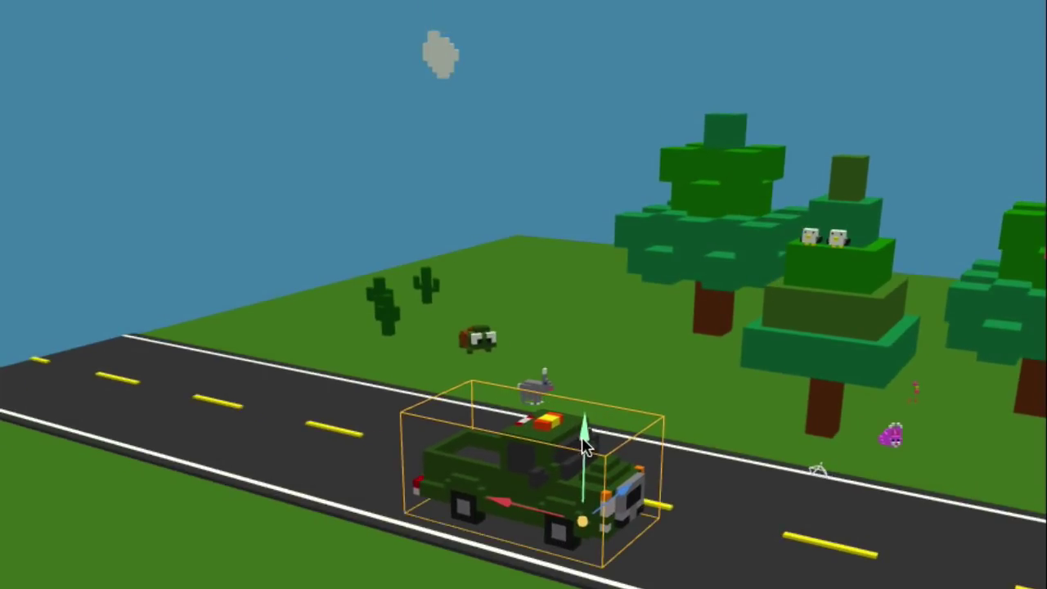
pyautogui.moveTo(573, 420); pyautogui.dragTo(712, 426, button='right')
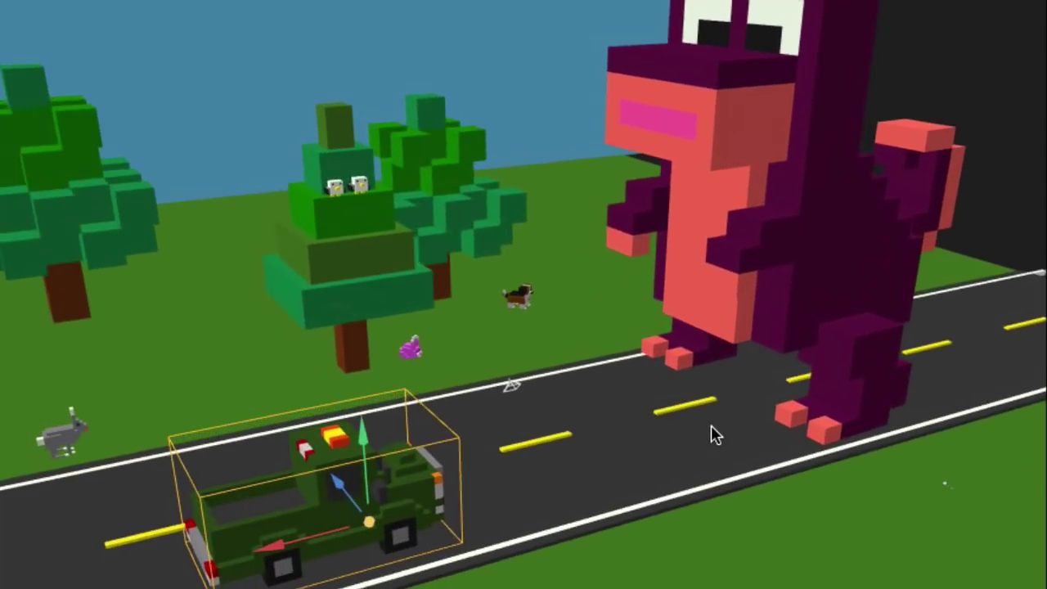
# Place a light blue block on the open grass beside the road, ahead of the truck, and select it for transforming.
pyautogui.moveTo(694, 492); pyautogui.dragTo(638, 521, button='right')
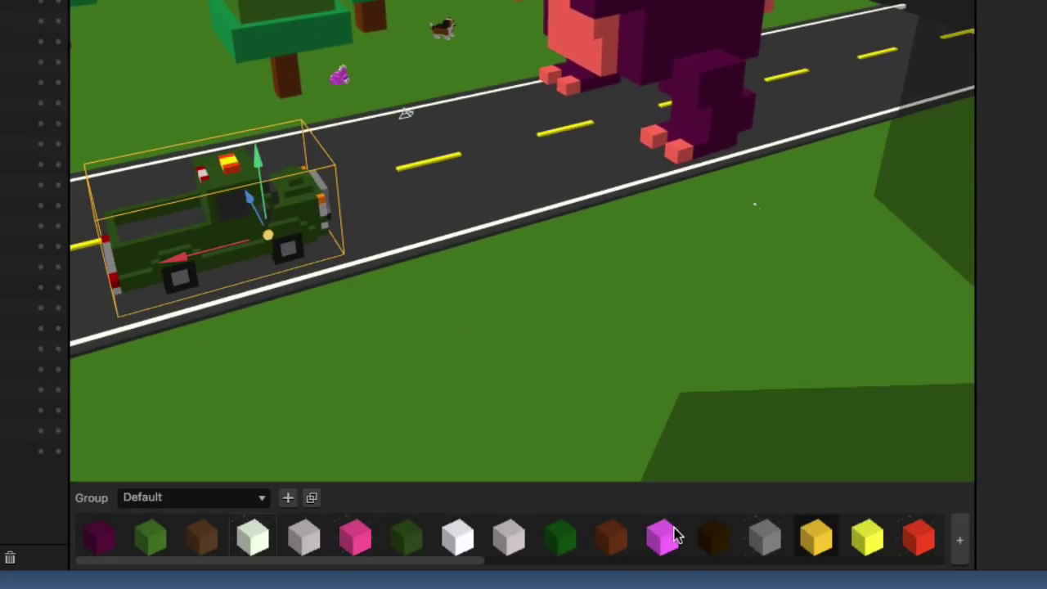
pyautogui.hscroll(5, 675, 536)
pyautogui.hscroll(6, 675, 514)
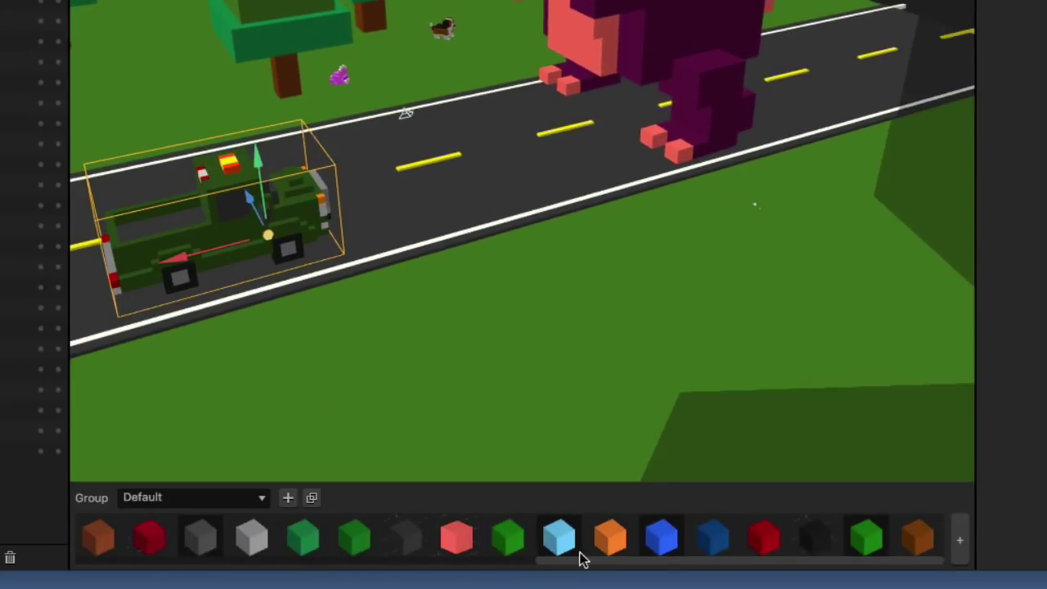
pyautogui.moveTo(561, 537); pyautogui.dragTo(557, 293)
pyautogui.moveTo(557, 293); pyautogui.dragTo(594, 423, button='right')
pyautogui.moveTo(578, 327); pyautogui.dragTo(552, 165, button='middle')
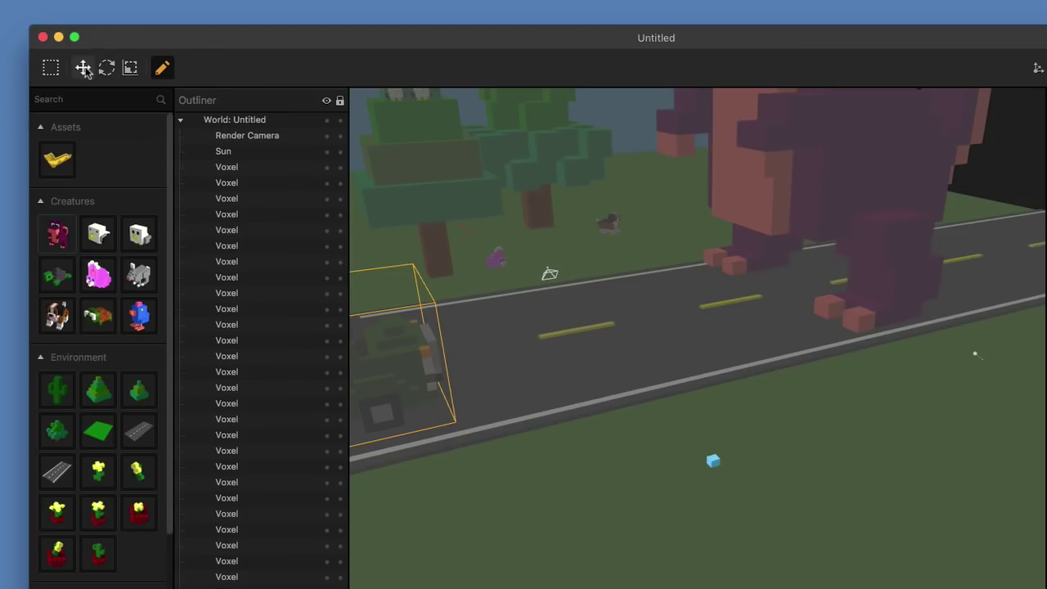
pyautogui.click(84, 69)
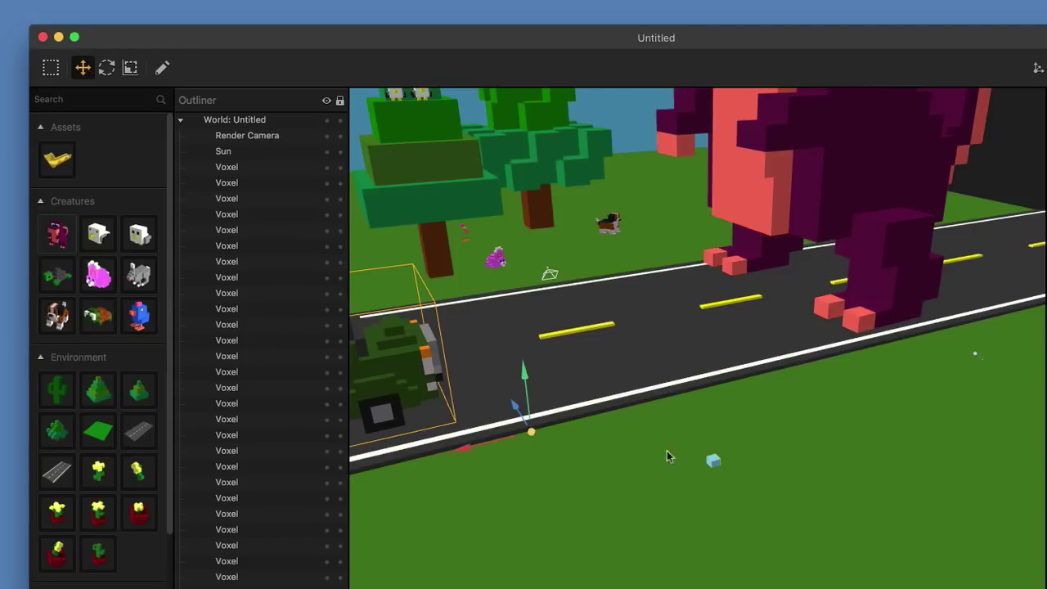
pyautogui.click(714, 463)
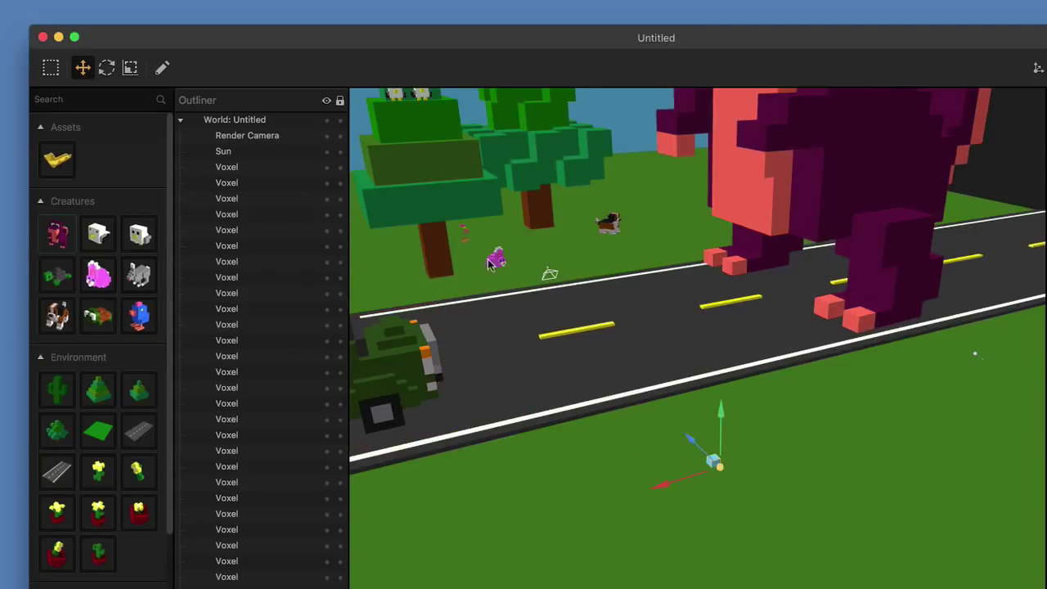
# Stretch the light blue block into a tall, thin wall about 553 long that crosses the road.
pyautogui.click(130, 68)
pyautogui.moveTo(683, 439); pyautogui.dragTo(659, 395)
pyautogui.moveTo(718, 419); pyautogui.dragTo(722, 368)
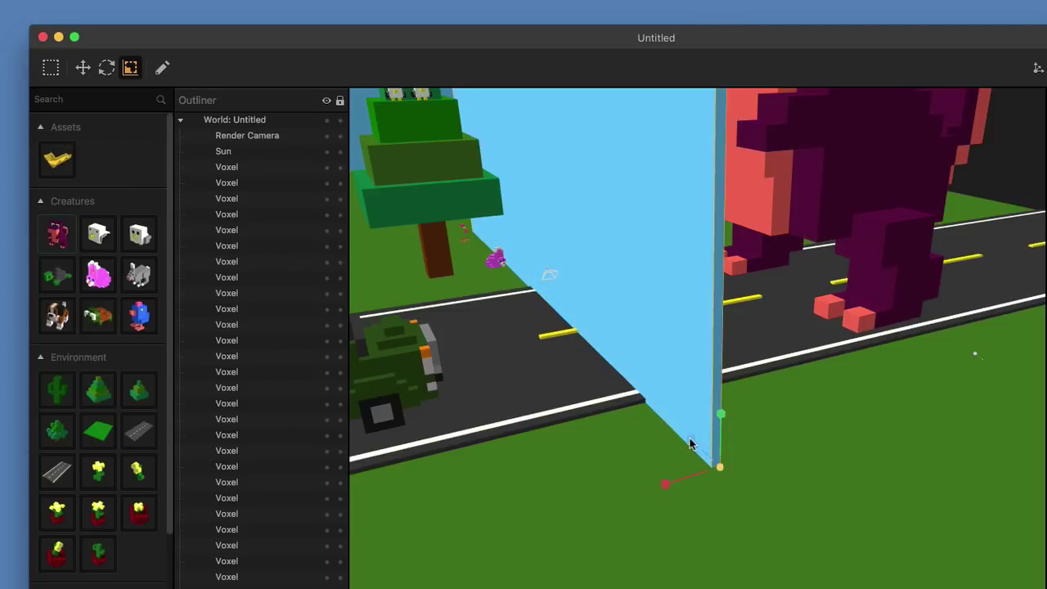
# Move the light blue wall along the road to the ground's edge behind the dinosaur.
pyautogui.click(83, 68)
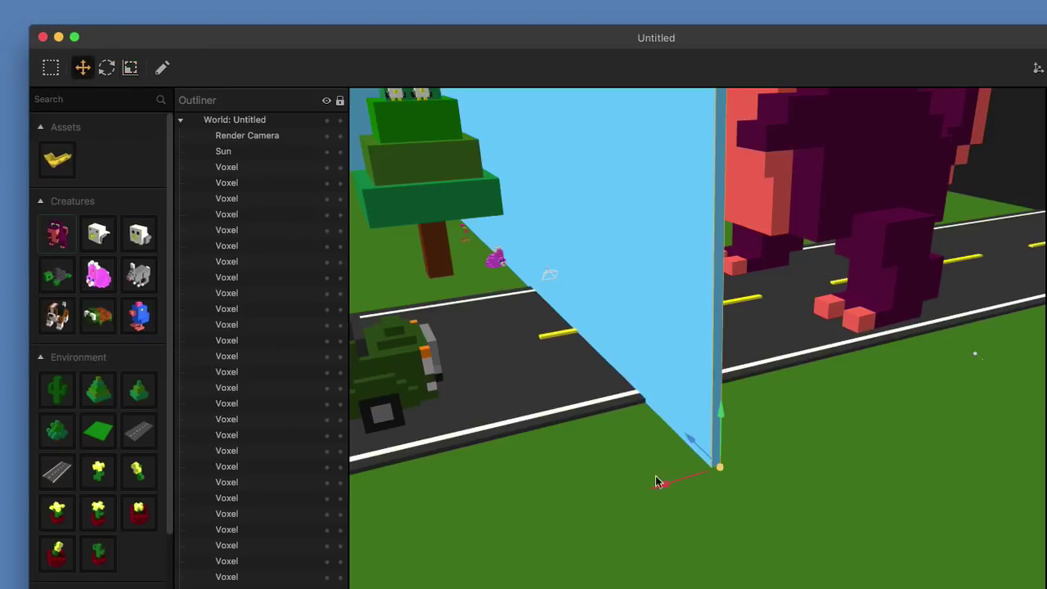
pyautogui.moveTo(668, 485); pyautogui.dragTo(1039, 360)
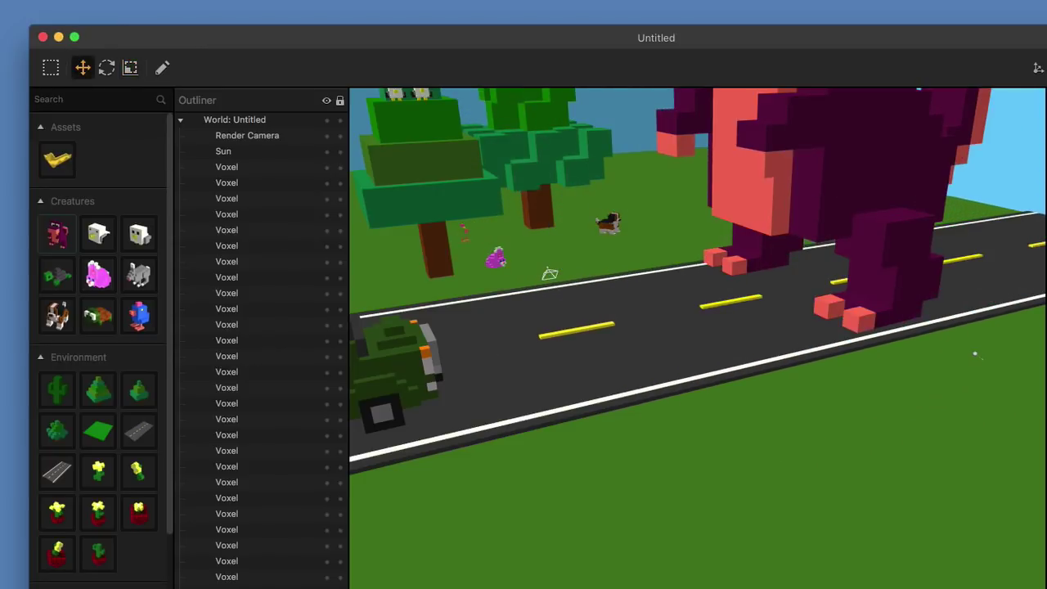
pyautogui.scroll(-10, 875, 345)
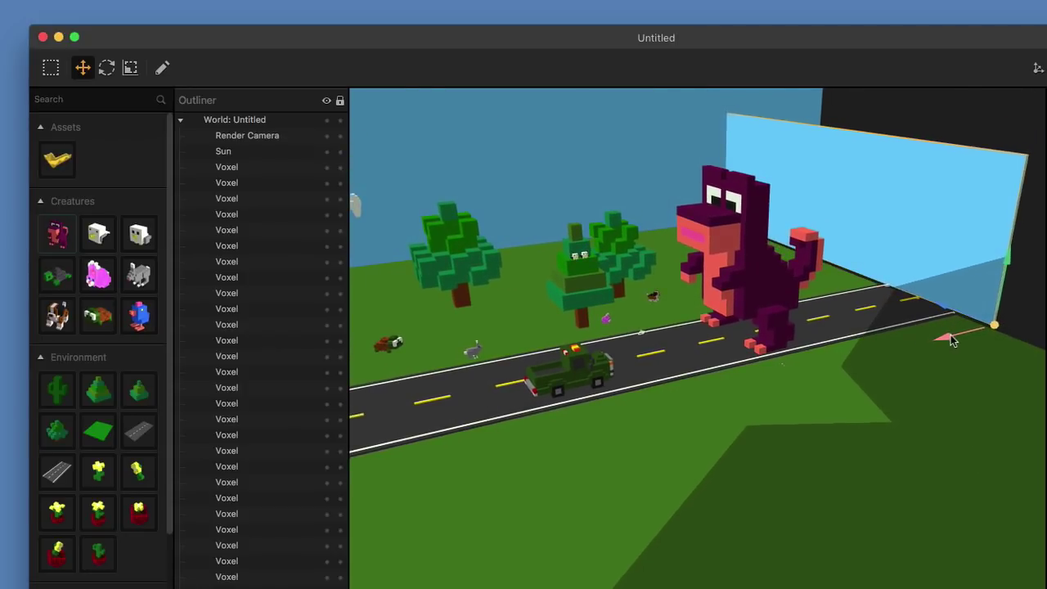
pyautogui.moveTo(943, 344); pyautogui.dragTo(940, 343)
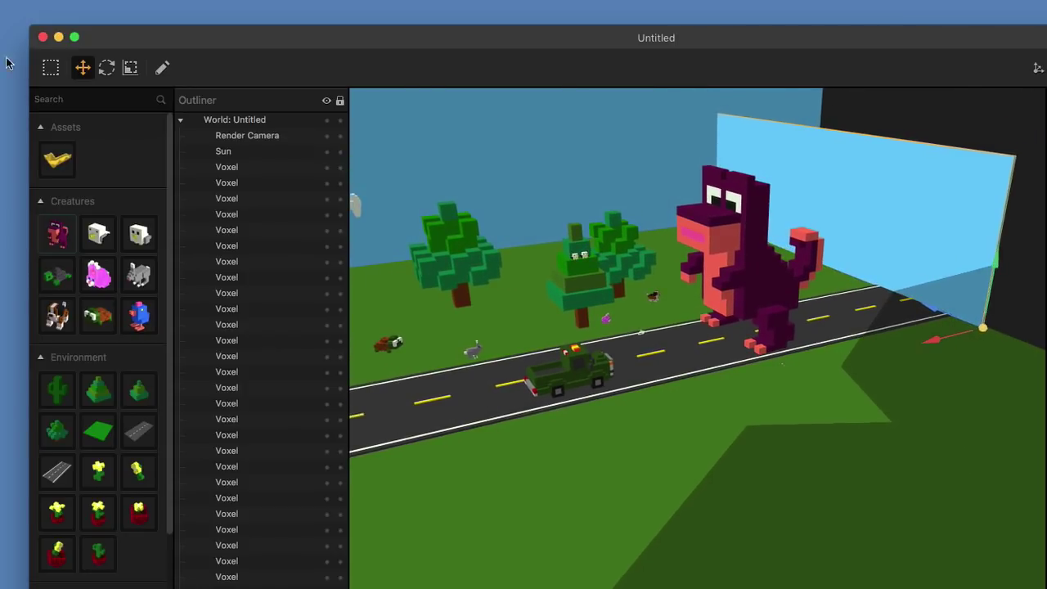
# Increase the end wall's height scale to about 166 and slide the wall sideways across the near grass to a Z position of about 146.
pyautogui.click(130, 68)
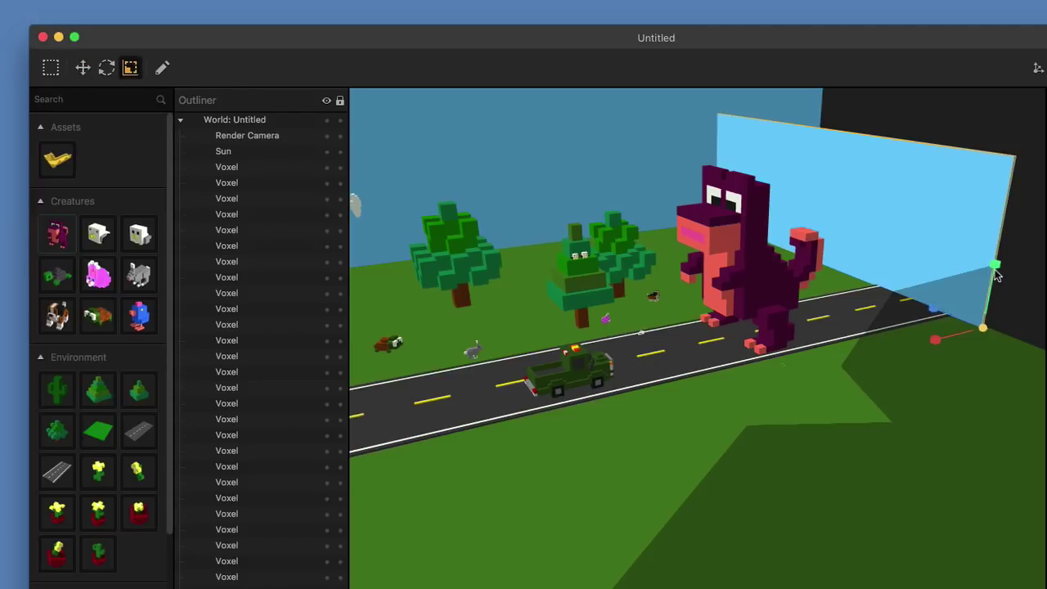
pyautogui.moveTo(995, 266); pyautogui.dragTo(1000, 205)
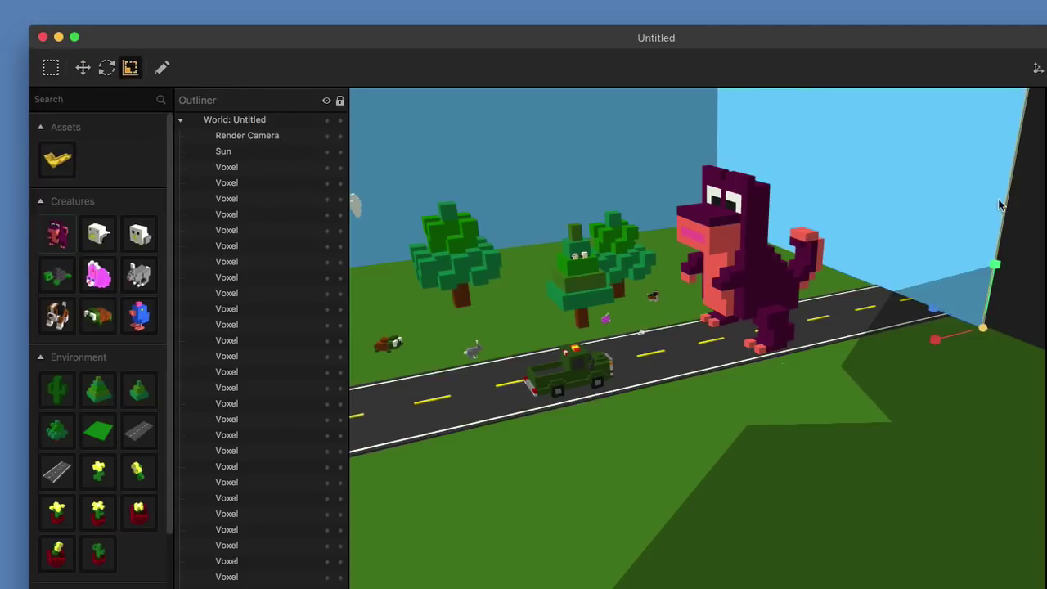
pyautogui.click(83, 68)
pyautogui.moveTo(950, 316); pyautogui.dragTo(1046, 353)
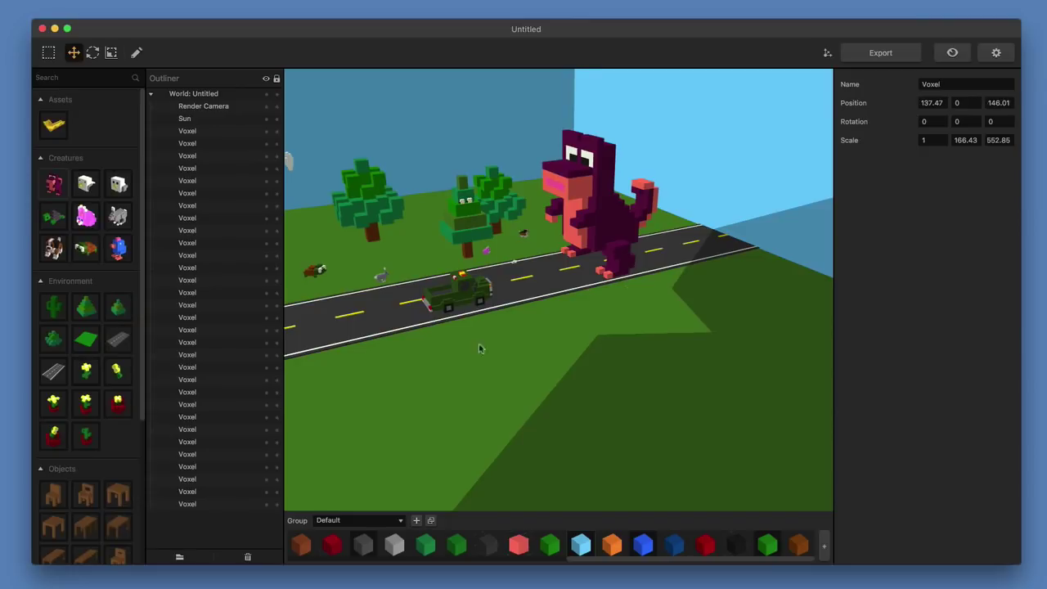
# Enlarge the white moon shape uniformly and move it farther along the sky, away from the trees.
pyautogui.moveTo(480, 345); pyautogui.dragTo(417, 194, button='middle')
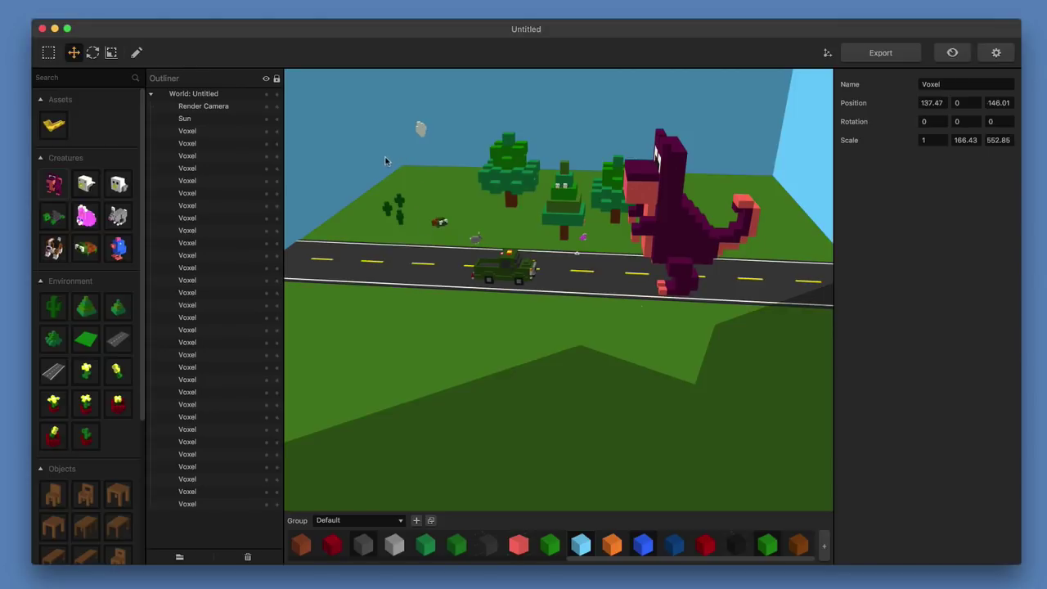
pyautogui.scroll(4, 237, 427)
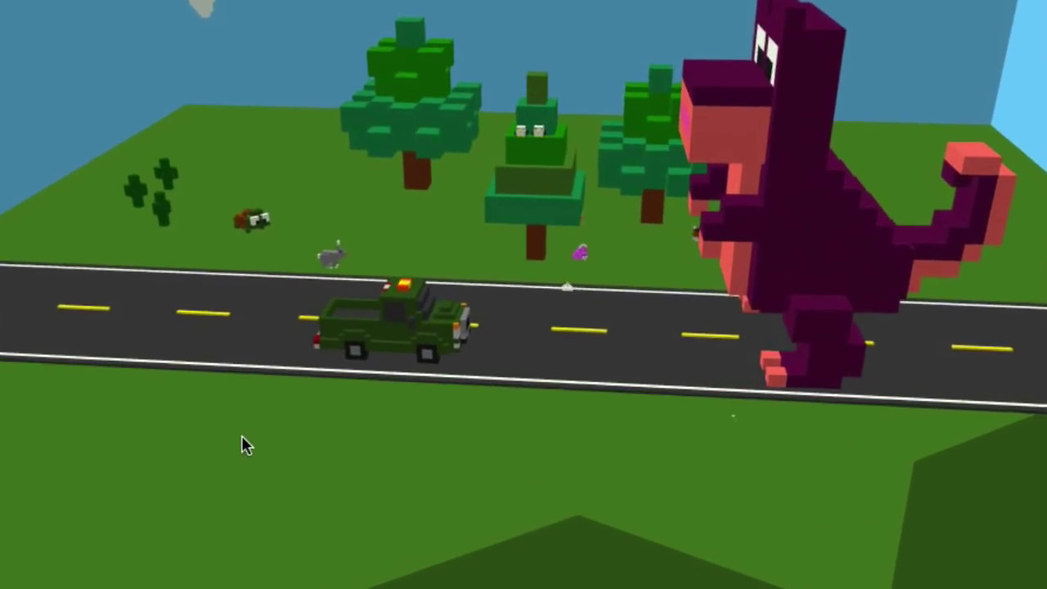
pyautogui.moveTo(242, 435); pyautogui.dragTo(296, 152, button='middle')
pyautogui.click(371, 111)
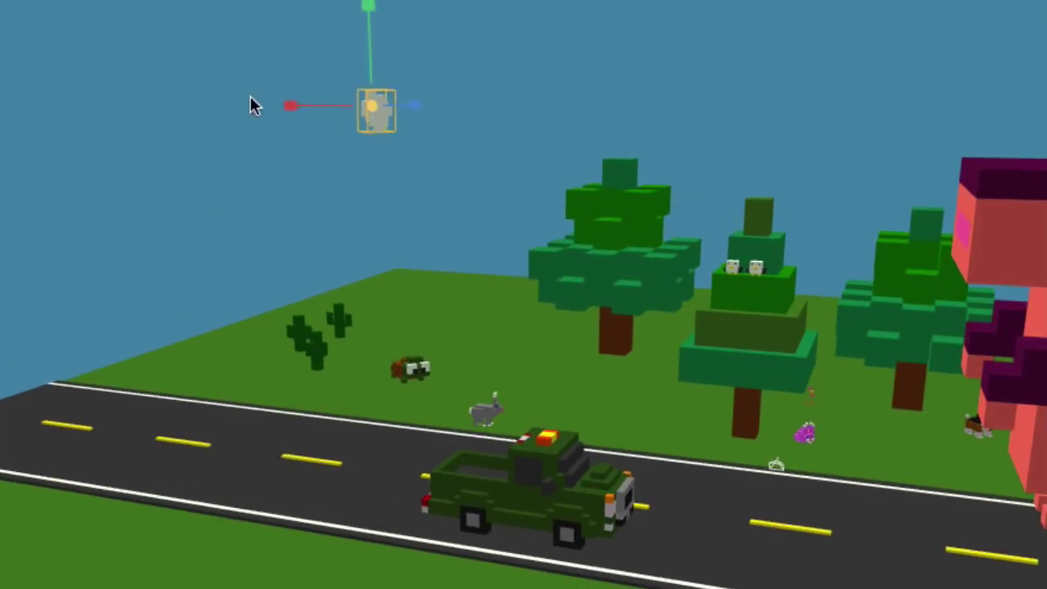
pyautogui.moveTo(372, 105); pyautogui.dragTo(376, 1)
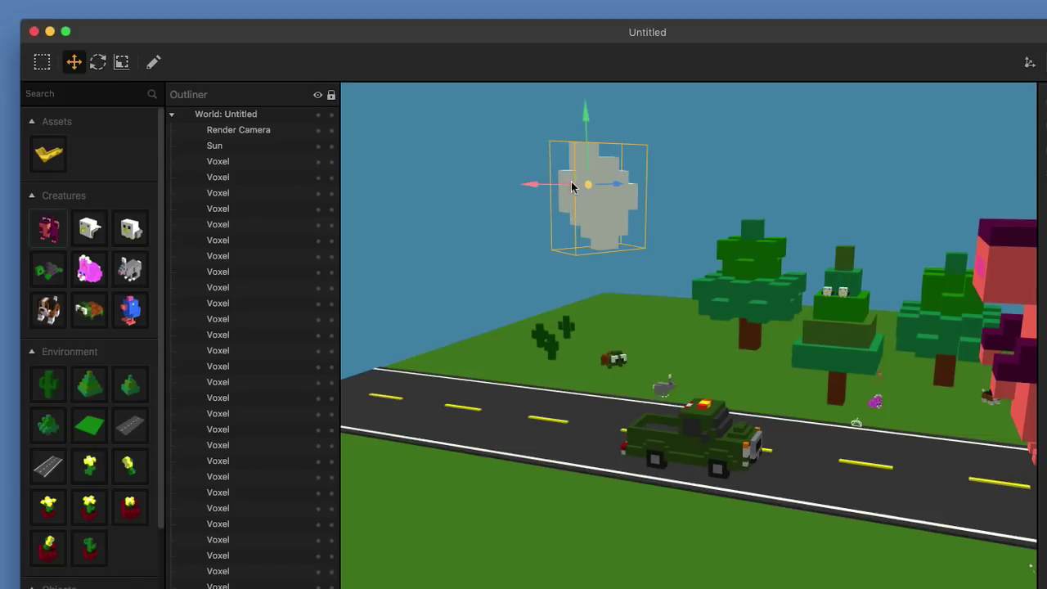
pyautogui.moveTo(571, 183); pyautogui.dragTo(418, 196)
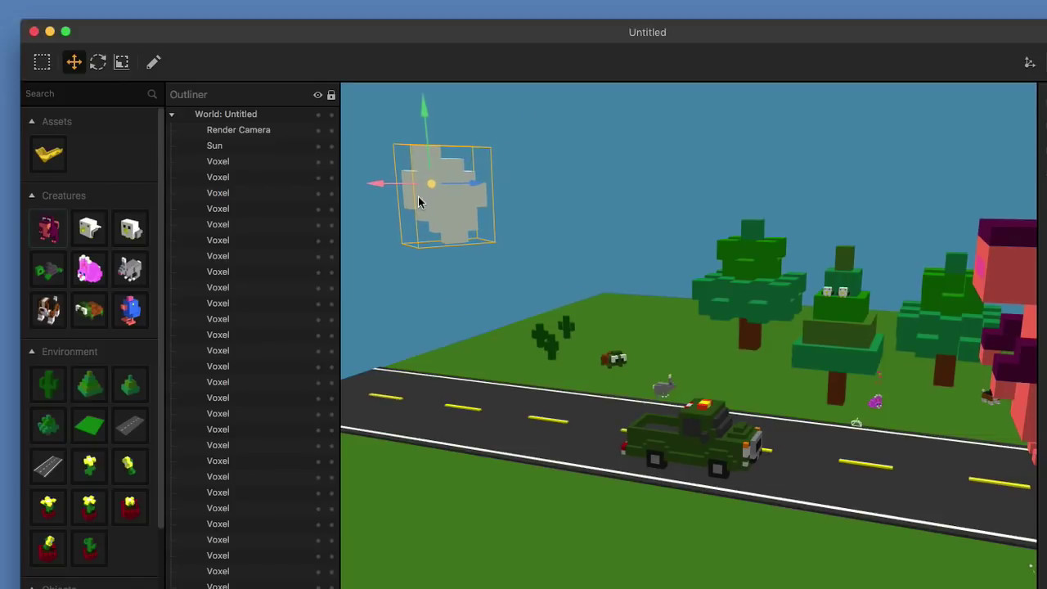
# Add a wooden table to the scene and move it off the road onto the near grass.
pyautogui.moveTo(535, 322); pyautogui.dragTo(583, 434, button='middle')
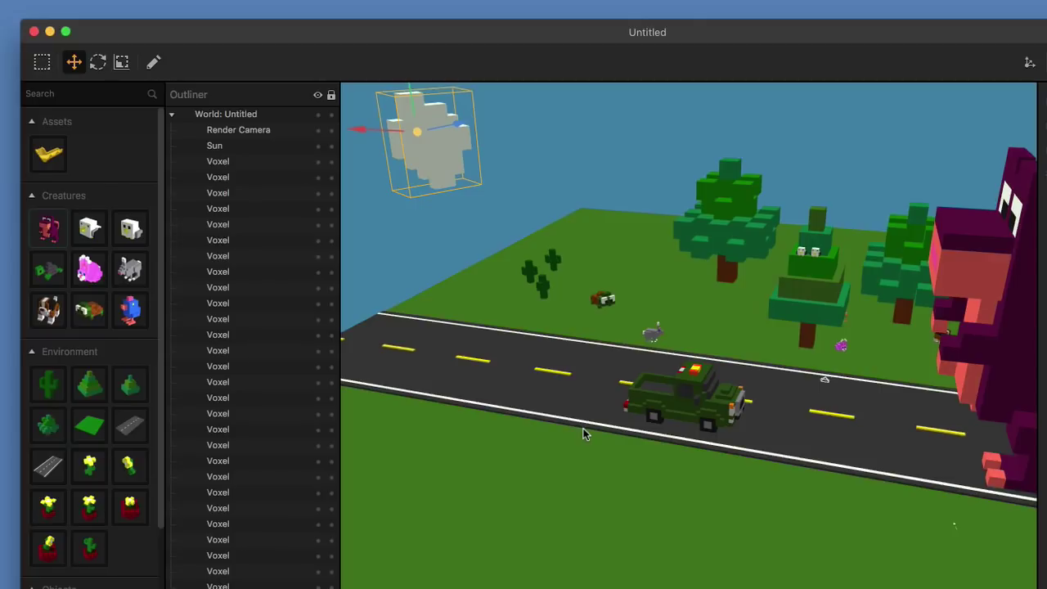
pyautogui.moveTo(89, 588); pyautogui.dragTo(686, 481)
pyautogui.click(824, 411)
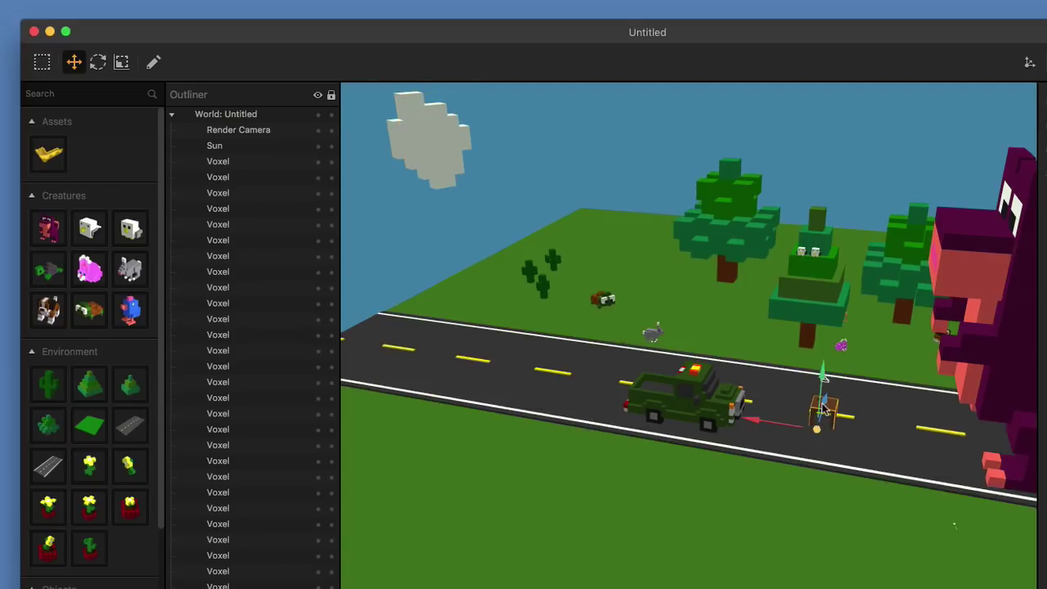
pyautogui.moveTo(824, 405); pyautogui.dragTo(792, 496)
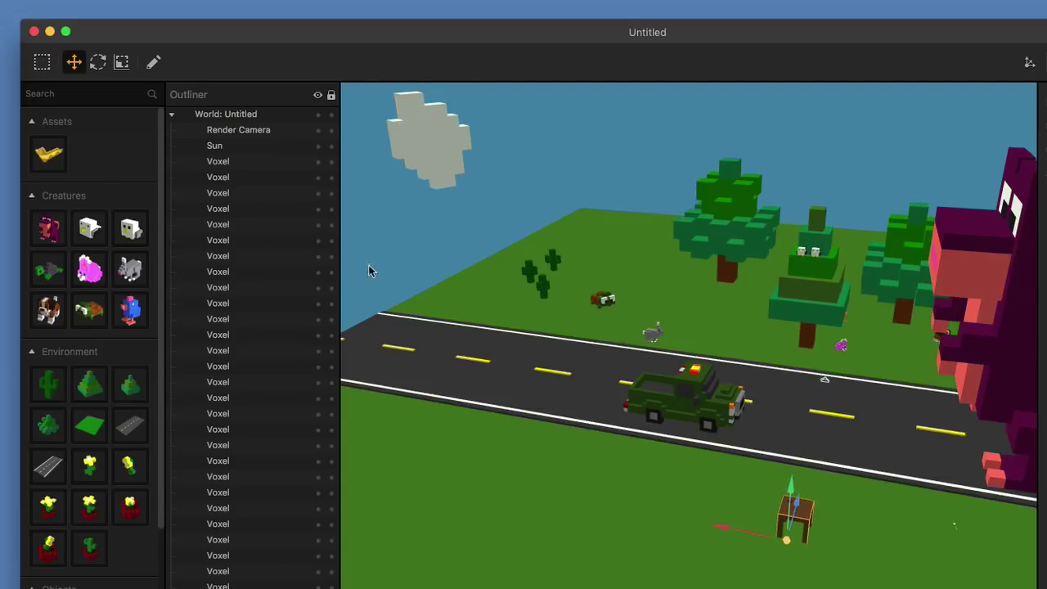
# Add a yellow flower in a red pot and move it across the road onto the grass between the trees.
pyautogui.moveTo(96, 511); pyautogui.dragTo(816, 439)
pyautogui.scroll(5, 824, 437)
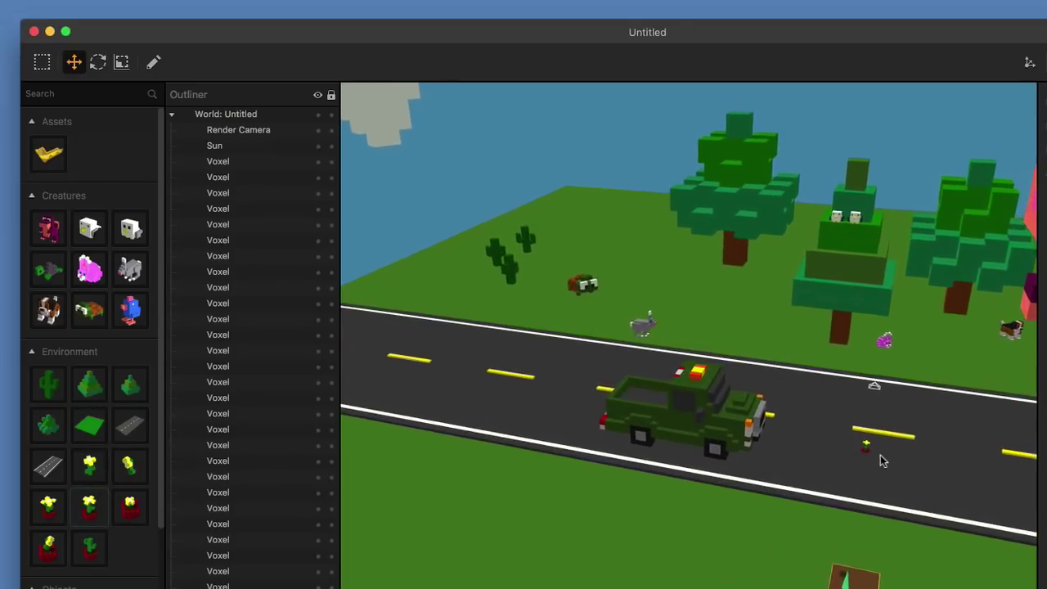
pyautogui.moveTo(881, 460); pyautogui.dragTo(610, 485, button='middle')
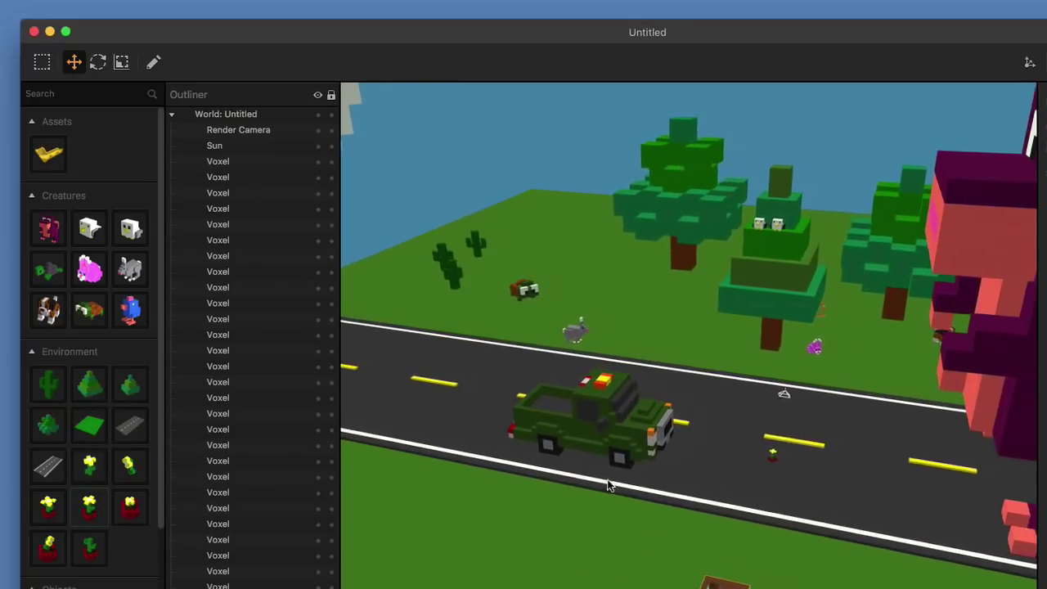
pyautogui.click(768, 455)
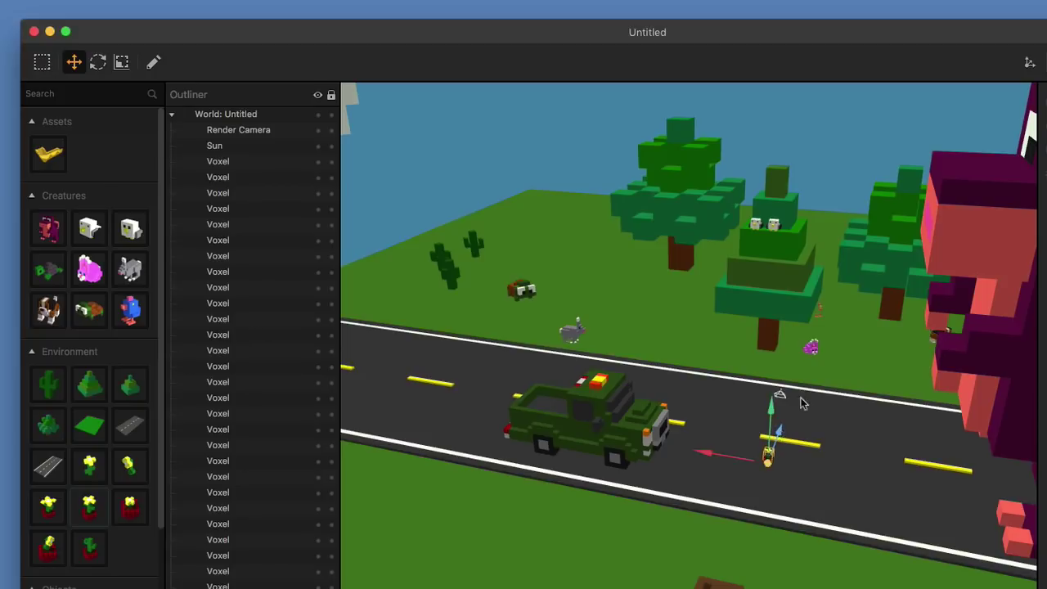
pyautogui.moveTo(801, 403); pyautogui.dragTo(886, 307)
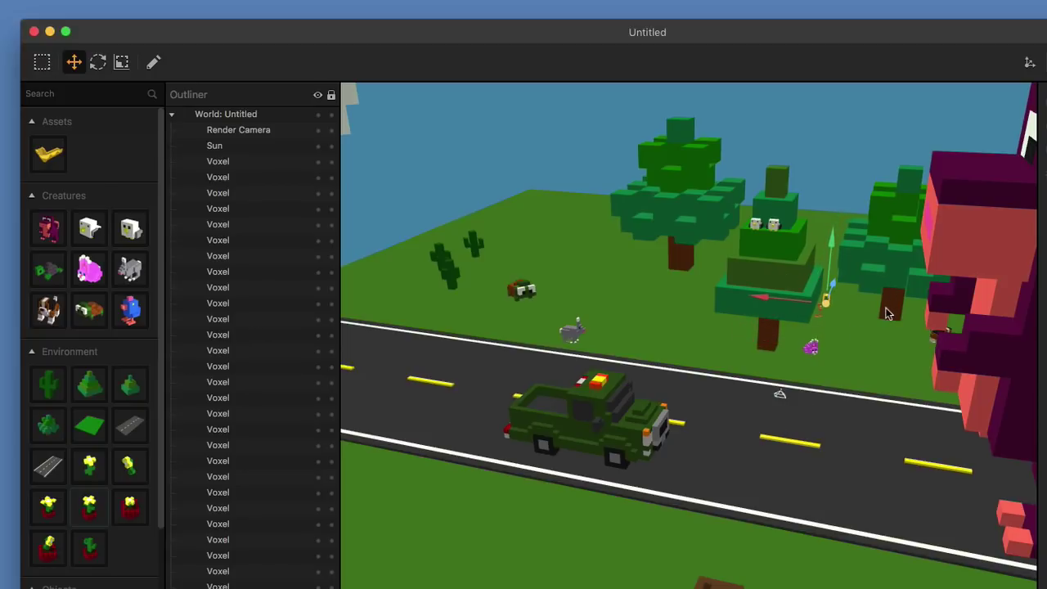
# Reposition the potted yellow flower at the grassy roadside, near the pink animal.
pyautogui.click(846, 342)
pyautogui.scroll(10, 829, 307)
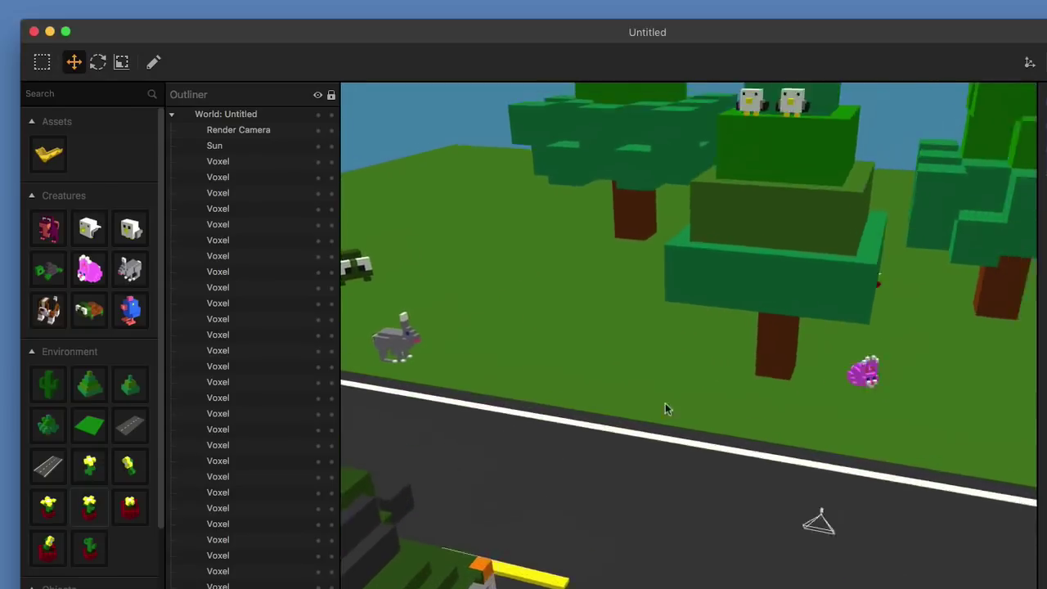
pyautogui.hscroll(5, 665, 403)
pyautogui.click(773, 308)
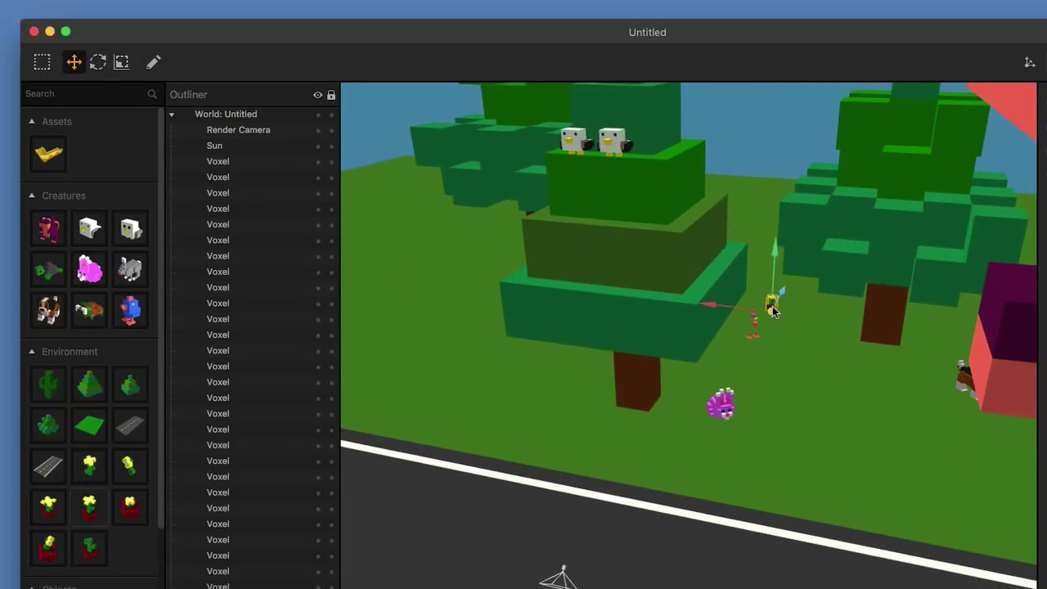
pyautogui.moveTo(779, 297); pyautogui.dragTo(670, 523)
pyautogui.moveTo(661, 585); pyautogui.dragTo(659, 401, button='middle')
pyautogui.moveTo(614, 344); pyautogui.dragTo(826, 265)
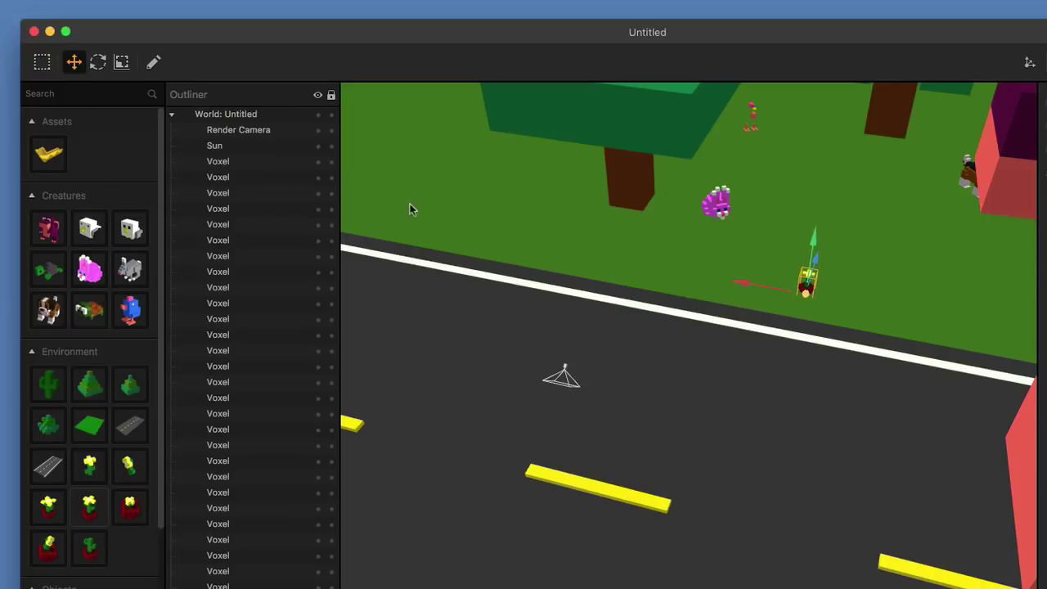
# Add an unpotted yellow flower to the scene and move it onto the near grass beside the road.
pyautogui.scroll(-10, 810, 310)
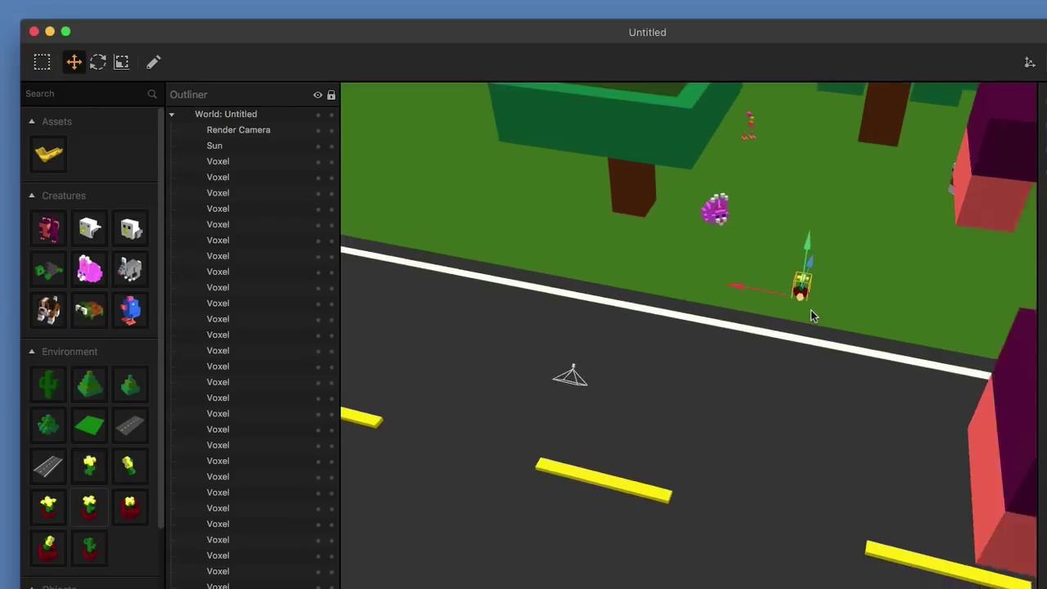
pyautogui.moveTo(711, 449); pyautogui.dragTo(718, 430, button='right')
pyautogui.scroll(-5, 718, 434)
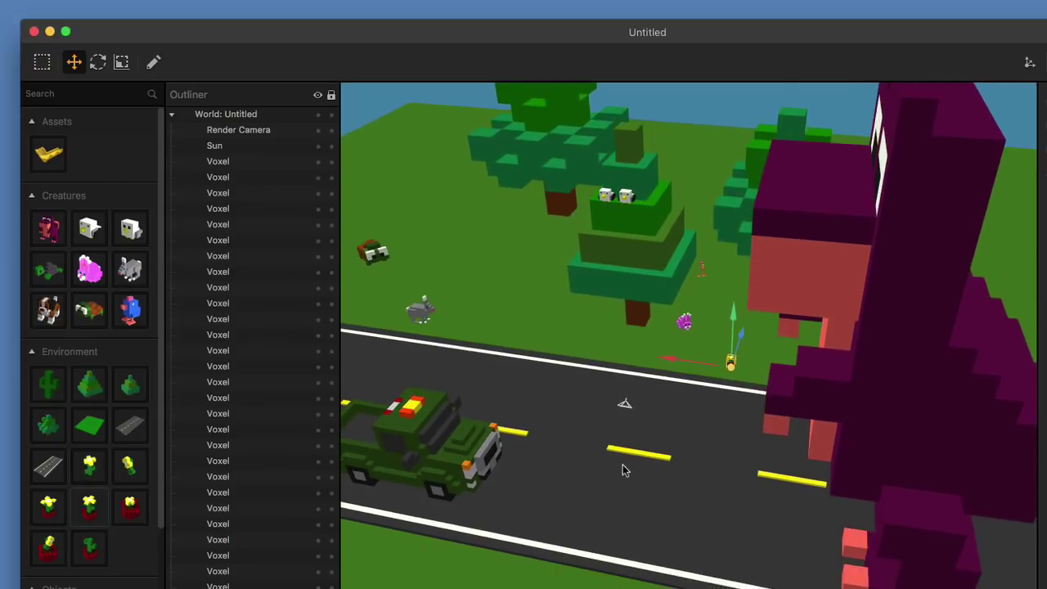
pyautogui.moveTo(104, 468); pyautogui.dragTo(614, 481)
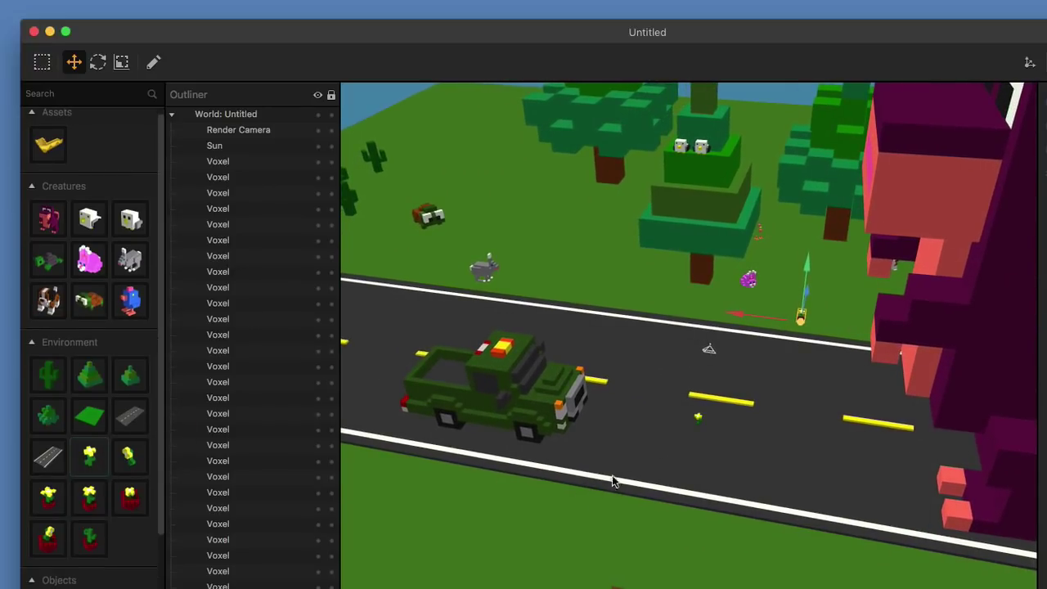
pyautogui.click(697, 422)
pyautogui.moveTo(698, 422); pyautogui.dragTo(661, 528)
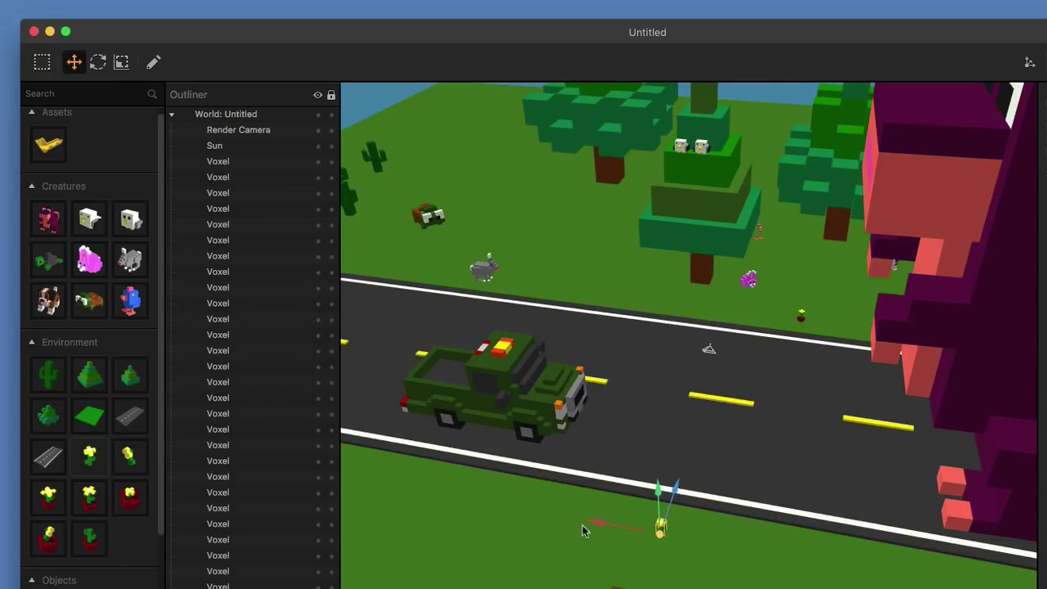
# Add a second unpotted yellow flower and move it onto the near grass, close to the first flower.
pyautogui.moveTo(96, 464); pyautogui.dragTo(724, 447)
pyautogui.click(698, 423)
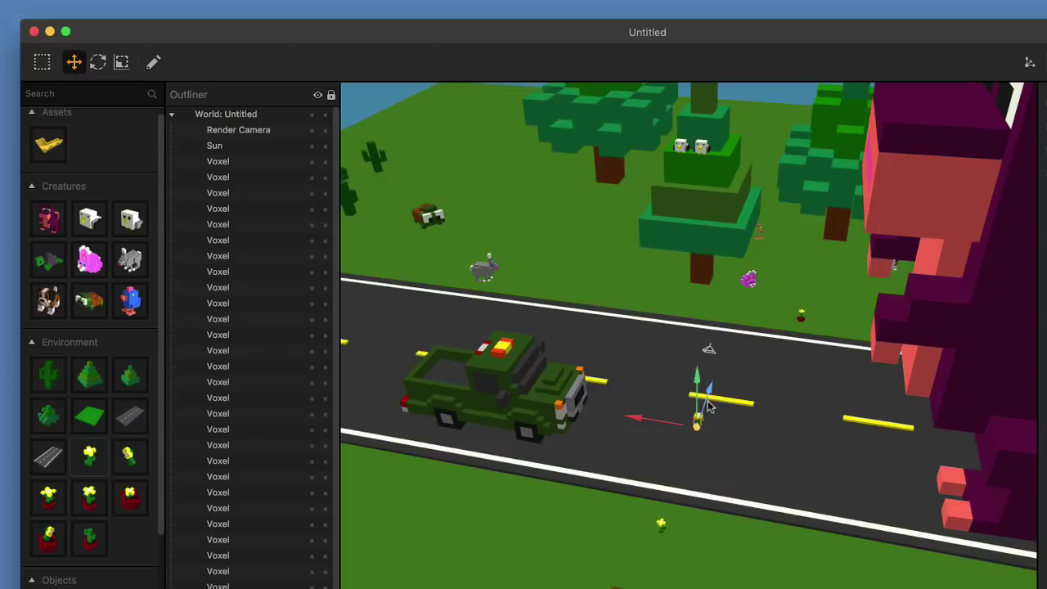
pyautogui.moveTo(708, 399); pyautogui.dragTo(691, 508)
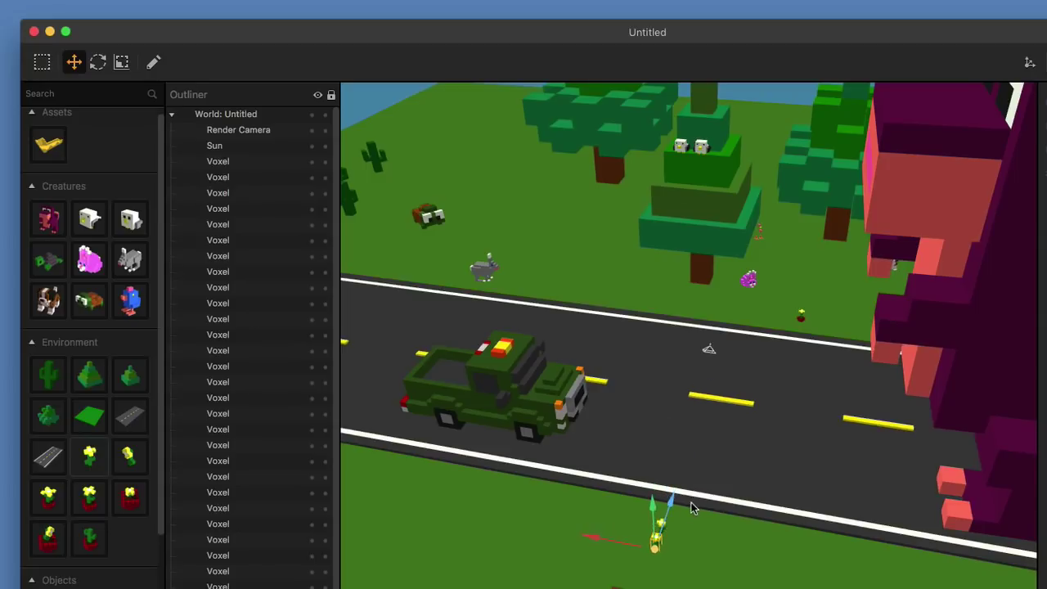
pyautogui.moveTo(595, 542); pyautogui.dragTo(632, 544)
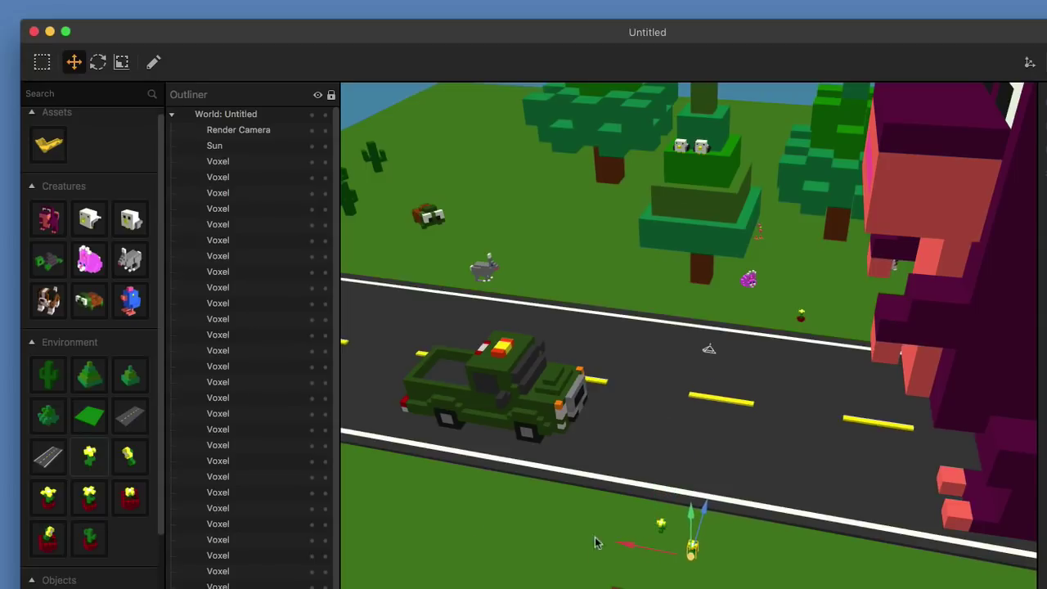
# Add the bent yellow flower variant and move it across the road edge onto the near grass, on the truck's side of the other flowers.
pyautogui.moveTo(139, 468); pyautogui.dragTo(626, 463)
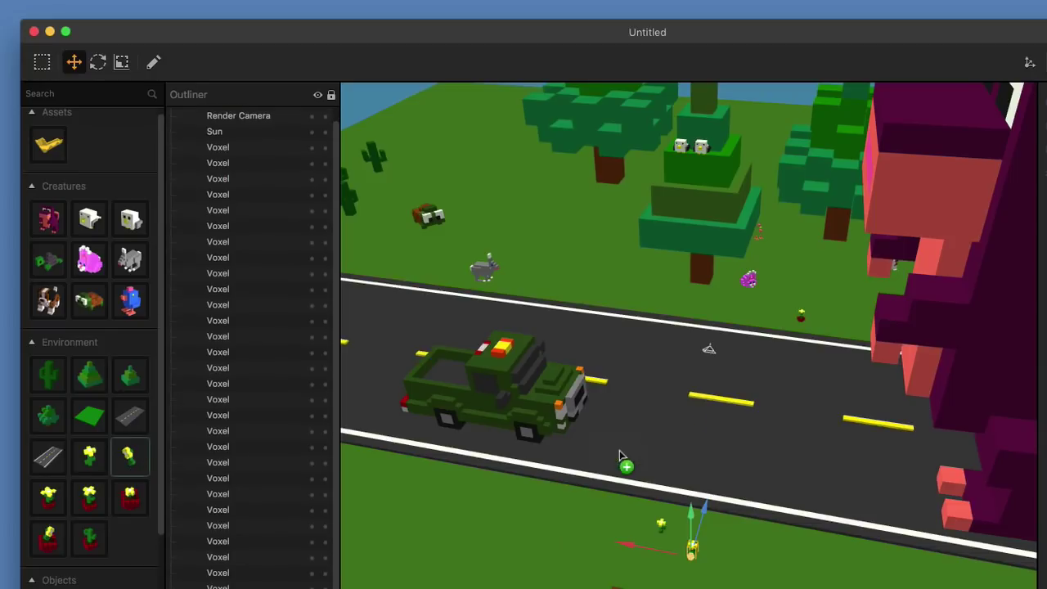
pyautogui.click(700, 423)
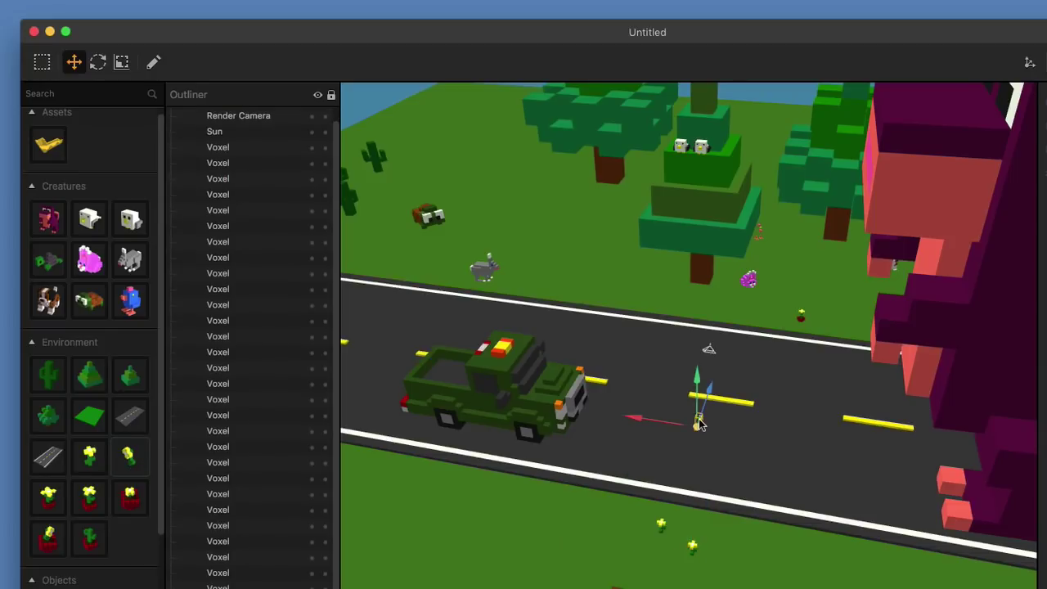
pyautogui.moveTo(700, 421); pyautogui.dragTo(562, 532)
pyautogui.click(98, 64)
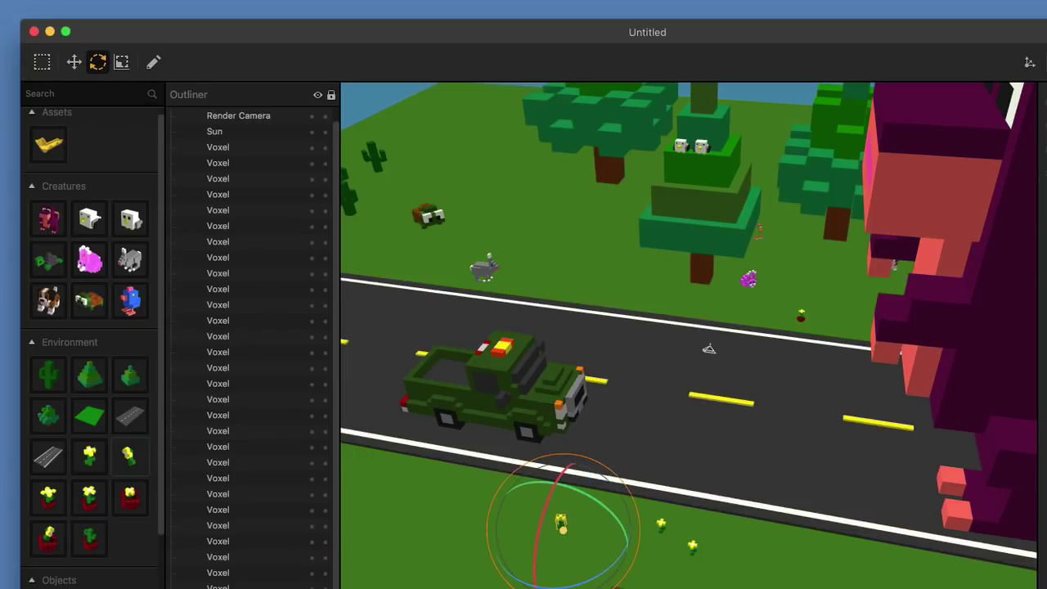
pyautogui.click(707, 548)
# Examine the whole road scene from several angles, including the truck, dinosaur, trees, moon and near-side flowers.
pyautogui.scroll(-5, 705, 560)
pyautogui.moveTo(737, 537)
pyautogui.mouseDown(button='middle')
pyautogui.moveTo(609, 499)
pyautogui.moveTo(781, 543)
pyautogui.moveTo(750, 529)
pyautogui.mouseUp(button='middle')
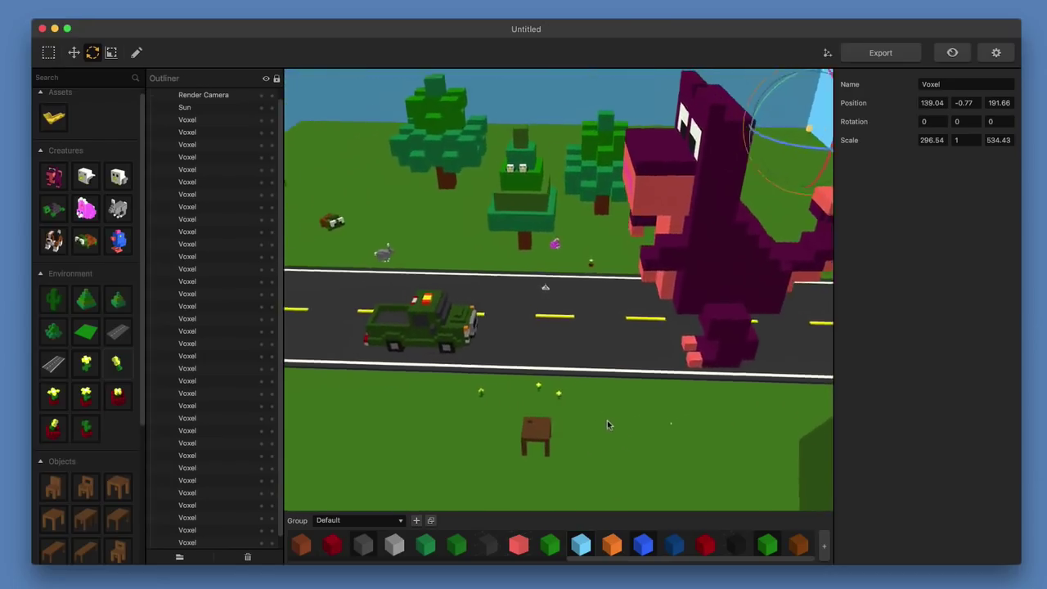
pyautogui.moveTo(607, 420); pyautogui.dragTo(518, 376, button='middle')
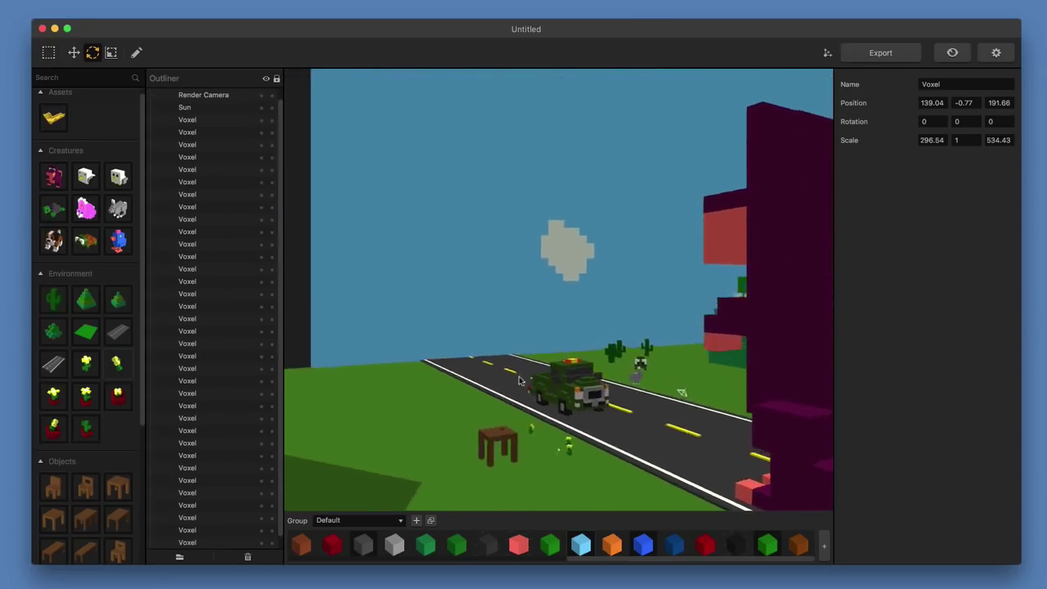
pyautogui.hscroll(-15, 518, 381)
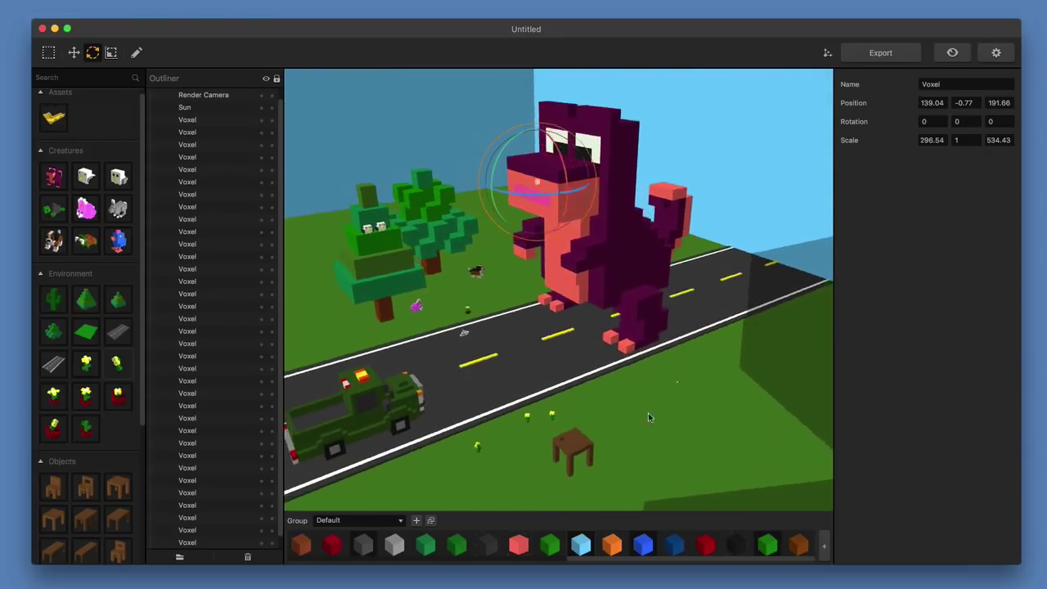
pyautogui.hscroll(-10, 648, 417)
pyautogui.moveTo(616, 437)
pyautogui.mouseDown(button='middle')
pyautogui.moveTo(674, 437)
pyautogui.moveTo(596, 435)
pyautogui.mouseUp(button='middle')
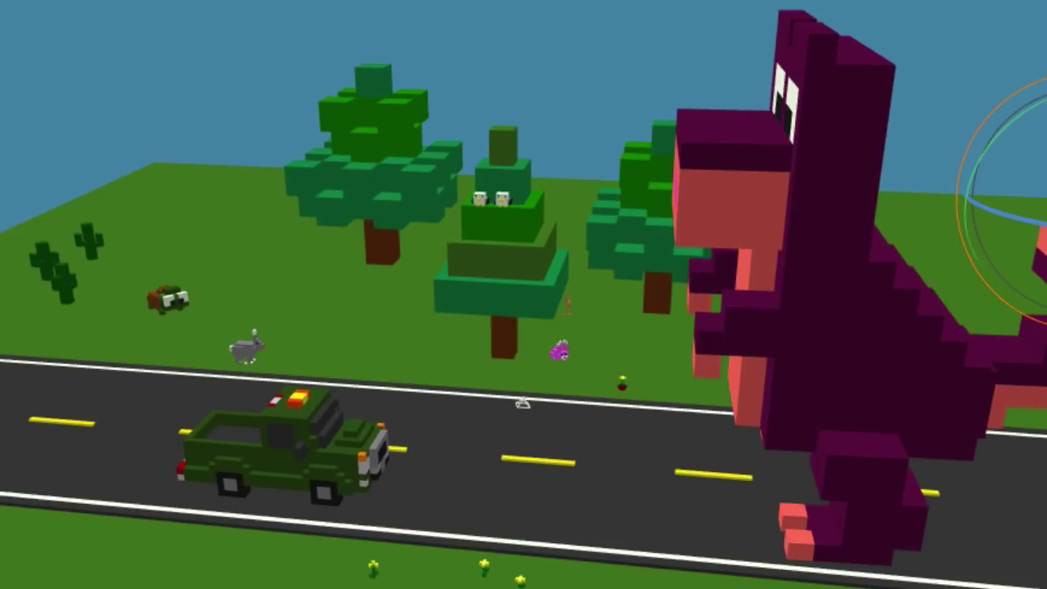
pyautogui.moveTo(523, 403); pyautogui.dragTo(500, 438, button='middle')
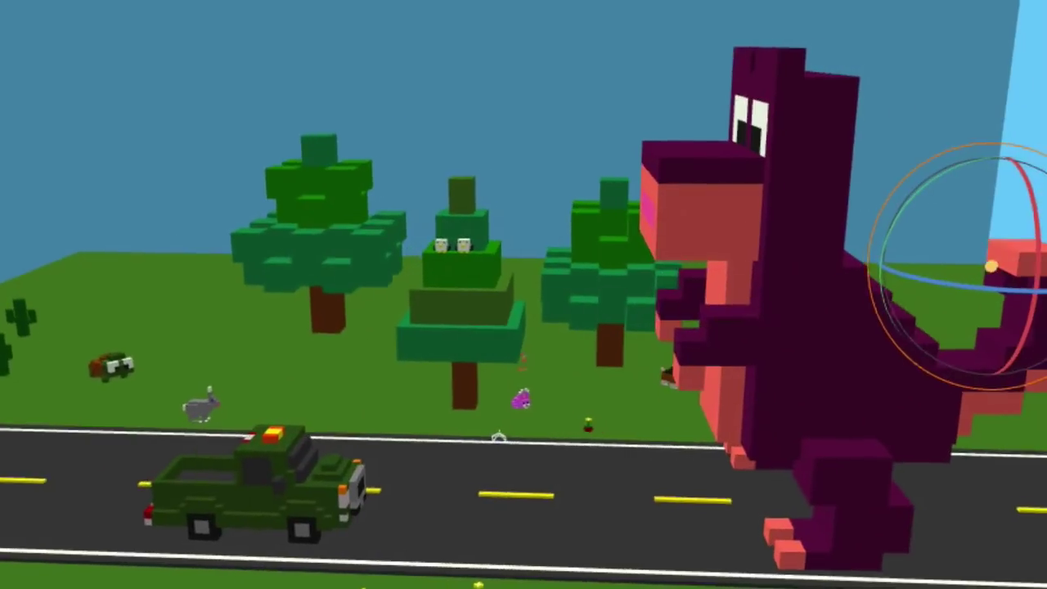